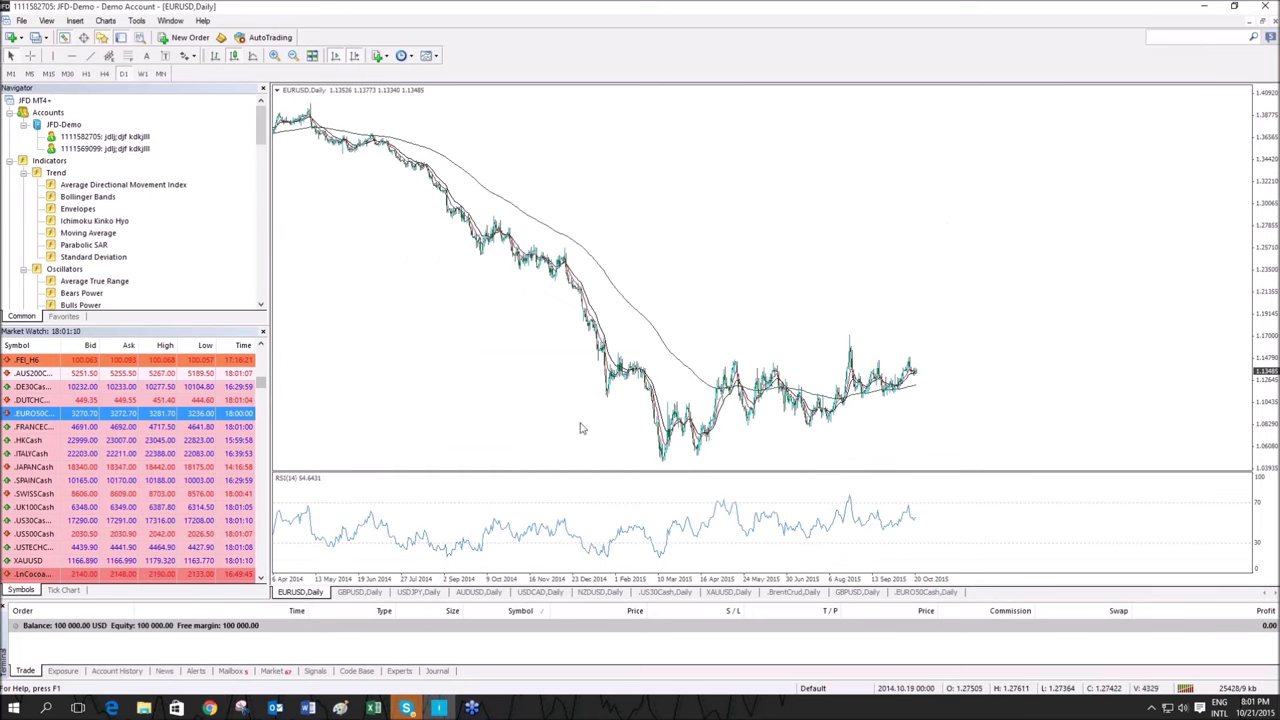
Measure the EURUSD daily decline from the May 2014 peak to the March 2015 low with the crosshair.
drag(1263, 314, 1275, 248)
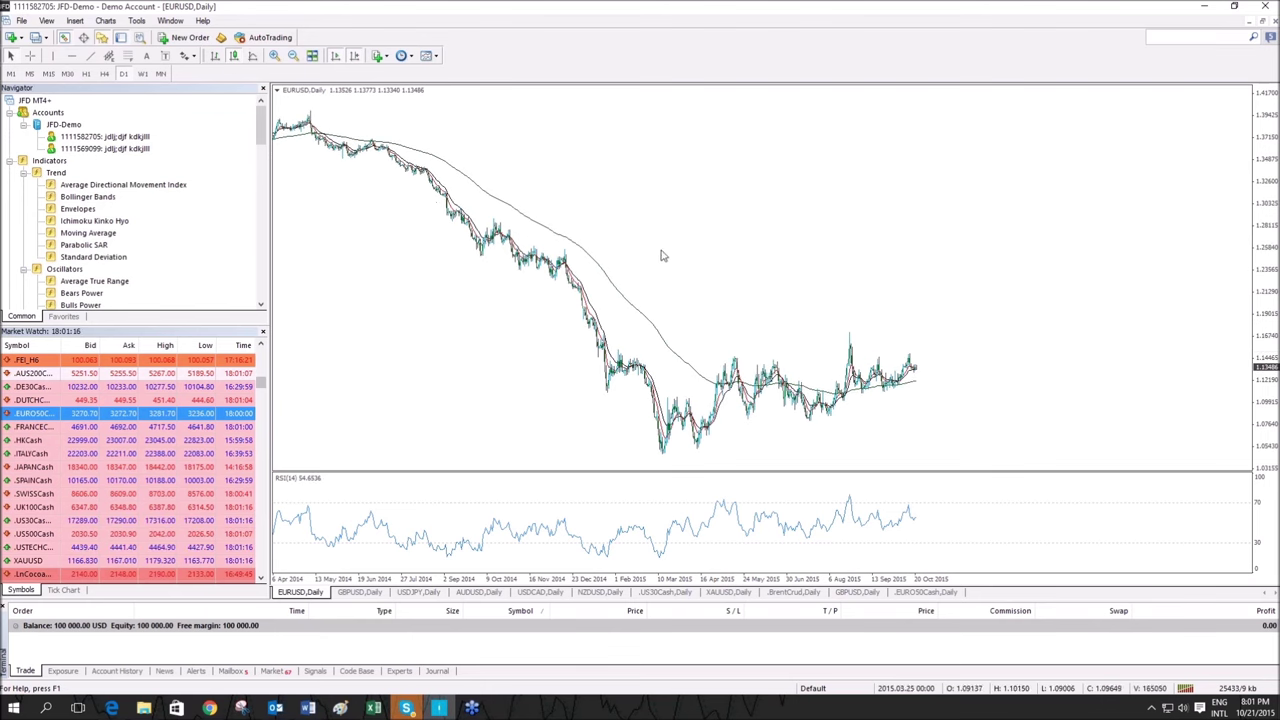
drag(692, 249, 723, 194)
mouse_move(690, 243)
mouse_down()
mouse_move(795, 243)
mouse_move(690, 243)
mouse_up()
middle_click(501, 174)
mouse_move(313, 117)
mouse_down()
mouse_move(382, 157)
mouse_move(629, 397)
mouse_move(662, 453)
mouse_up()
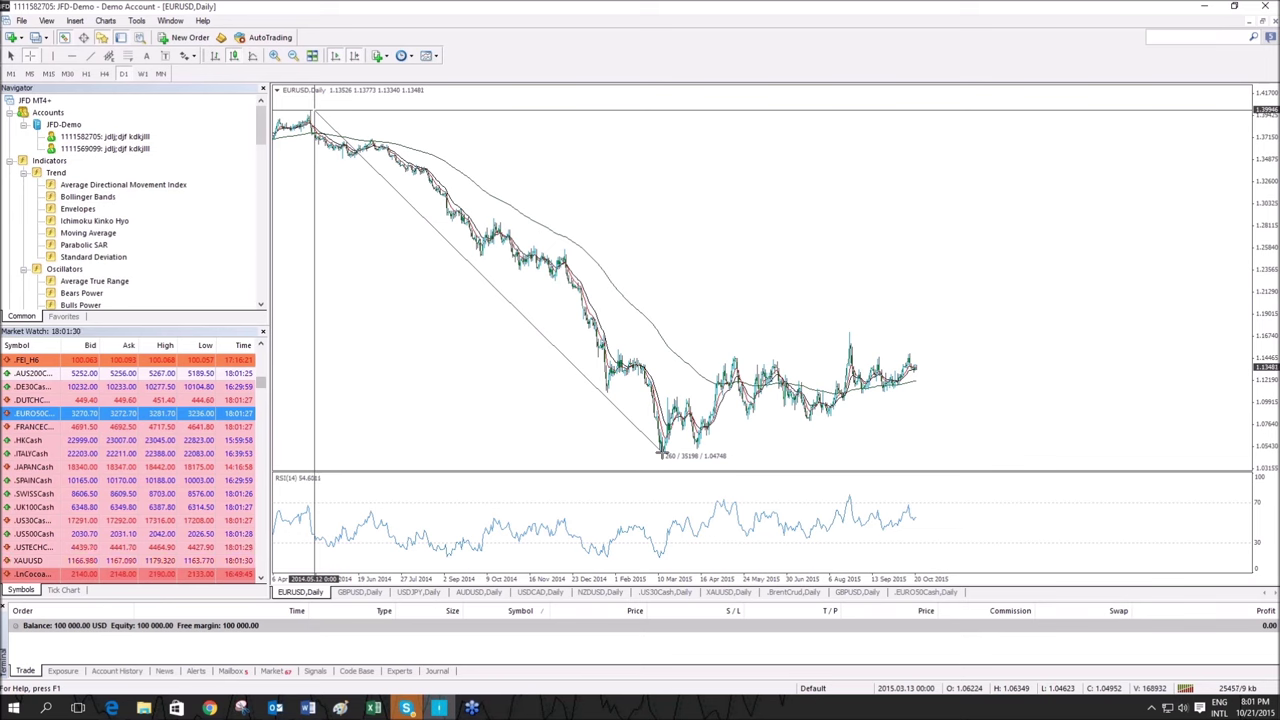
drag(662, 453, 662, 453)
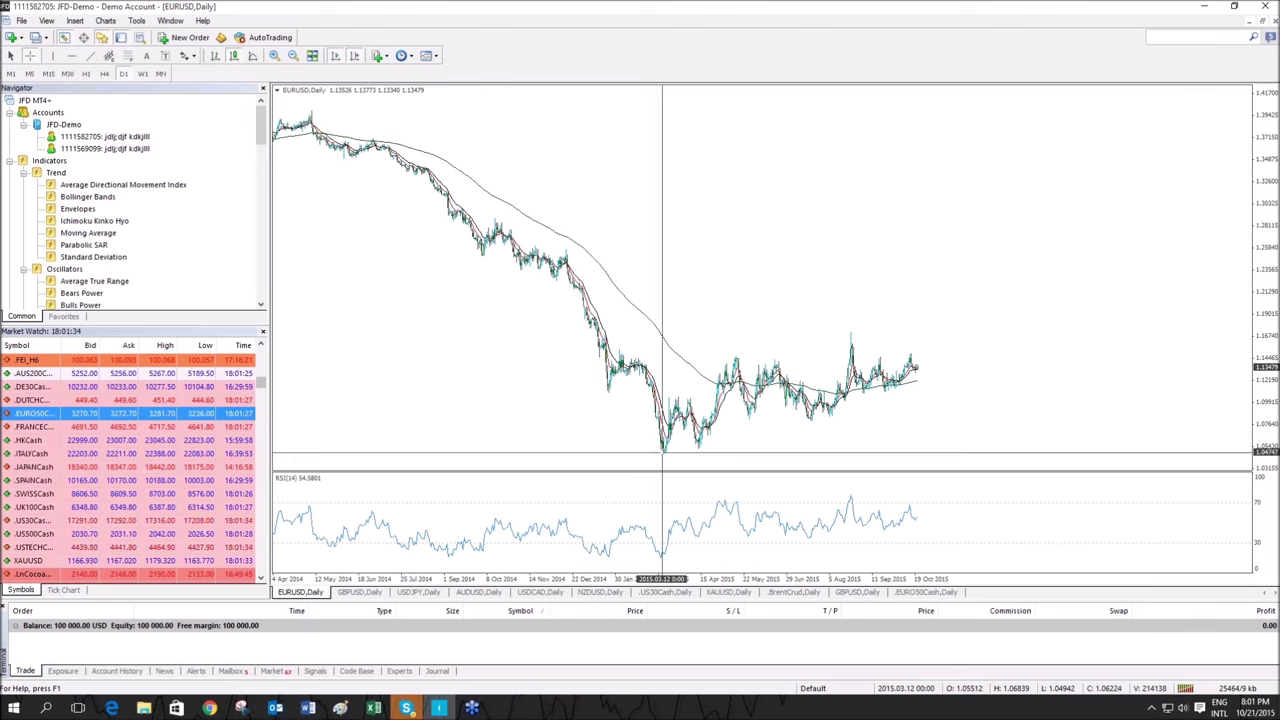
mouse_move(662, 453)
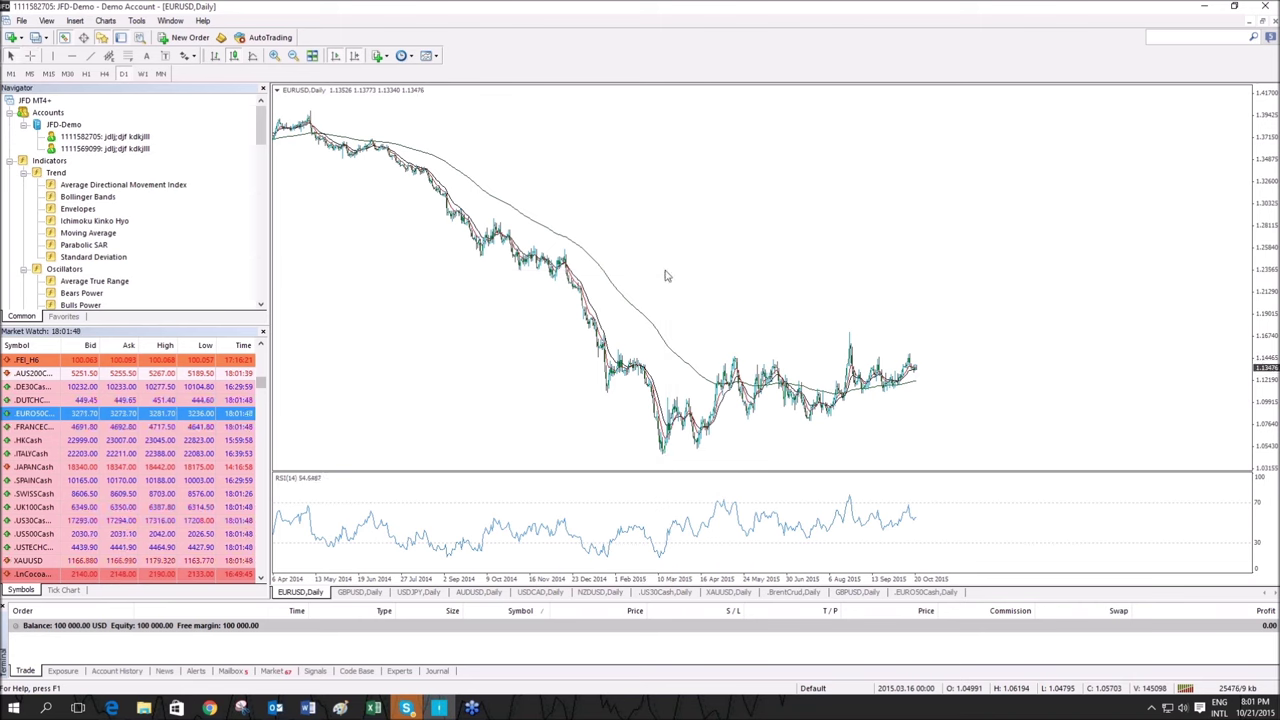
Trace the EURUSD price move with the crosshair again, from the May 2014 peak across to the 2015 price range.
middle_click(777, 297)
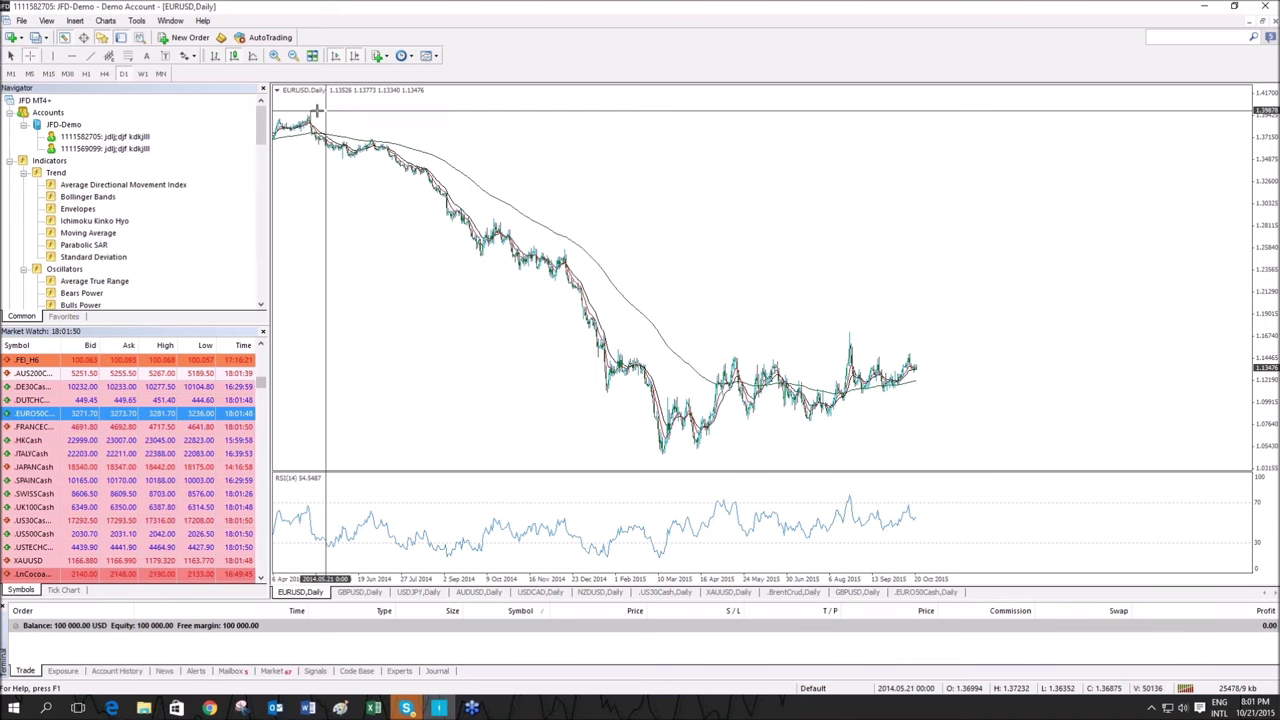
drag(310, 112, 714, 263)
middle_click(714, 263)
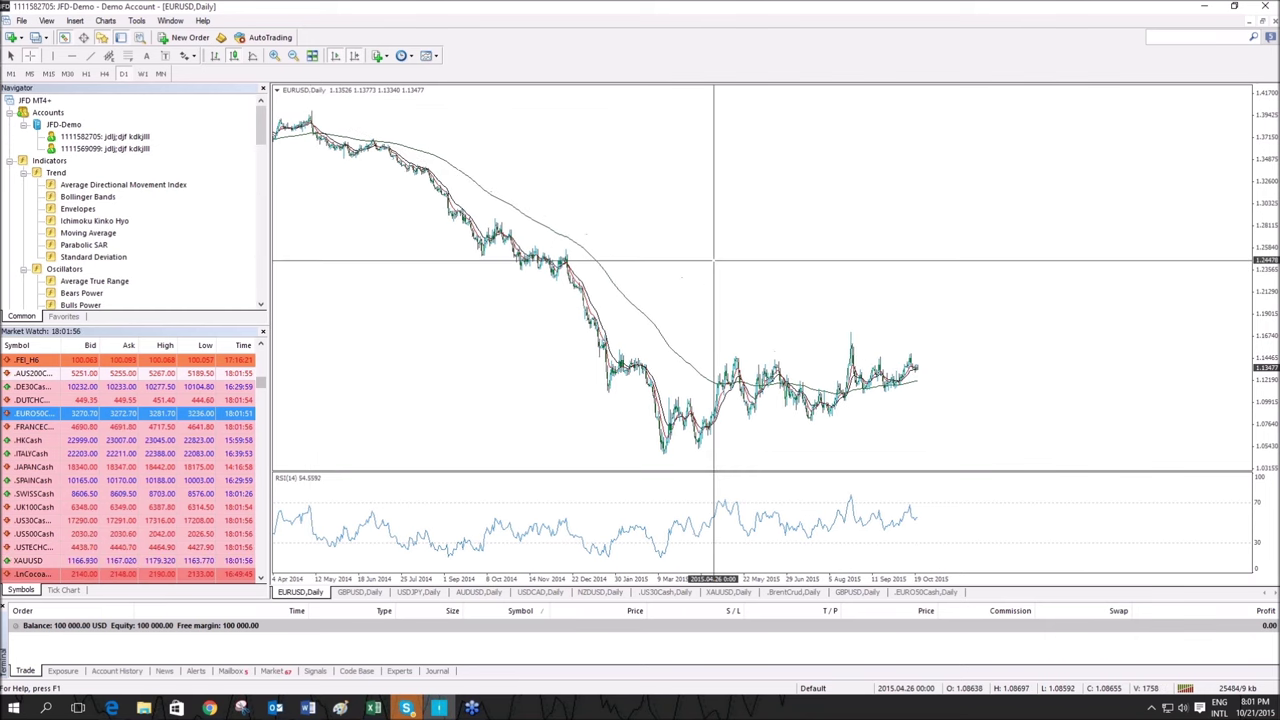
middle_click(714, 240)
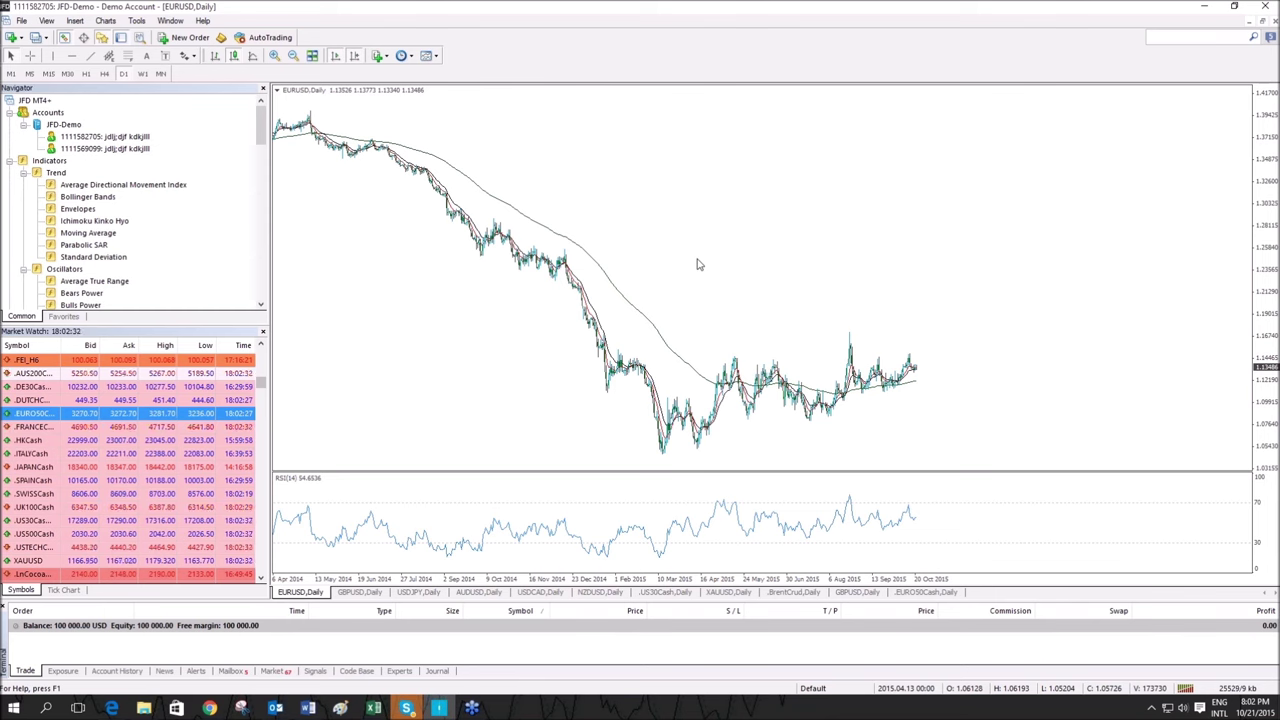
middle_click(698, 265)
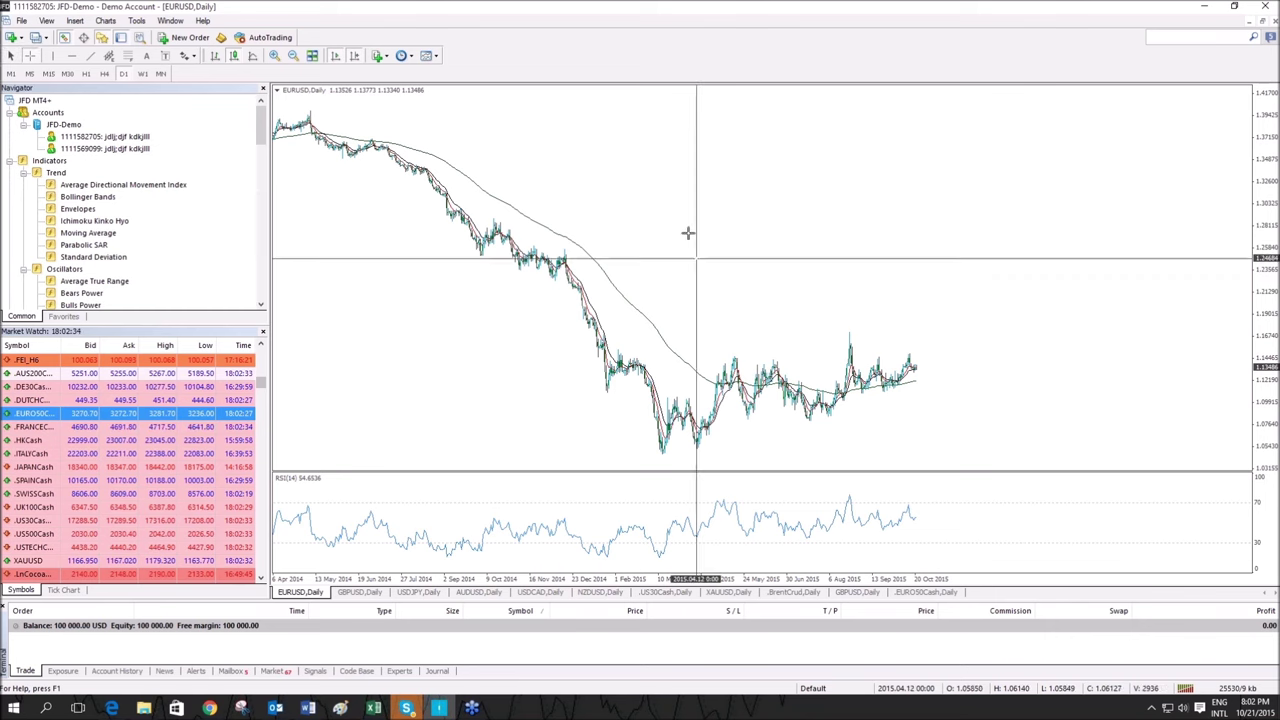
drag(310, 106, 830, 354)
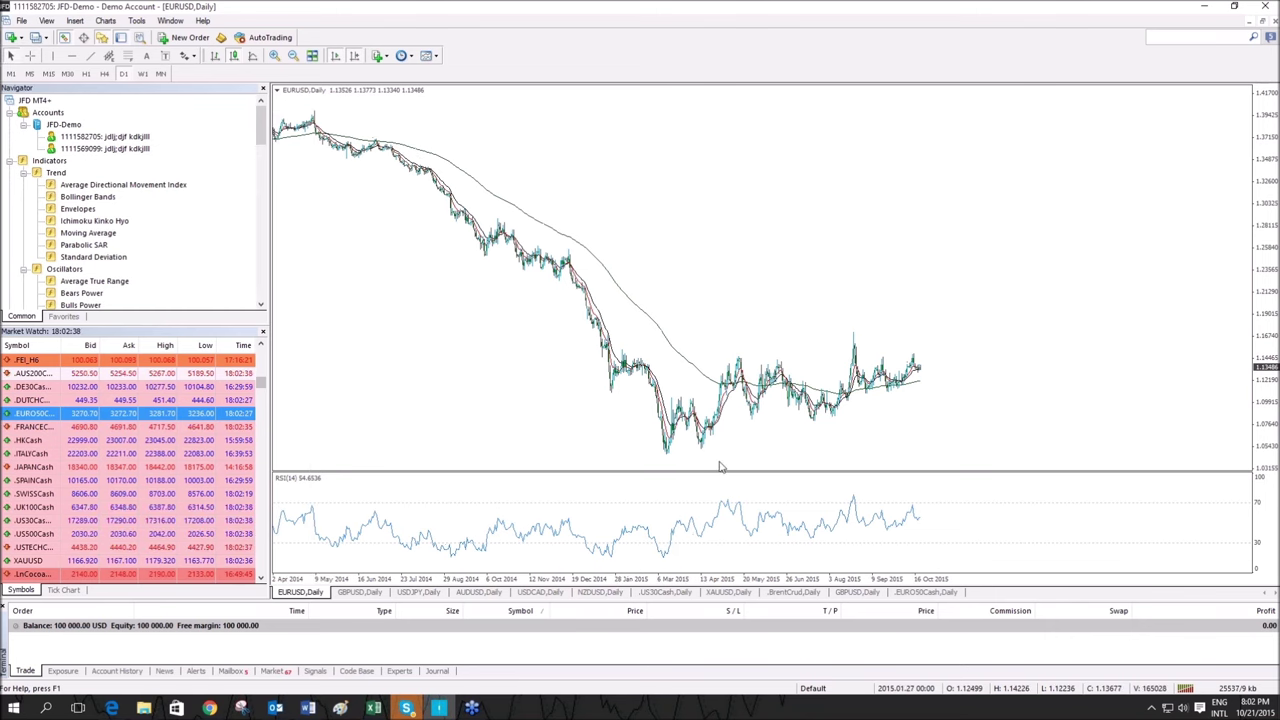
scroll(614, 314, down, 2)
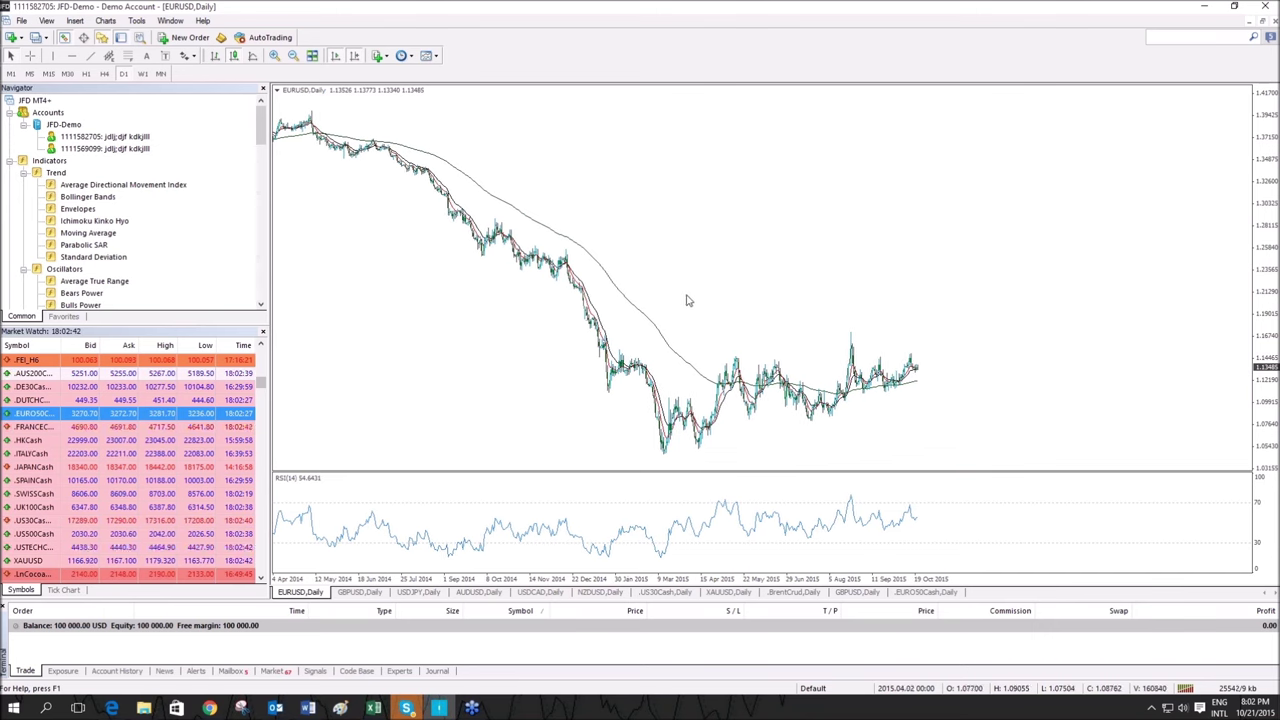
middle_click(428, 134)
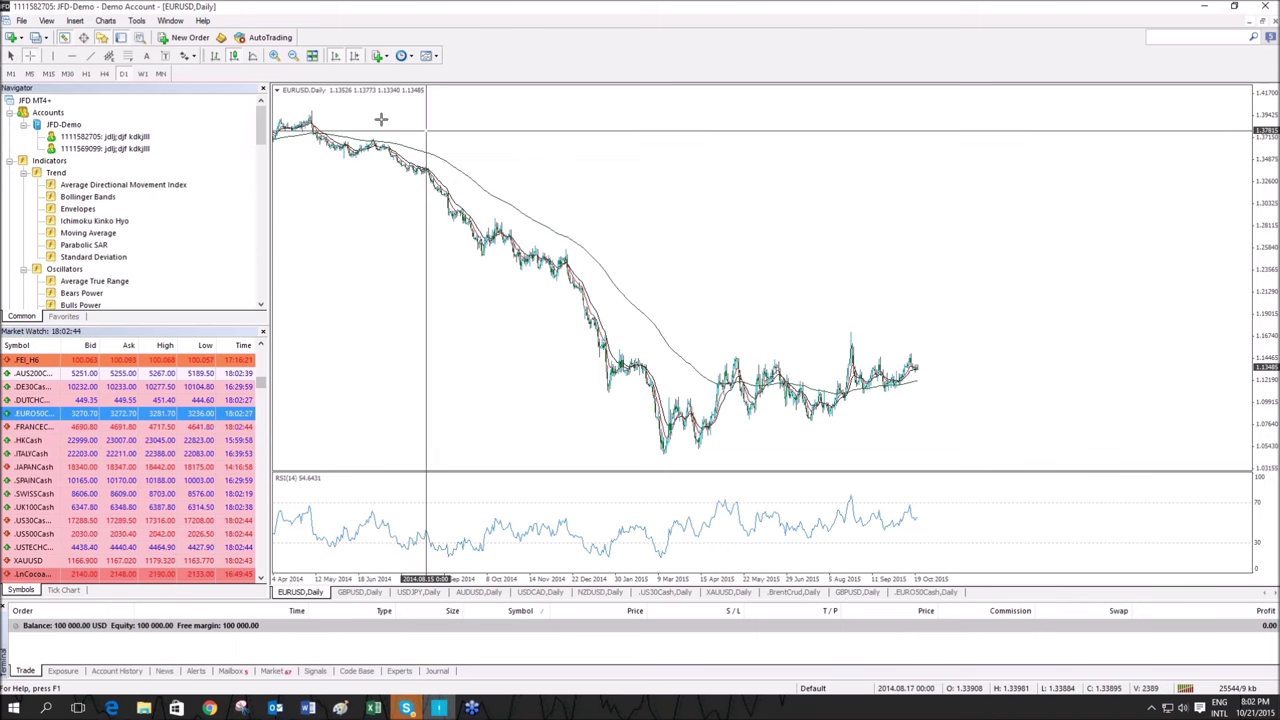
scroll(306, 101, down, 1)
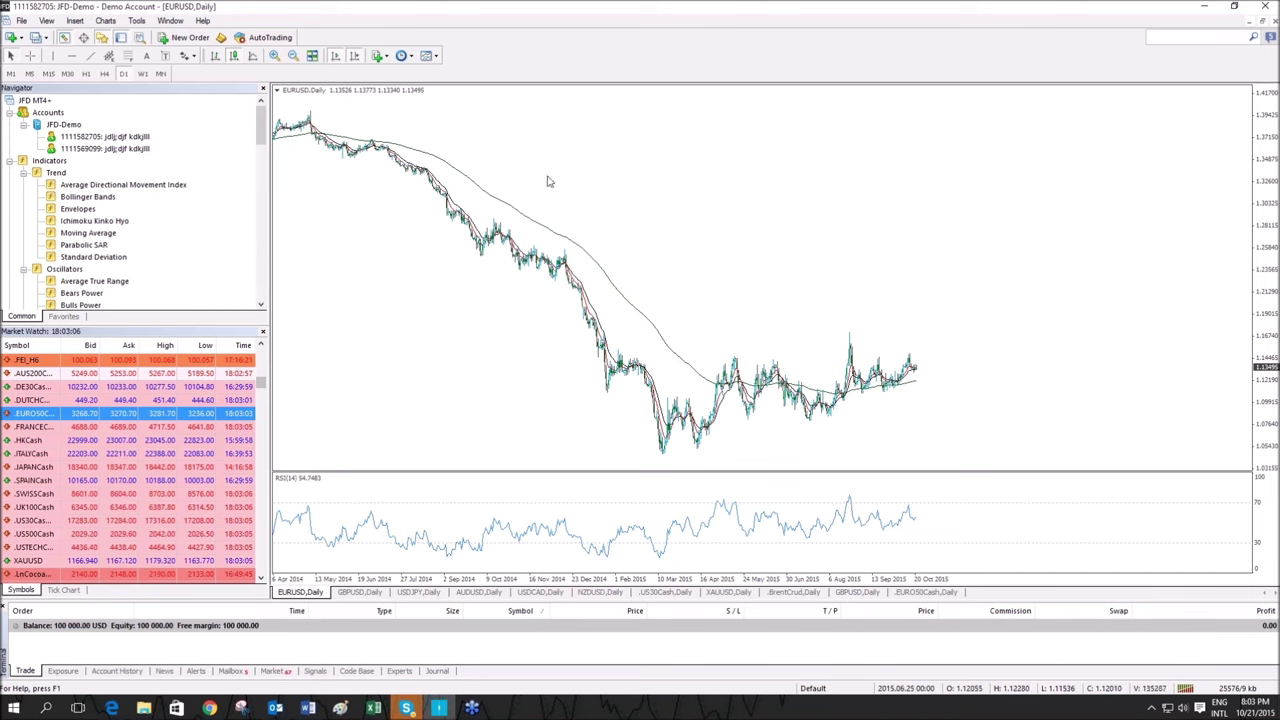
Draw a rising trendline along the March to August 2015 lows and place a parallel copy along the highs.
click(274, 56)
click(274, 56)
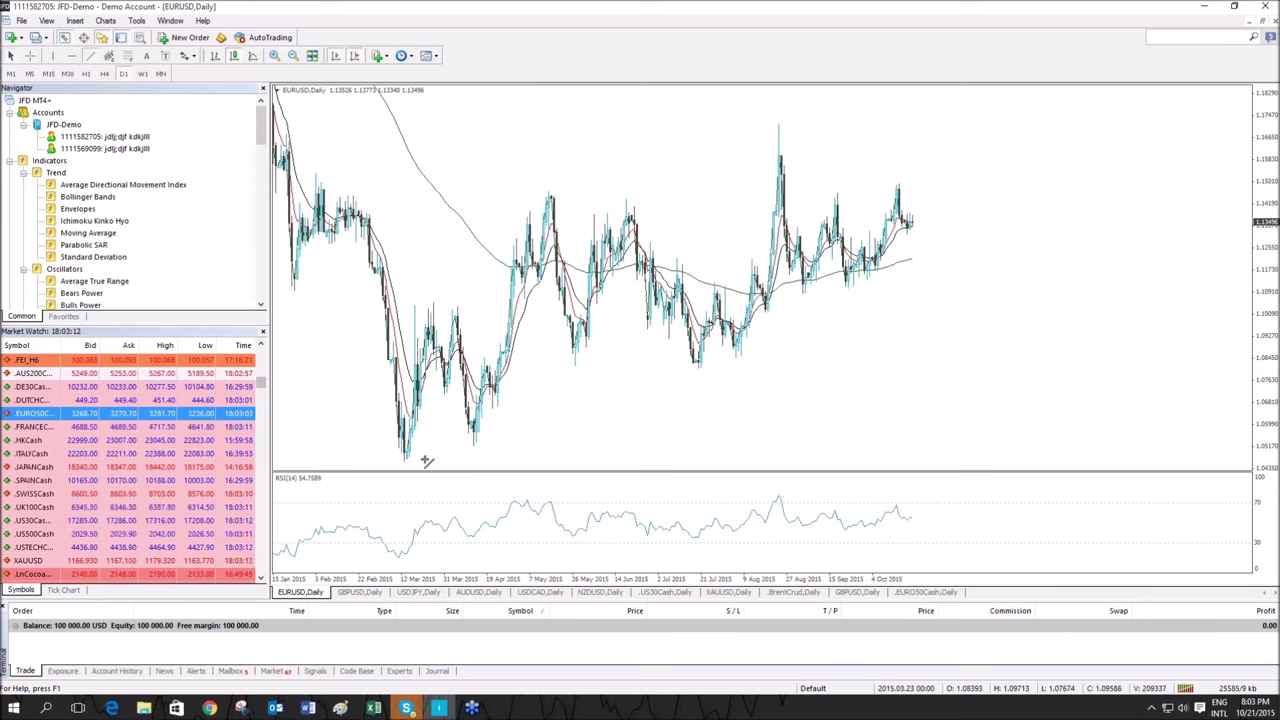
mouse_move(403, 464)
mouse_down()
mouse_move(1123, 257)
mouse_move(1205, 214)
mouse_up()
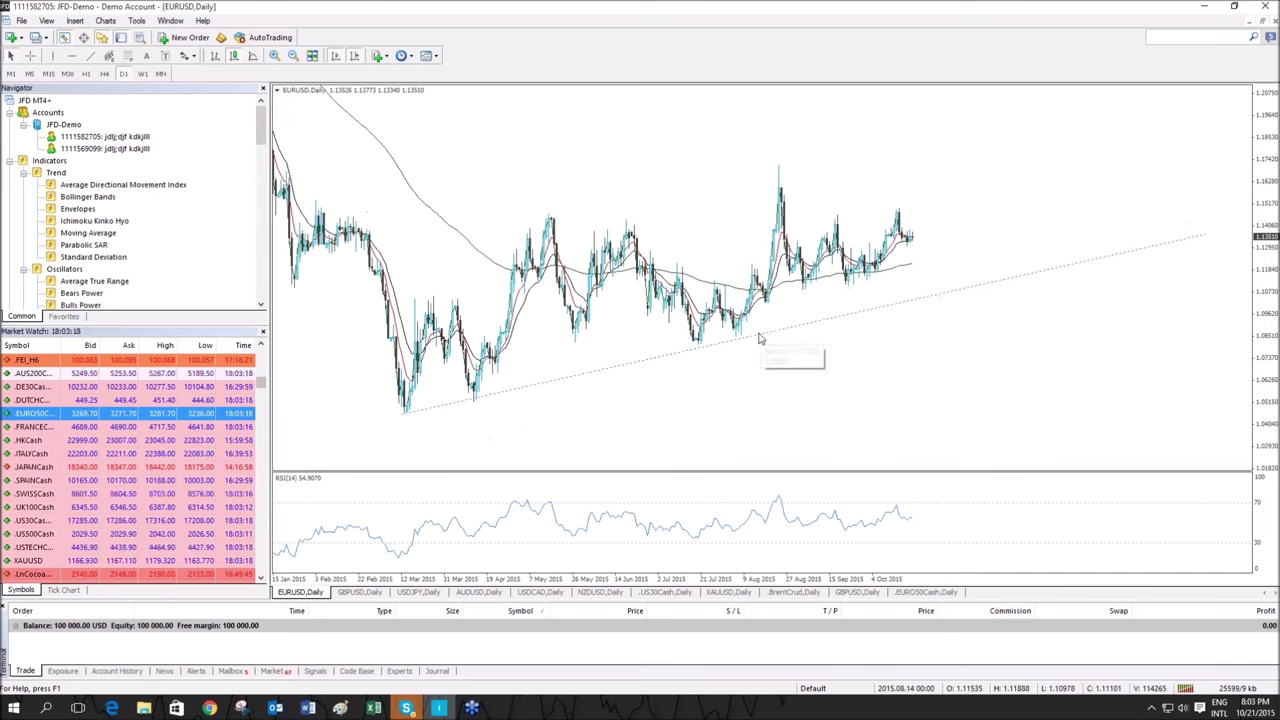
ctrl+drag(804, 324, 733, 175)
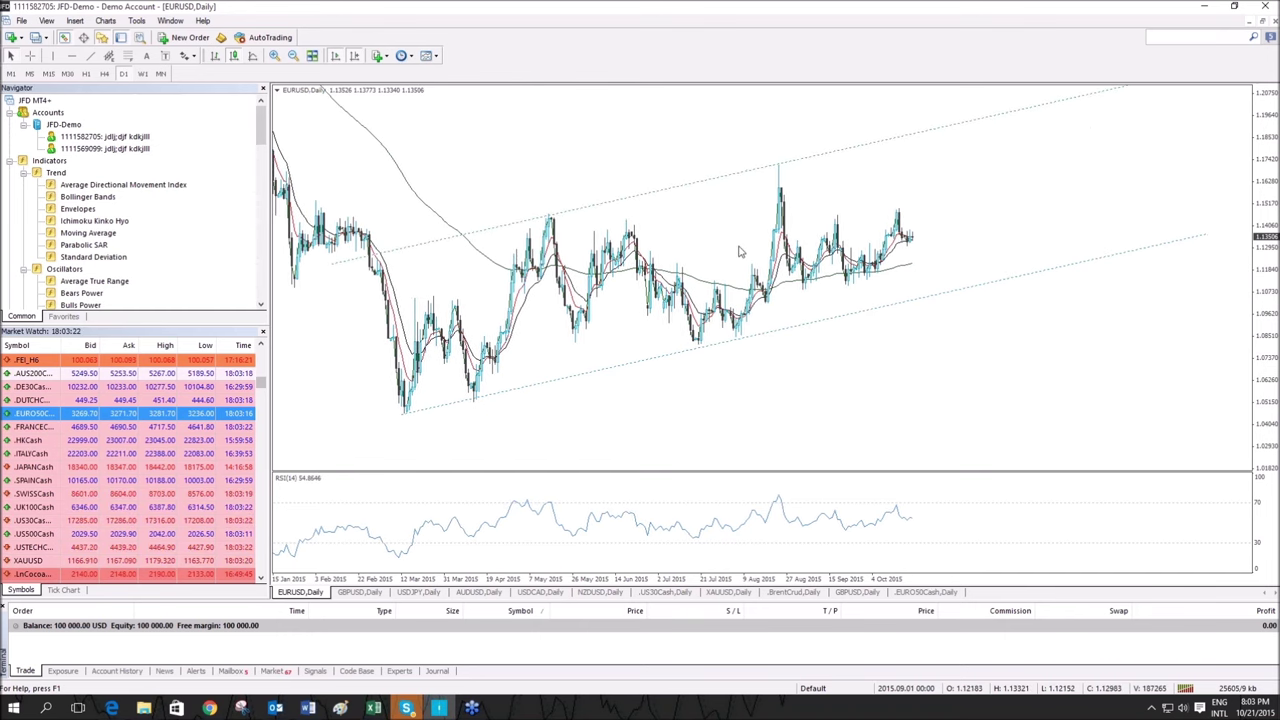
Draw a steeper rising trendline from the early August 2015 low under the recent lows, extended past the latest candle.
drag(1262, 172, 1264, 192)
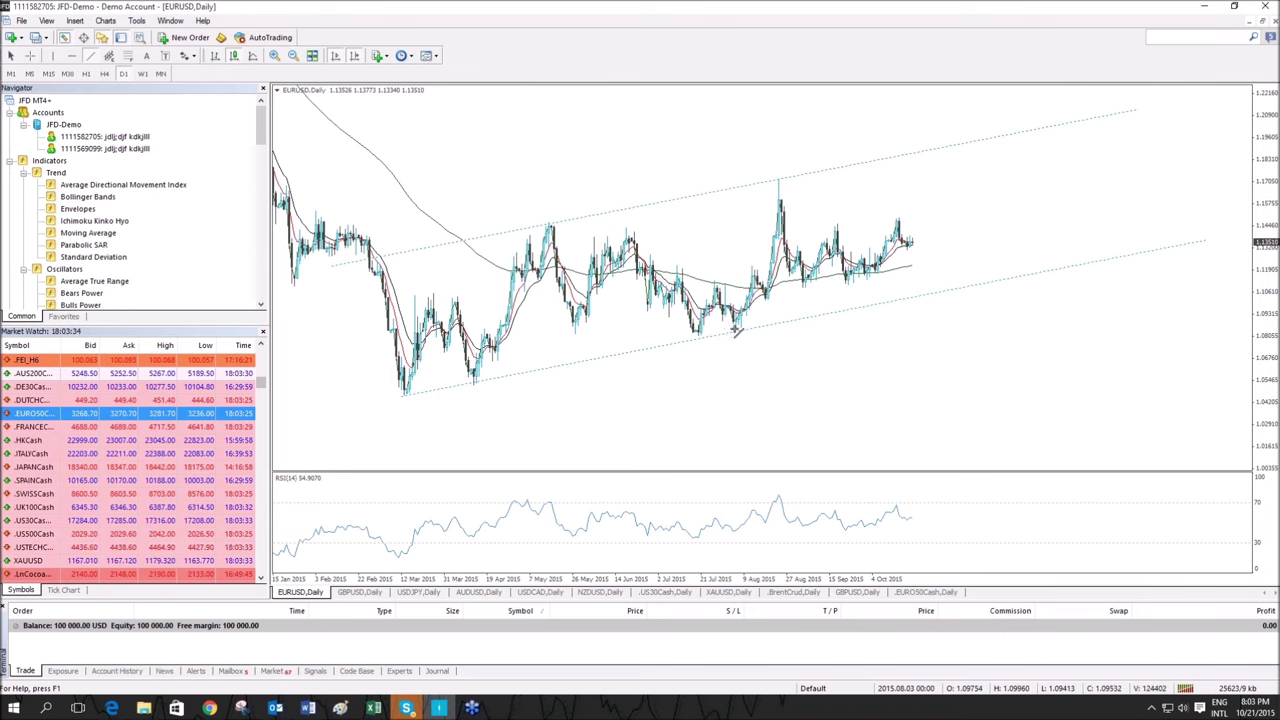
mouse_move(738, 330)
mouse_down()
mouse_move(1086, 226)
mouse_move(1160, 160)
mouse_move(1168, 170)
mouse_up()
Examine with the crosshair where the latest EURUSD candles stand relative to the steeper trendline and the channel.
middle_click(926, 232)
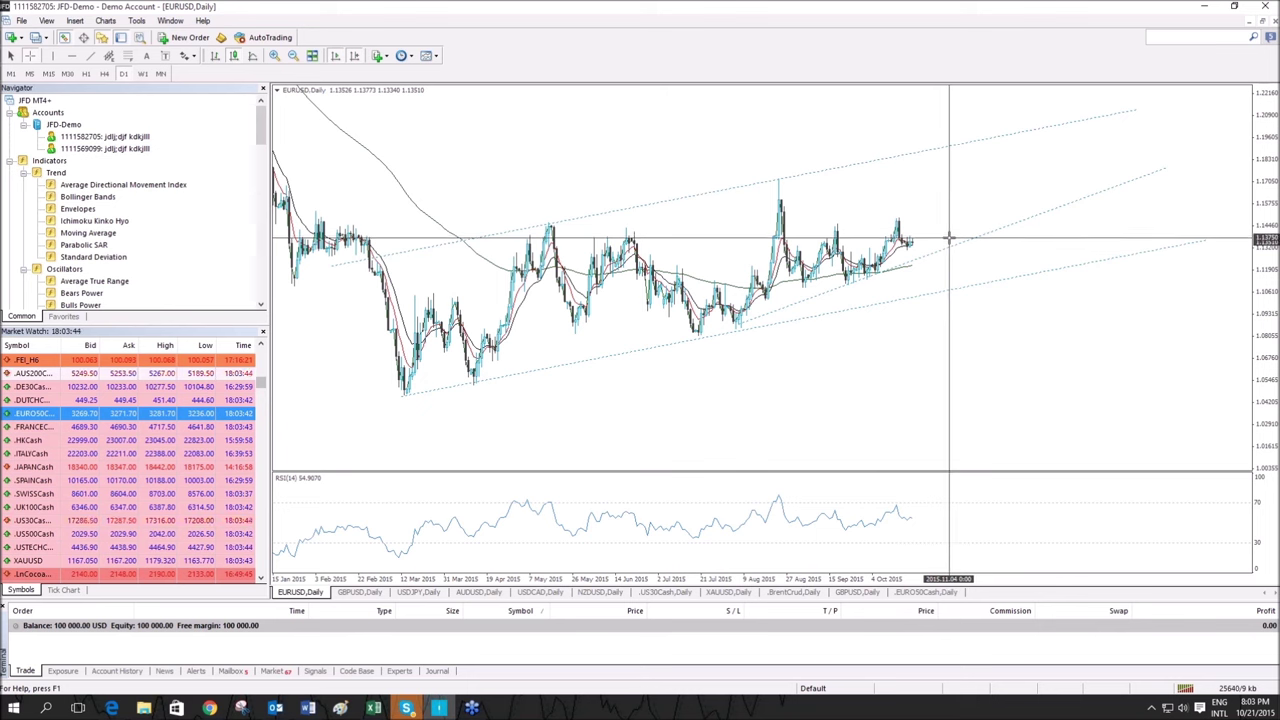
click(949, 238)
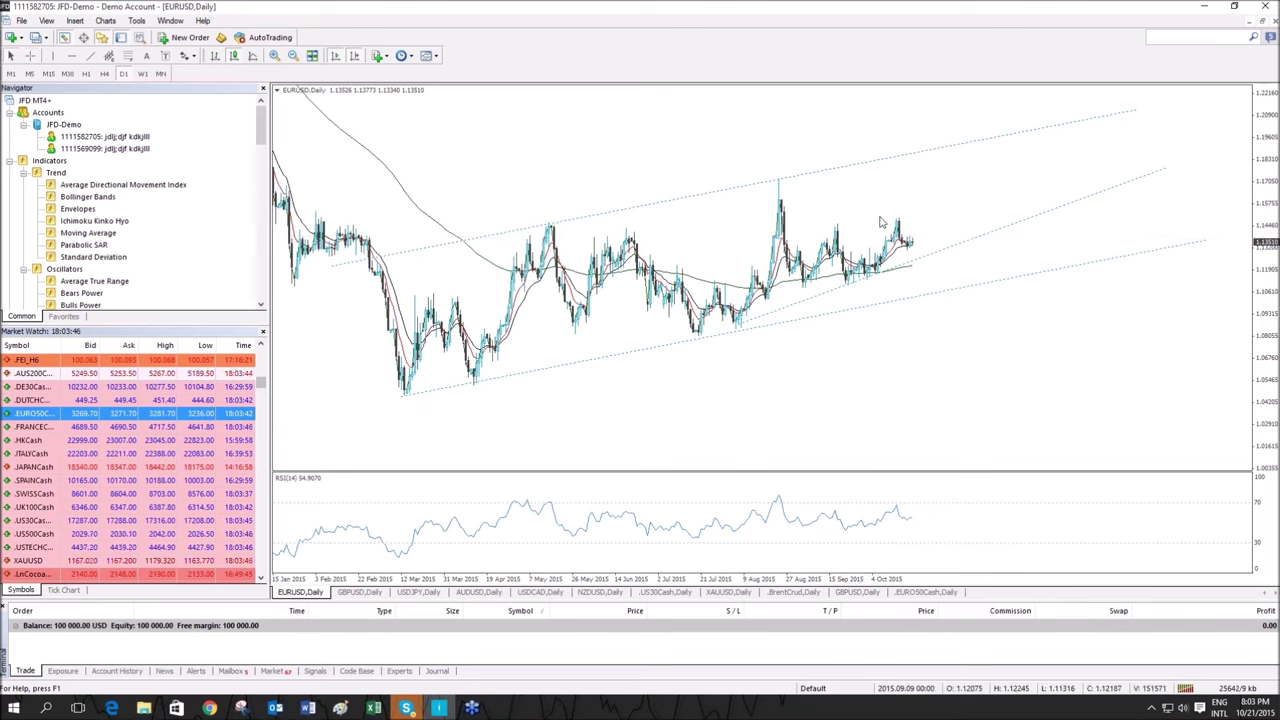
middle_click(945, 222)
click(938, 238)
middle_click(934, 240)
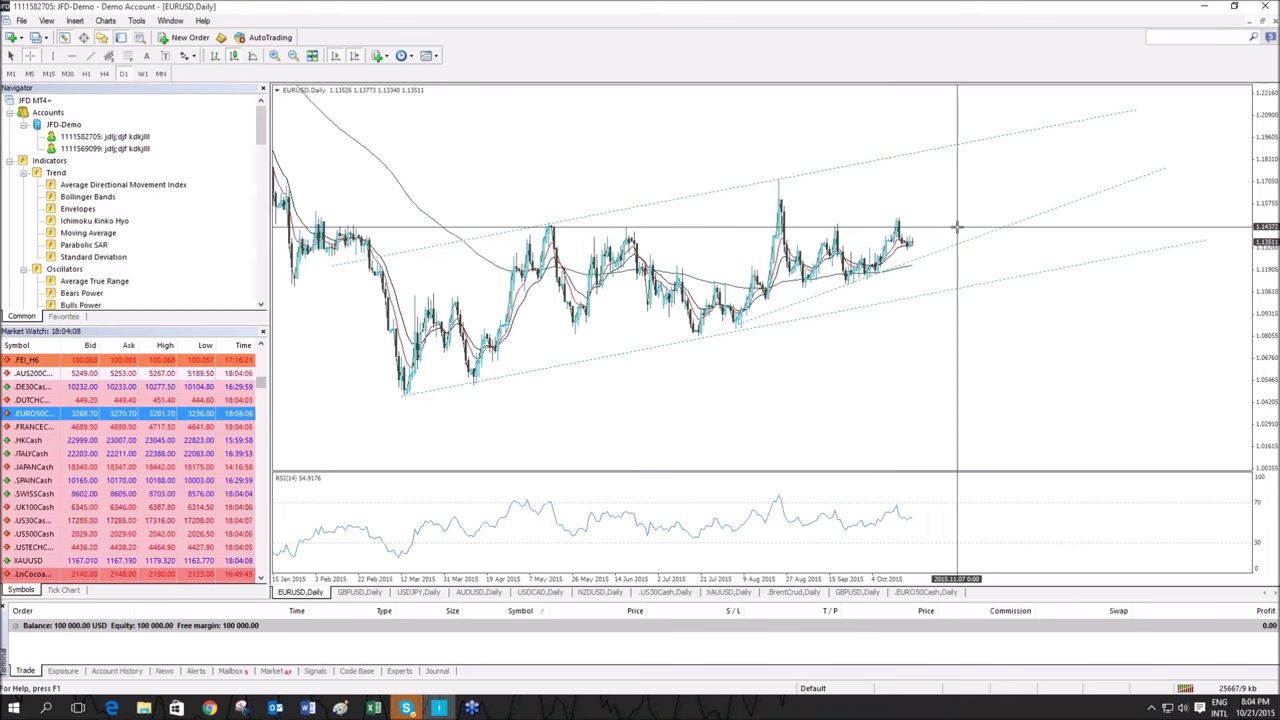
middle_click(957, 227)
middle_click(950, 246)
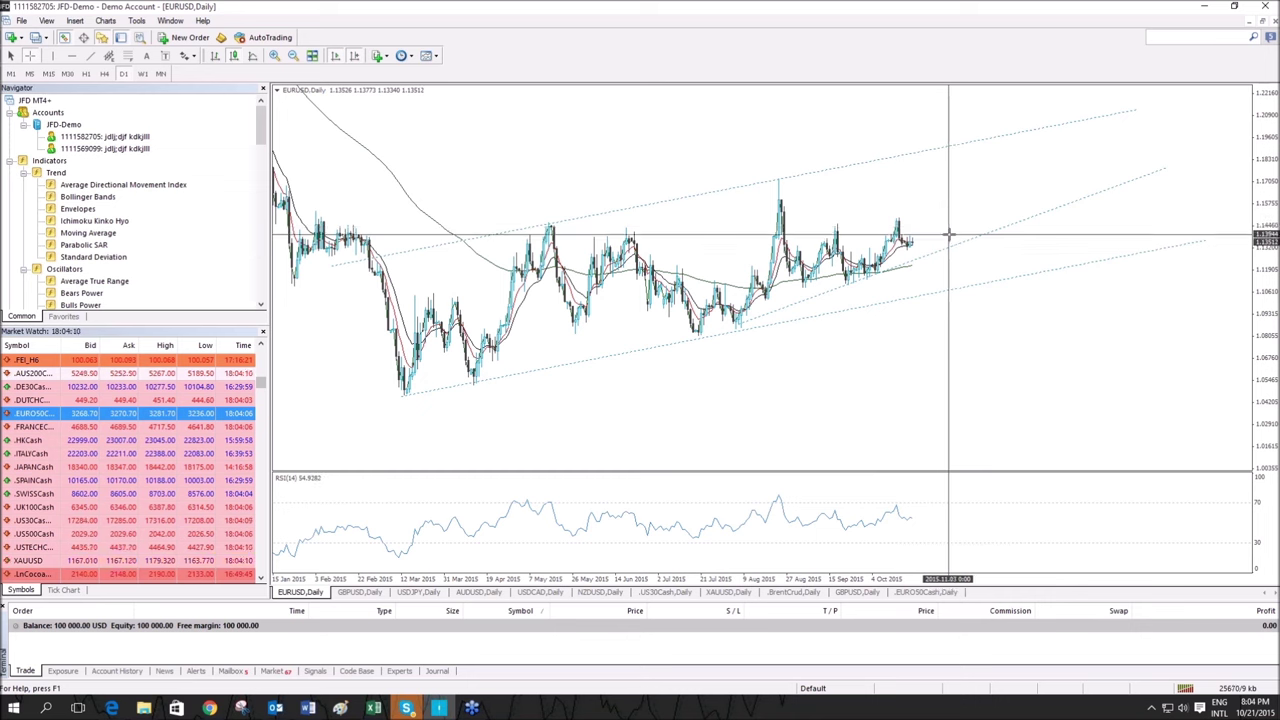
middle_click(948, 242)
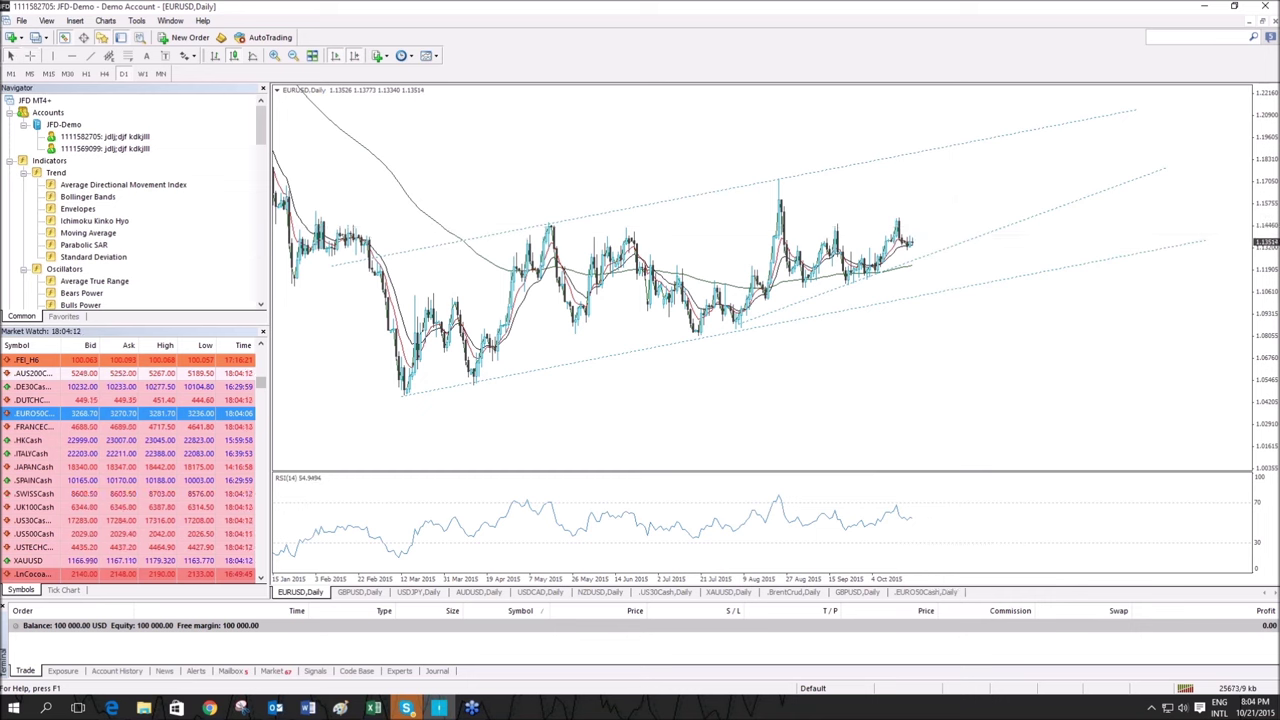
middle_click(948, 242)
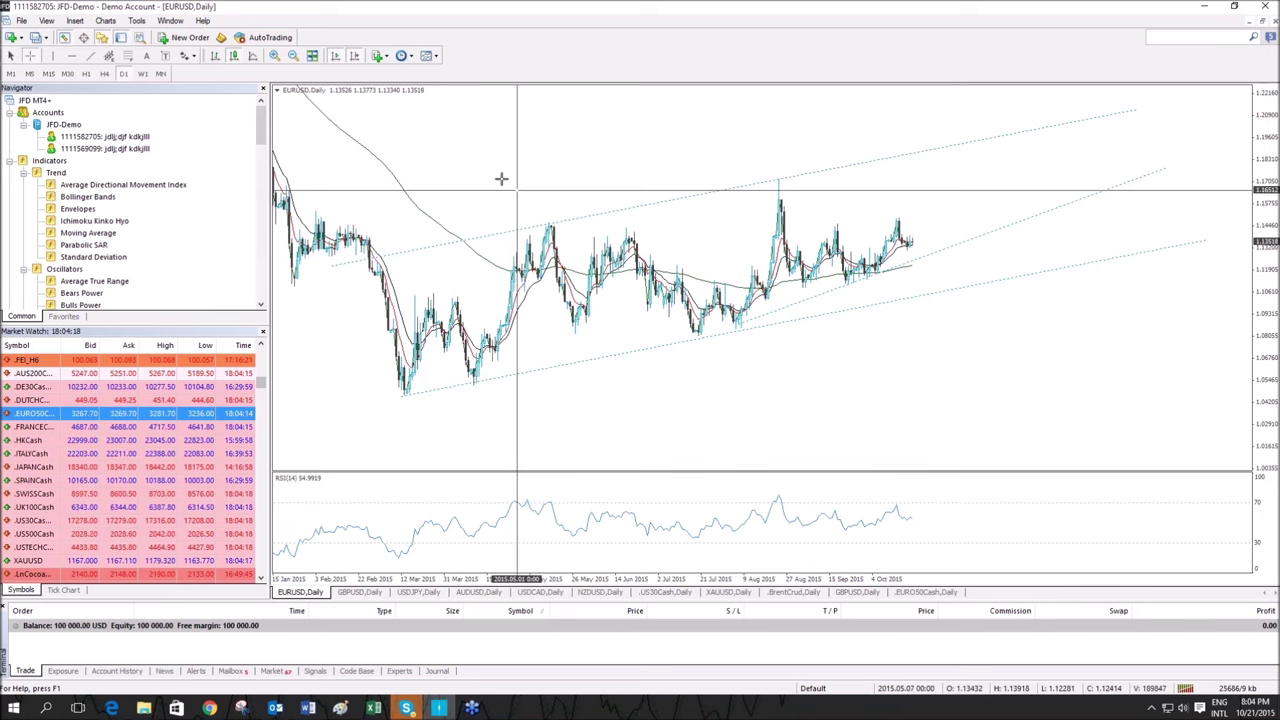
middle_click(463, 154)
middle_click(879, 237)
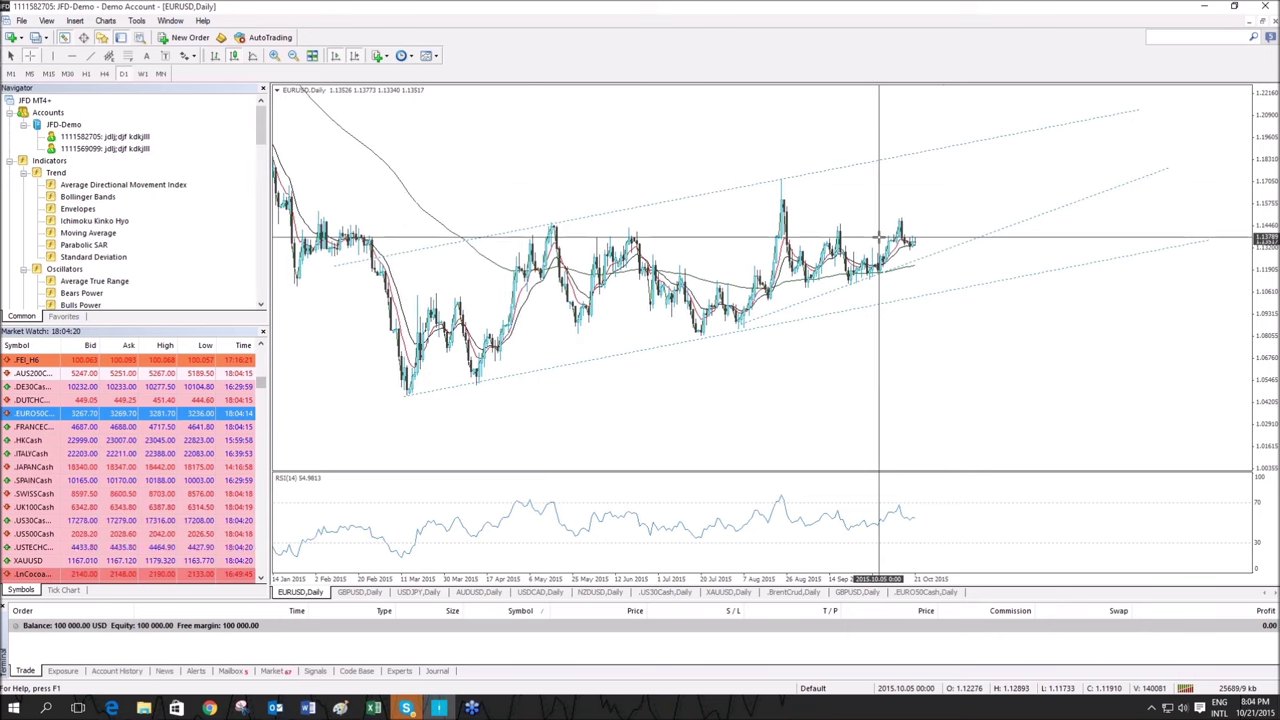
middle_click(883, 242)
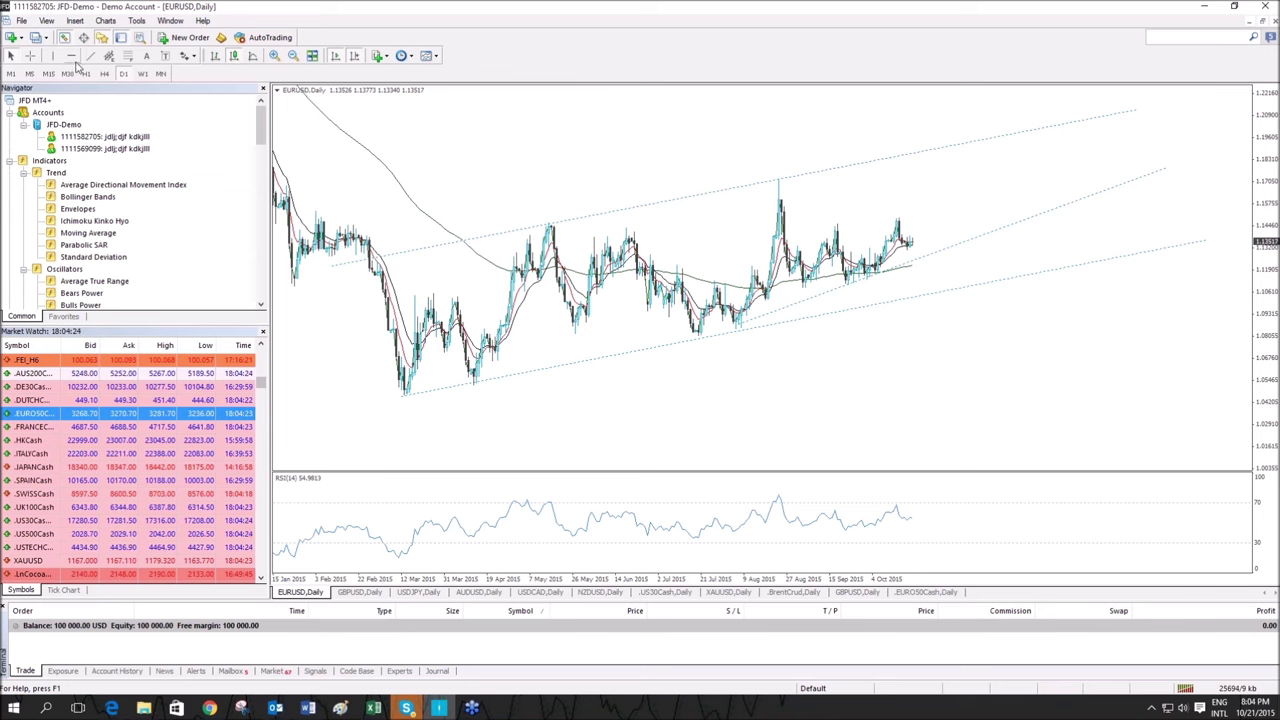
Place horizontal lines on the EURUSD chart at about 1.173, 1.109, 1.081 and 1.044.
click(72, 61)
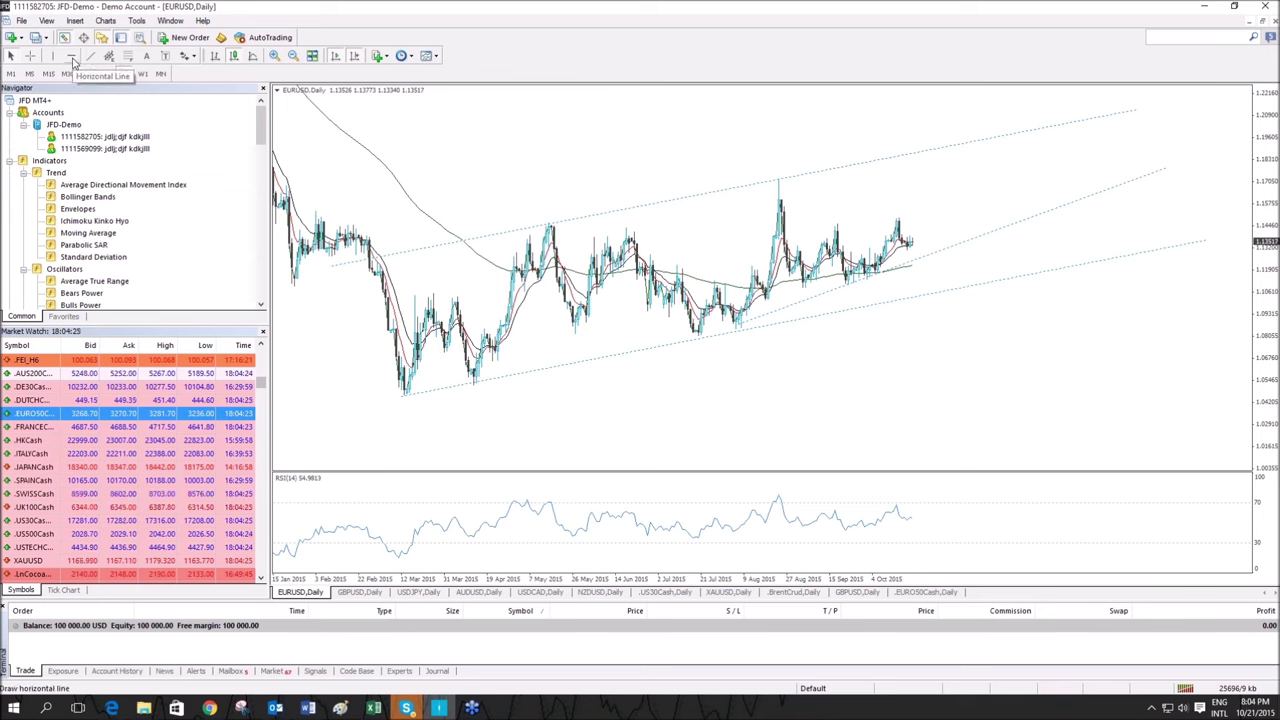
click(718, 178)
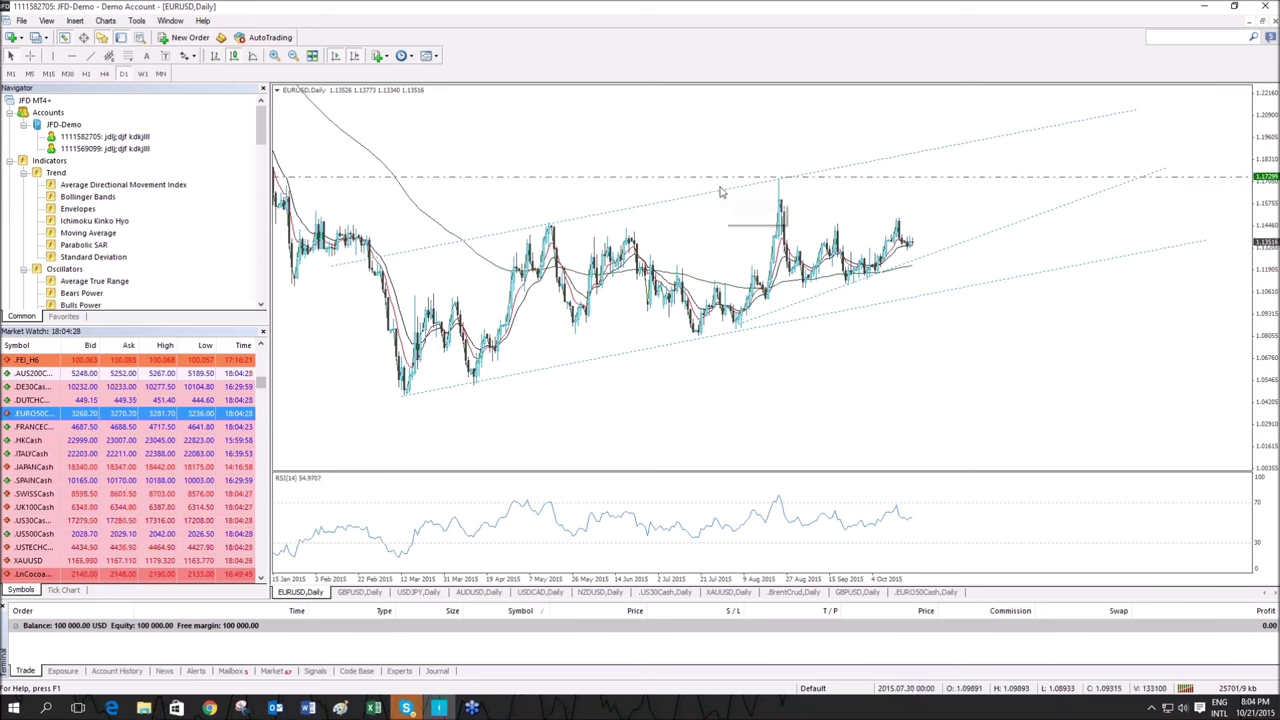
mouse_move(766, 267)
mouse_down()
mouse_move(768, 308)
mouse_move(774, 289)
mouse_up()
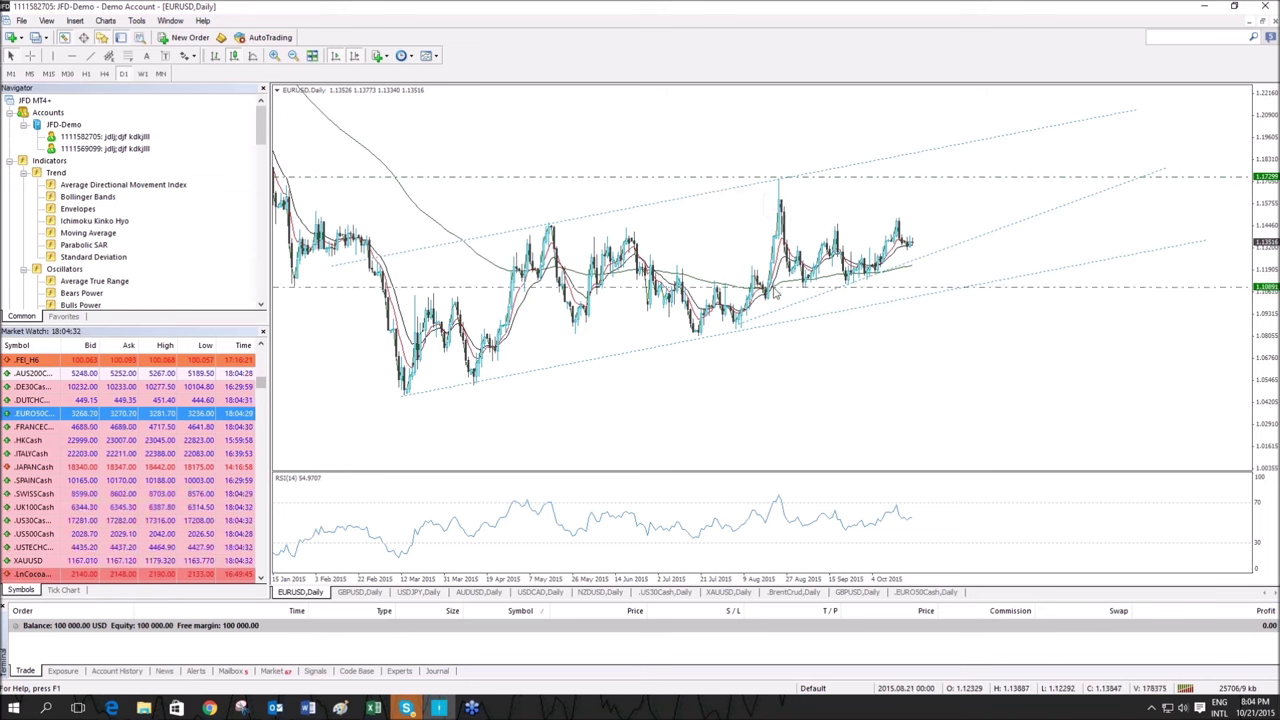
drag(756, 288, 740, 398)
Measure with the crosshair from the current price up to the highest horizontal line and between the two middle horizontal lines.
middle_click(929, 245)
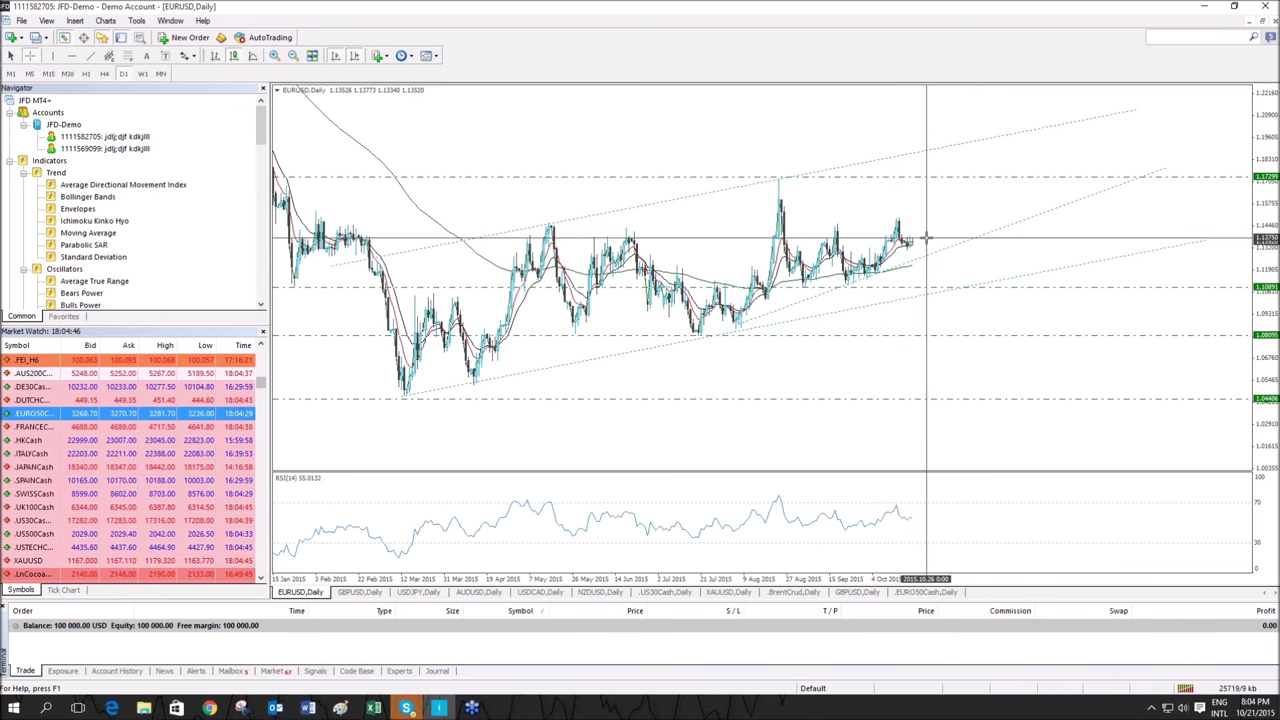
drag(927, 237, 933, 177)
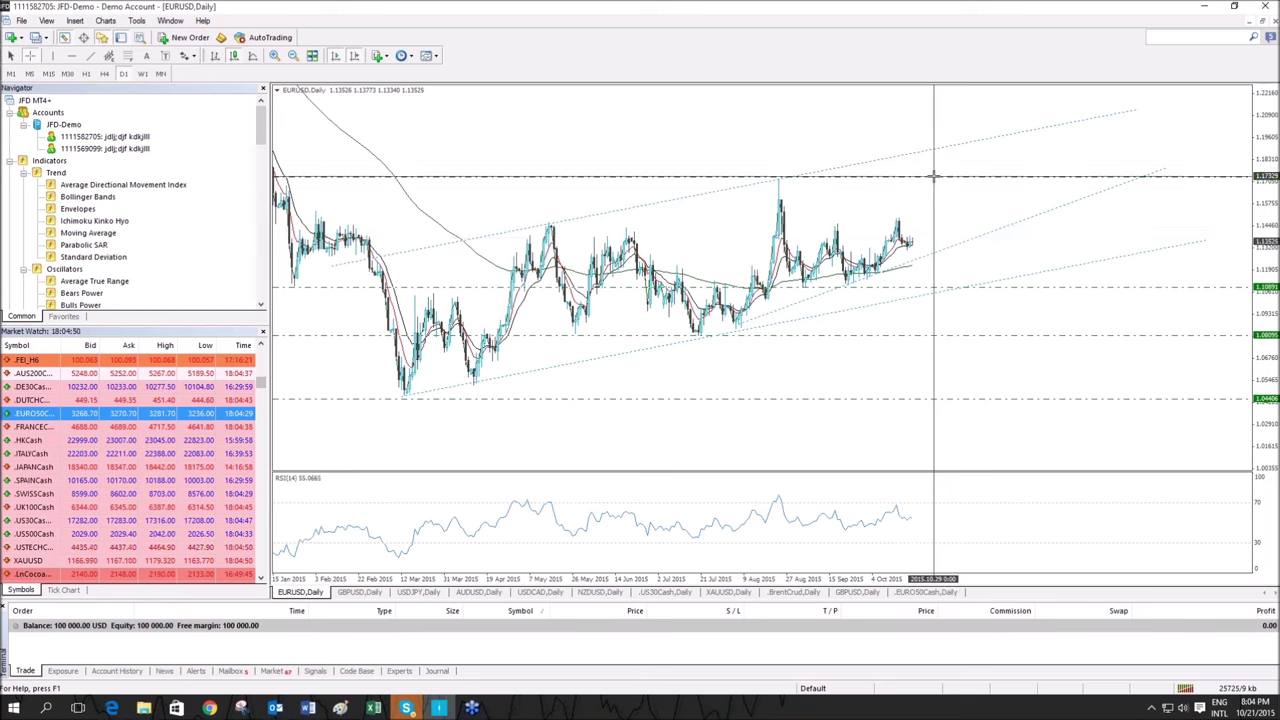
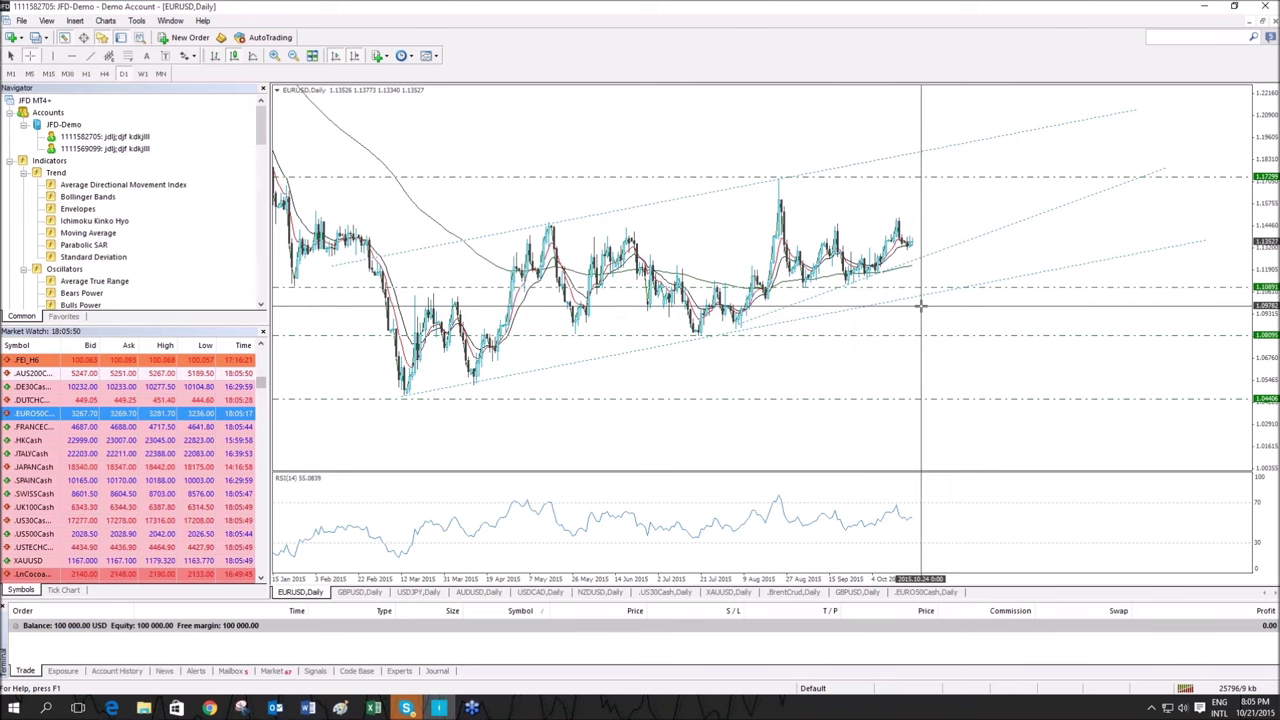
drag(945, 290, 955, 335)
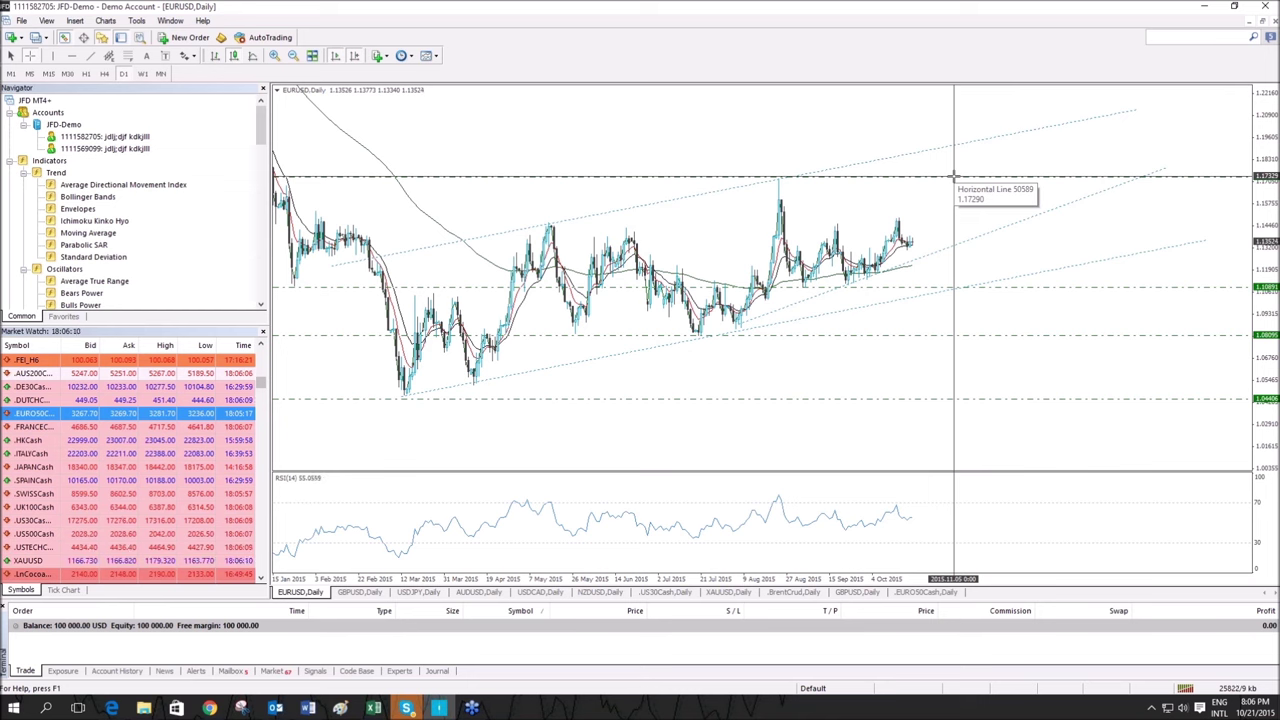
key(Escape)
Check the parameters of the slowest moving average and examine how price interacts with it.
double_click(445, 238)
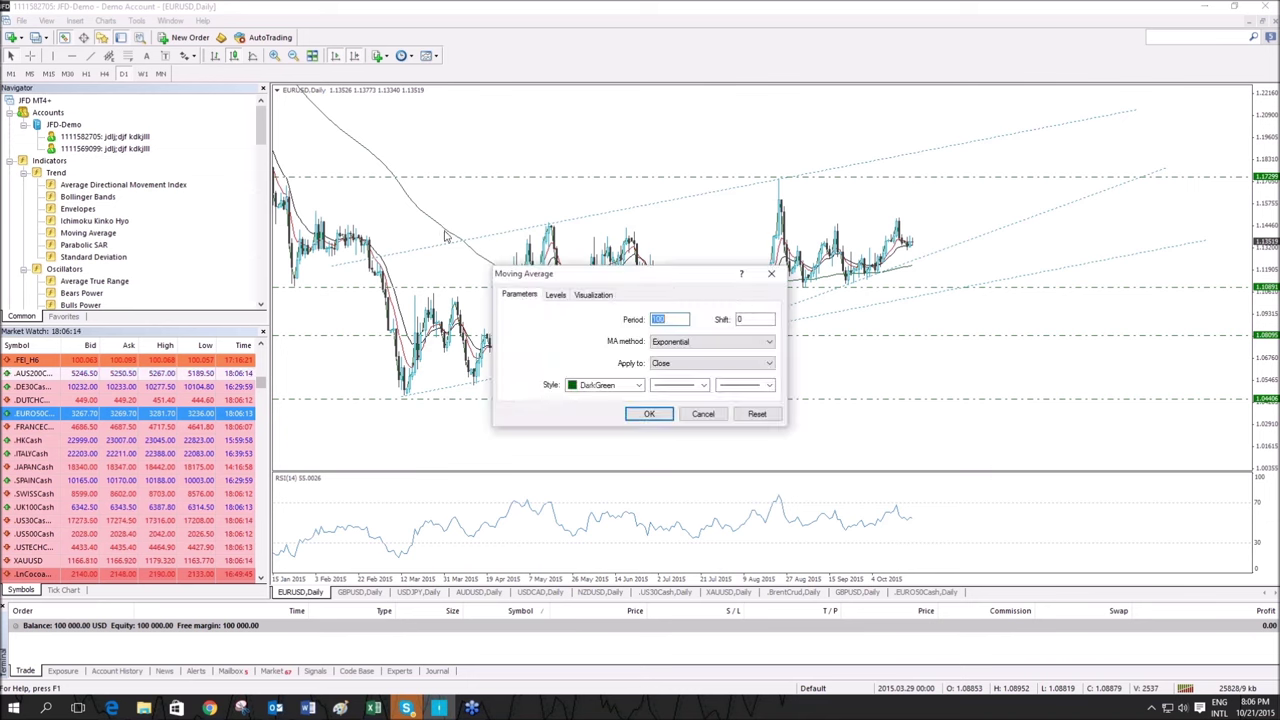
click(769, 275)
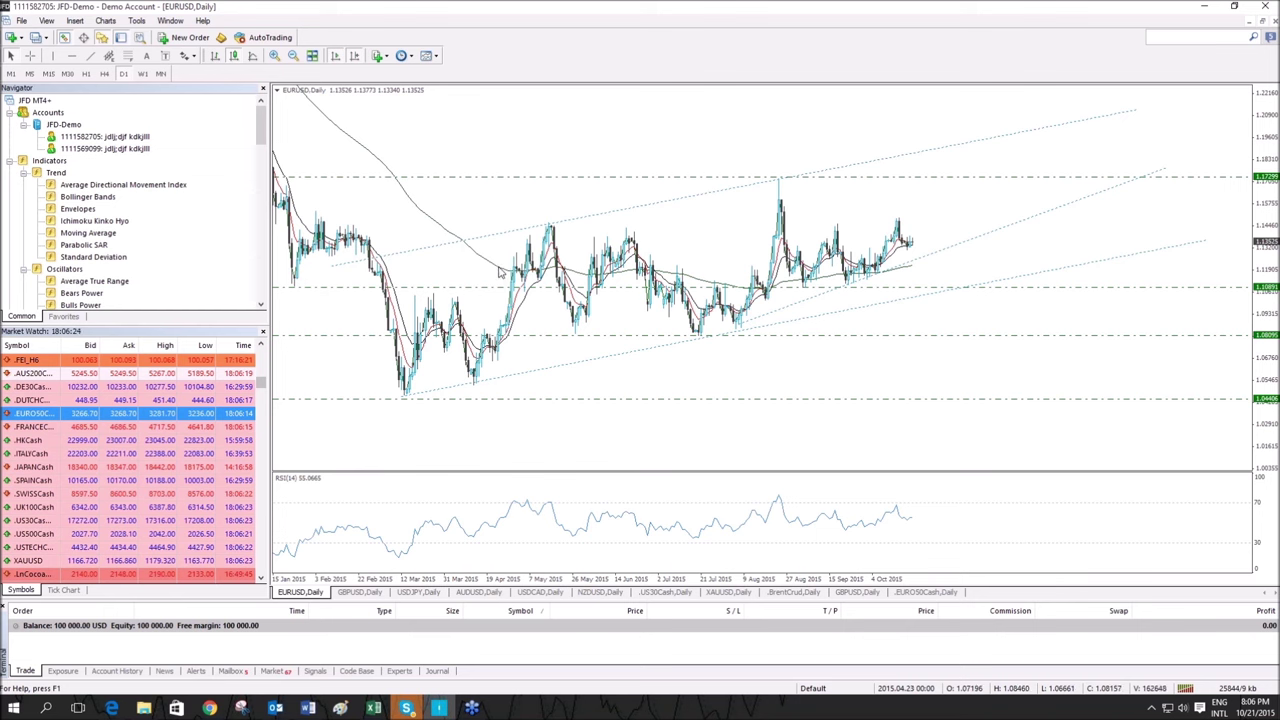
mouse_move(500, 276)
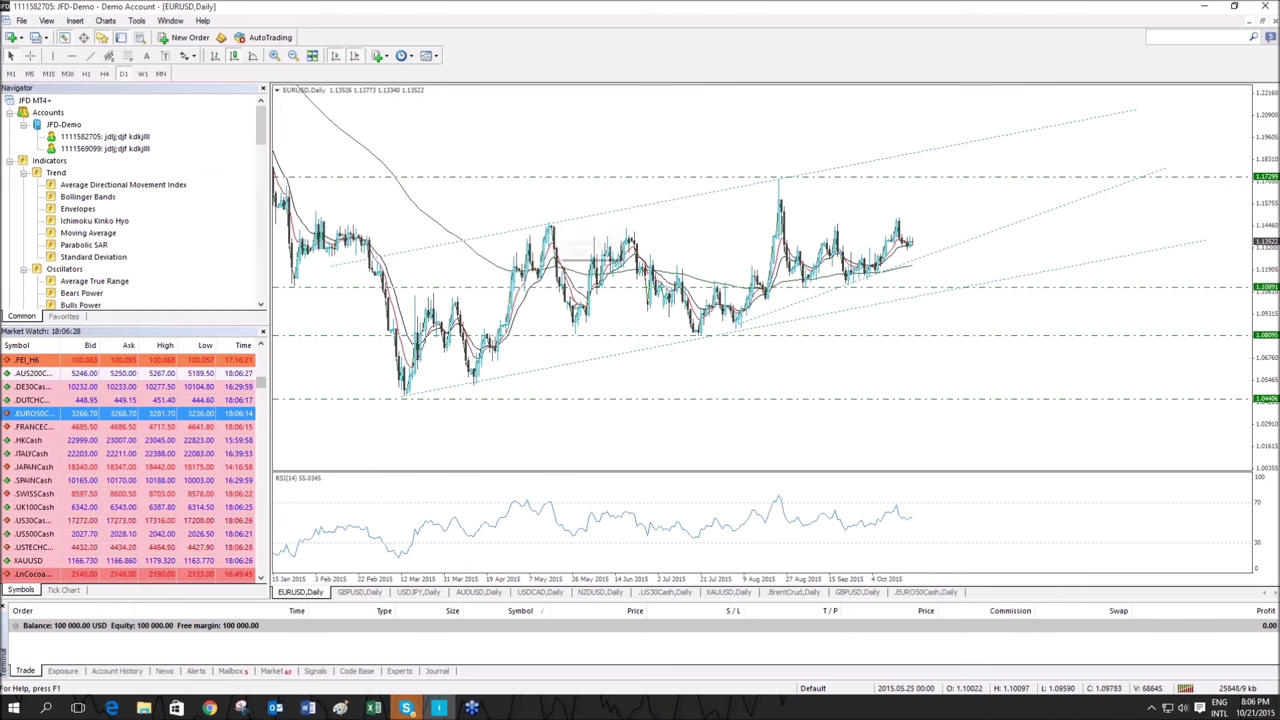
mouse_move(787, 294)
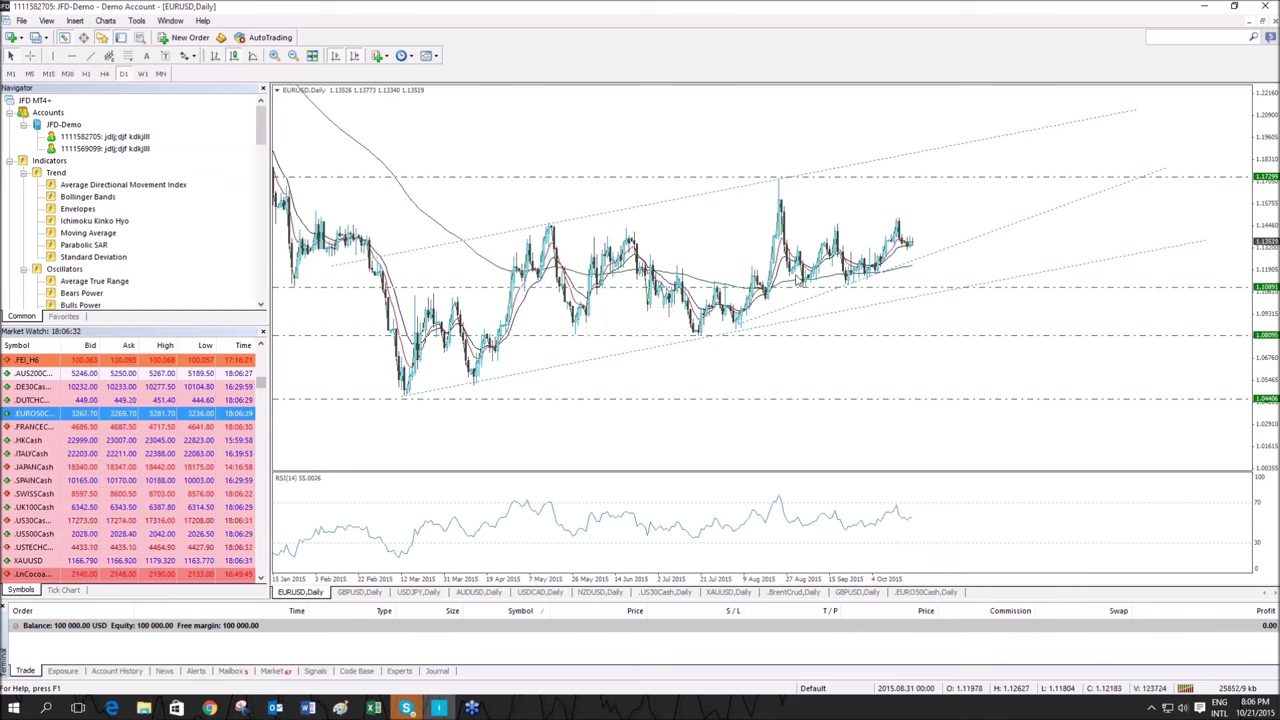
Bring up the GBPUSD daily chart and measure its decline from the July 2014 peak towards the 2015 lows with the crosshair.
mouse_move(906, 268)
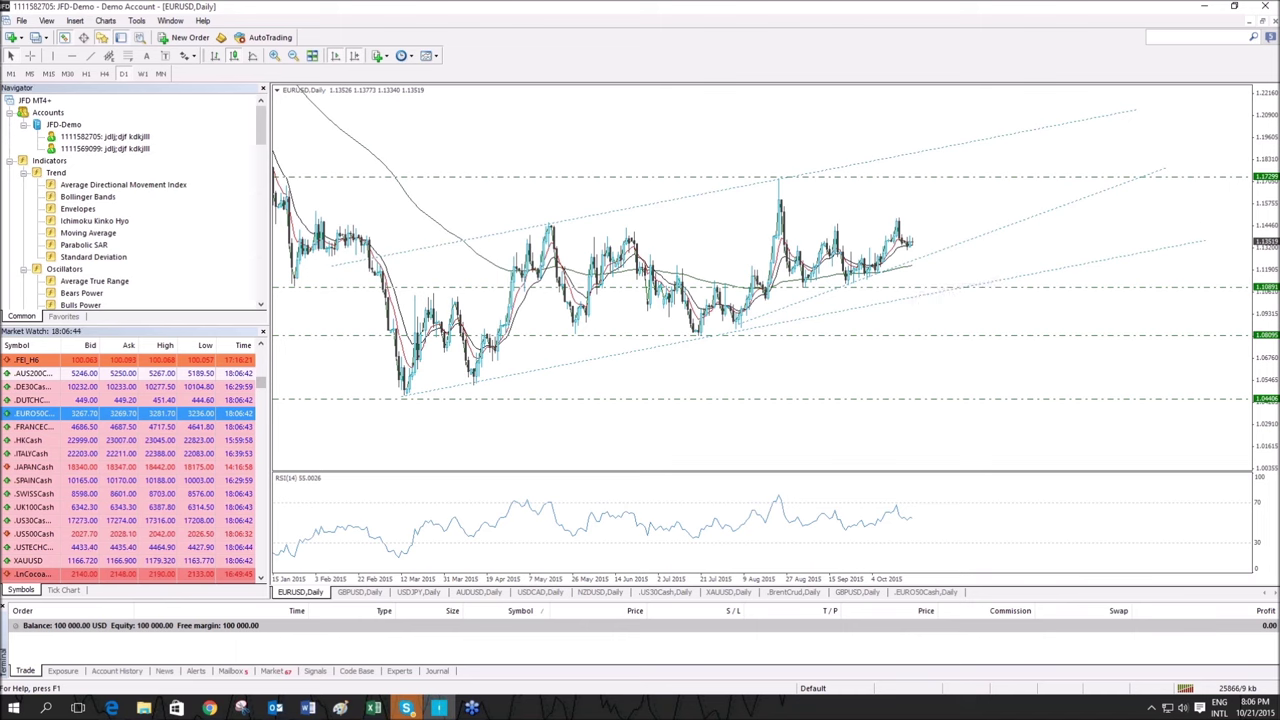
drag(1256, 214, 1260, 192)
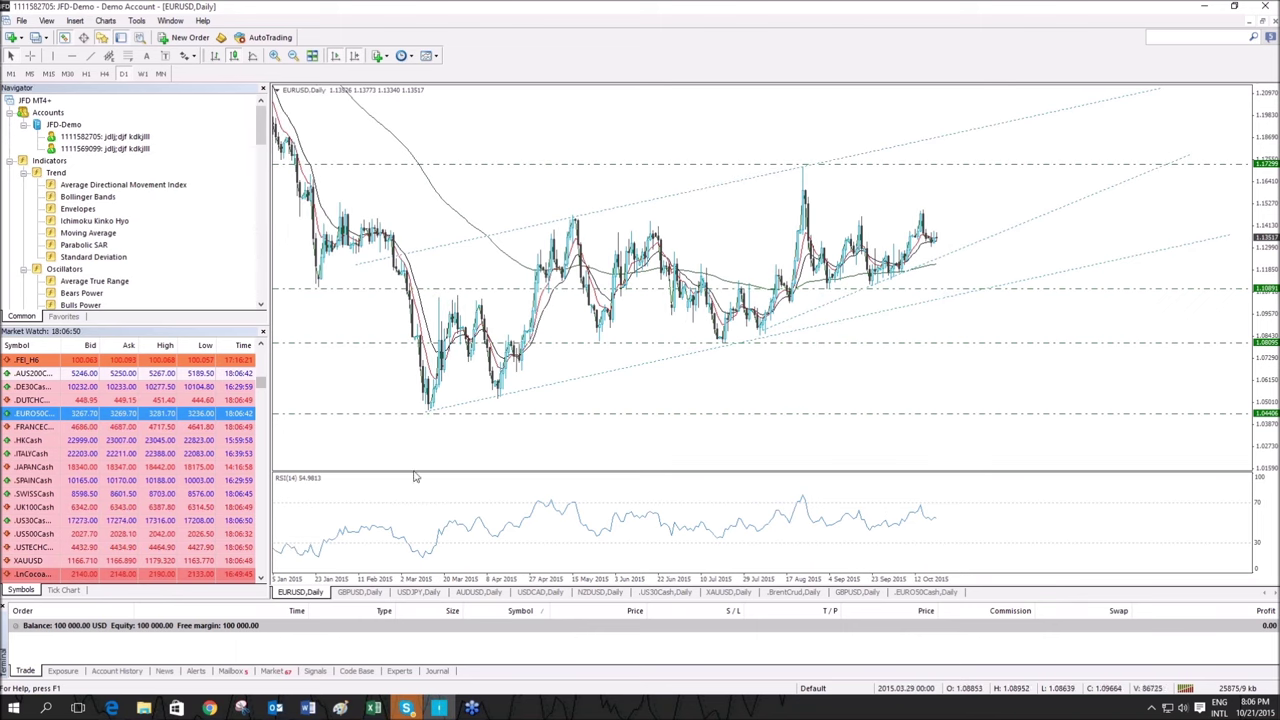
click(359, 592)
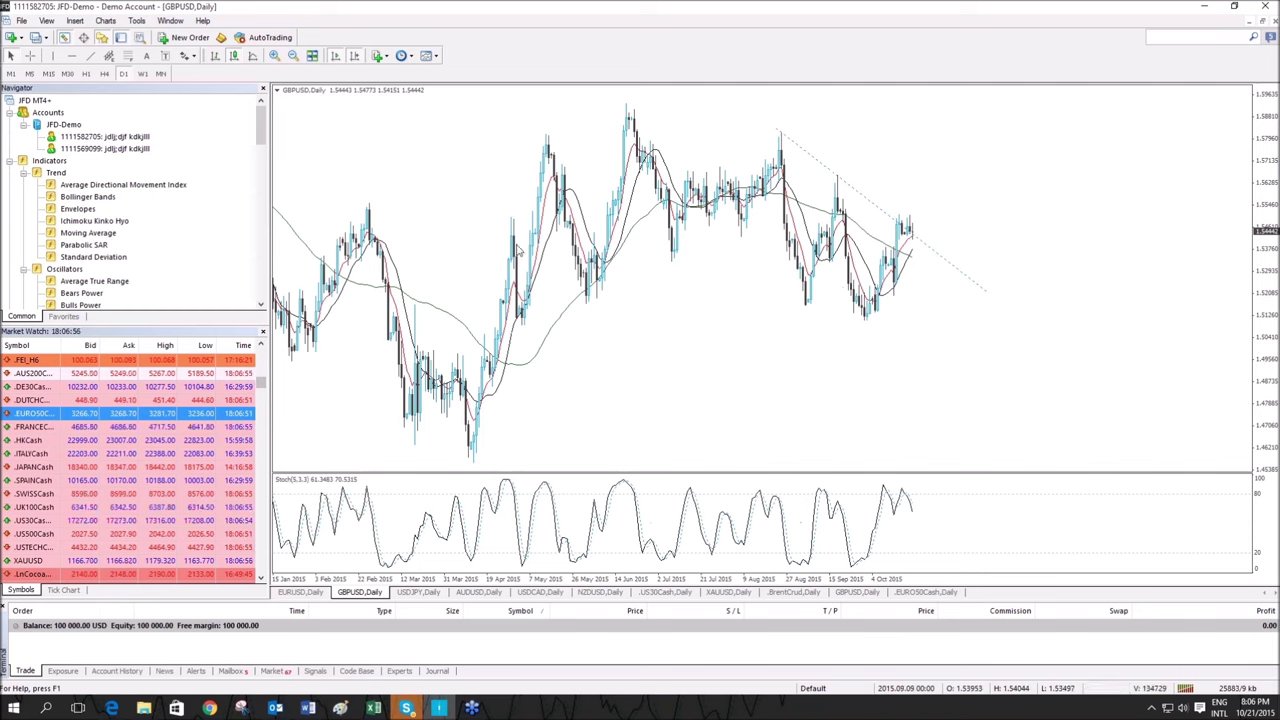
click(297, 57)
middle_click(391, 137)
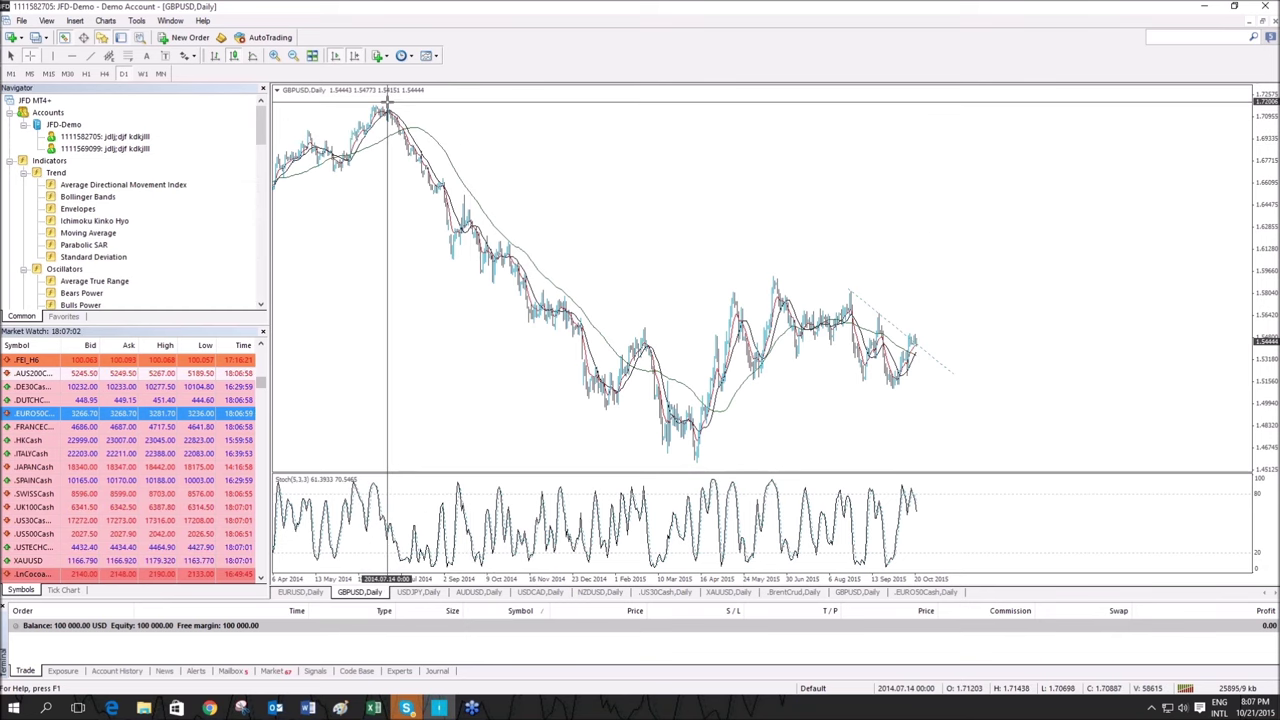
drag(391, 102, 745, 413)
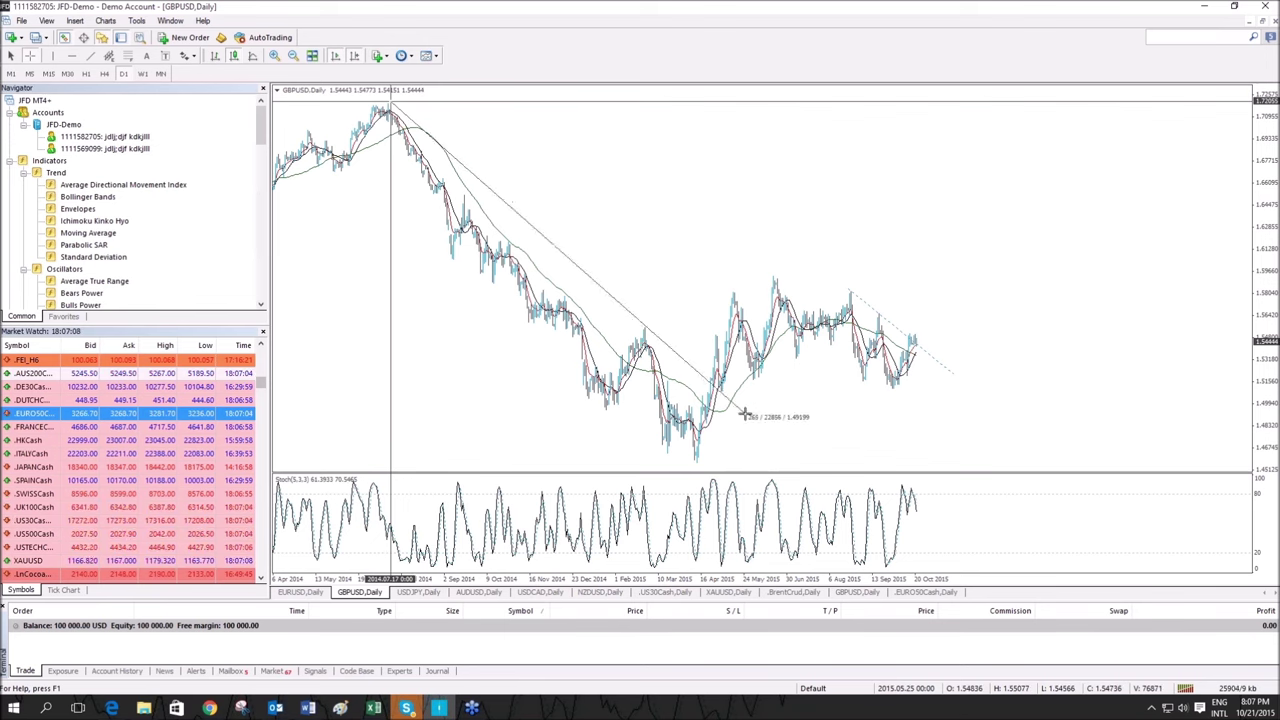
drag(745, 413, 745, 413)
scroll(740, 425, up, 3)
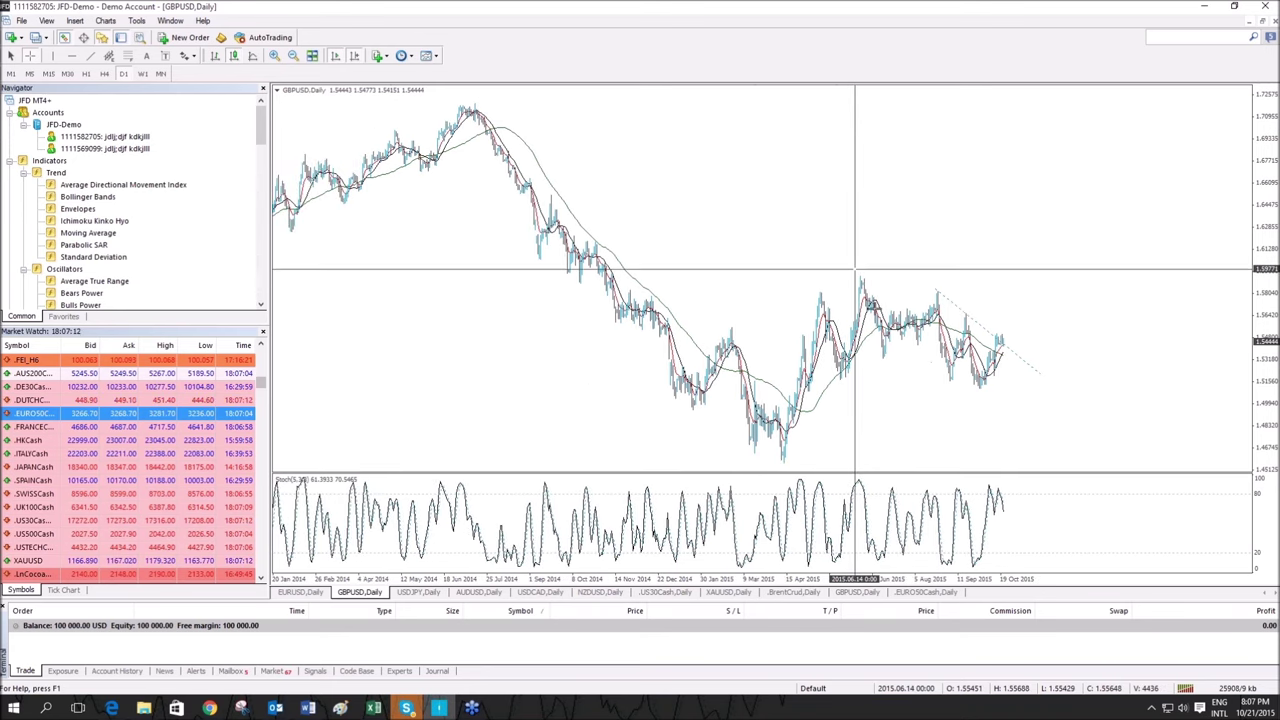
key(Escape)
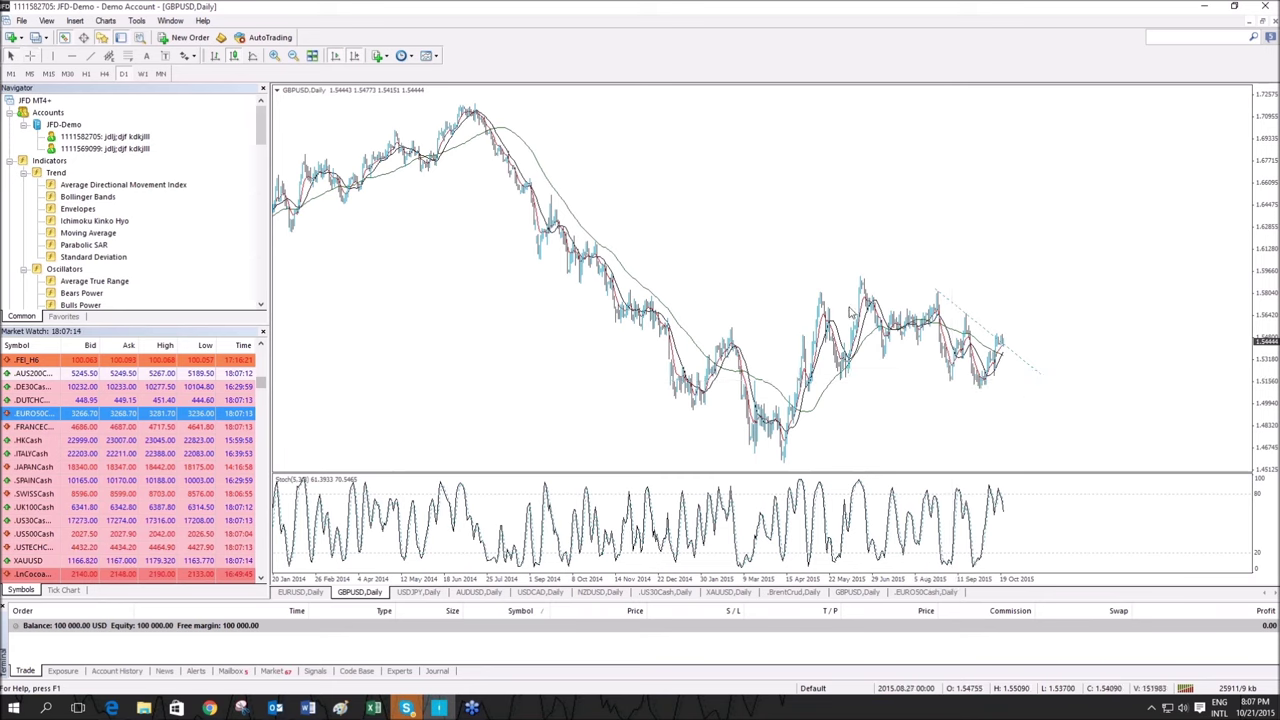
Place horizontal lines on the GBPUSD chart at about 1.517 and 1.575.
click(274, 55)
click(274, 55)
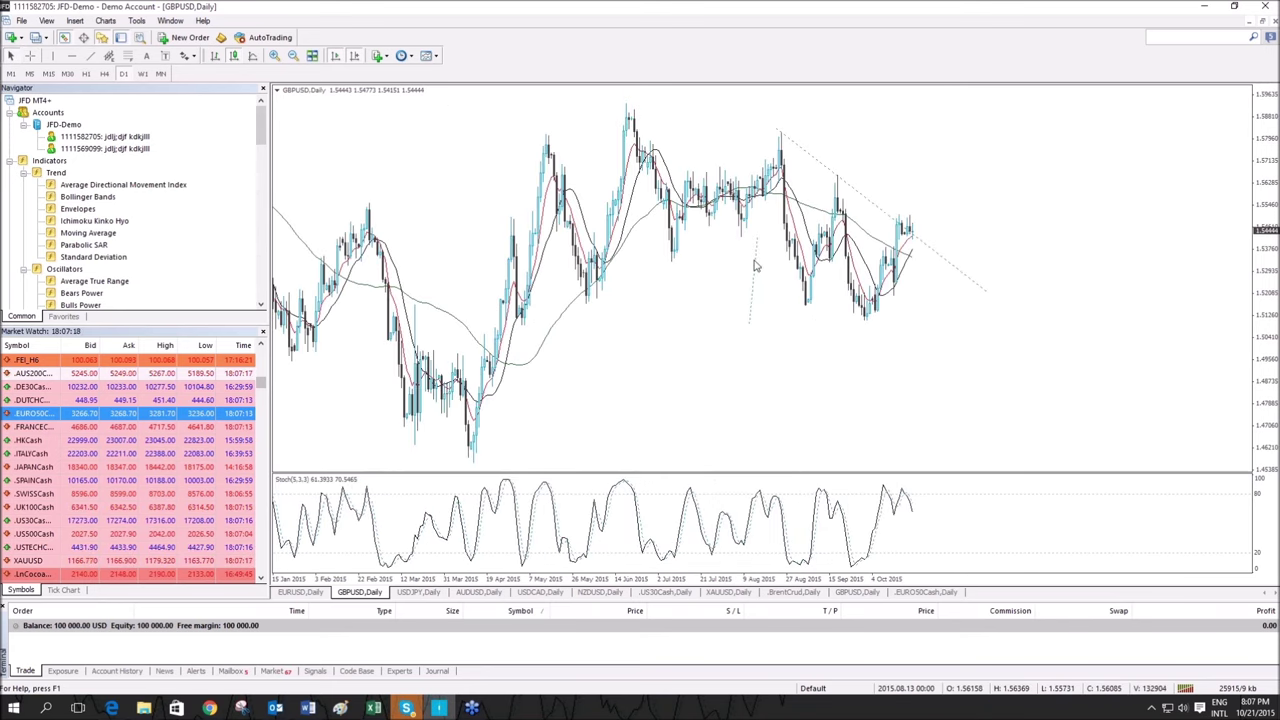
click(71, 55)
click(778, 301)
drag(790, 197, 791, 156)
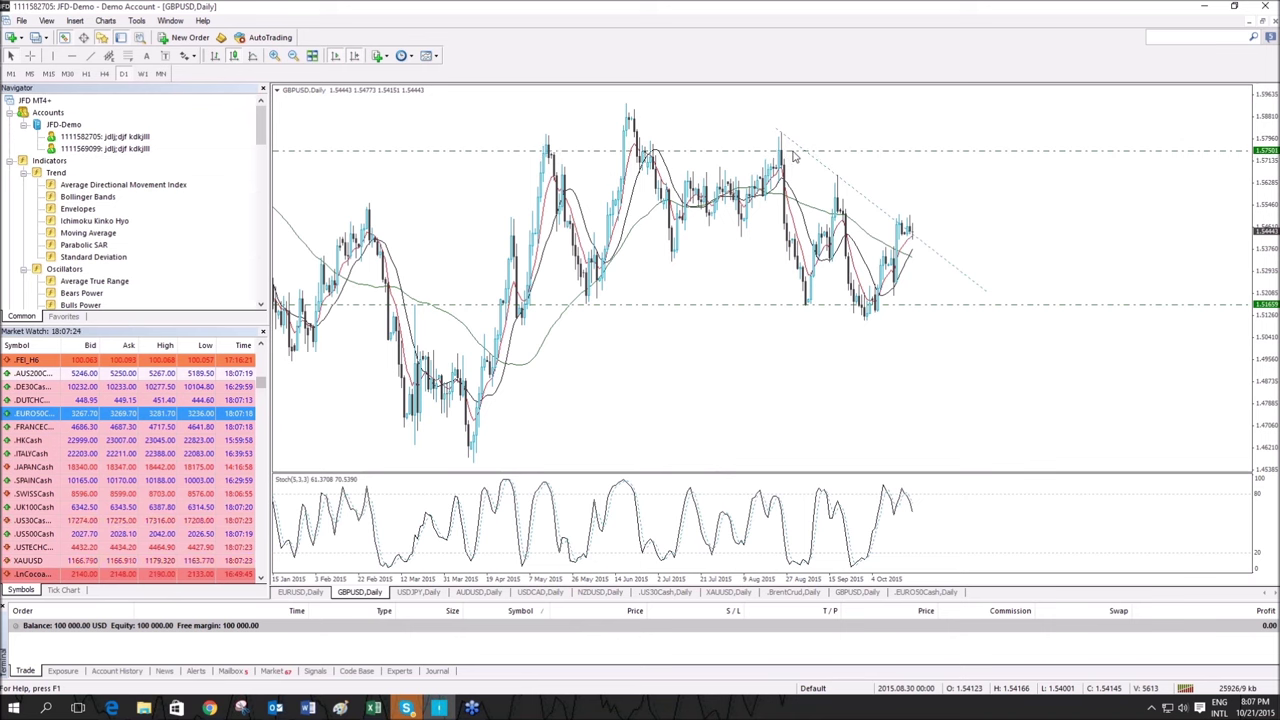
Measure with the crosshair between the two GBPUSD horizontal lines and examine the candles trading within that range.
middle_click(656, 303)
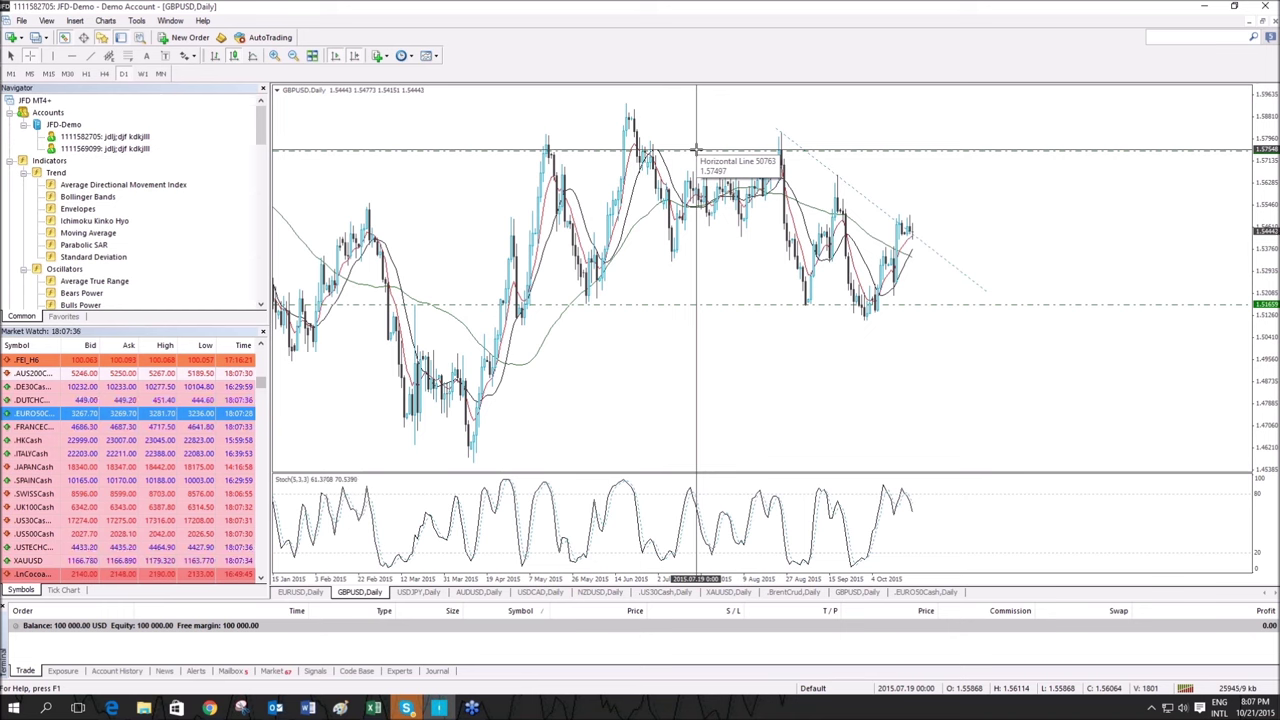
click(696, 149)
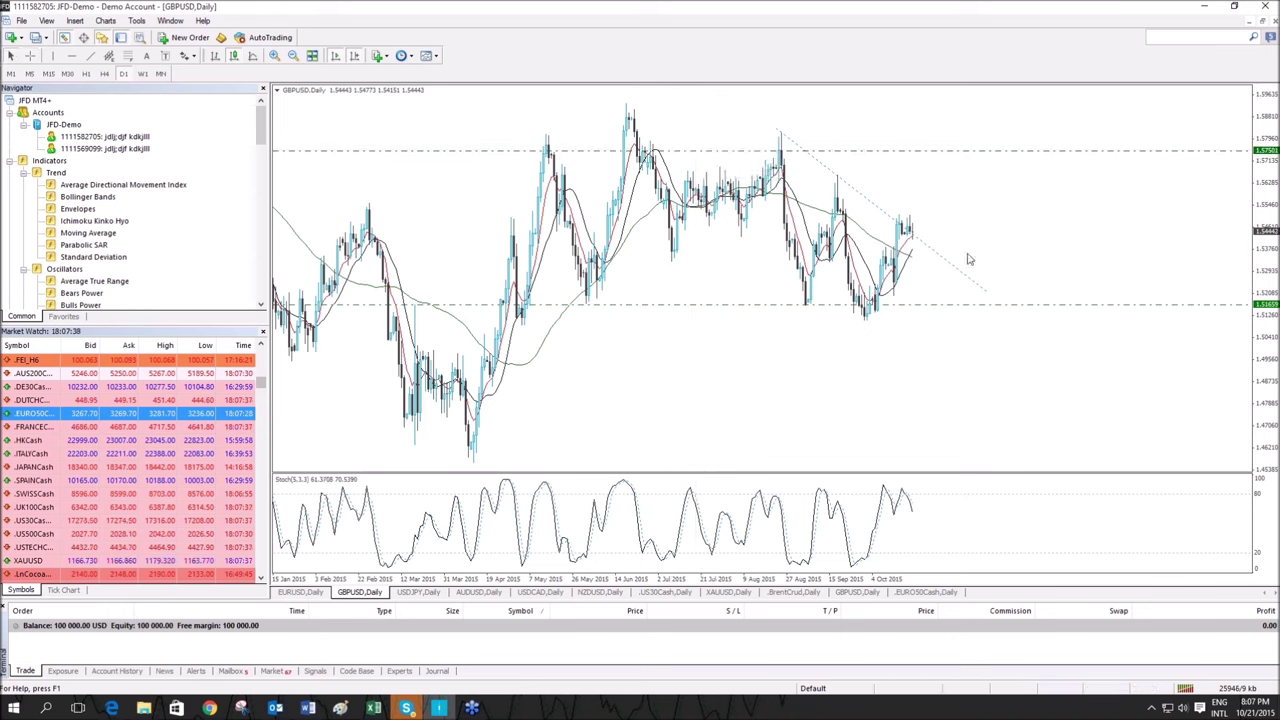
drag(1261, 188, 1261, 226)
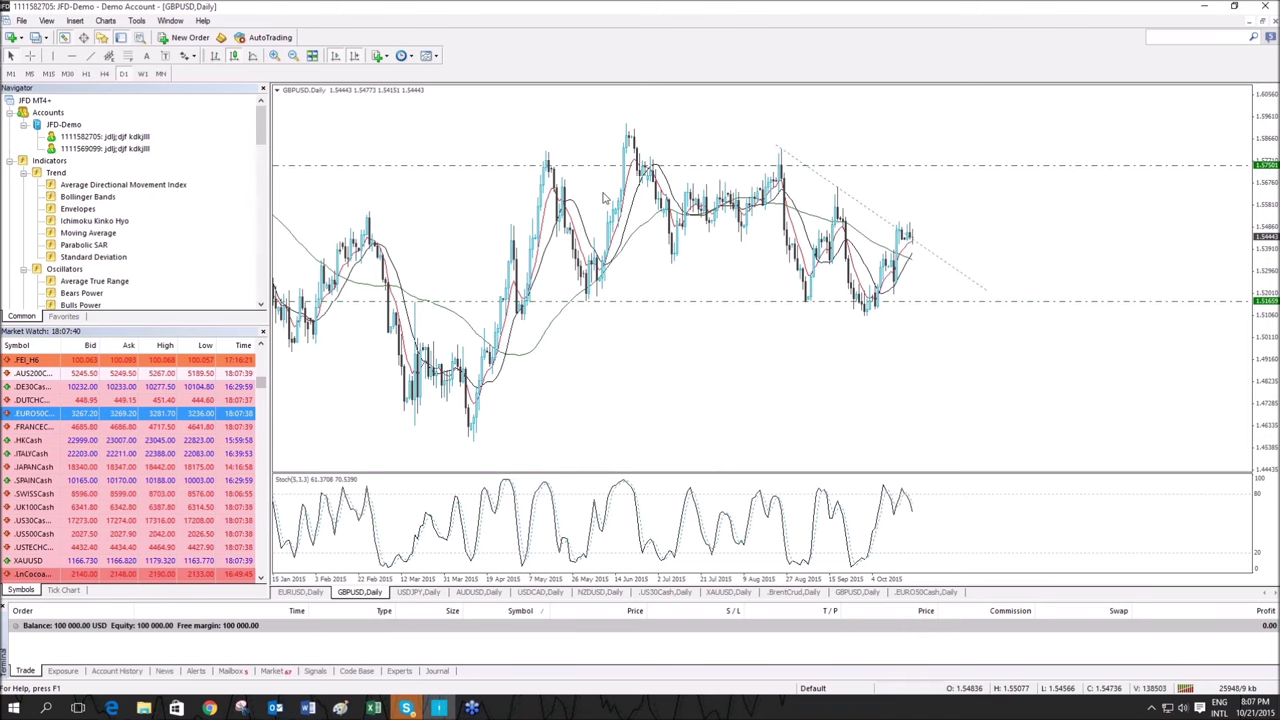
middle_click(530, 285)
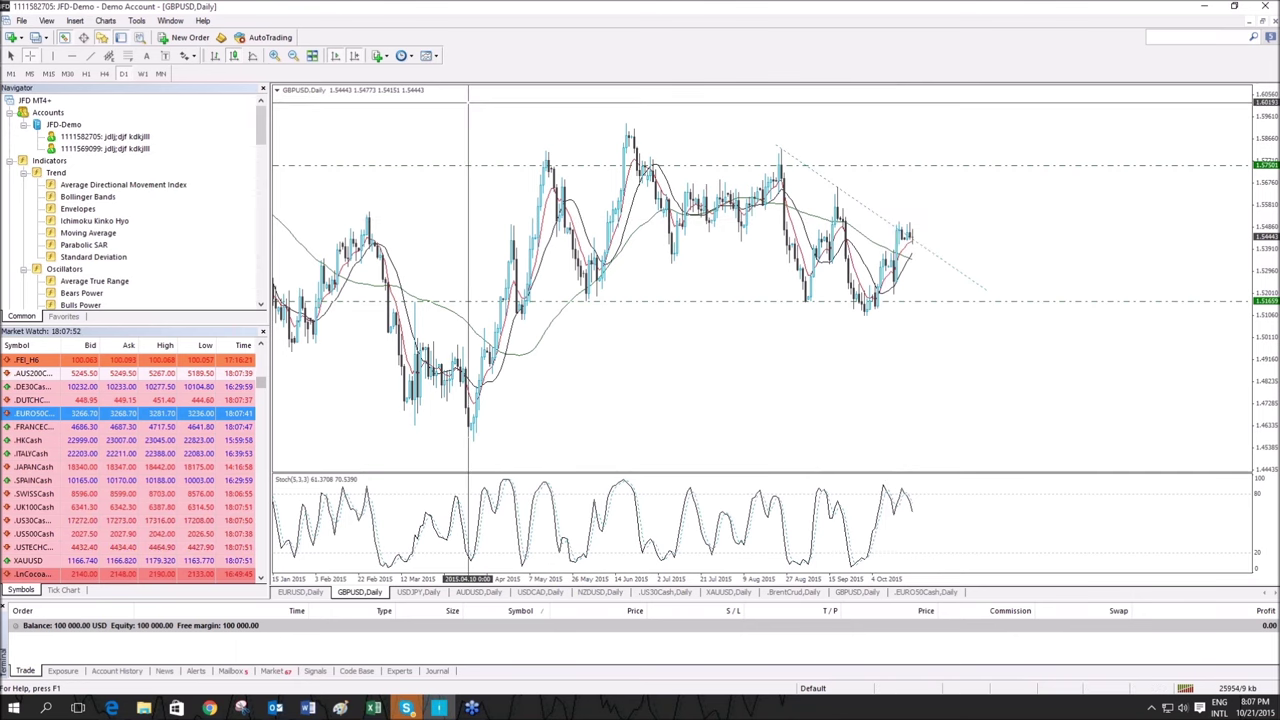
click(276, 57)
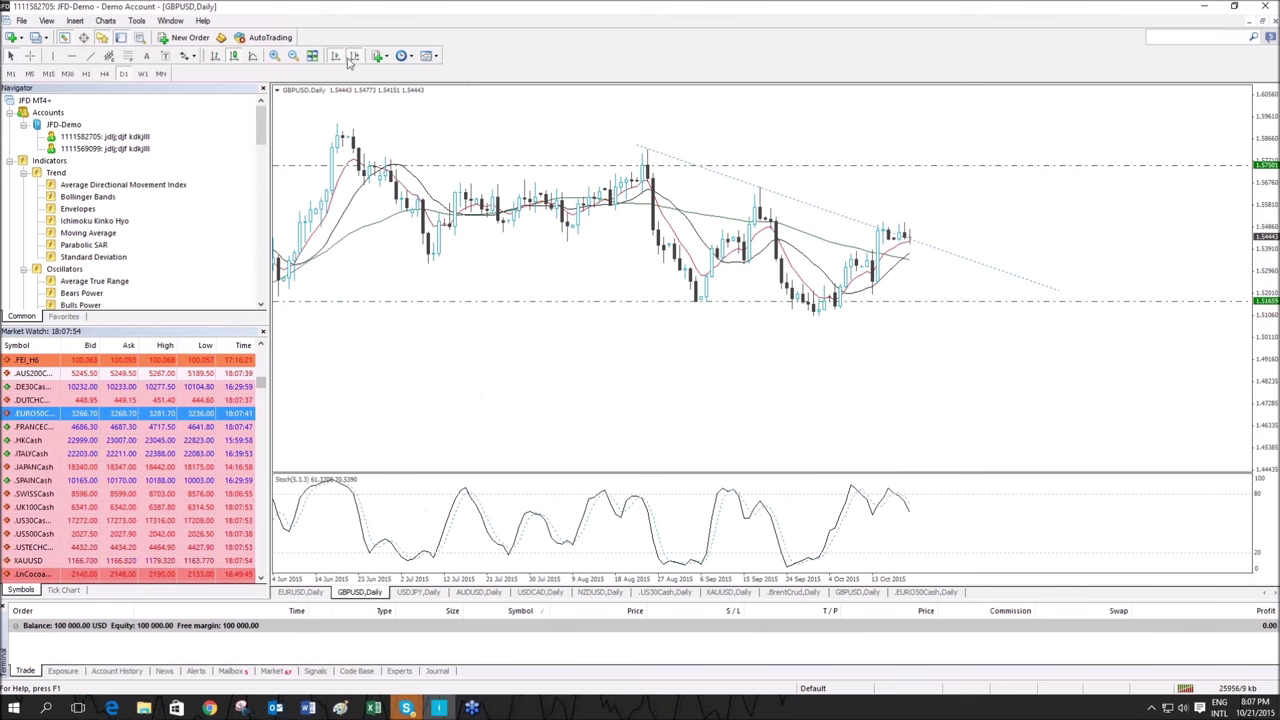
click(293, 56)
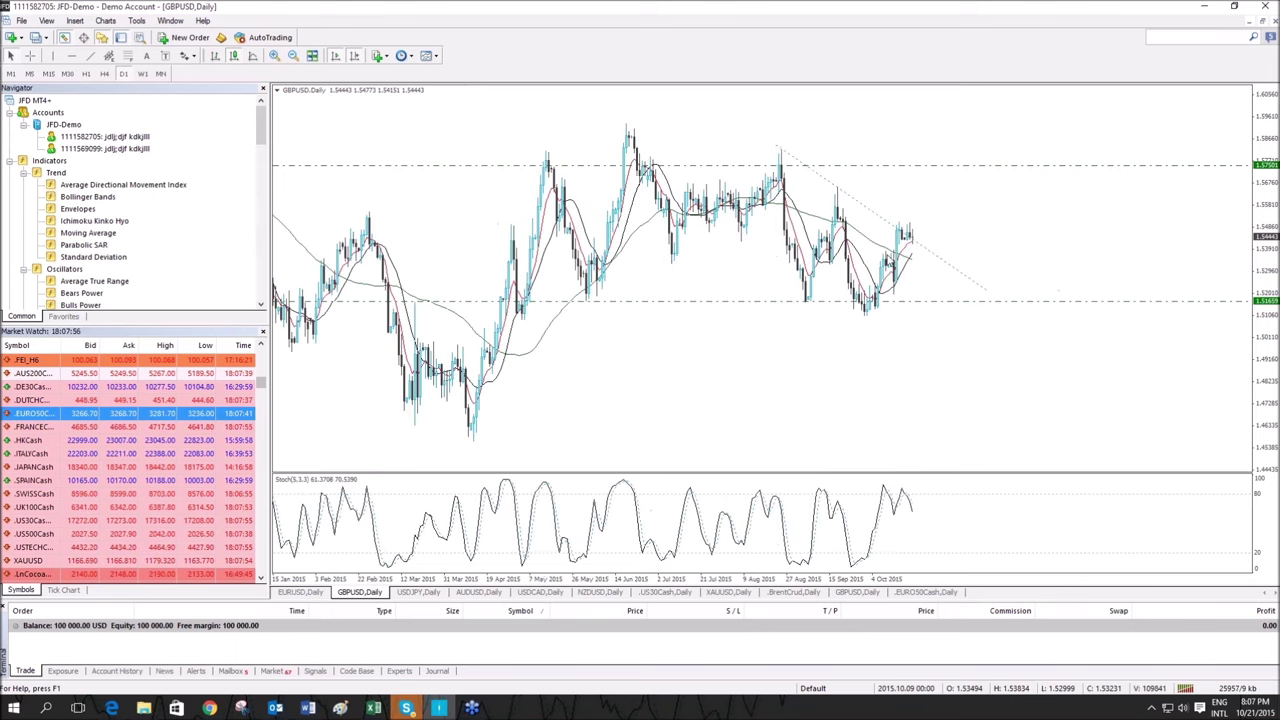
Examine with the crosshair where the latest GBPUSD candles stand relative to the descending trendline.
middle_click(898, 242)
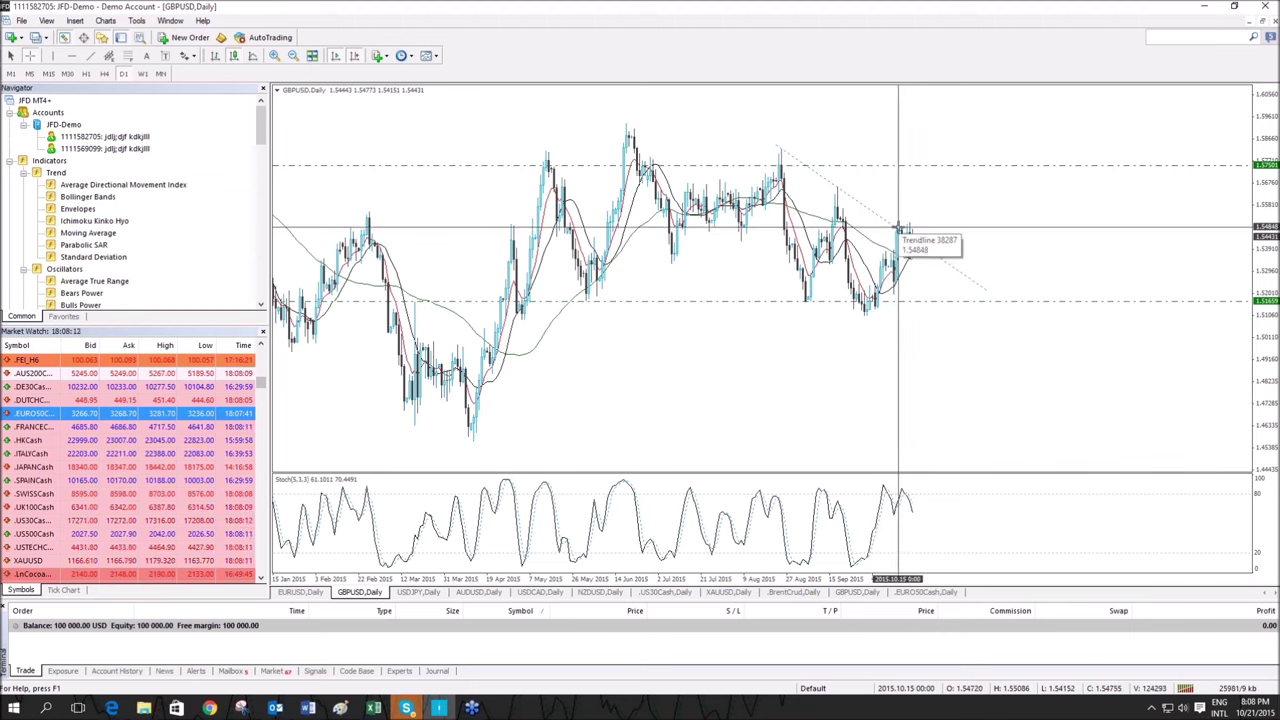
key(Escape)
middle_click(795, 160)
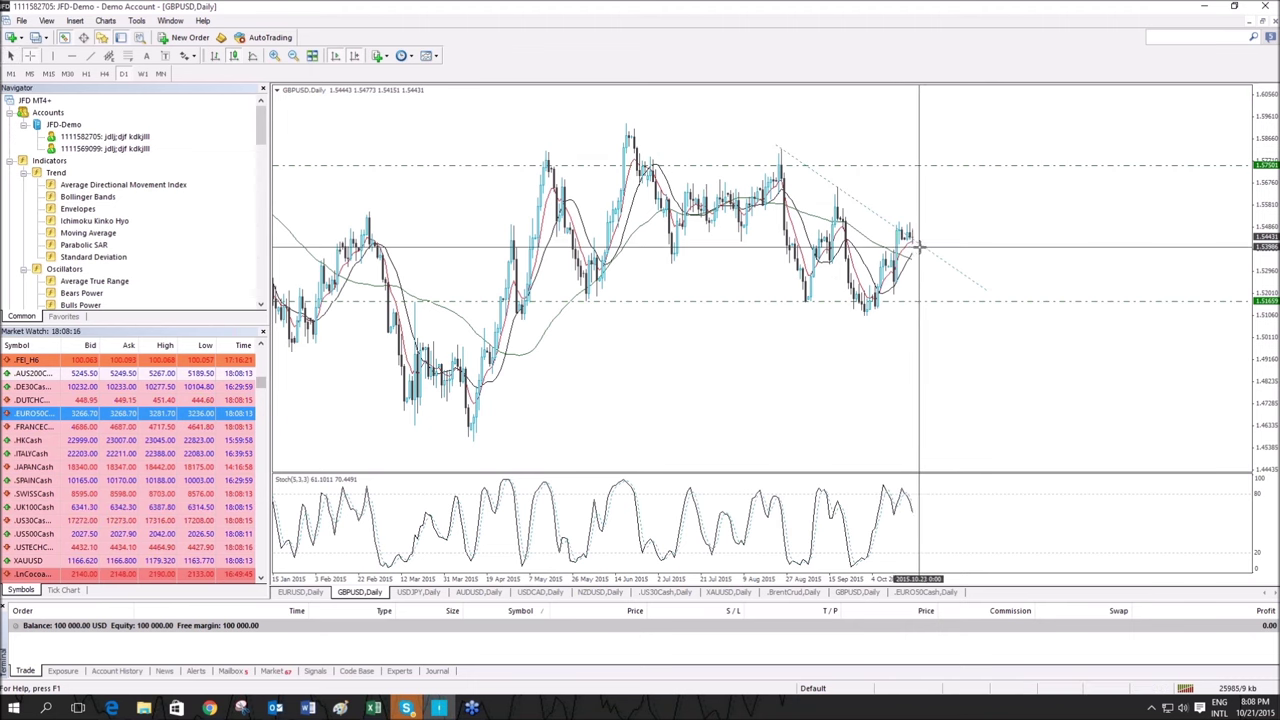
key(Escape)
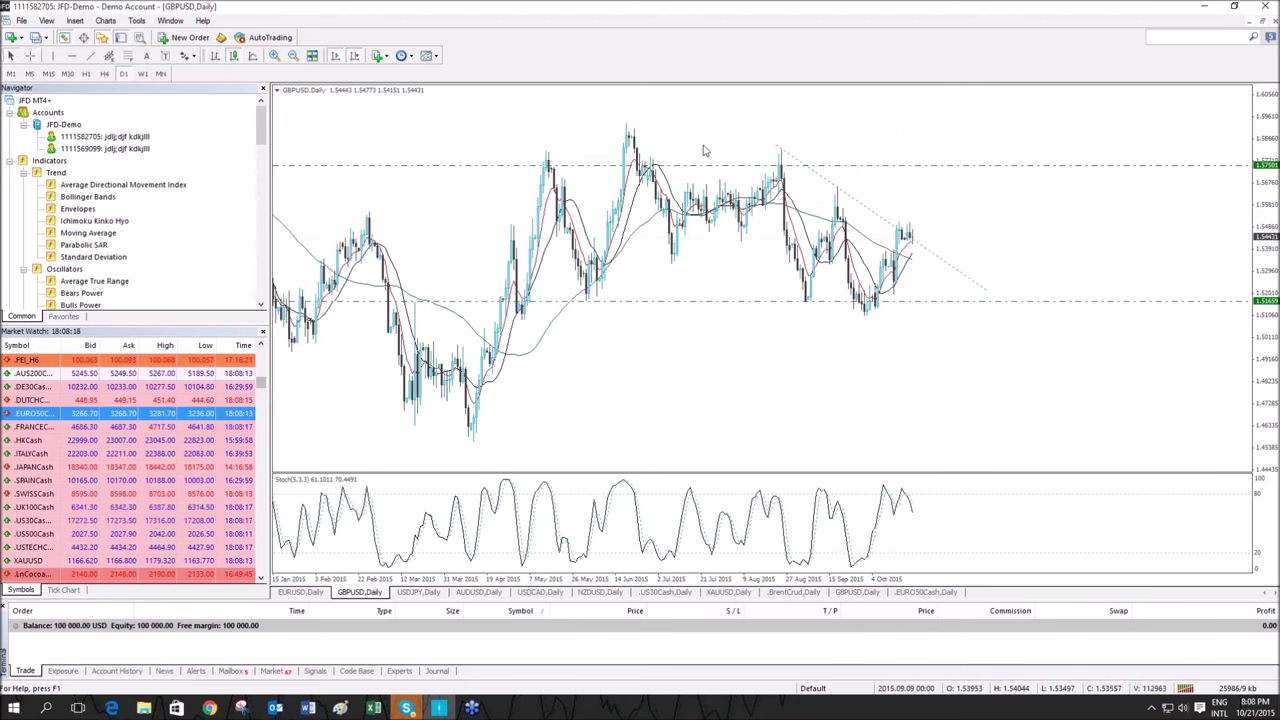
click(274, 55)
drag(1272, 267, 1272, 175)
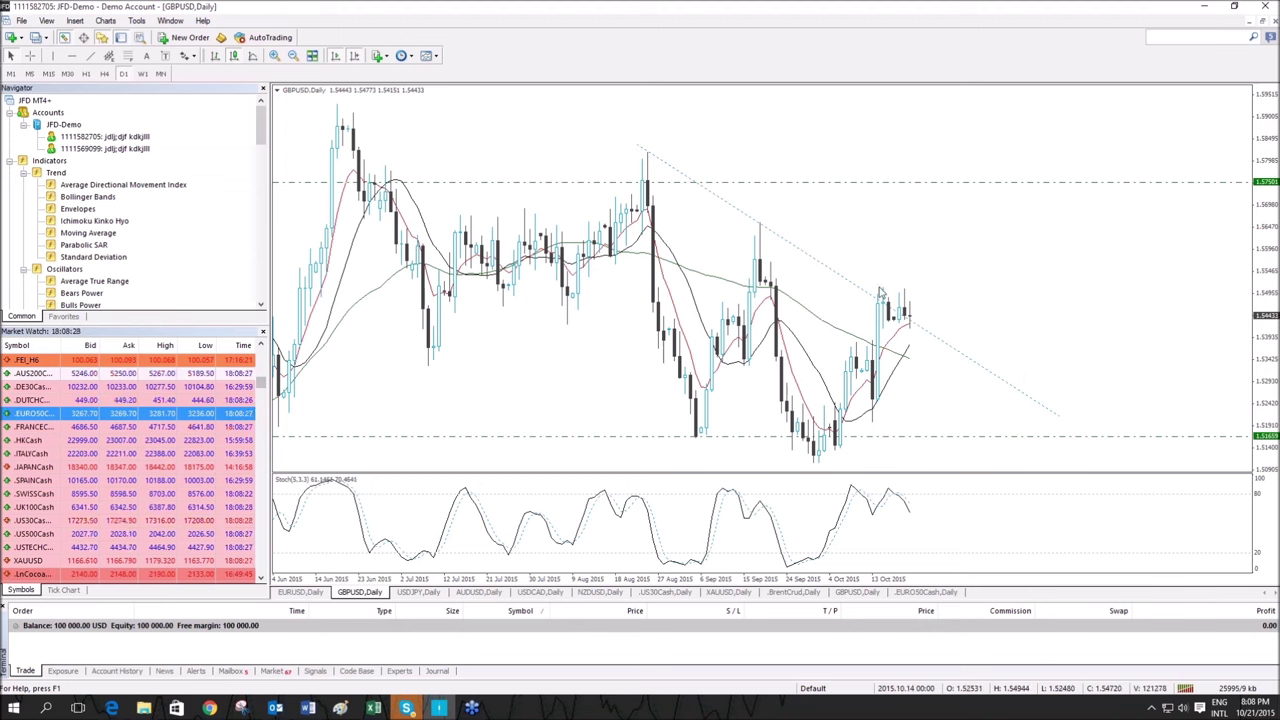
middle_click(914, 314)
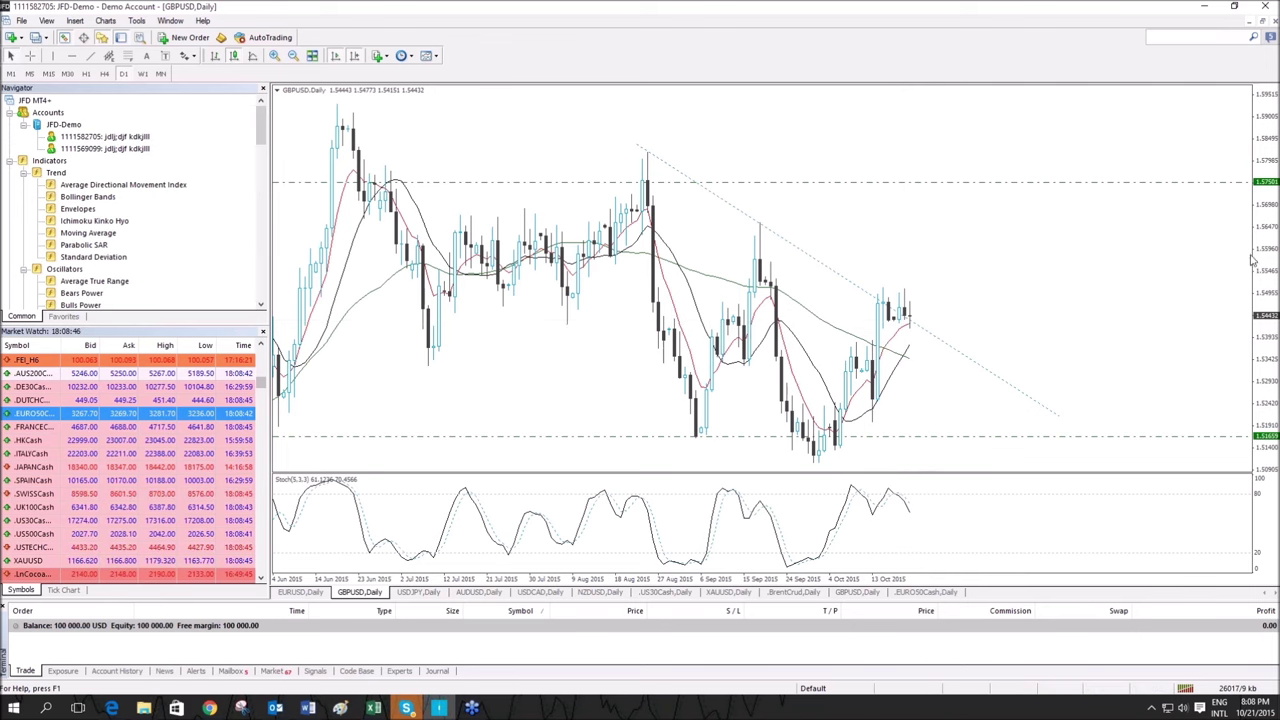
Measure with the crosshair from the current GBPUSD price up to the upper horizontal line.
drag(1253, 261, 1266, 283)
click(292, 56)
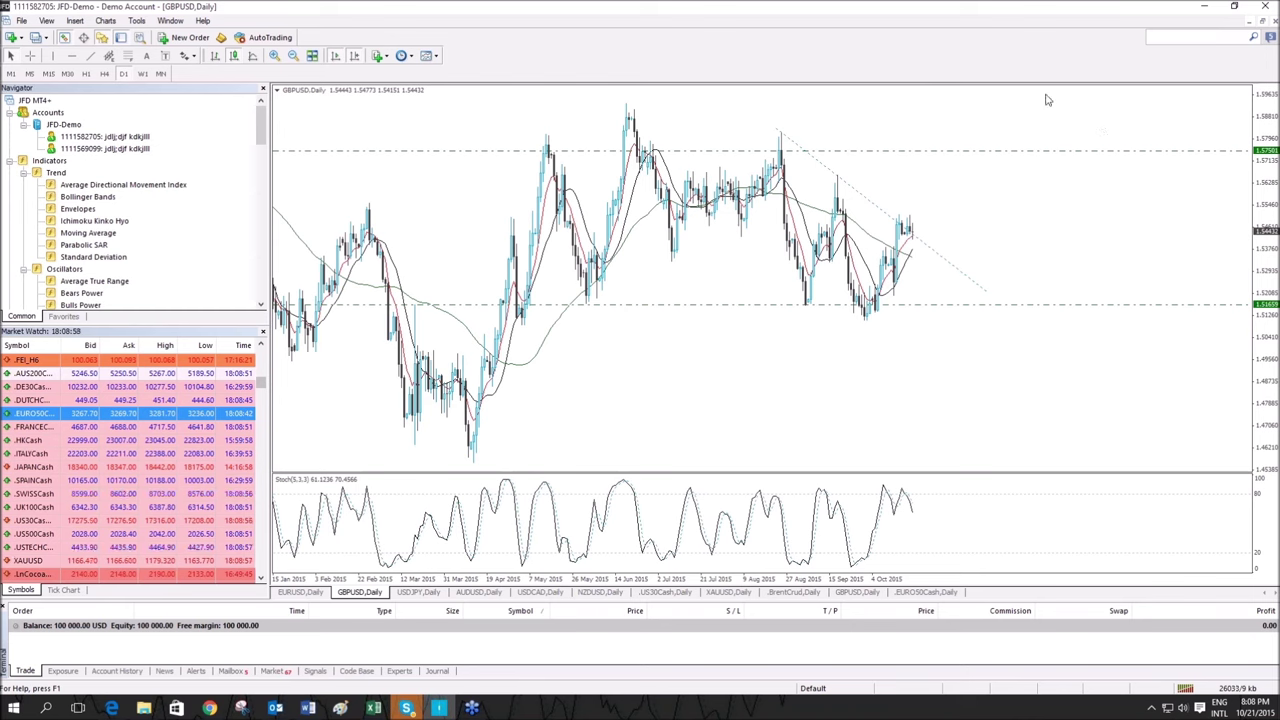
middle_click(919, 230)
scroll(919, 230, up, 1)
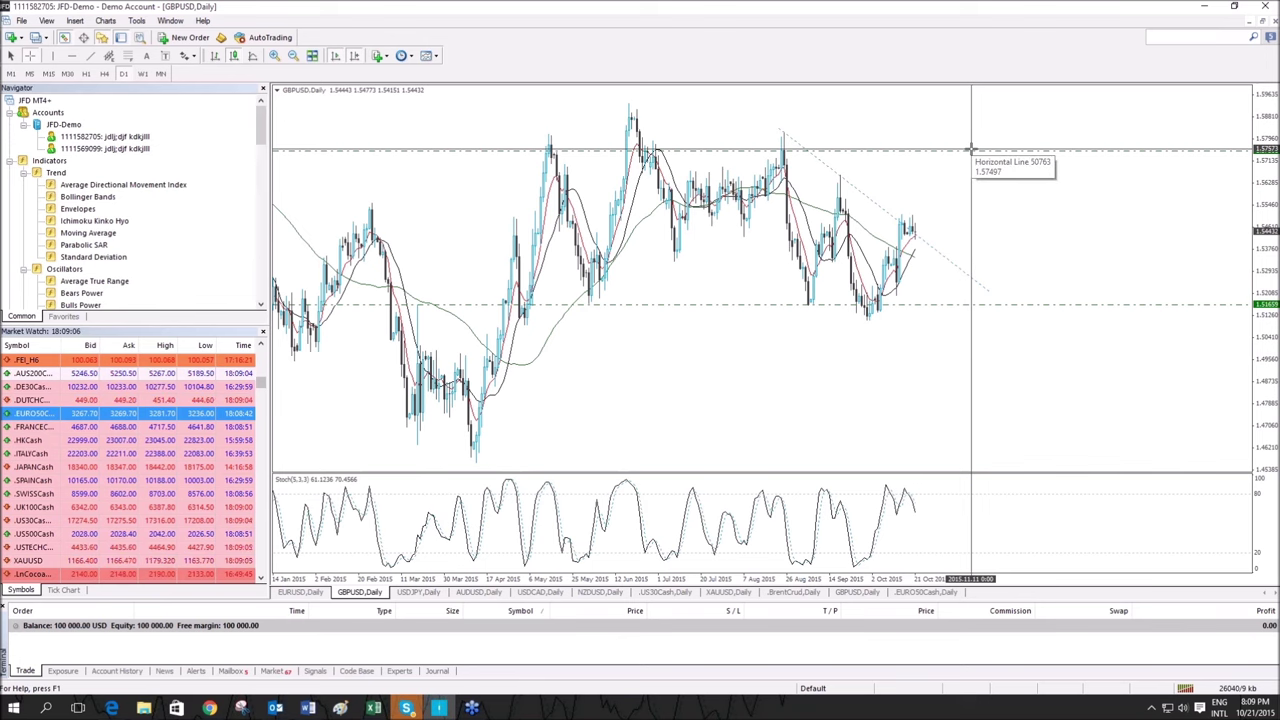
drag(923, 229, 939, 150)
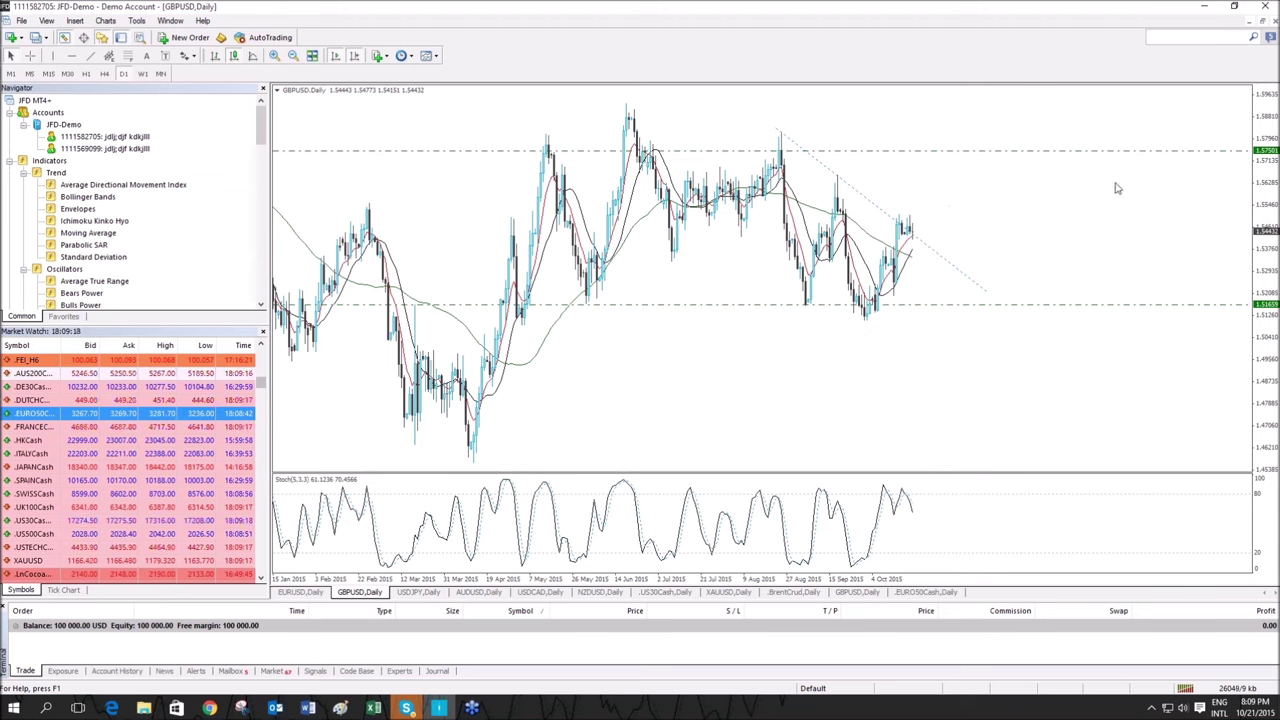
Examine with the crosshair the GBPUSD horizontal levels and the price areas above and below them.
middle_click(1086, 205)
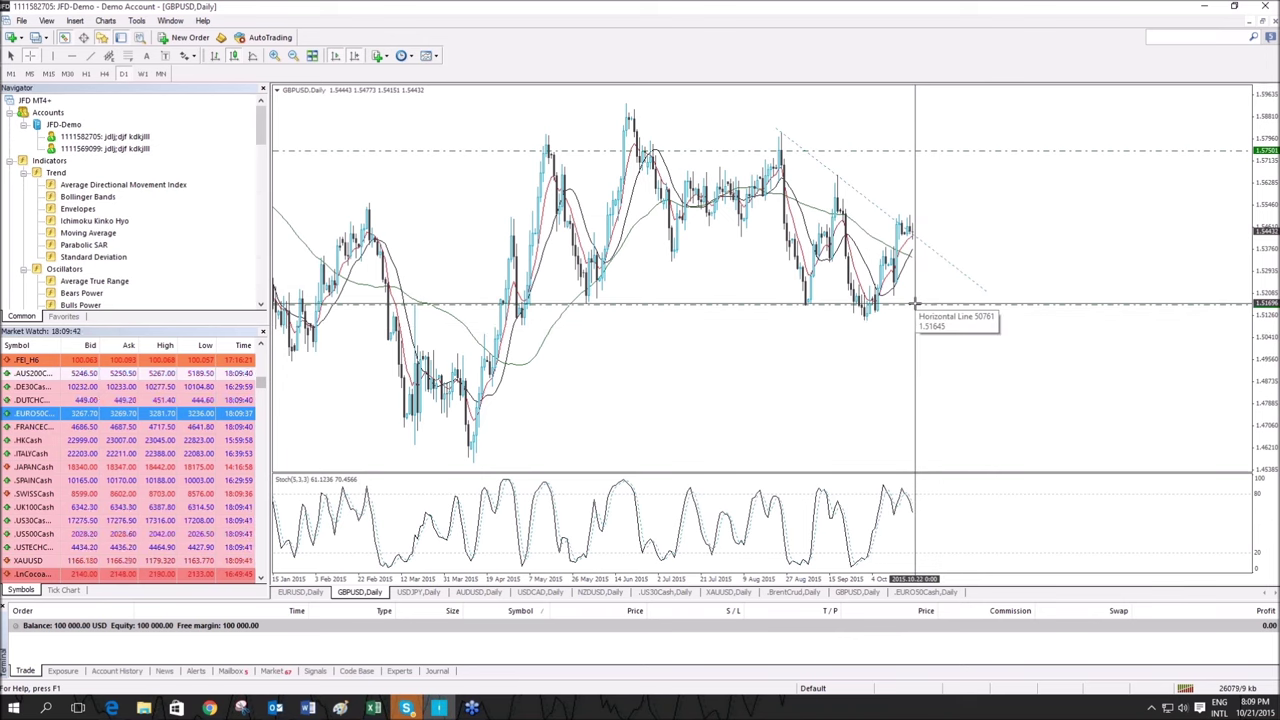
middle_click(949, 147)
drag(1254, 210, 1249, 295)
middle_click(1032, 177)
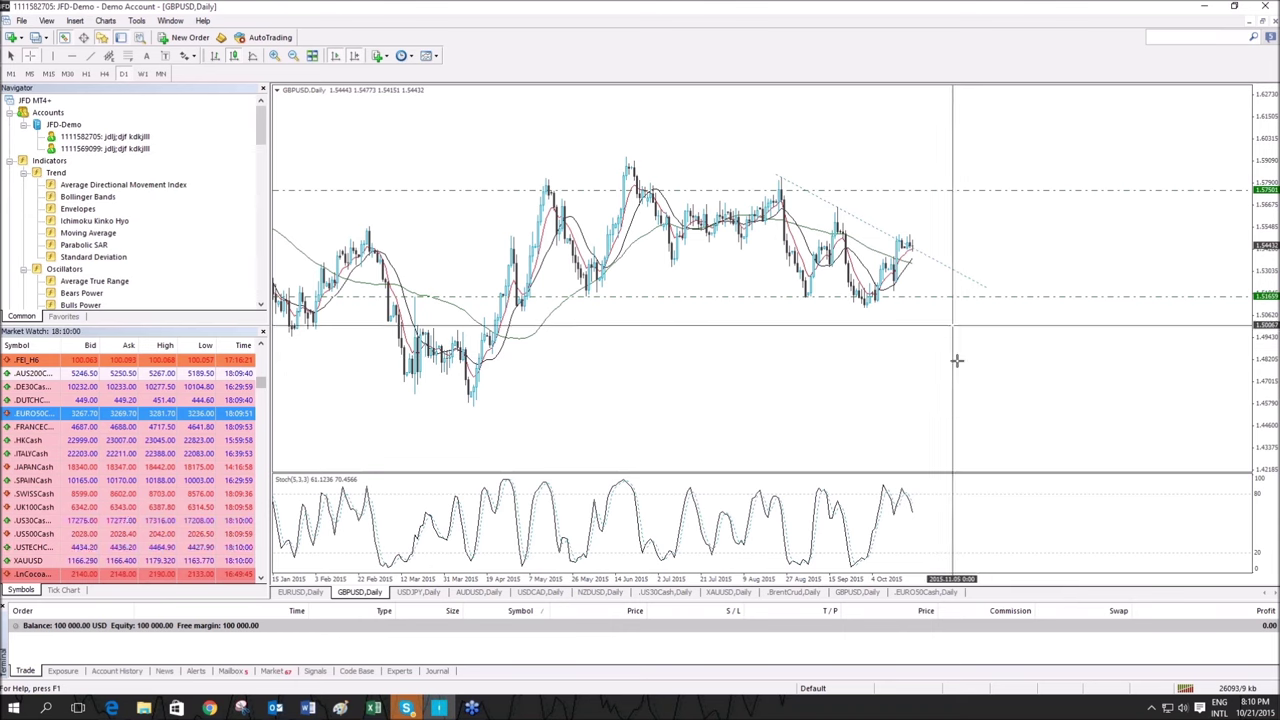
click(950, 308)
drag(1268, 286, 1268, 244)
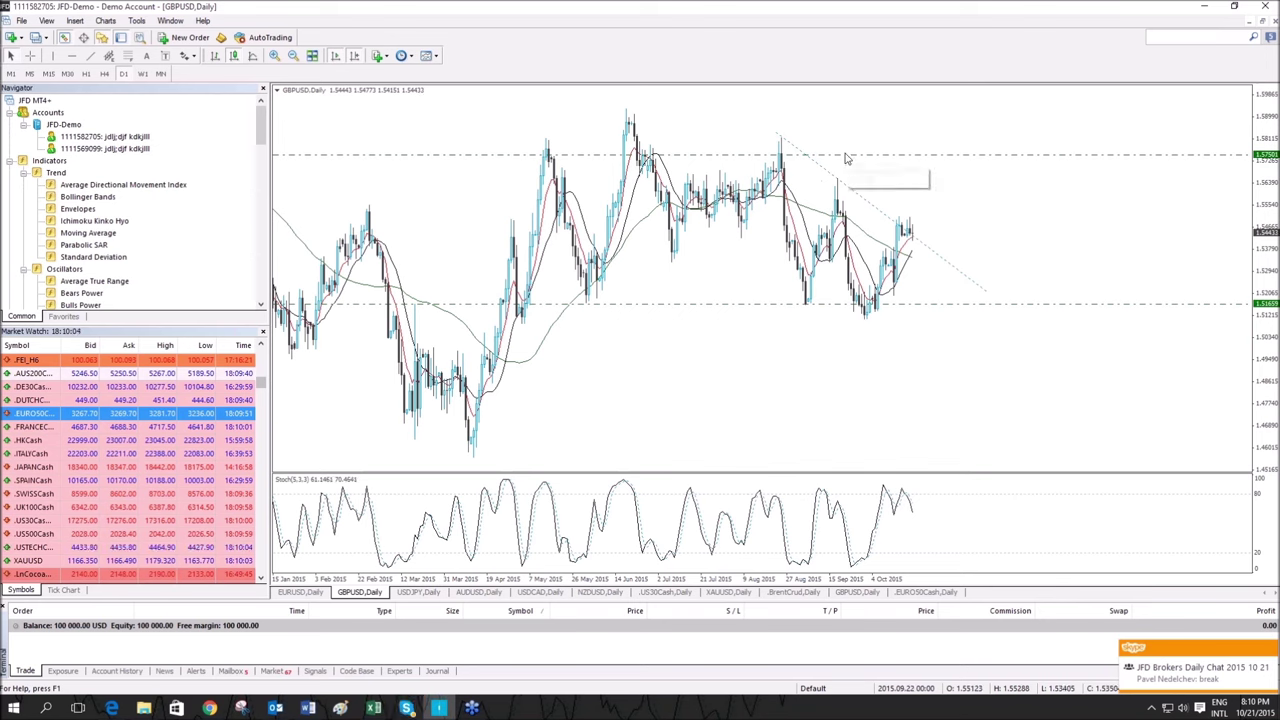
drag(1268, 152, 1268, 184)
middle_click(1000, 223)
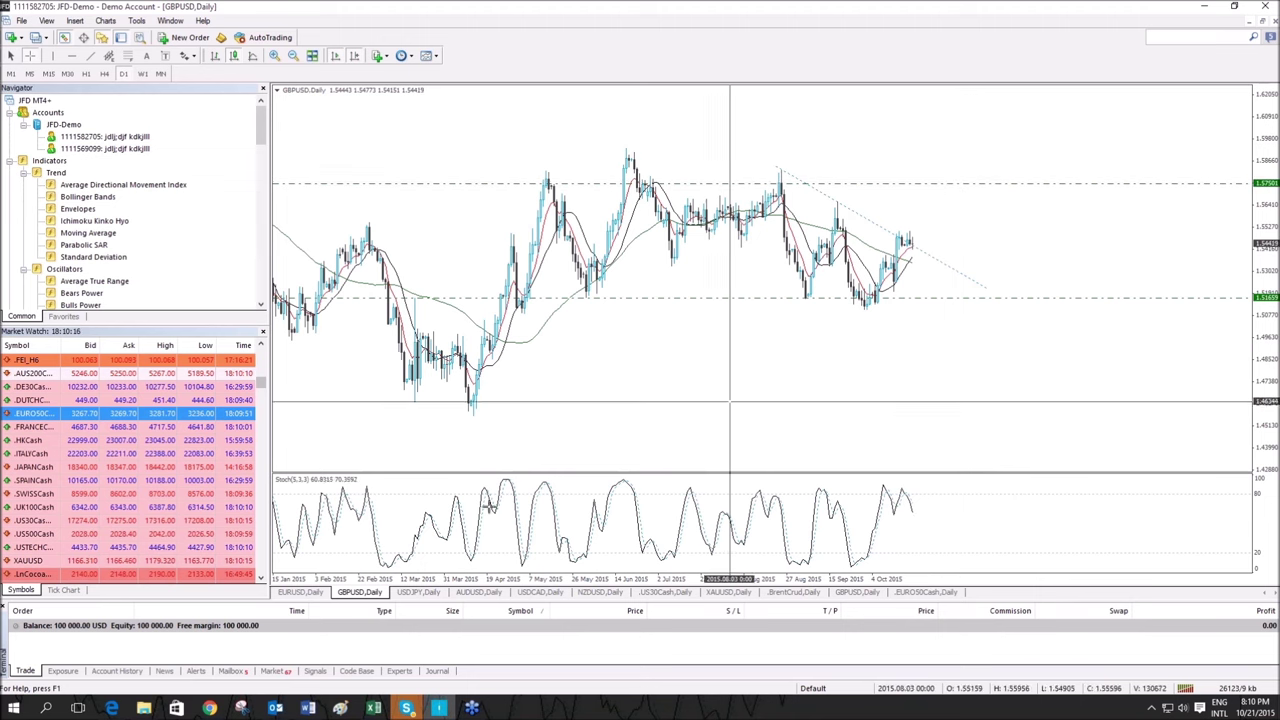
middle_click(585, 400)
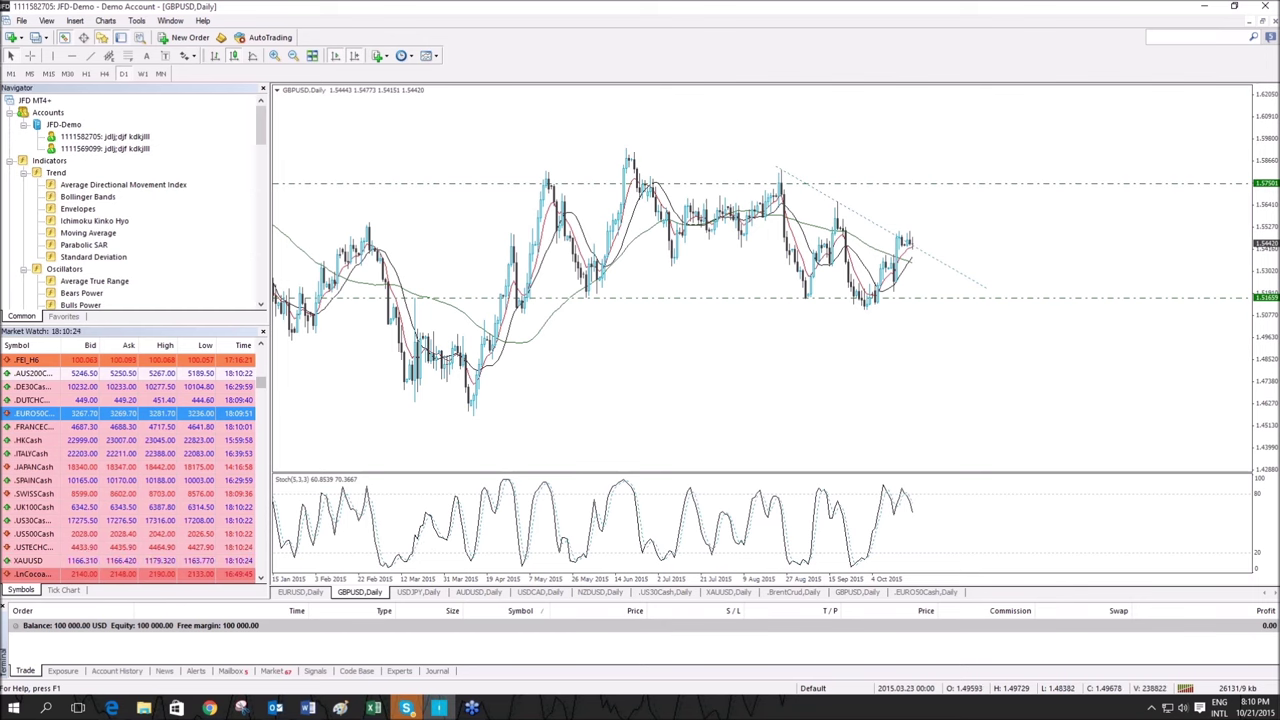
Bring up the USDJPY daily chart, stretch its price scale and examine the range between its two horizontal lines.
click(420, 592)
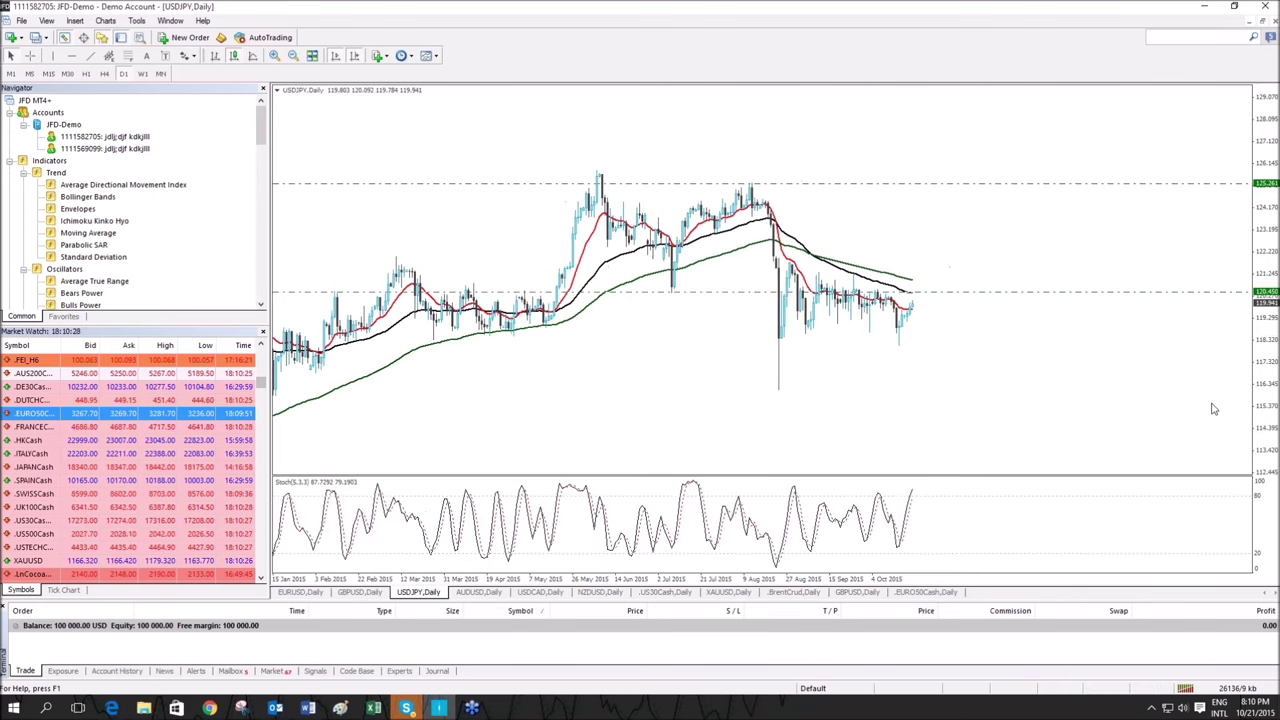
drag(1260, 405, 1223, 152)
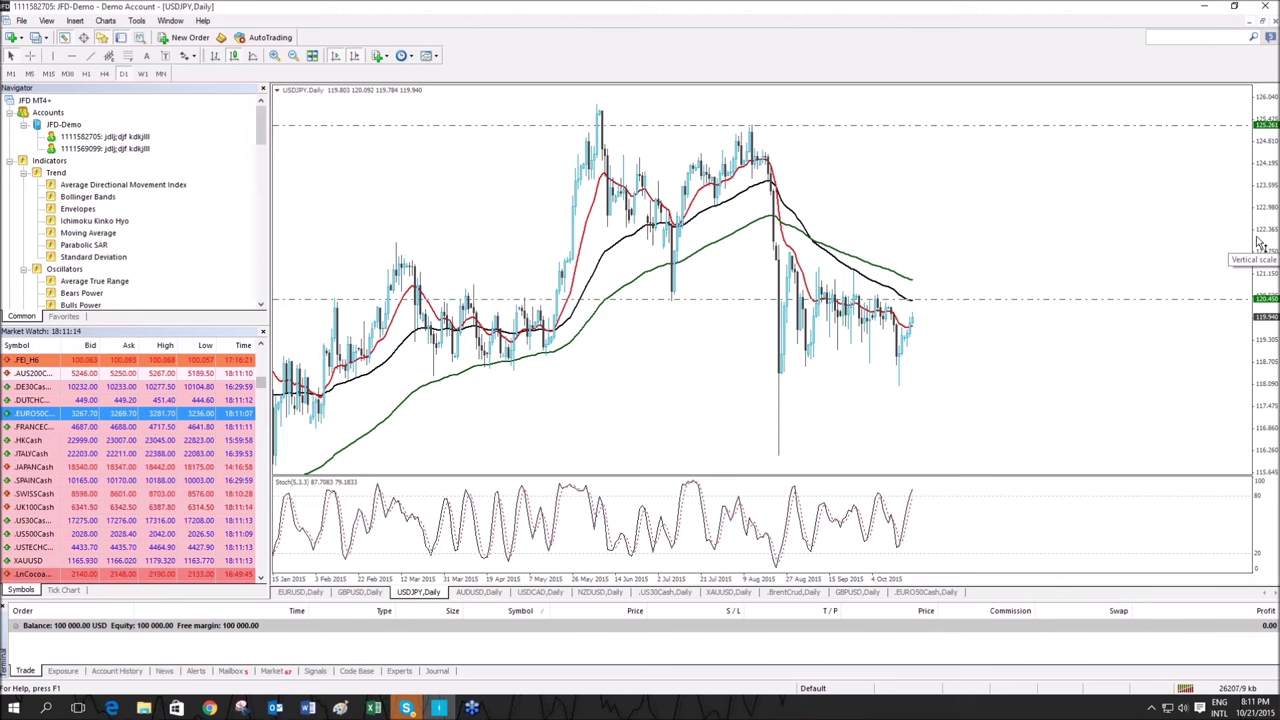
middle_click(857, 205)
click(856, 199)
right_click(826, 189)
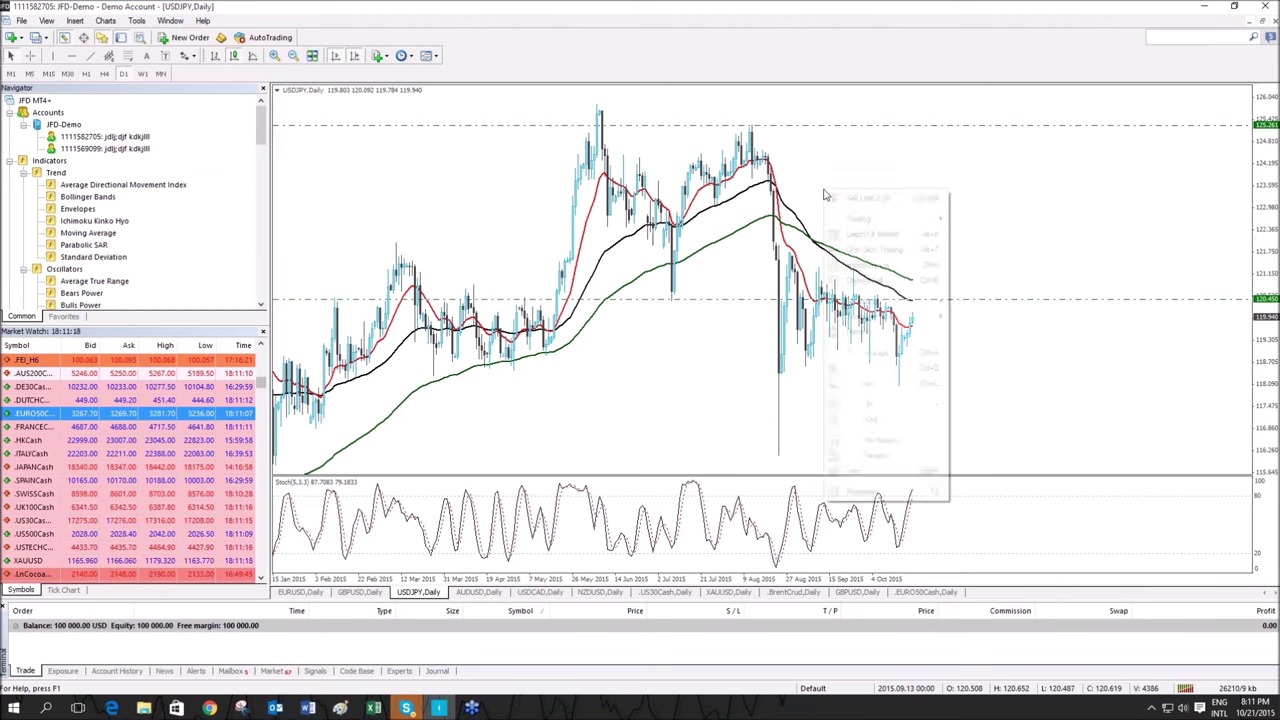
click(466, 143)
middle_click(522, 124)
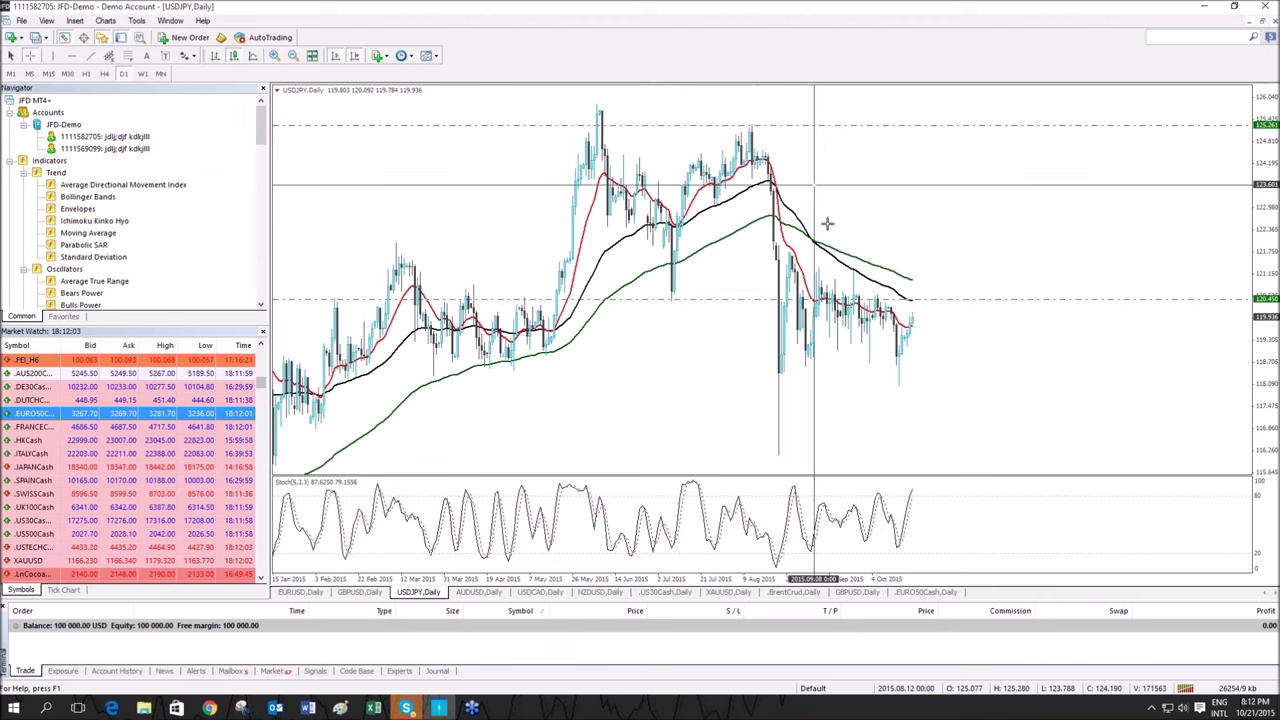
Examine with the crosshair the USDJPY drop of August 2015 and the following candles relative to the moving averages.
mouse_move(801, 226)
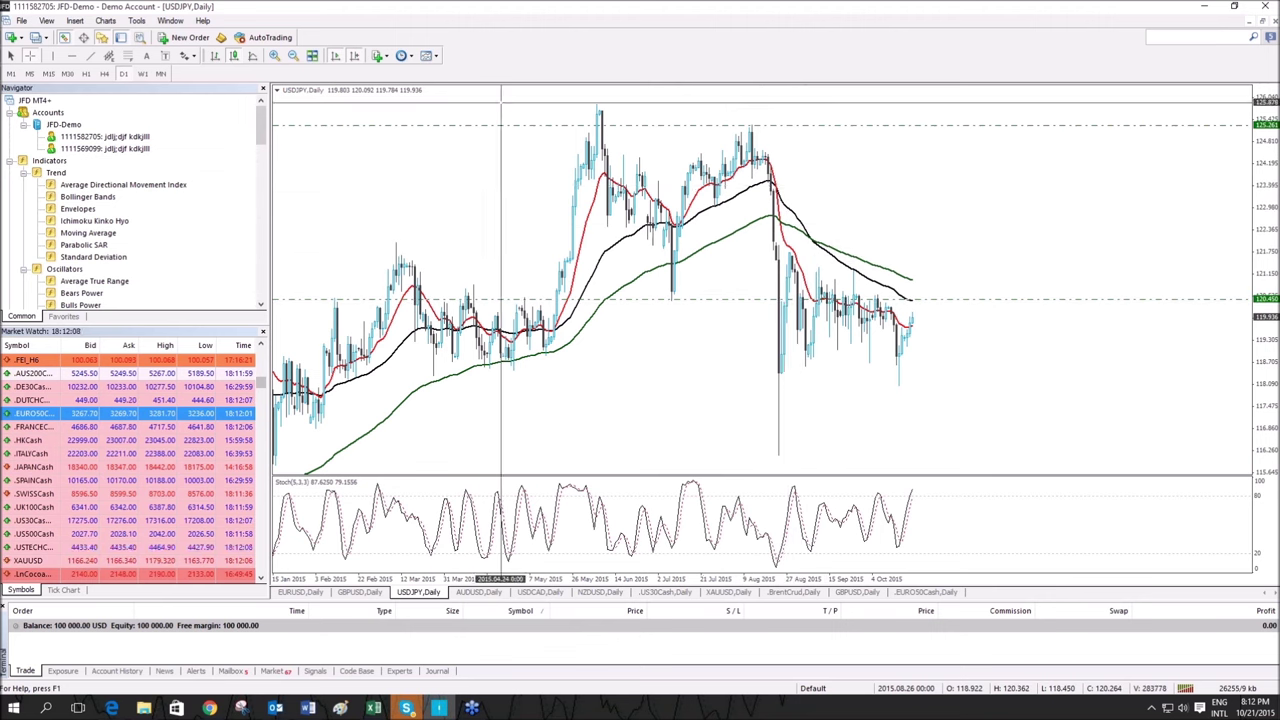
click(274, 55)
click(10, 55)
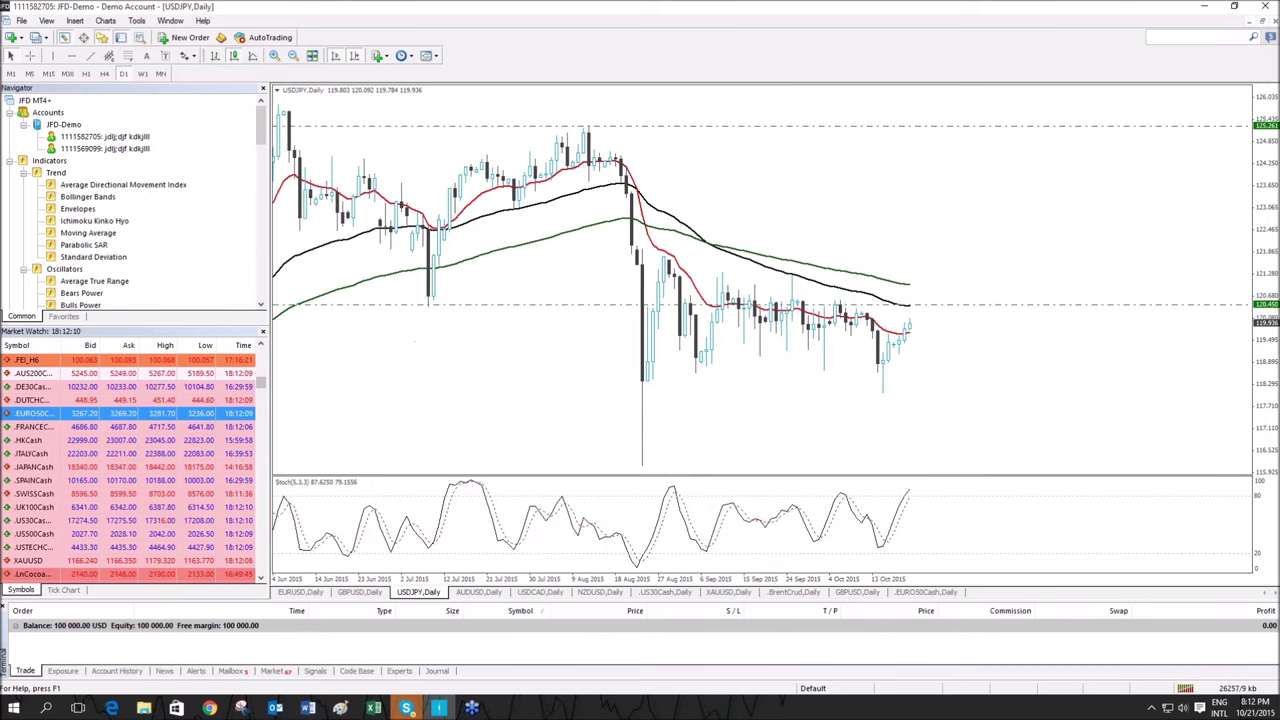
scroll(568, 166, up, 1)
middle_click(585, 164)
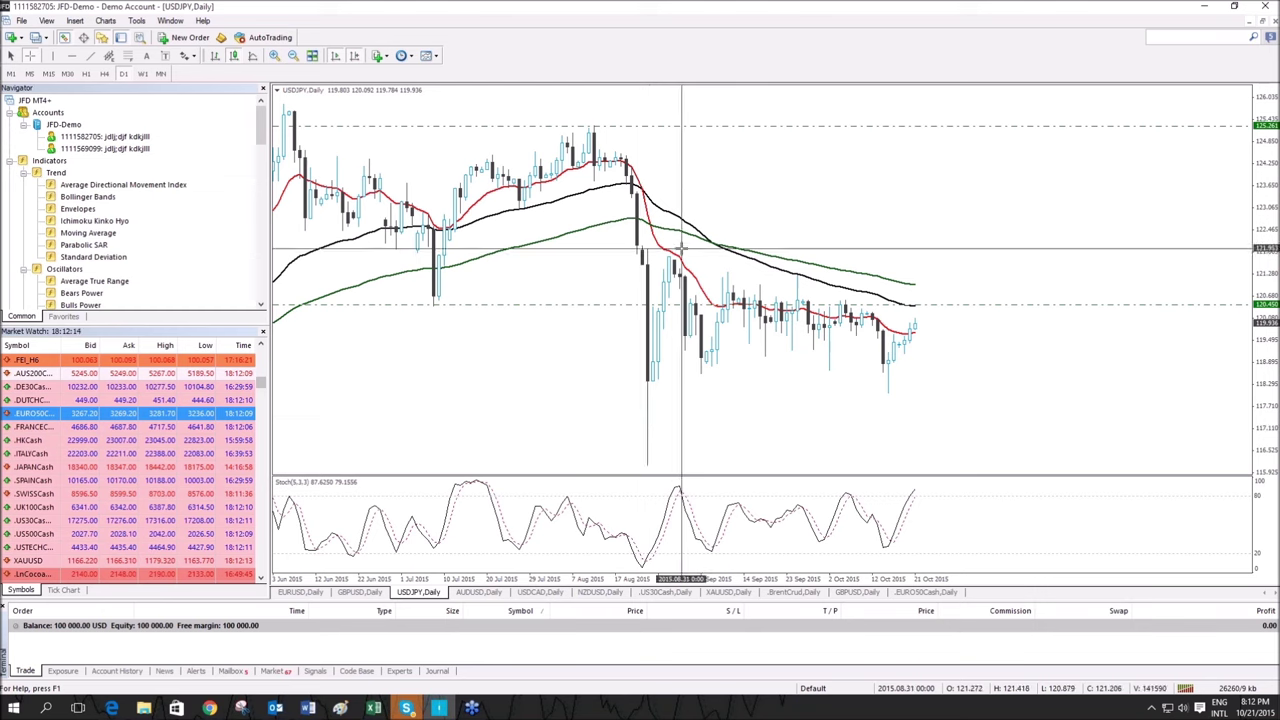
Draw a rising trendline under the USDJPY lows since late August 2015 and a falling trendline over the highs, converging ahead of price.
scroll(377, 300, right, 1)
click(91, 56)
mouse_move(643, 385)
mouse_down()
mouse_move(968, 349)
mouse_move(1068, 303)
mouse_up()
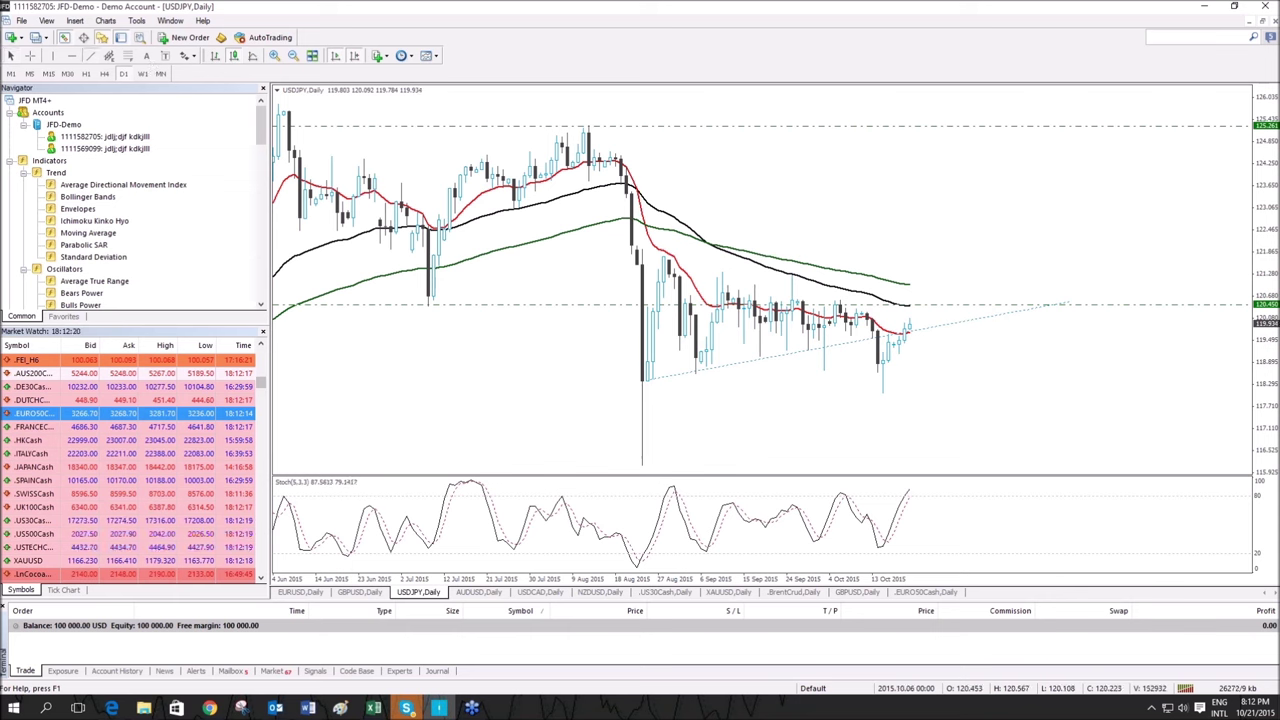
drag(660, 255, 1080, 318)
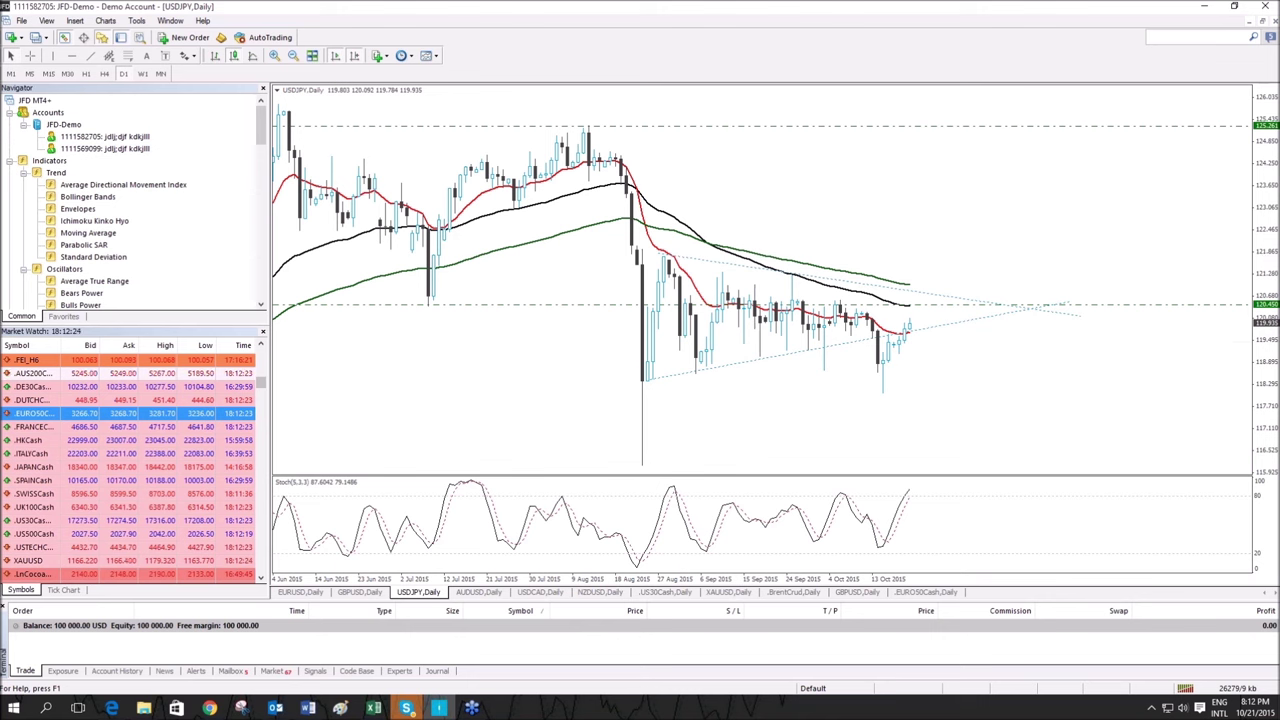
Examine with the crosshair the October 2015 USDJPY candles relative to the two converging trendlines, in both the wider and the closer view.
click(294, 58)
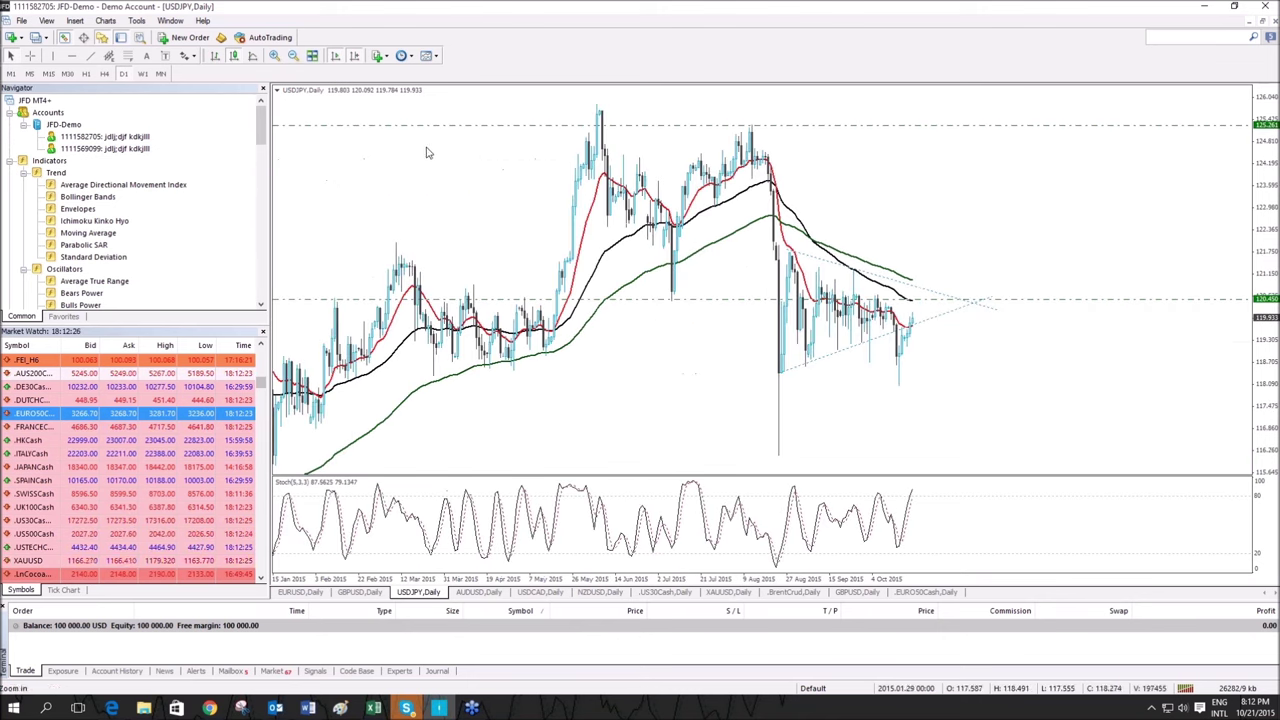
click(274, 57)
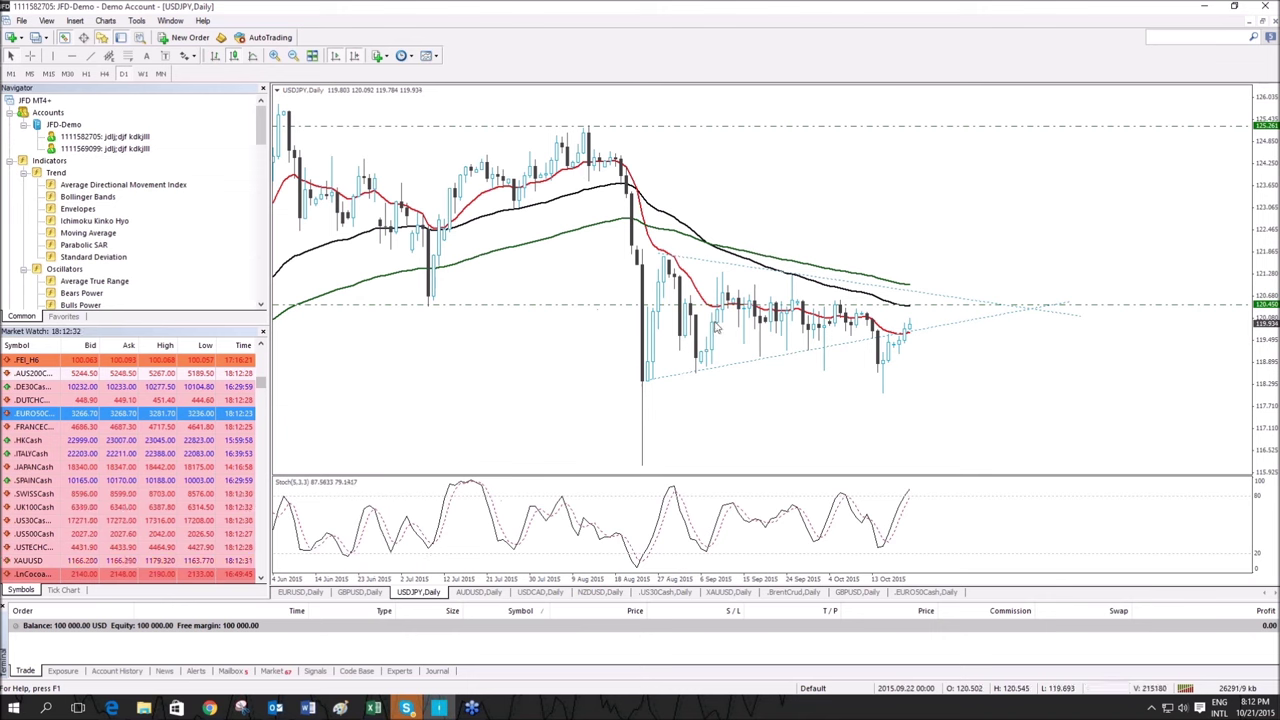
middle_click(904, 327)
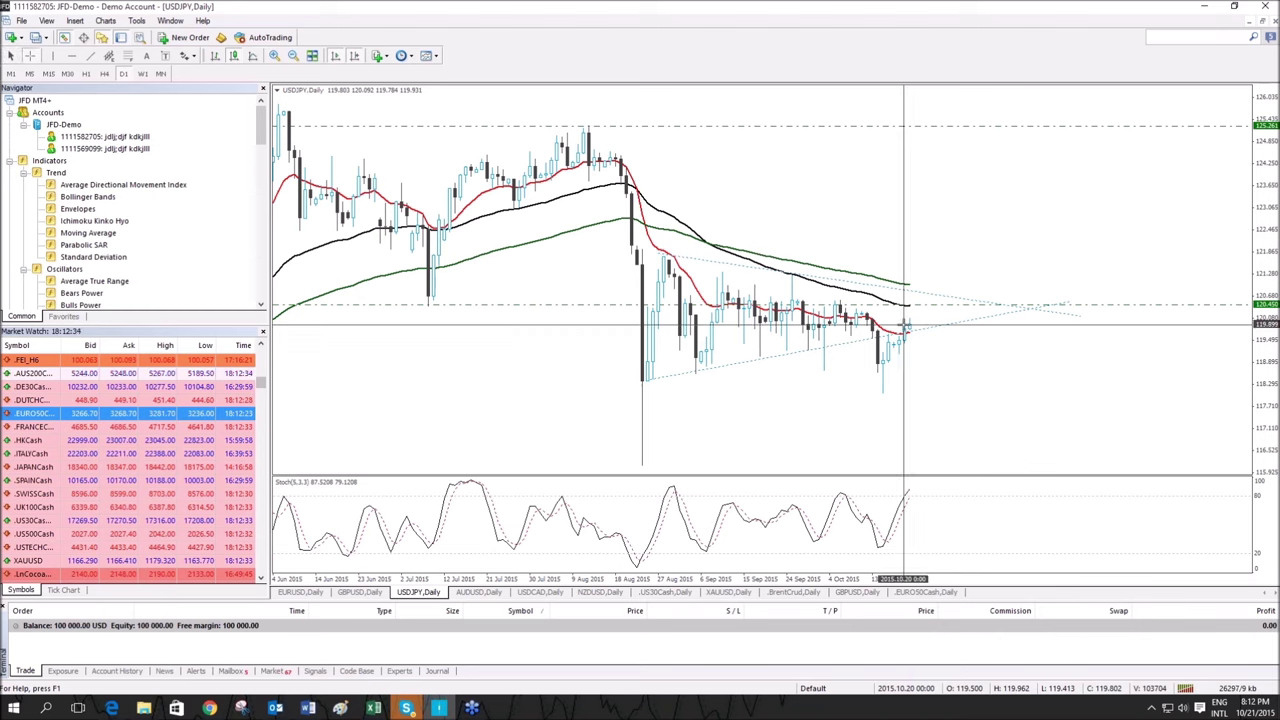
middle_click(1129, 277)
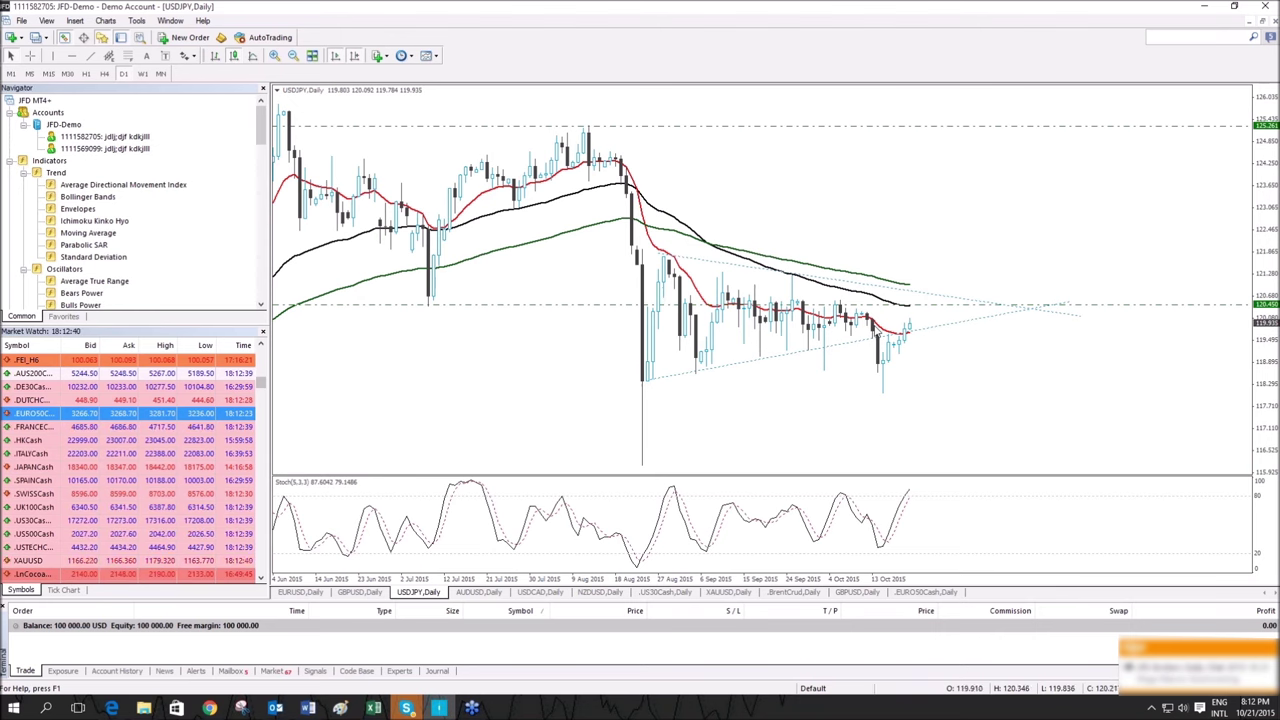
click(293, 56)
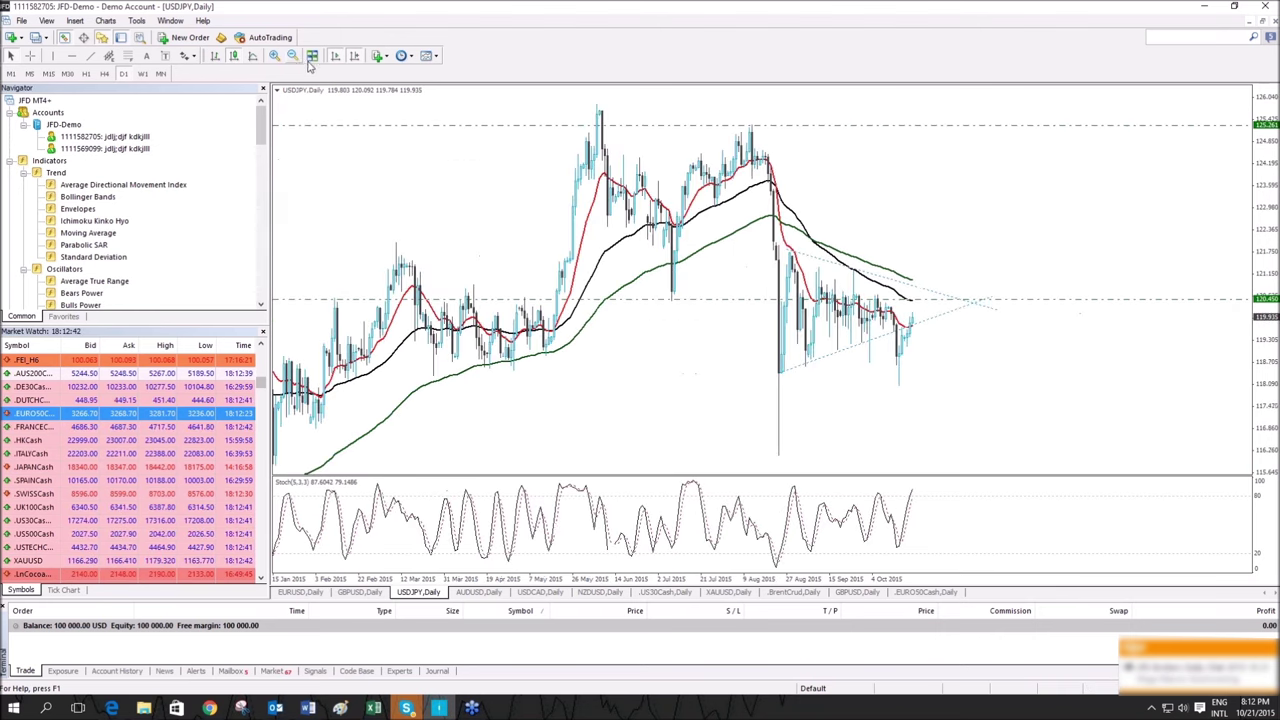
middle_click(940, 330)
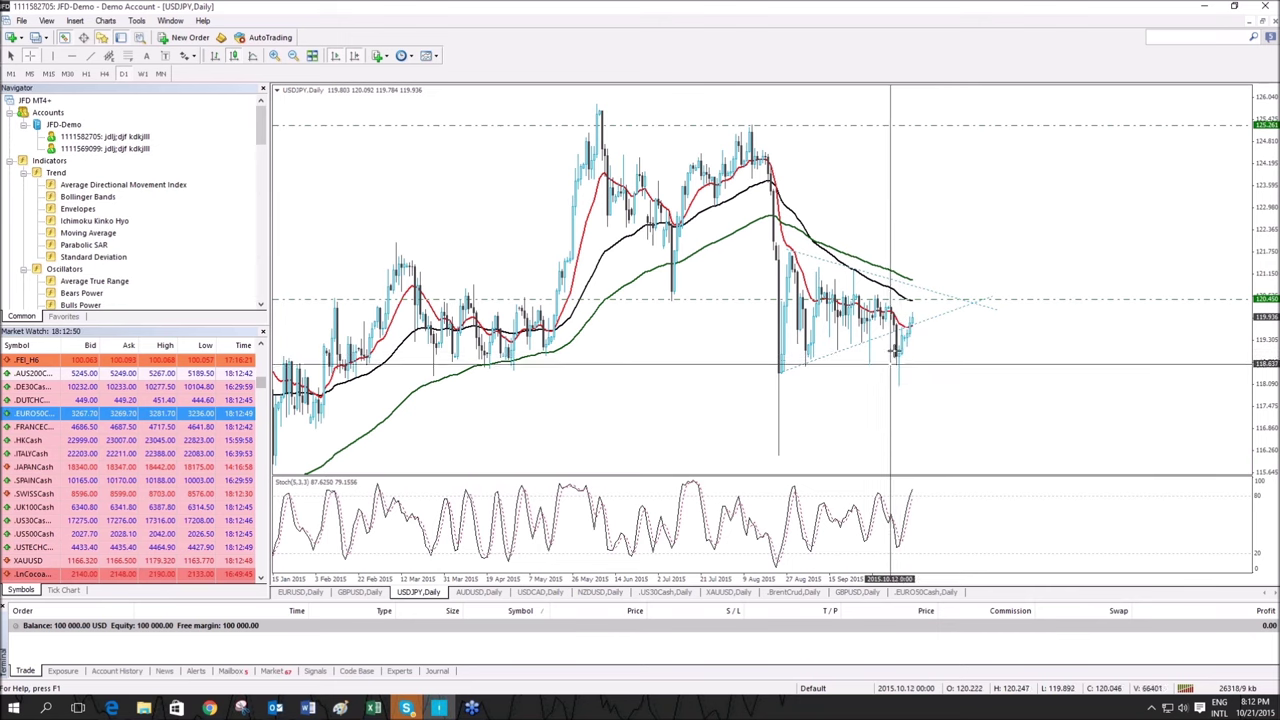
click(896, 346)
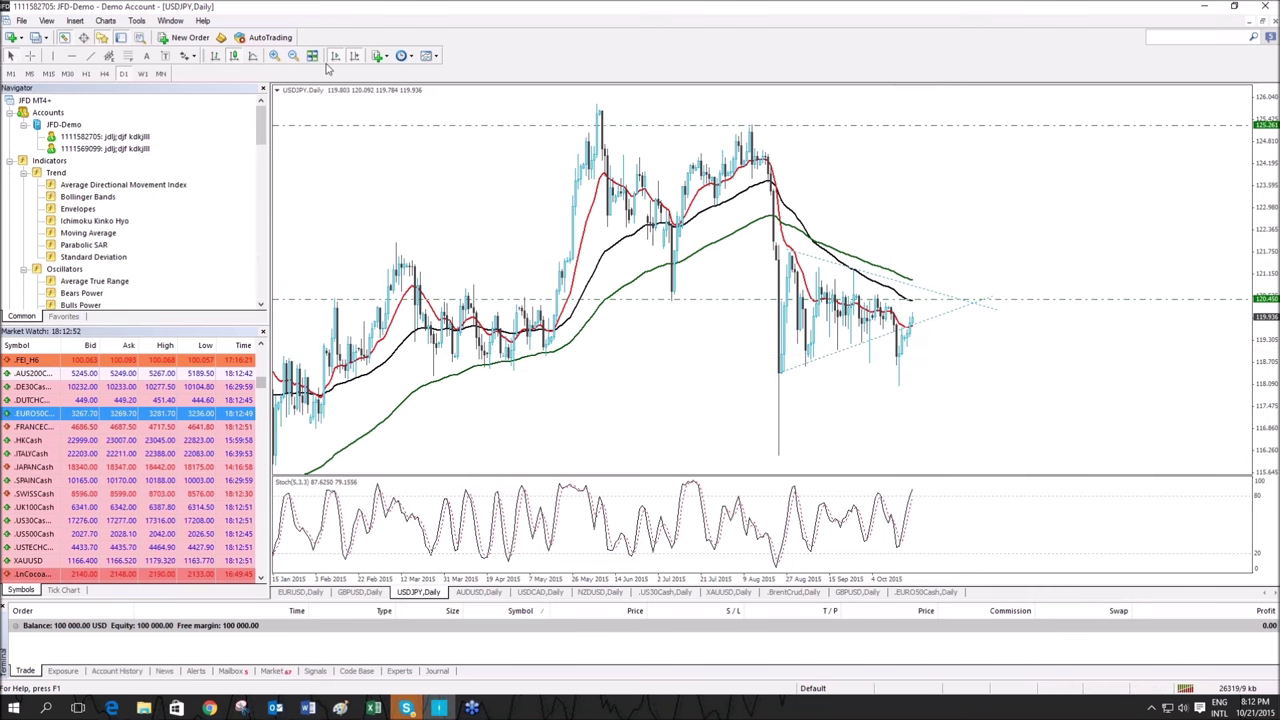
click(274, 55)
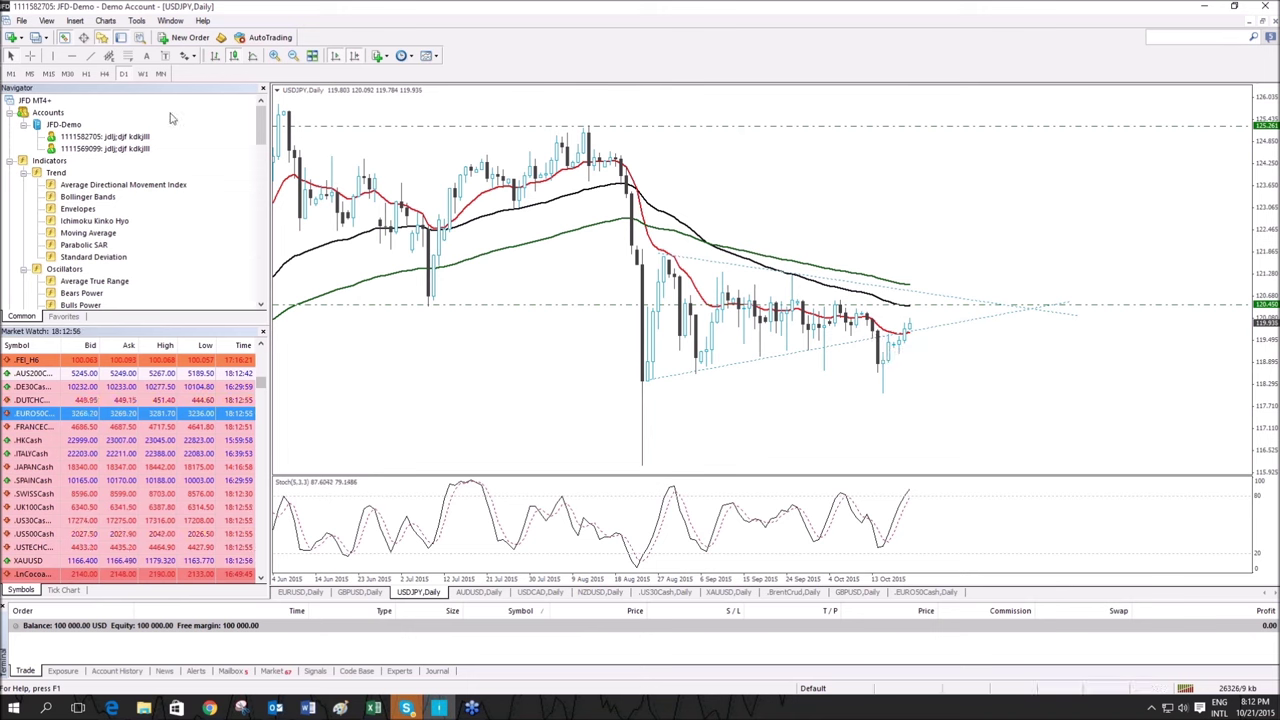
middle_click(919, 329)
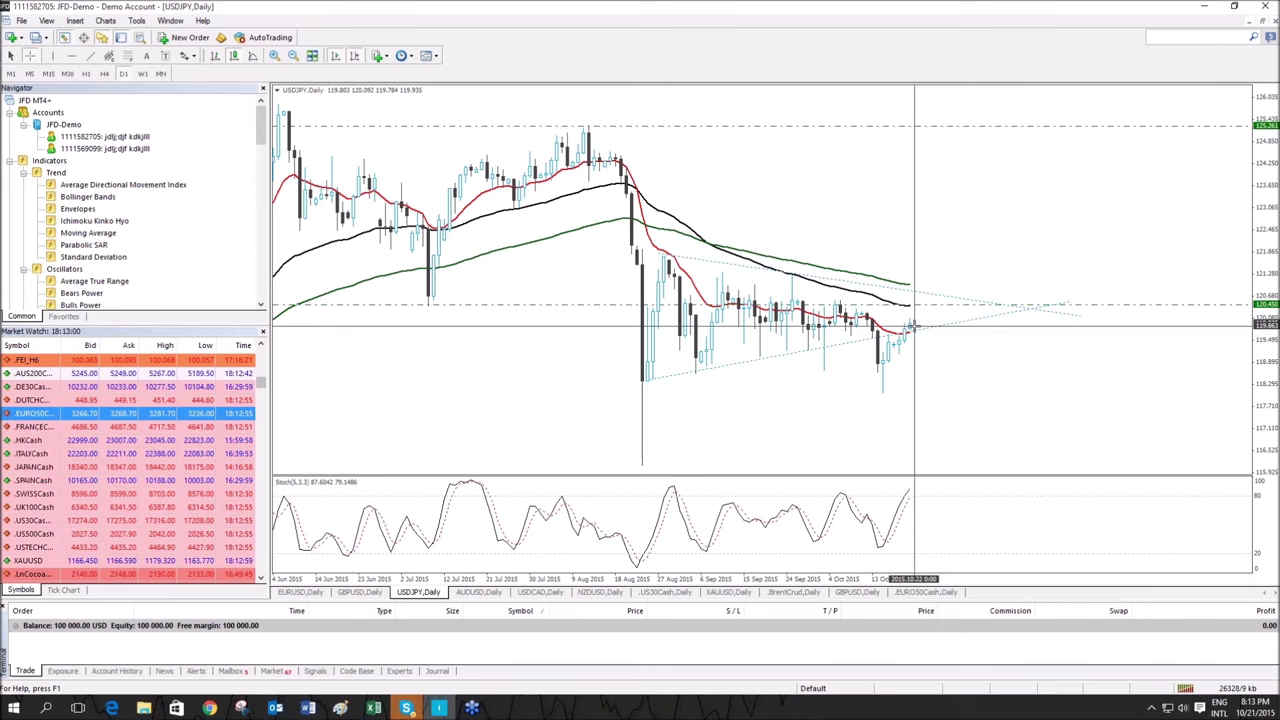
Mark the August 2015 USDJPY low with a horizontal line at 116.078 and compress the price scale around it.
drag(924, 358, 925, 467)
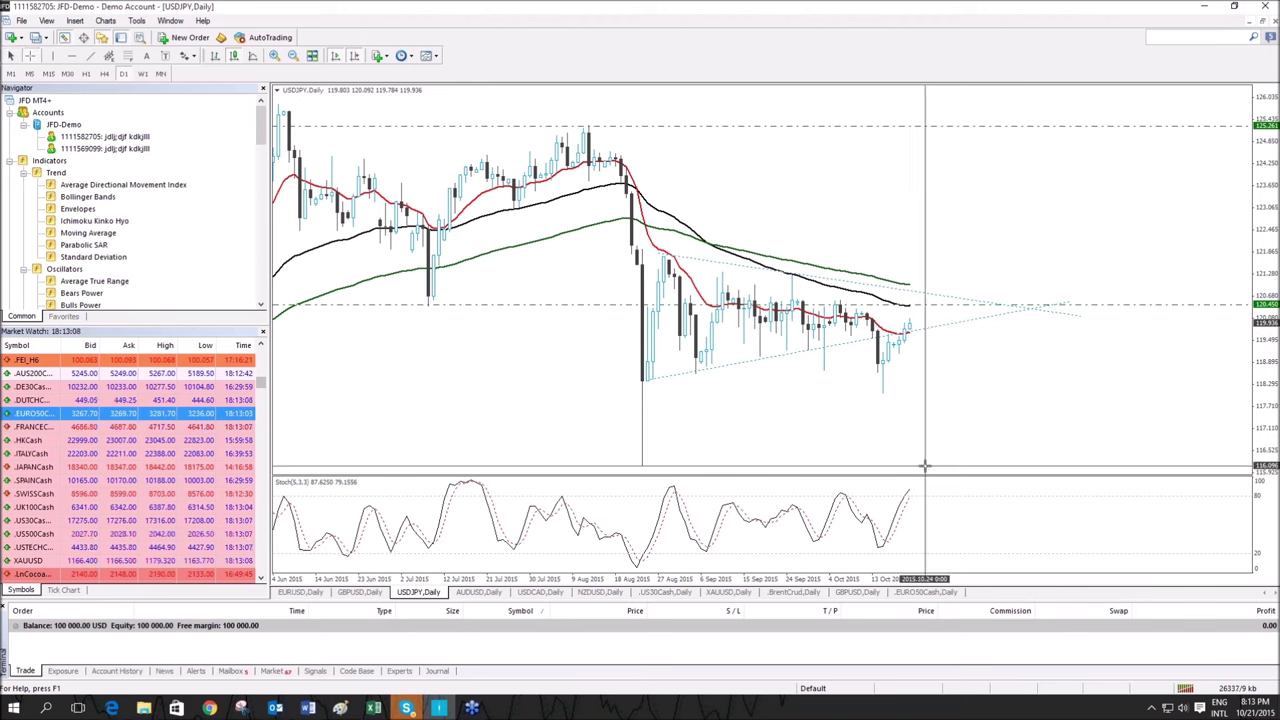
middle_click(925, 466)
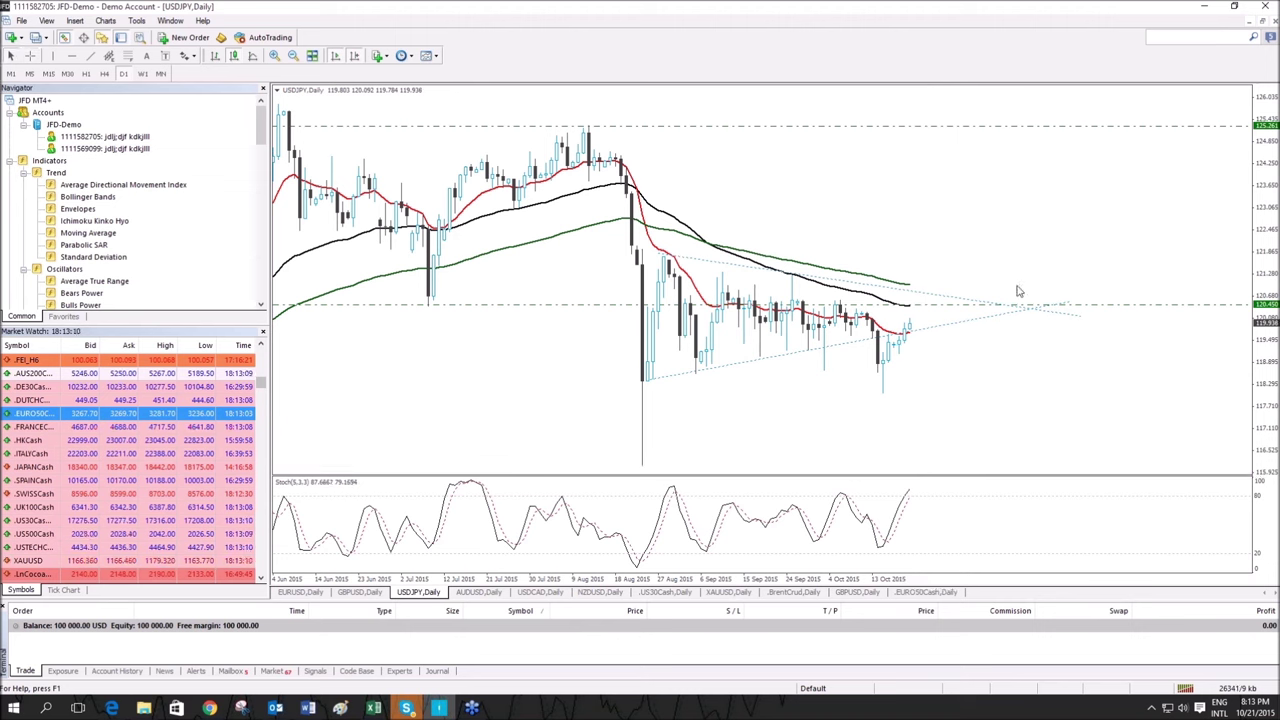
drag(1108, 417, 1101, 472)
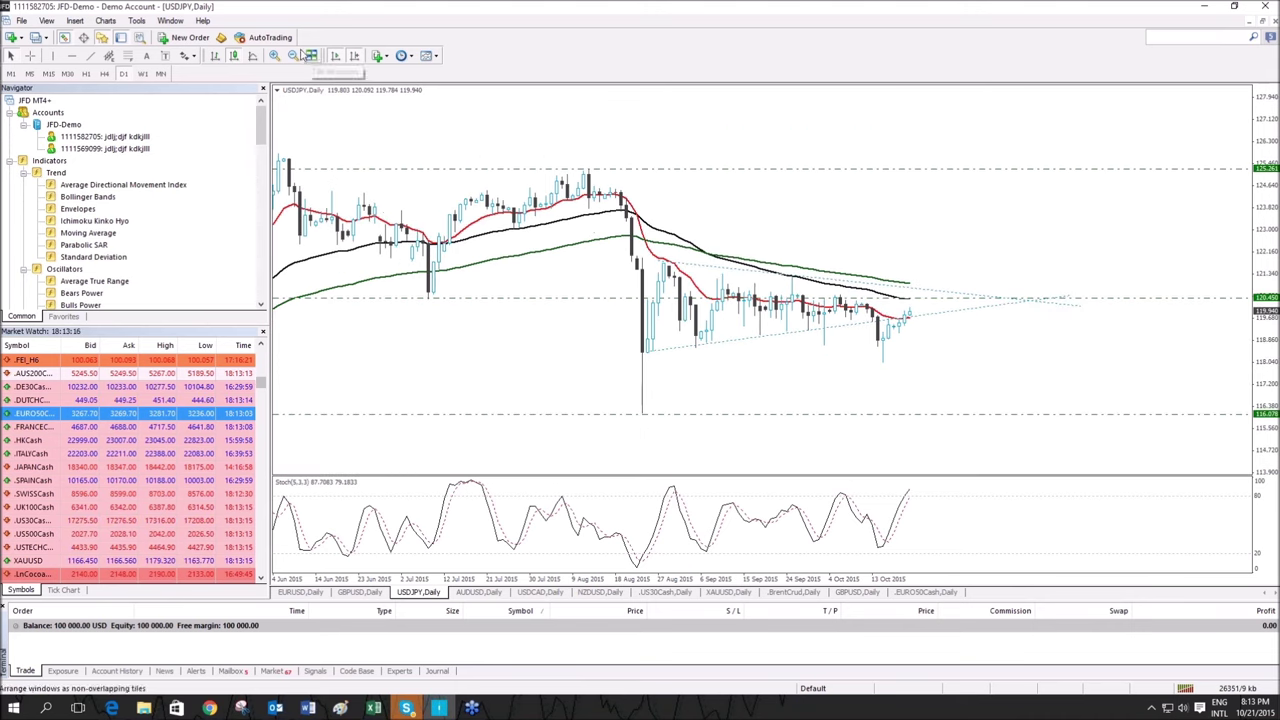
click(293, 56)
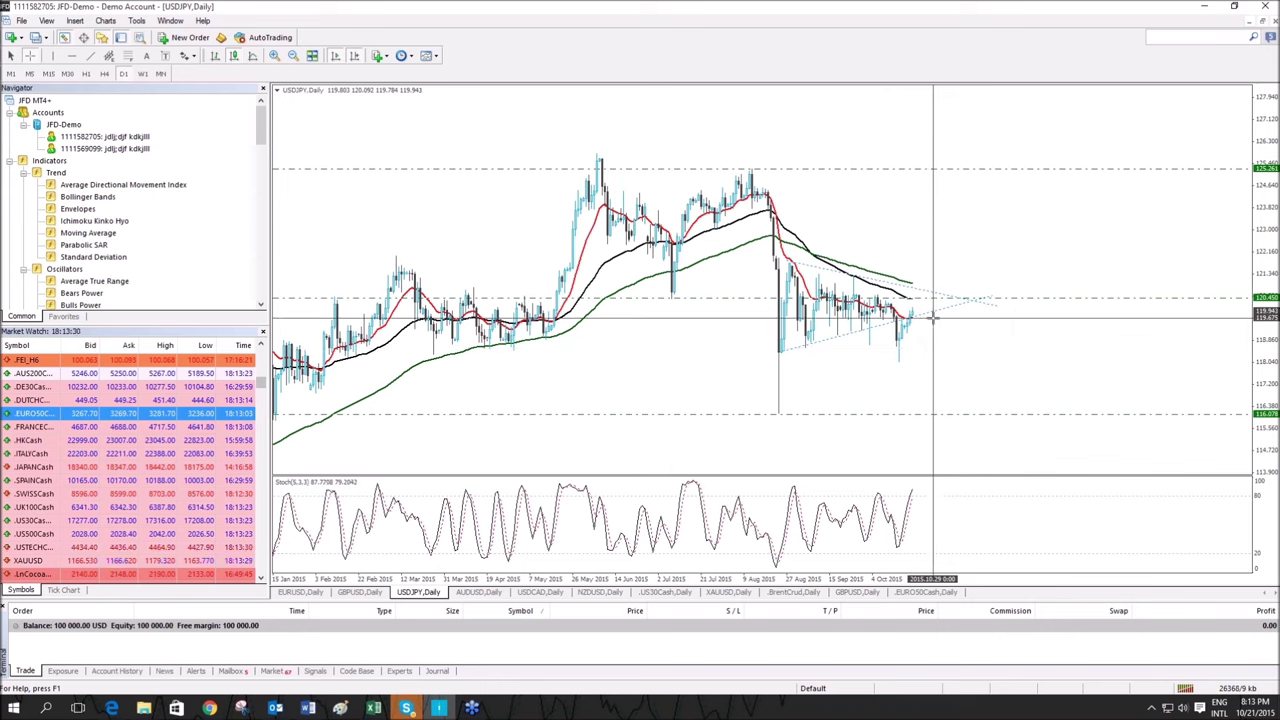
drag(1271, 236, 1262, 266)
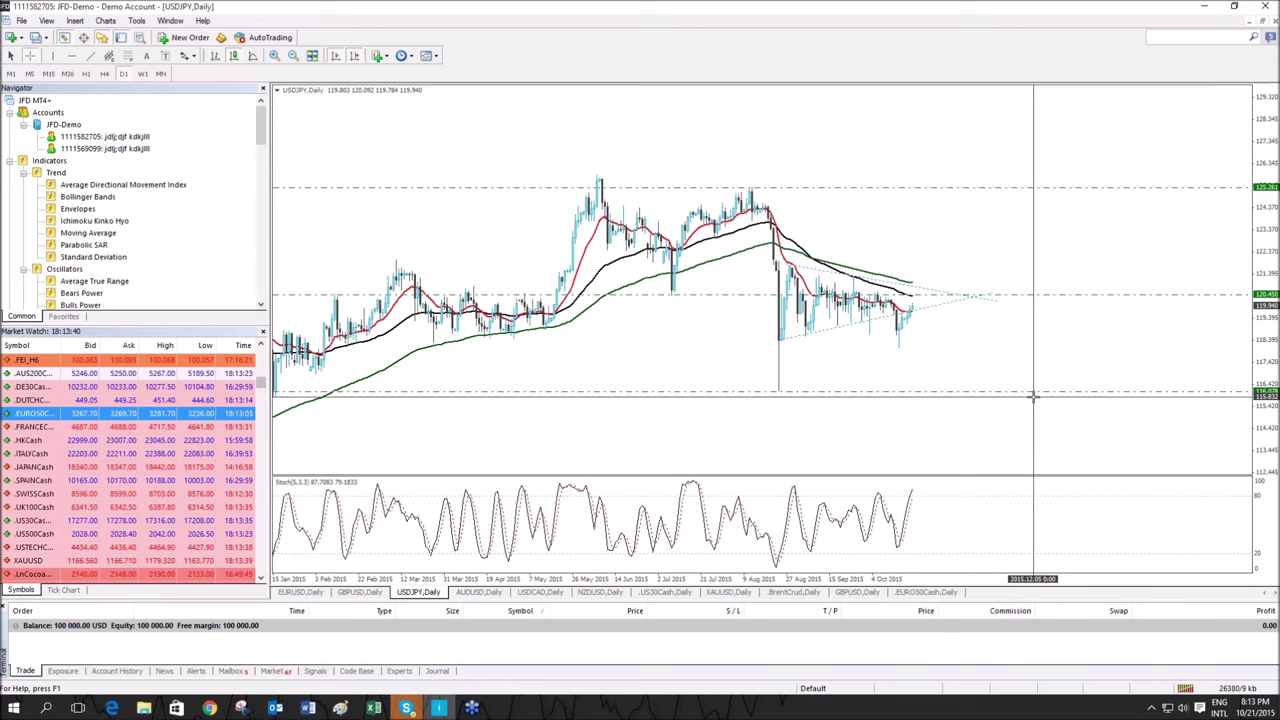
Switch USDJPY to the weekly timeframe and add a horizontal line at 109.873 on the peak before the late-2014 rally.
click(142, 74)
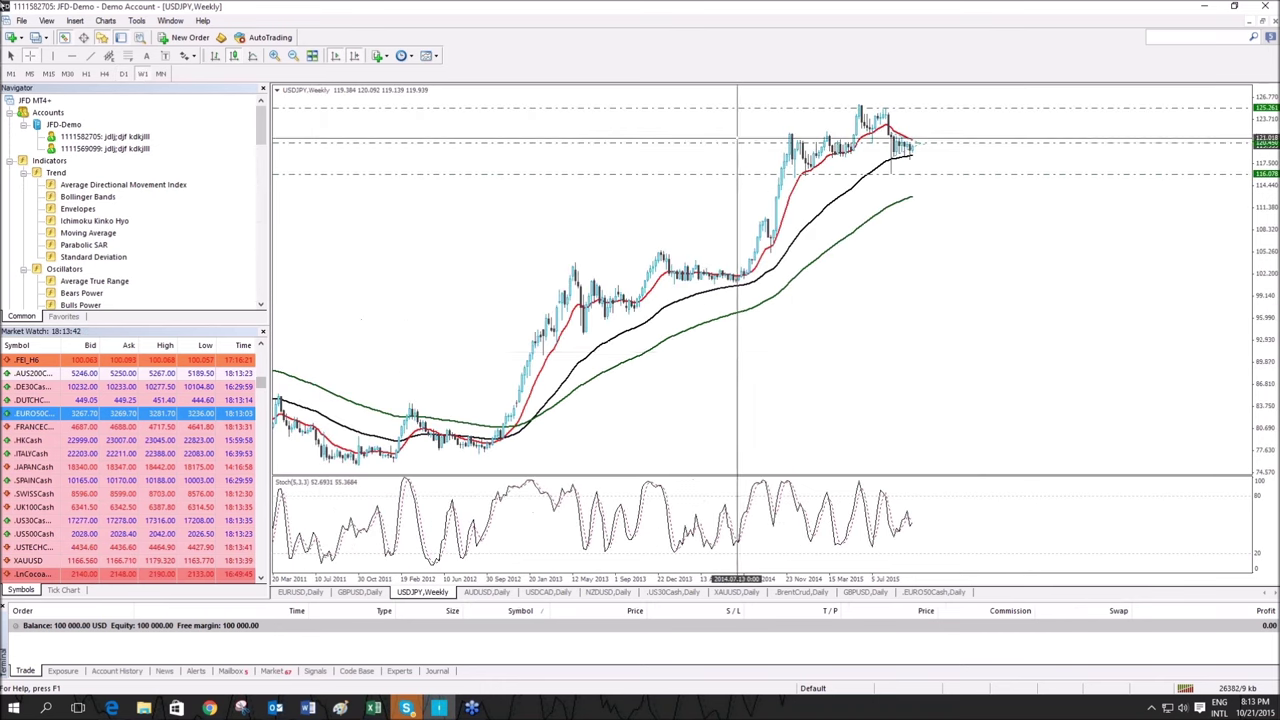
click(274, 56)
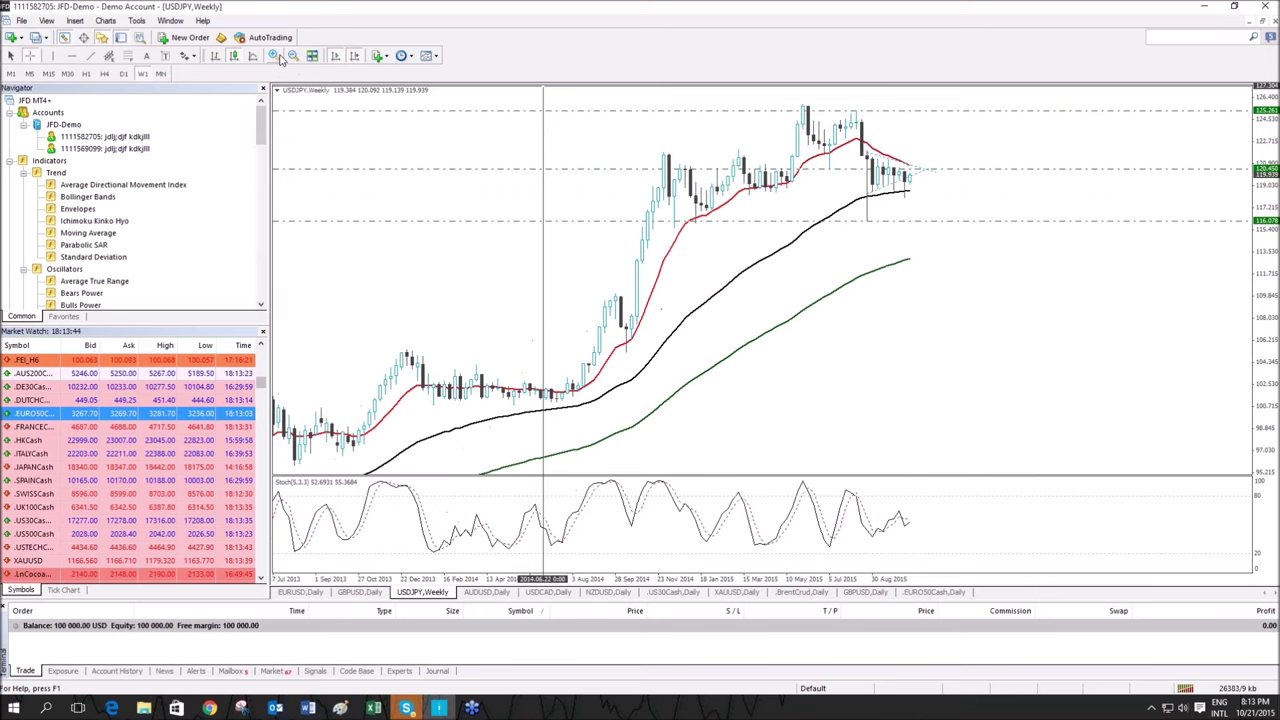
click(1040, 210)
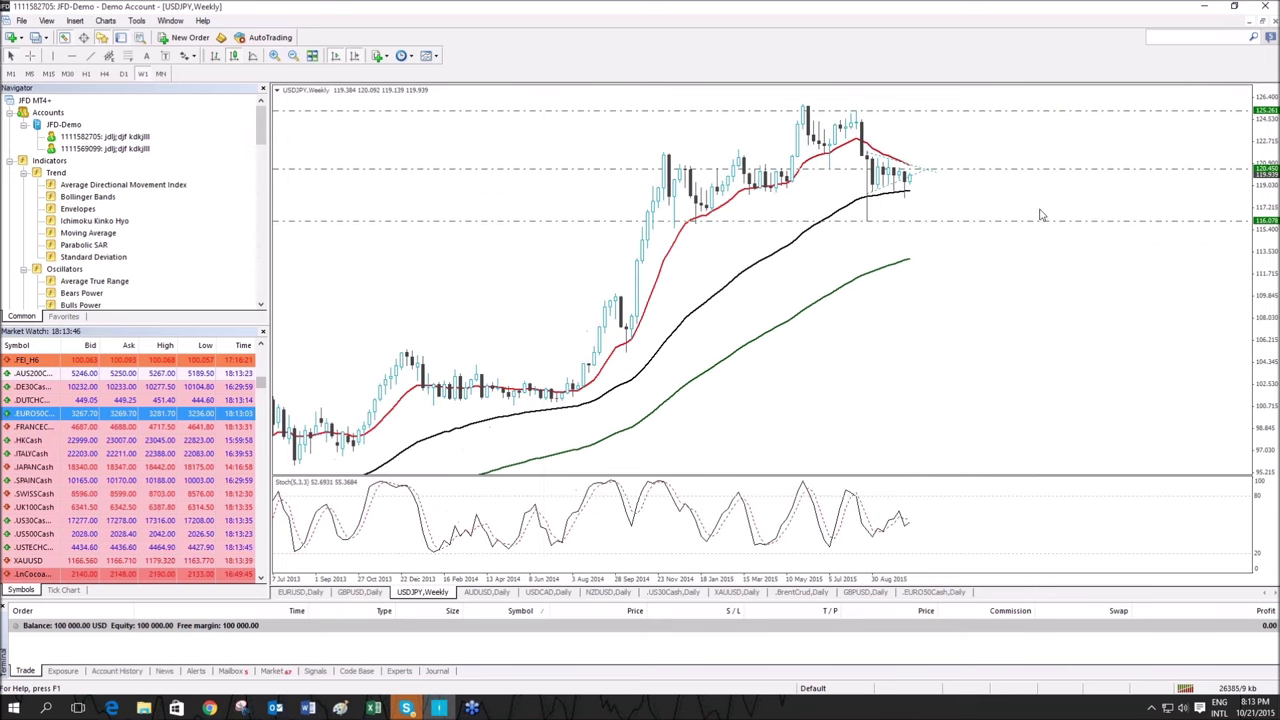
click(1019, 299)
middle_click(869, 111)
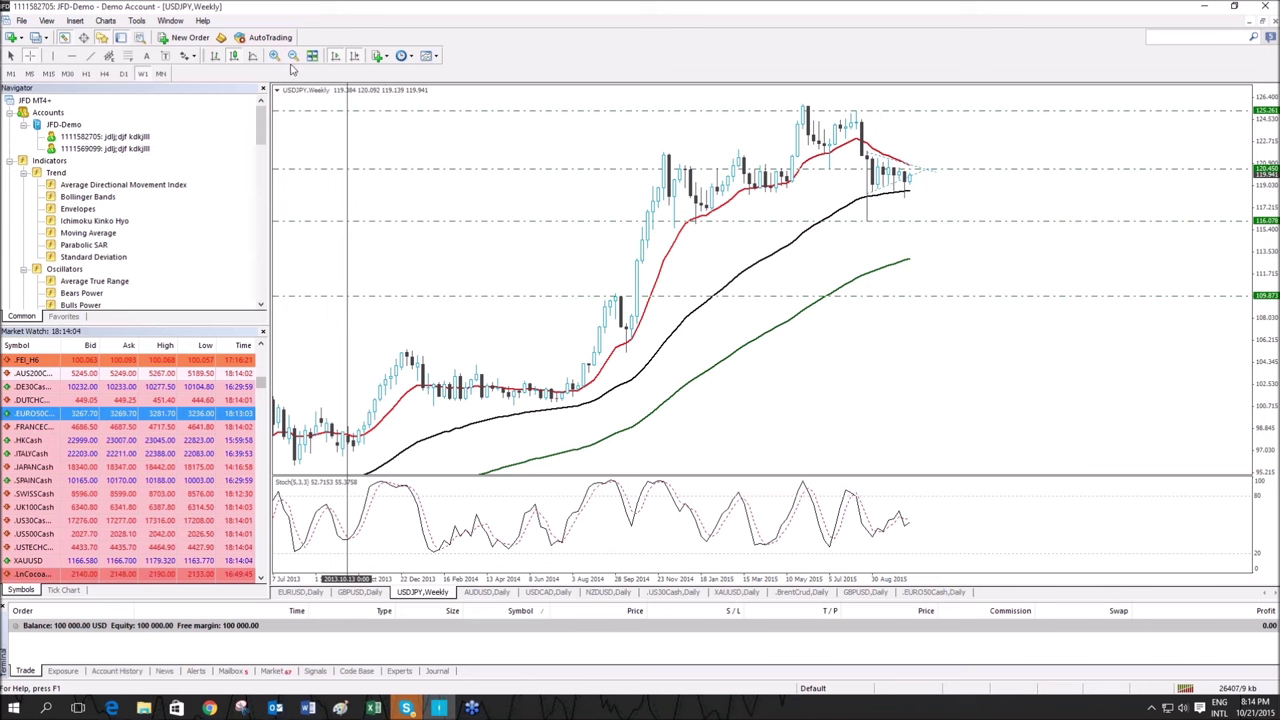
Return USDJPY to the daily timeframe and add a horizontal line at 121.313 across the September 2015 highs.
click(123, 73)
key(Escape)
click(294, 55)
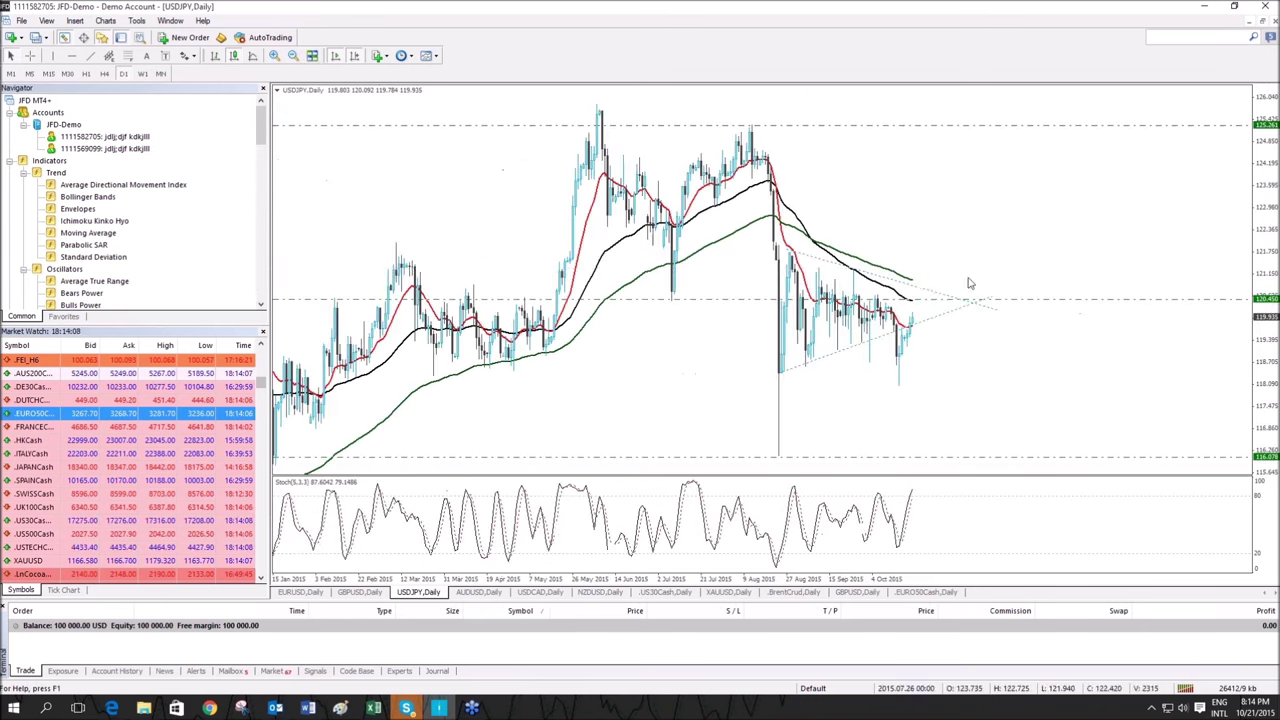
key(Escape)
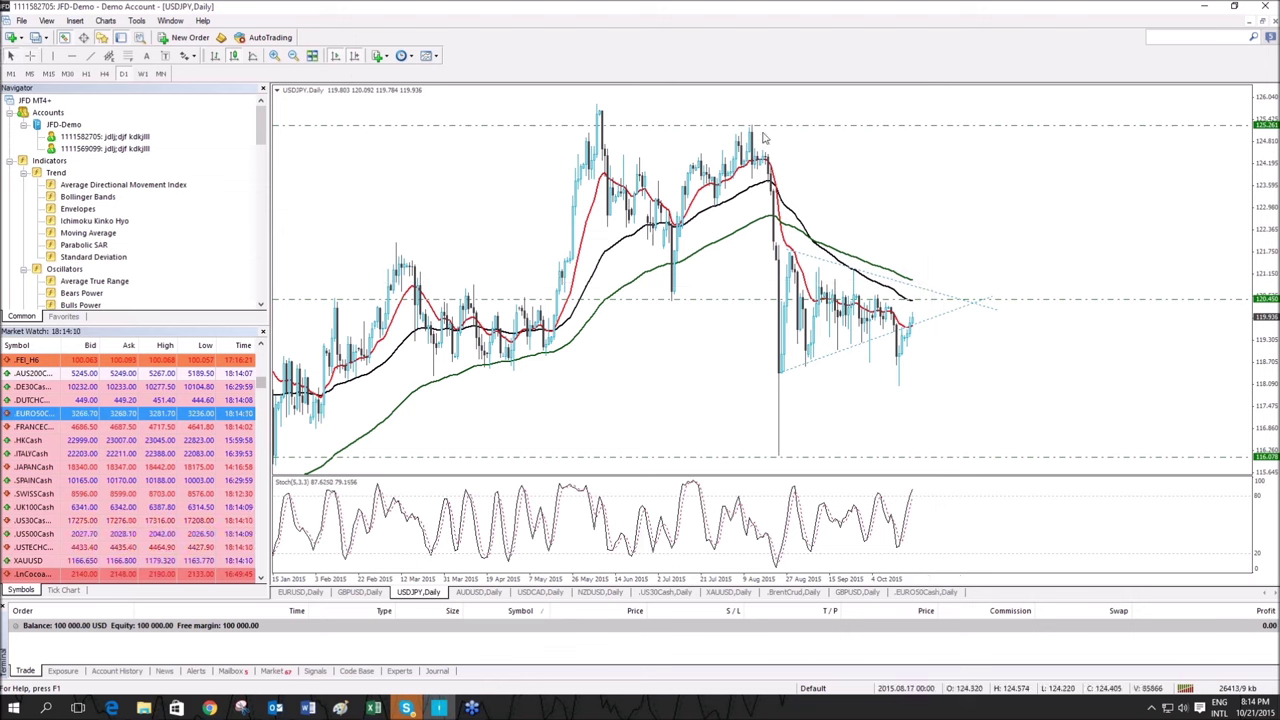
drag(794, 124, 799, 272)
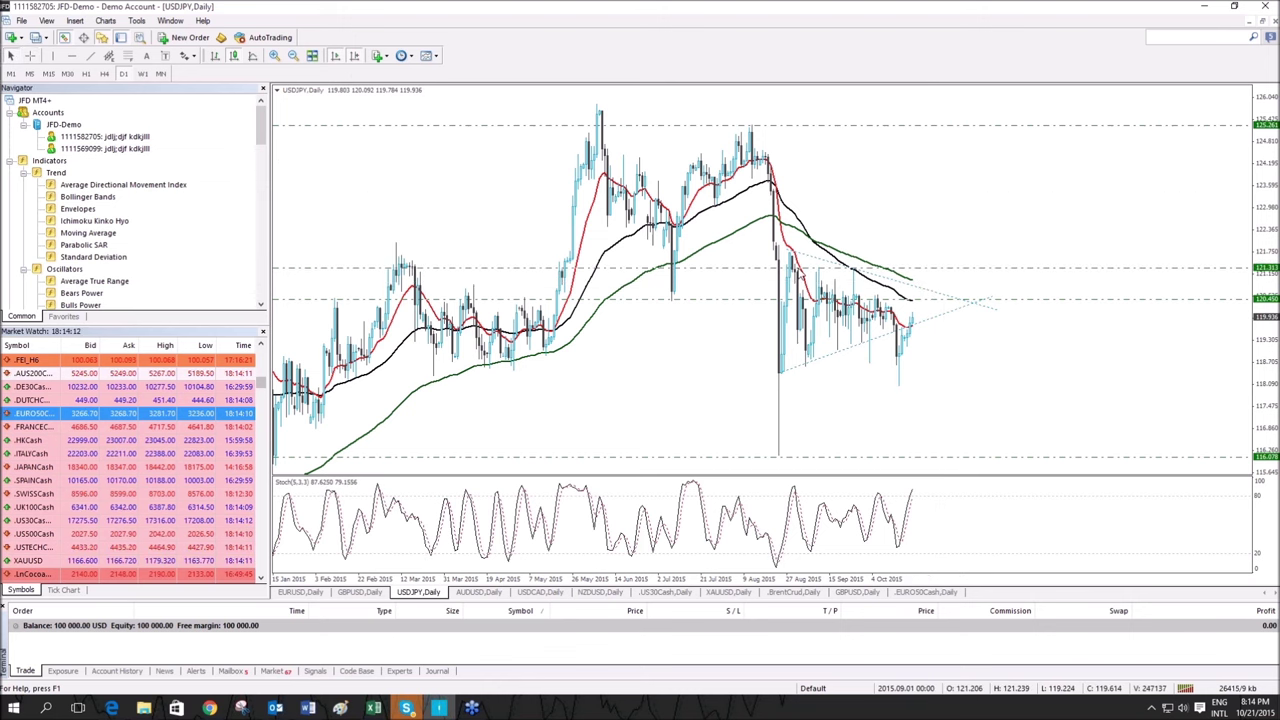
Examine with the crosshair the latest USDJPY candles and the long rally from the October 2014 low along the moving averages.
middle_click(1197, 321)
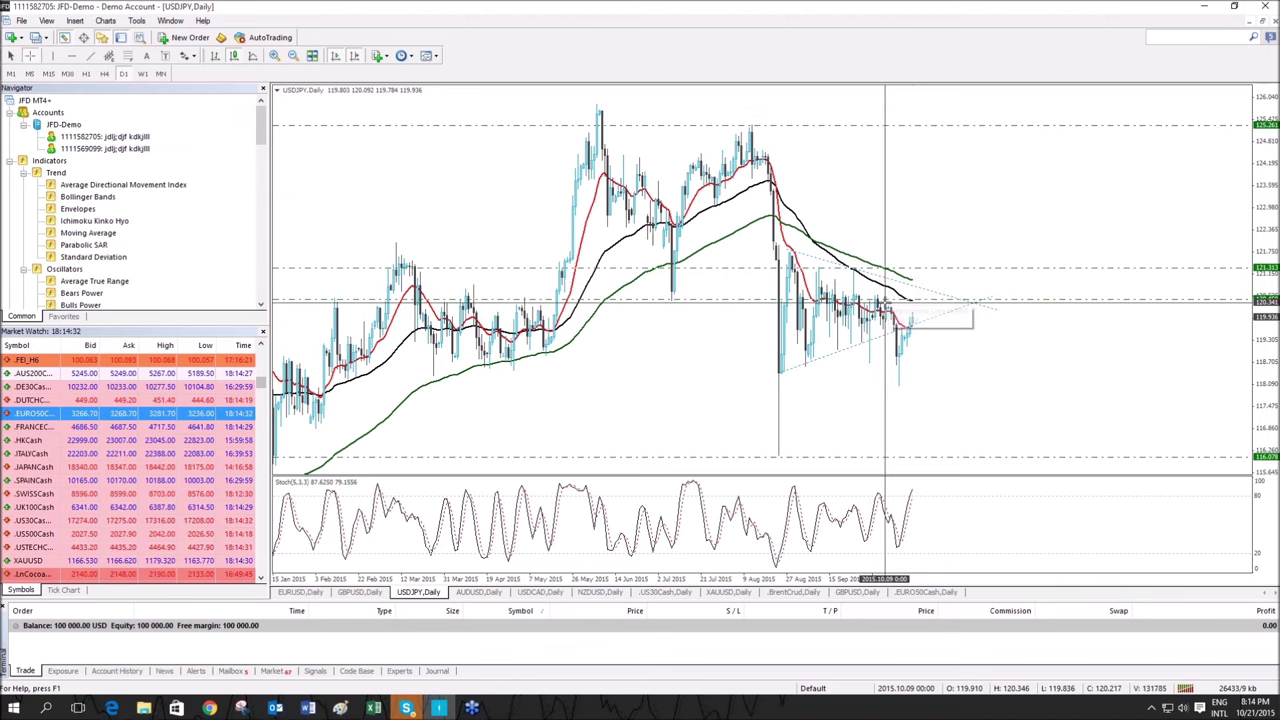
click(905, 237)
click(292, 55)
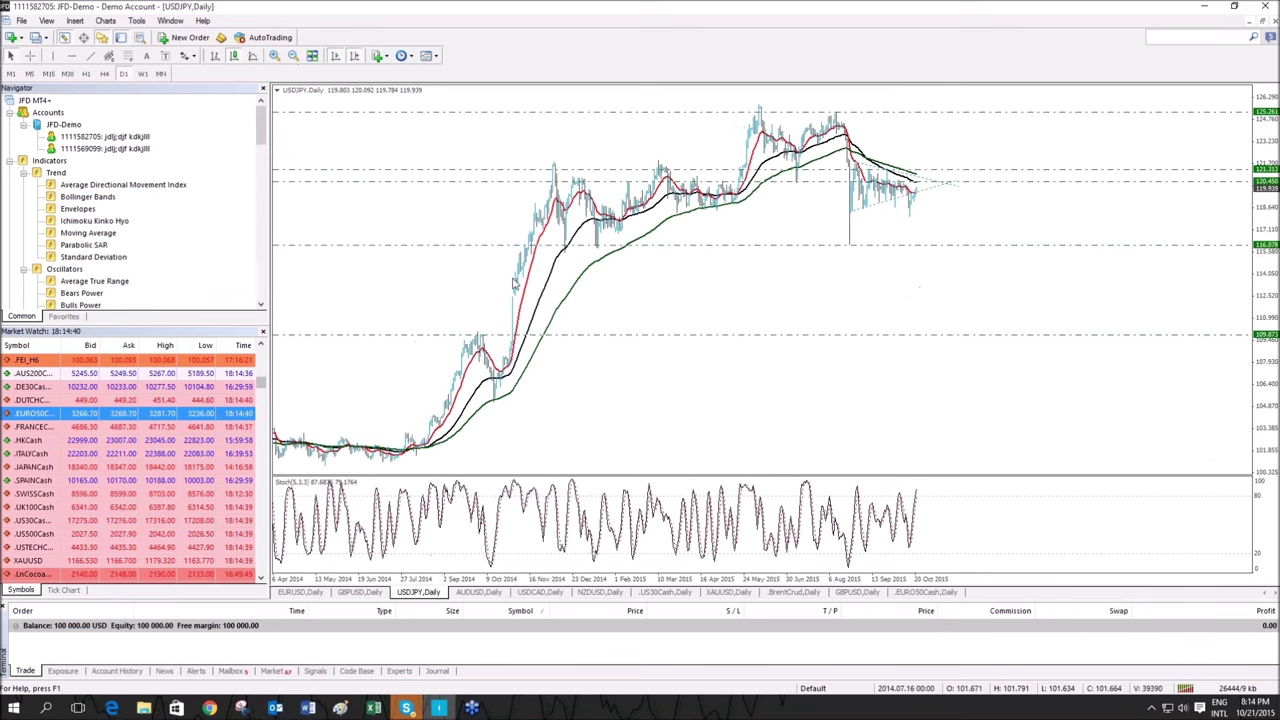
middle_click(497, 400)
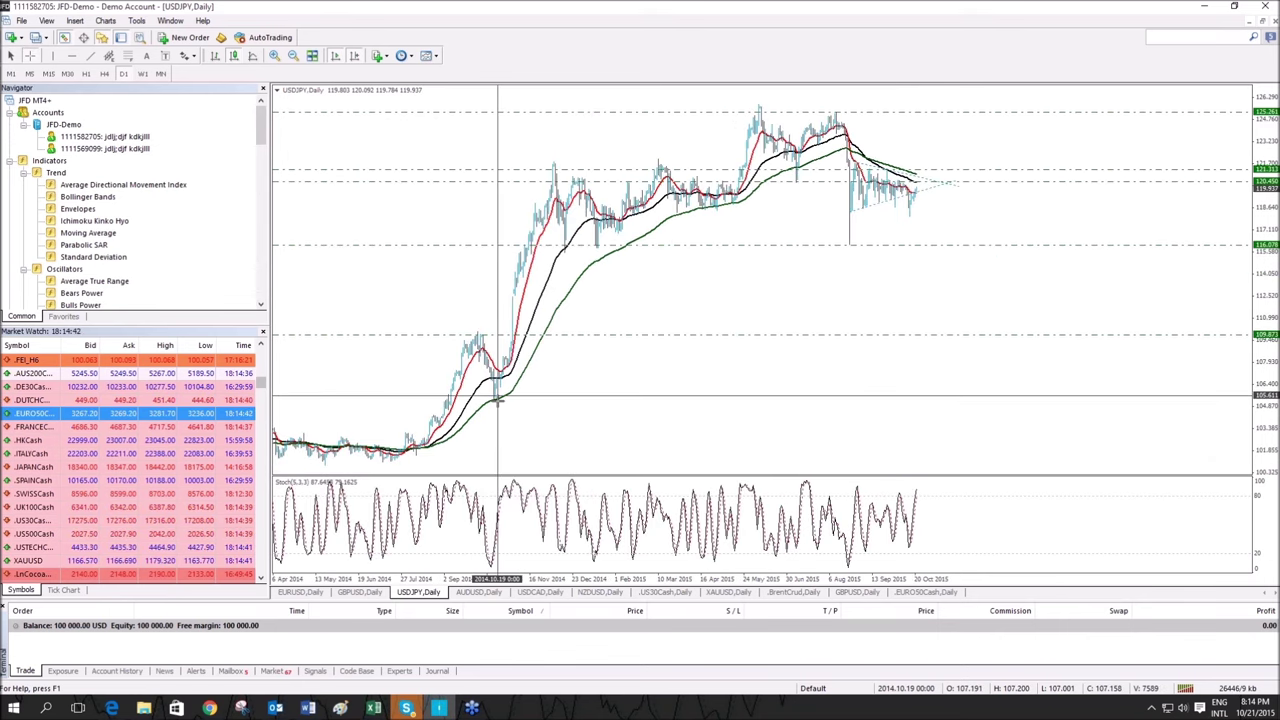
mouse_move(493, 398)
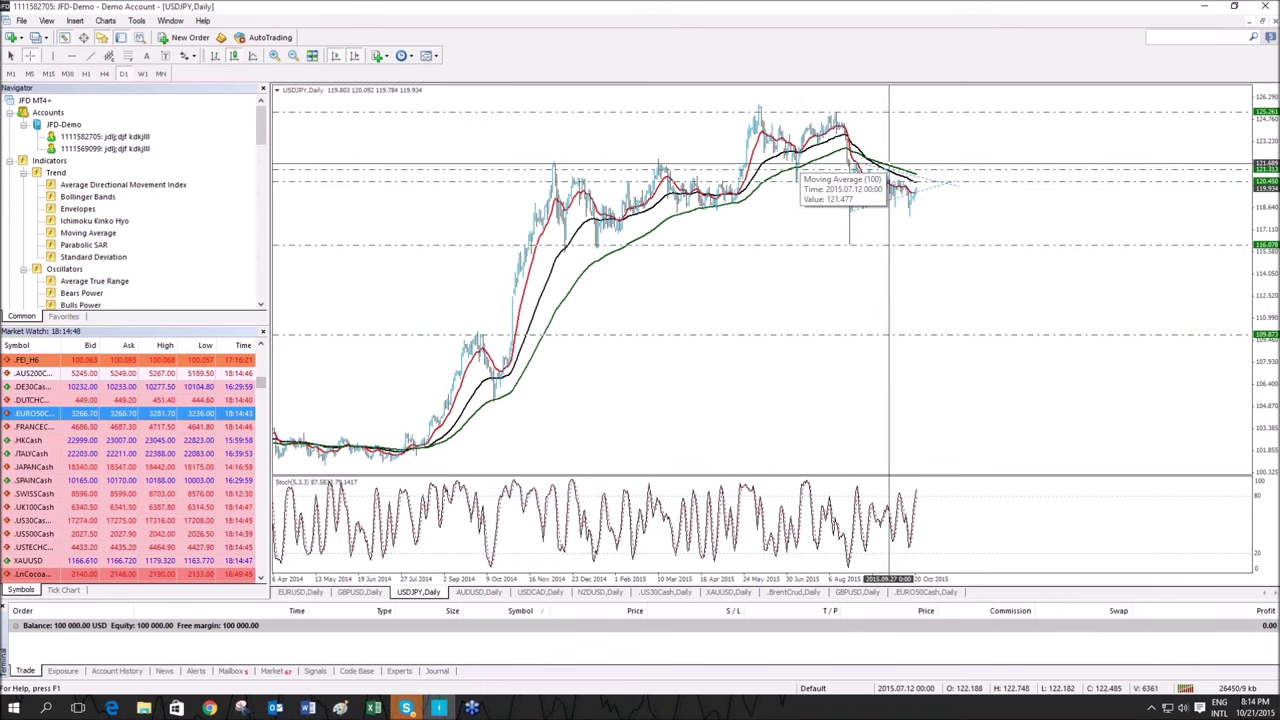
Trace with the crosshair the distance from the falling USDJPY trendline down to the 116.078 horizontal line.
click(275, 57)
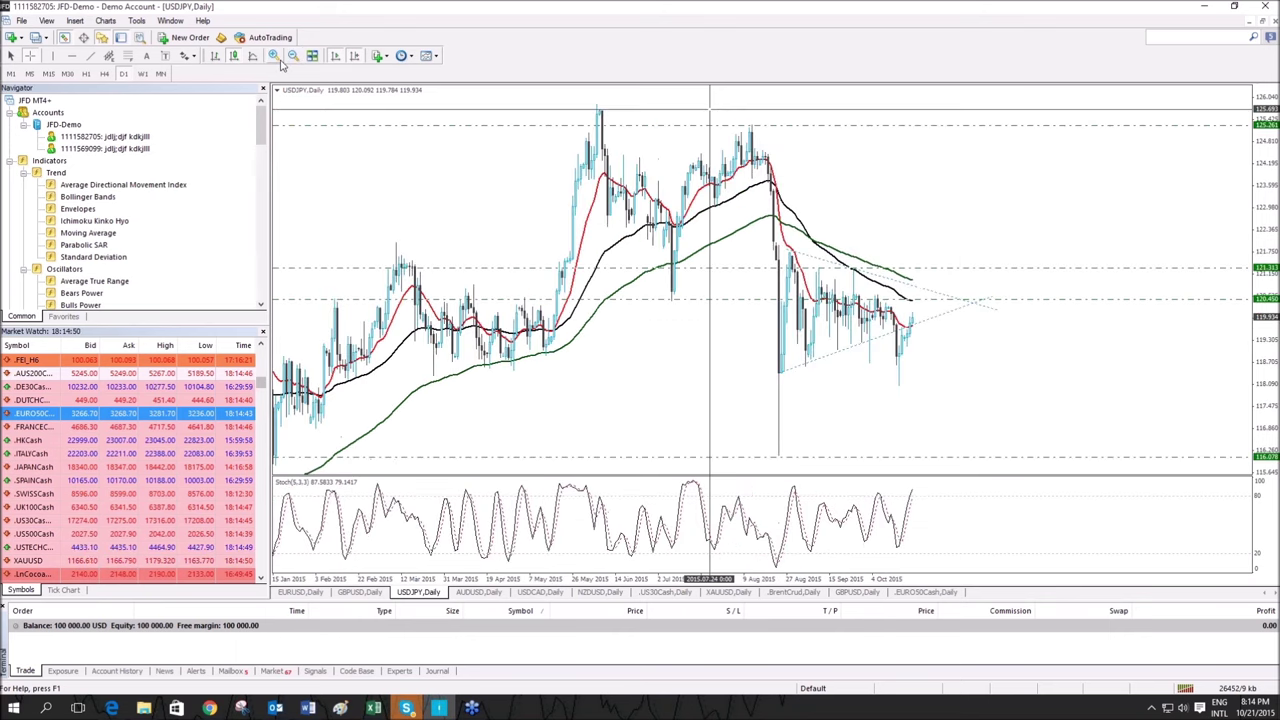
click(275, 57)
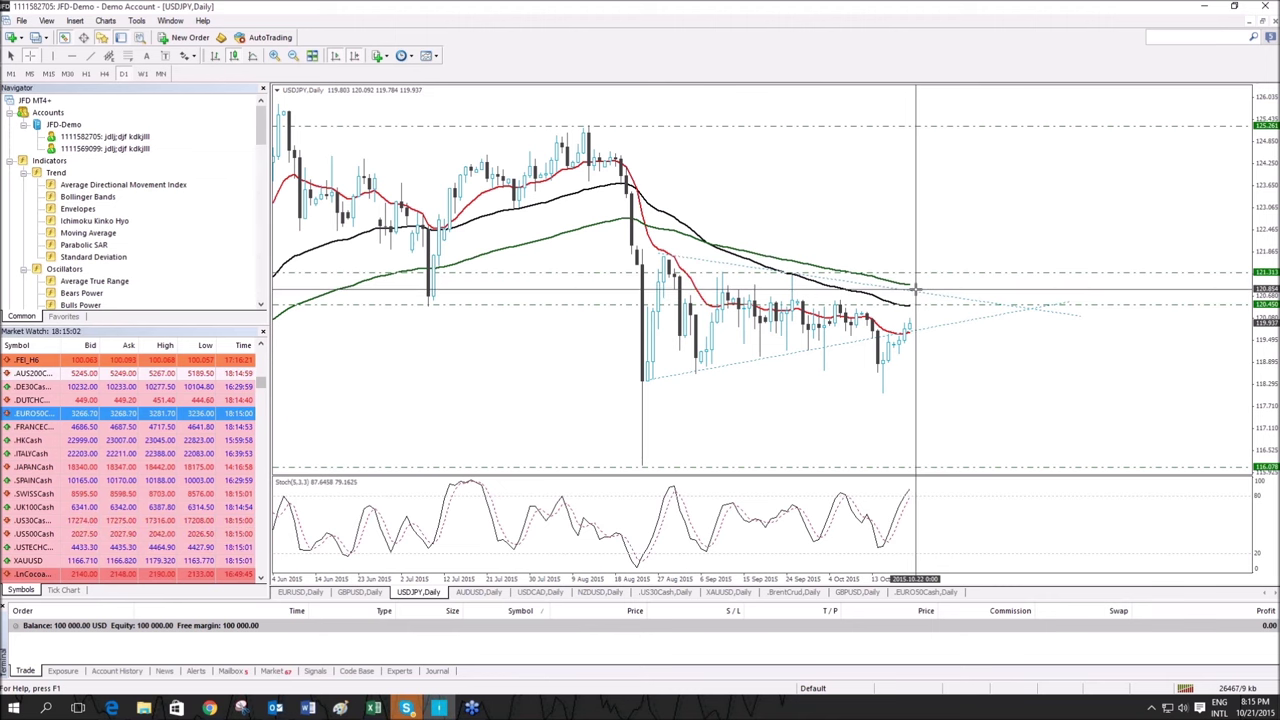
drag(919, 291, 959, 465)
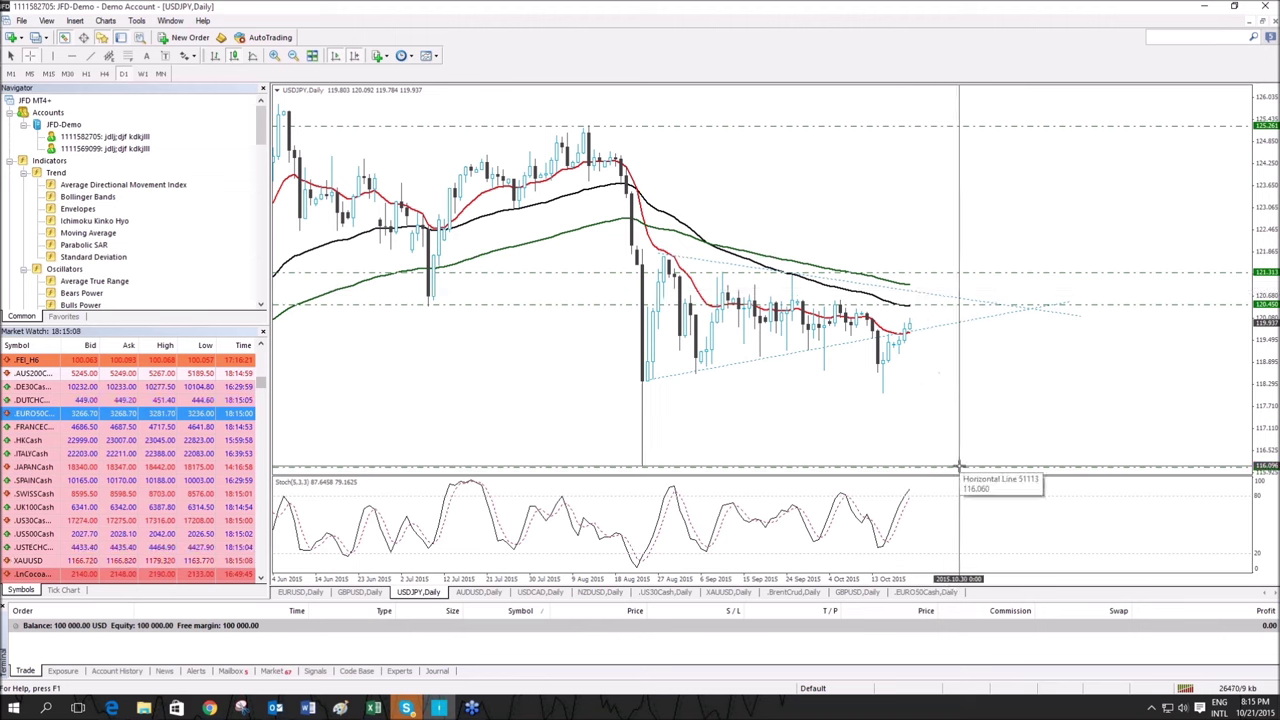
click(294, 56)
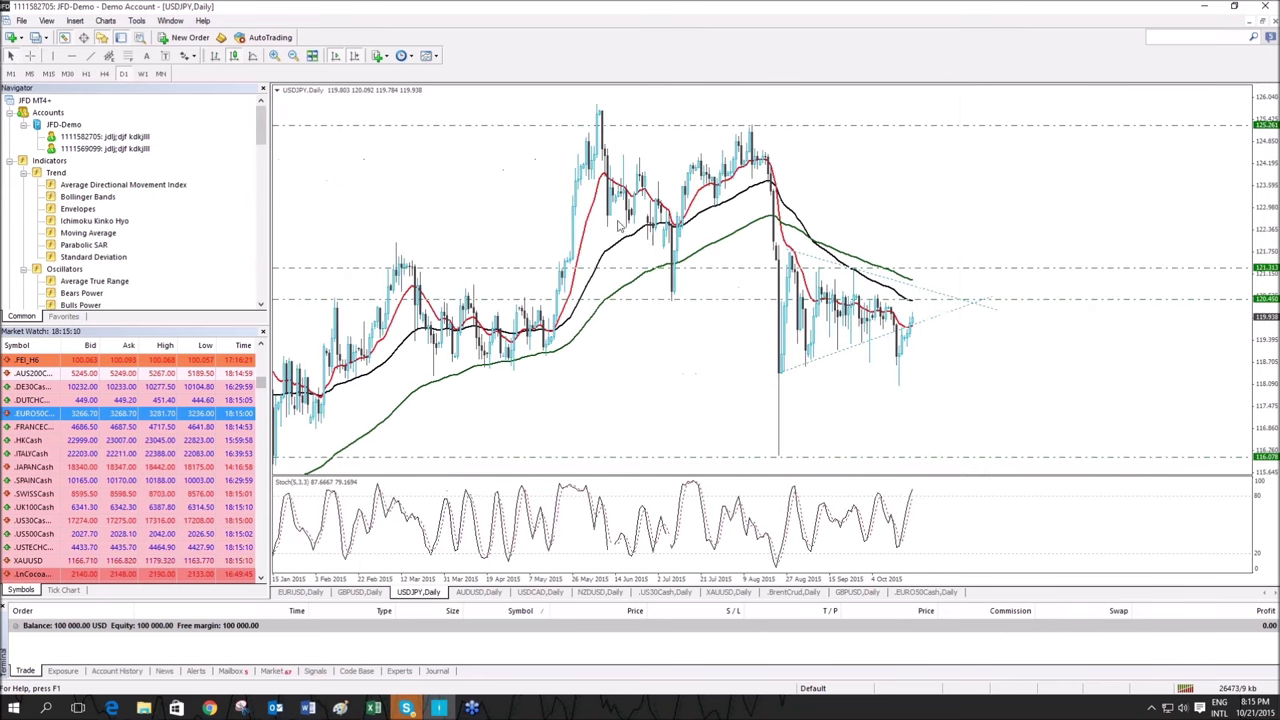
click(275, 56)
Compress the USDJPY price scale and examine with the crosshair the area between the falling trendline and the 121.313 line.
click(292, 57)
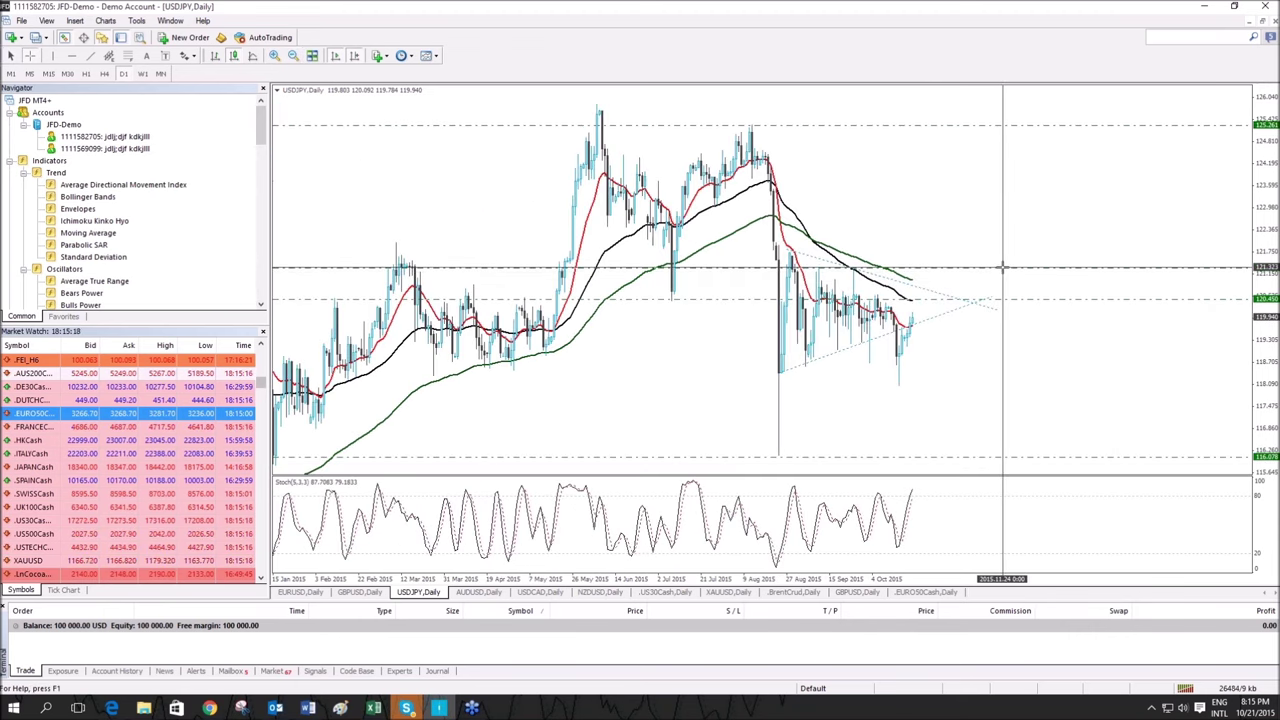
click(922, 290)
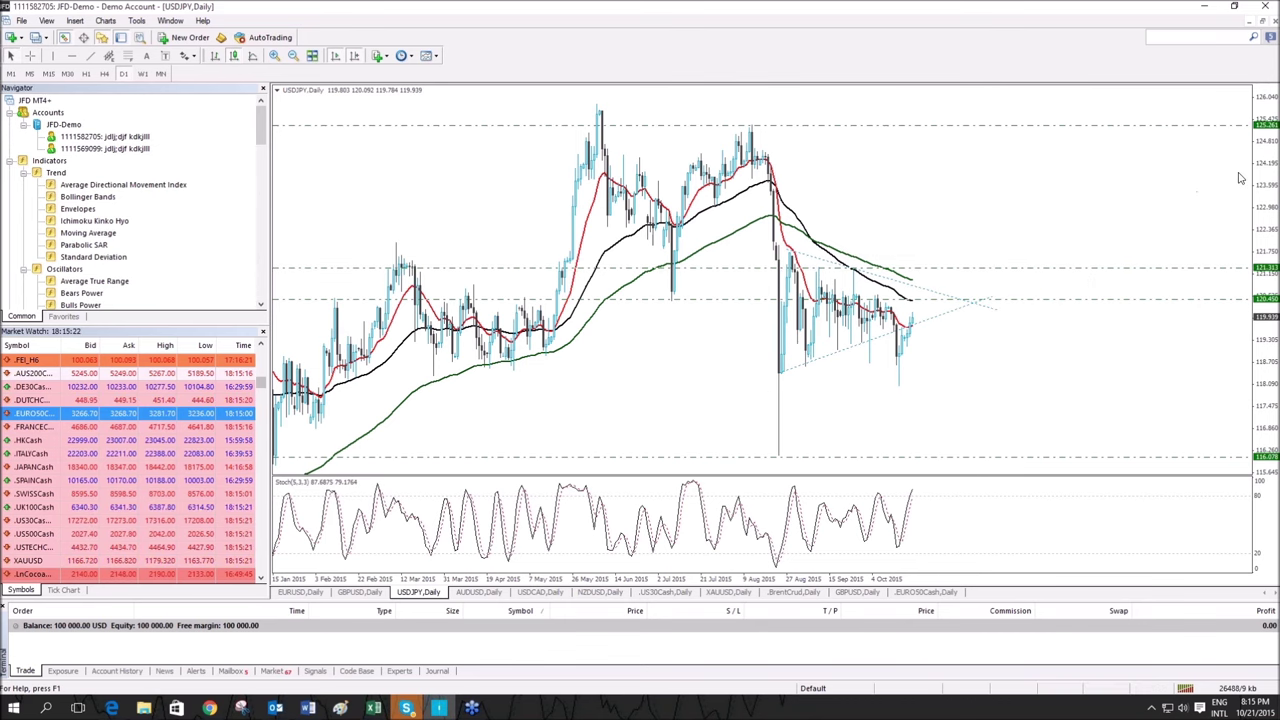
drag(1262, 176, 1262, 198)
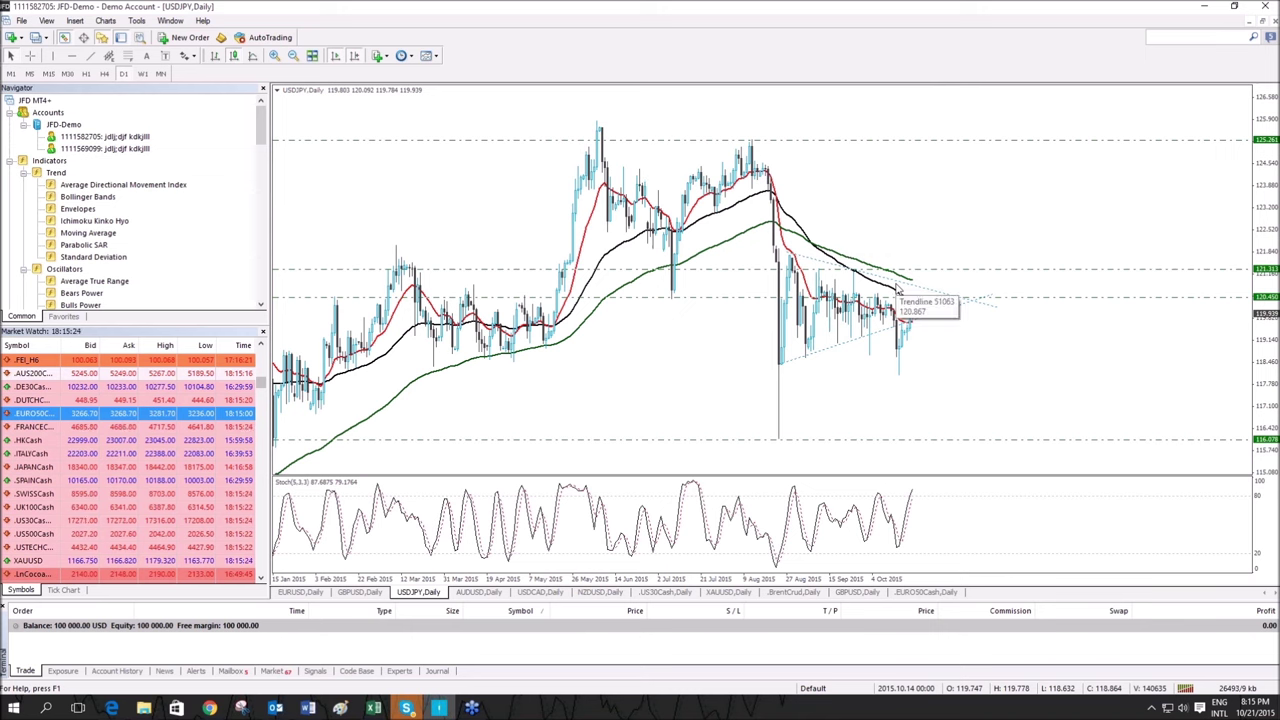
middle_click(912, 270)
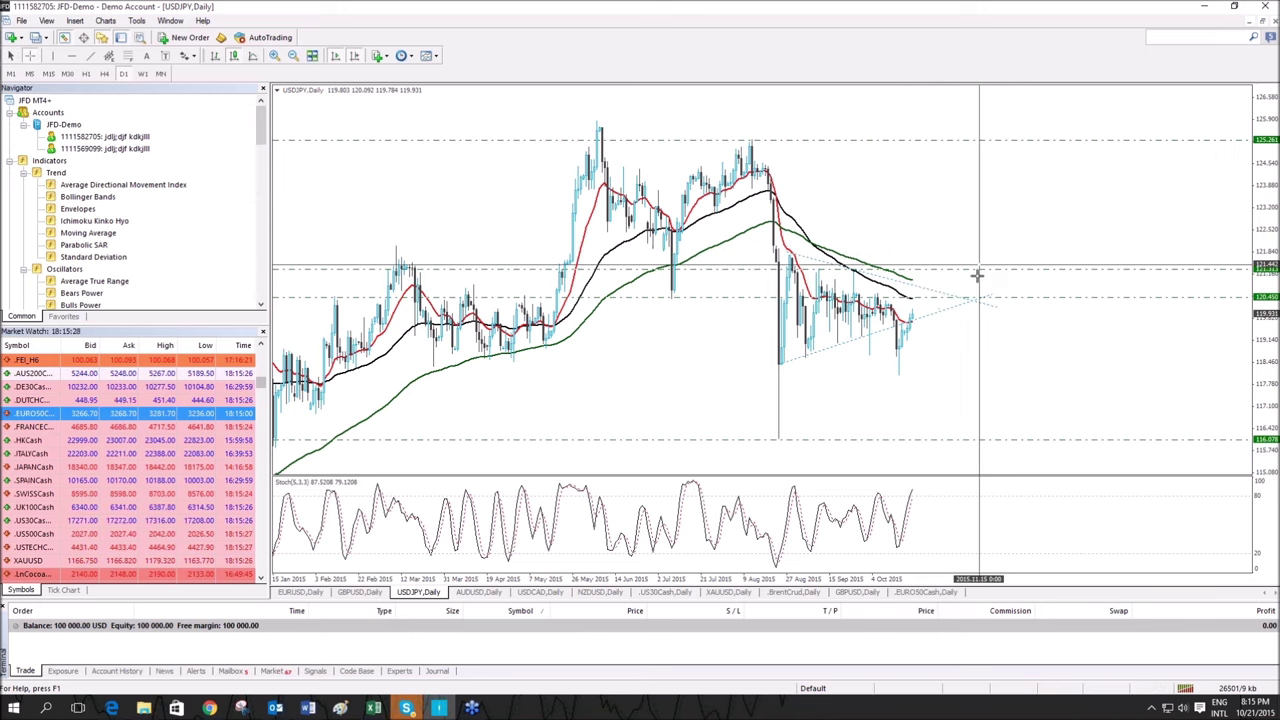
Examine the latest USDJPY candles near the converging trendlines with the crosshair and rescale the price axis.
middle_click(1003, 312)
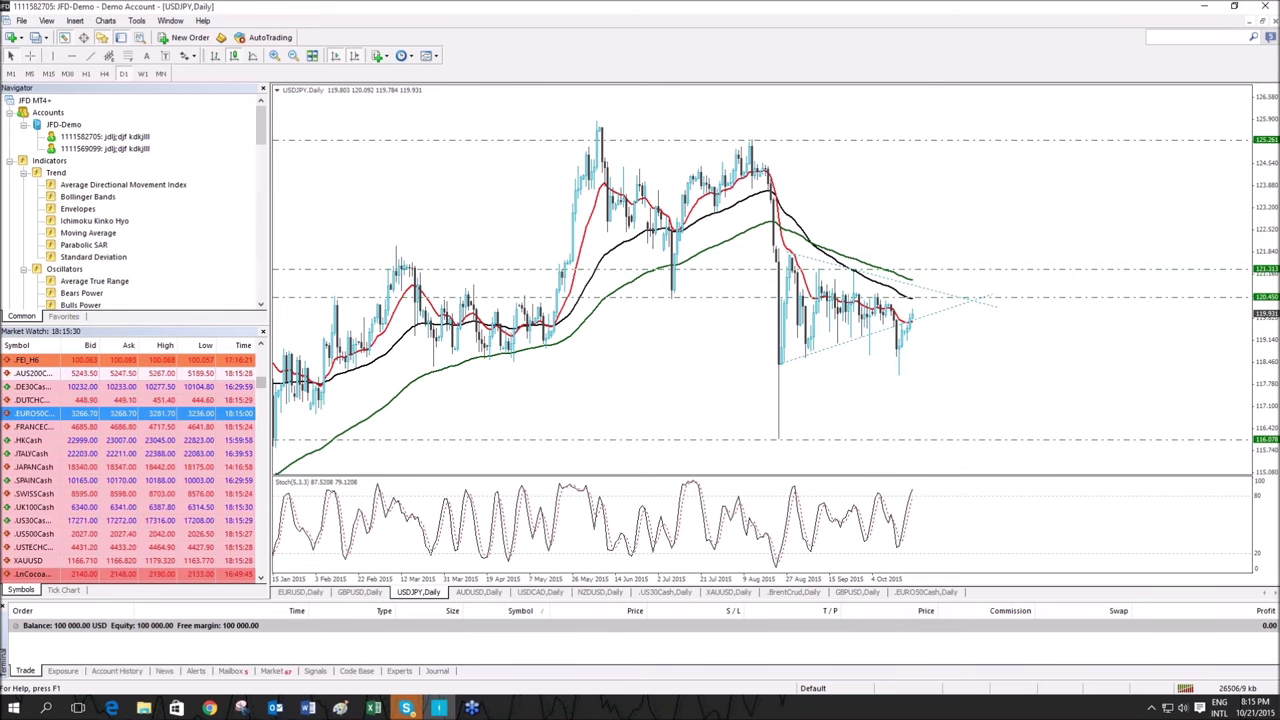
middle_click(923, 320)
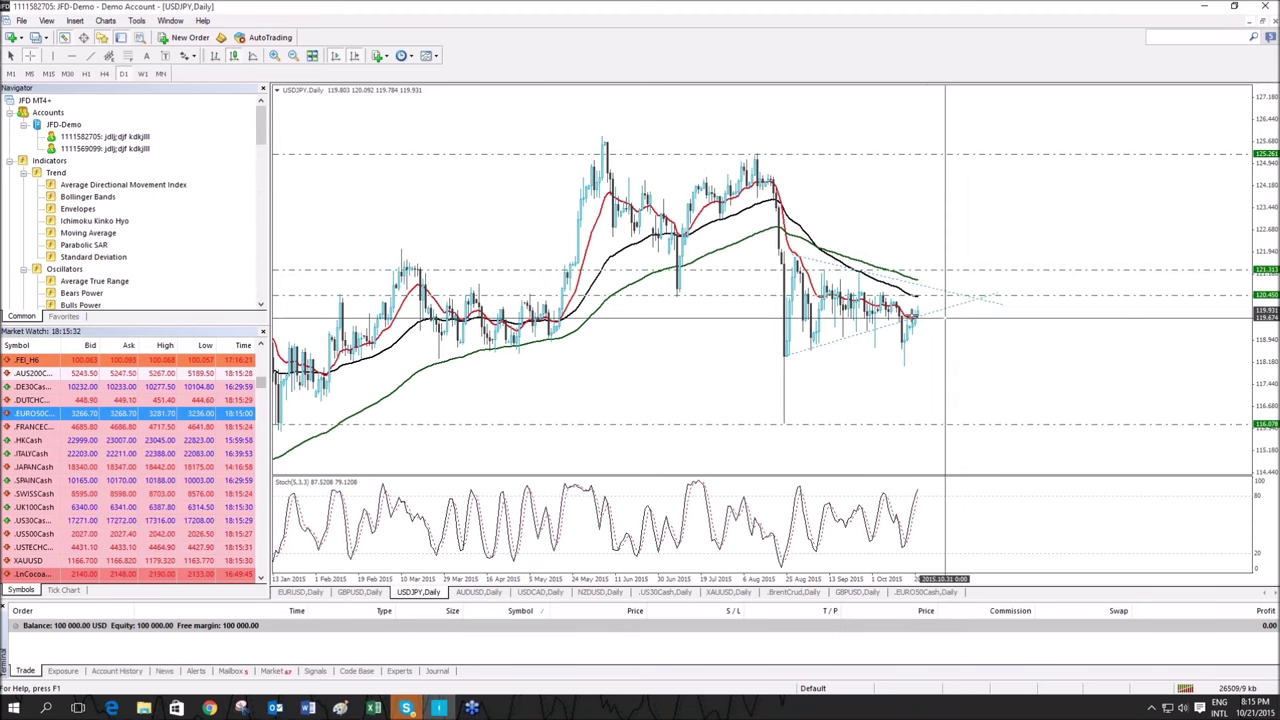
scroll(921, 318, down, 1)
middle_click(935, 322)
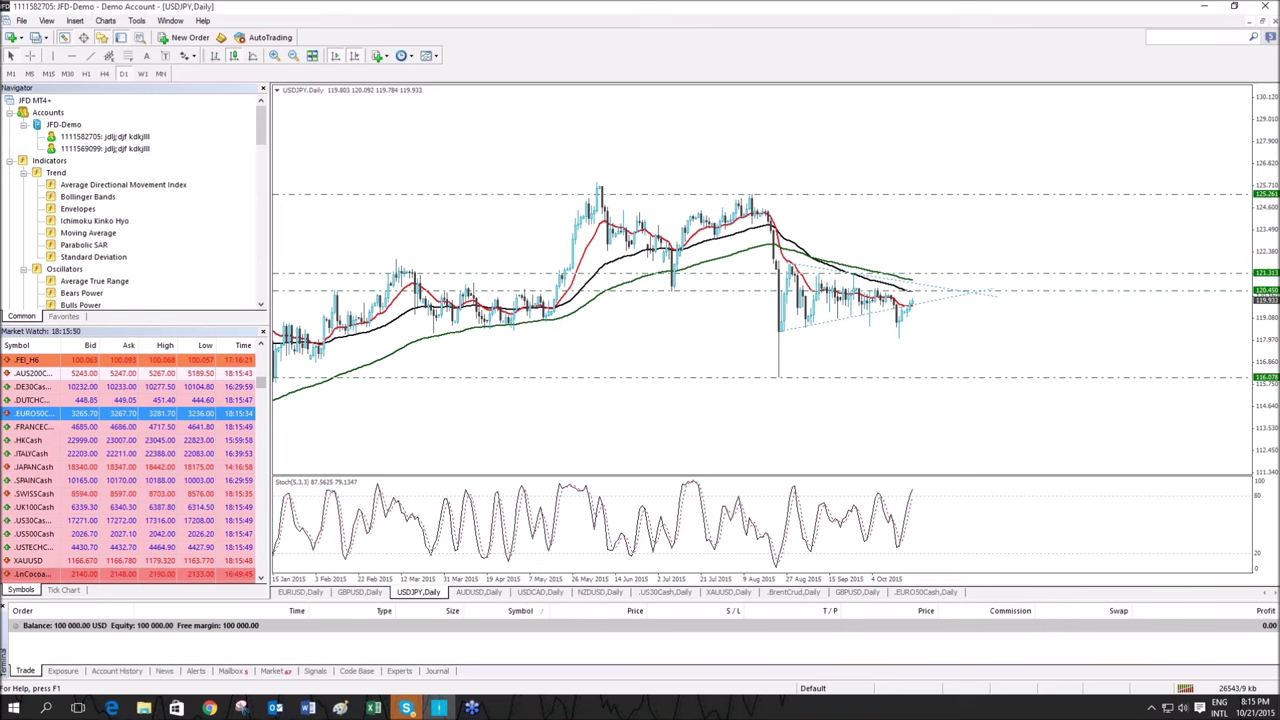
drag(1255, 282, 1255, 245)
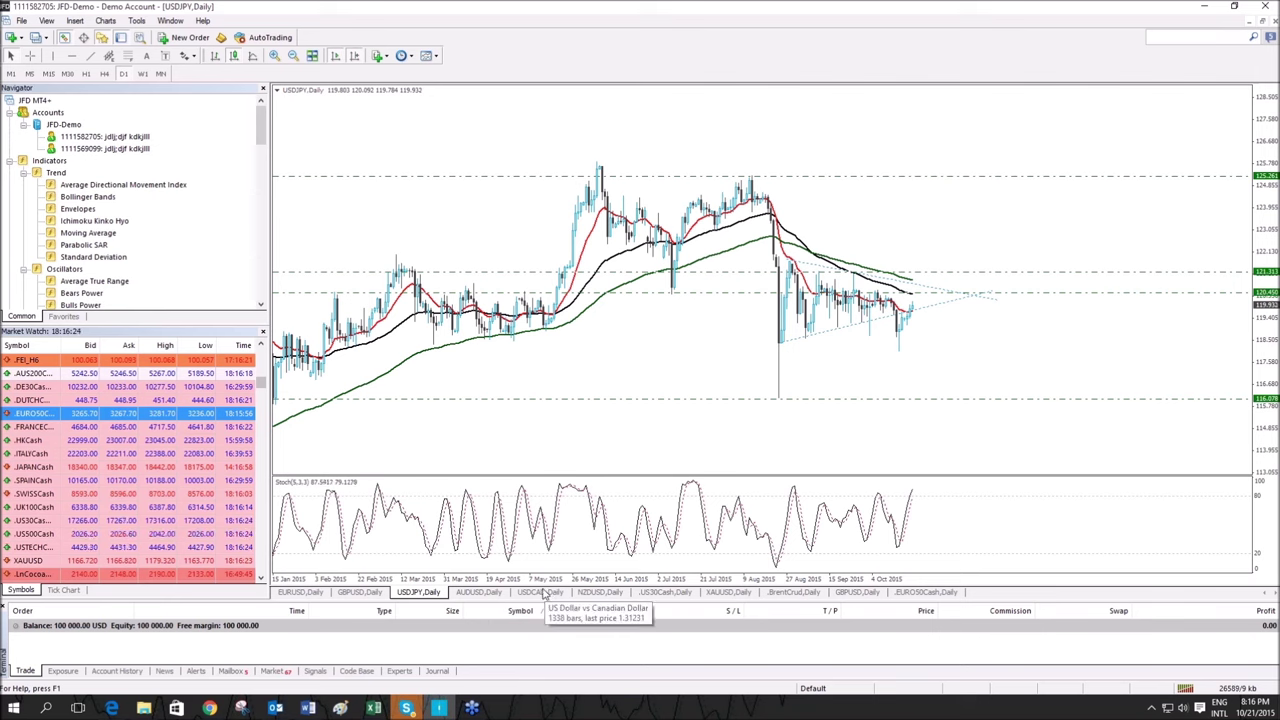
Switch to the AUDUSD daily chart and draw a falling trendline from the May 2015 high past the September 2015 high.
click(489, 596)
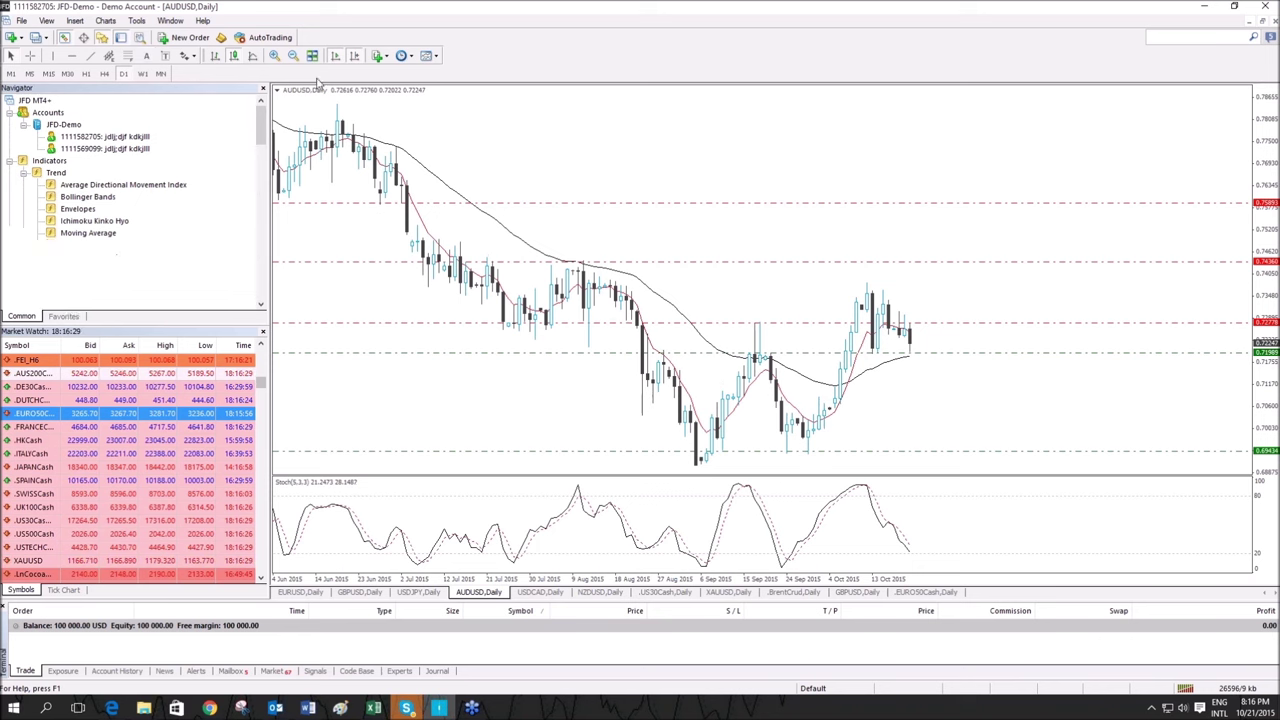
click(293, 56)
click(91, 56)
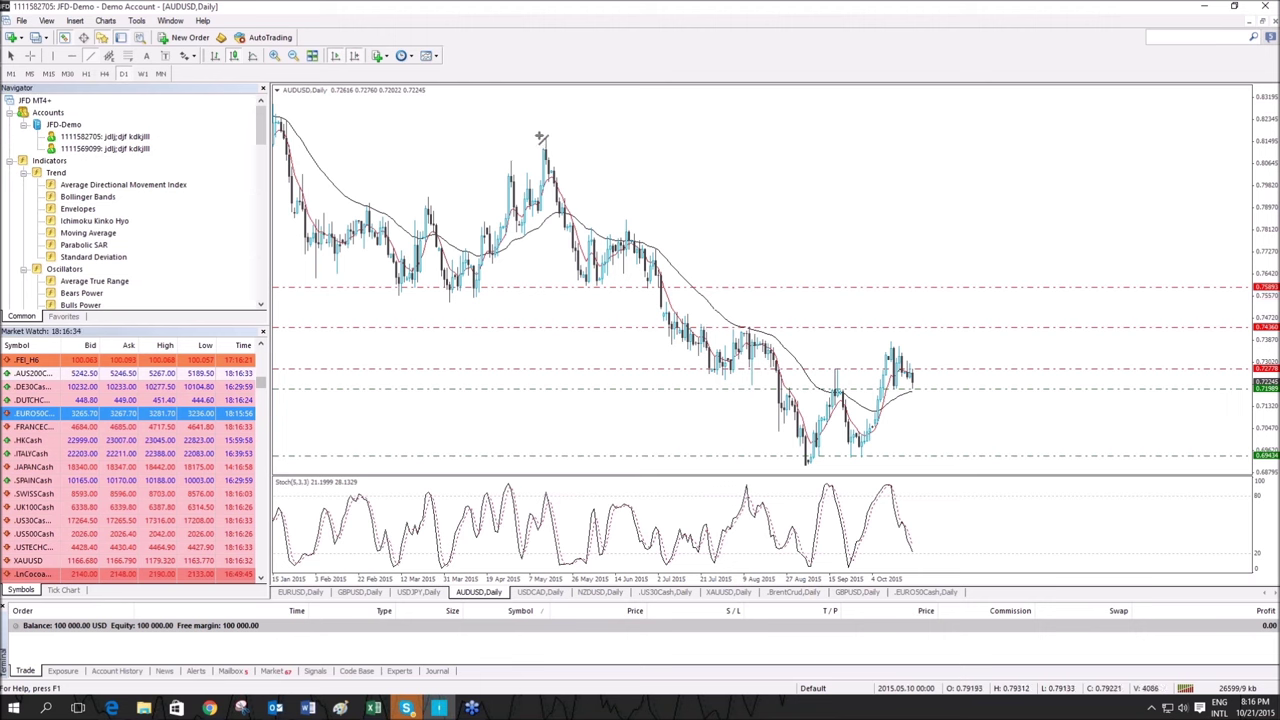
drag(547, 137, 957, 459)
Examine at different zoom levels the AUDUSD candles around the falling trendline and the September 2015 lows.
middle_click(909, 418)
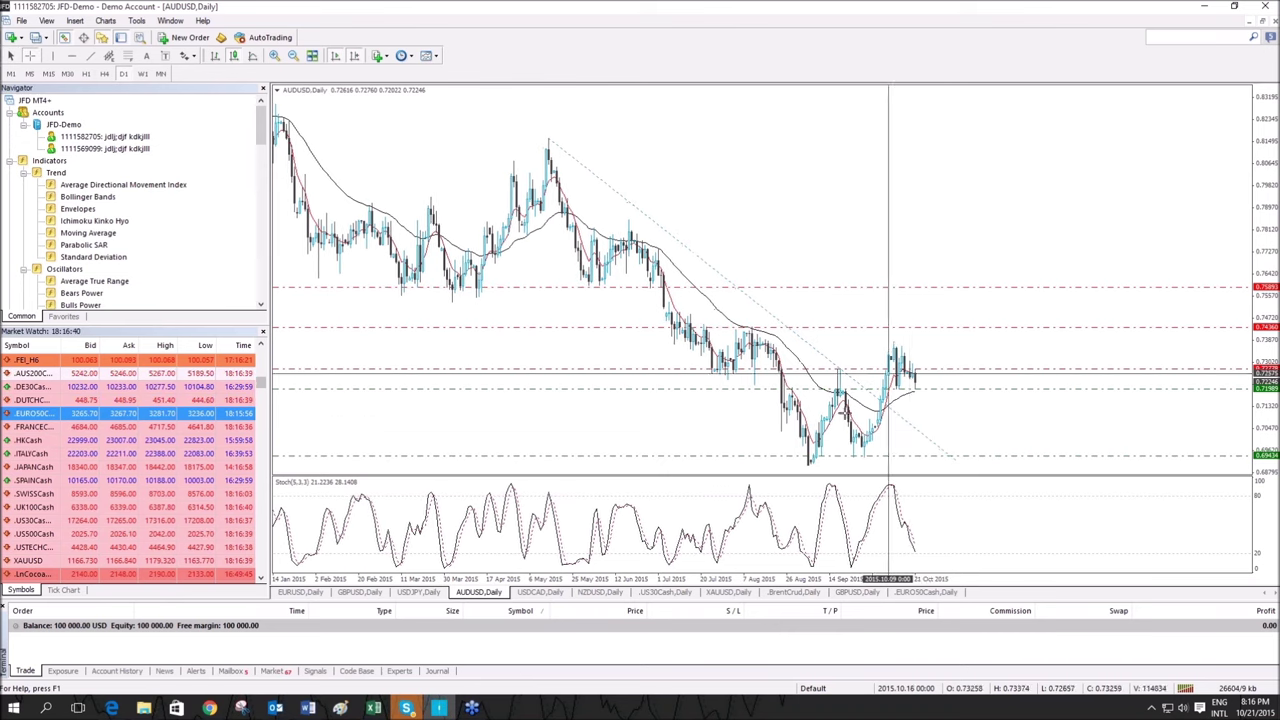
click(900, 456)
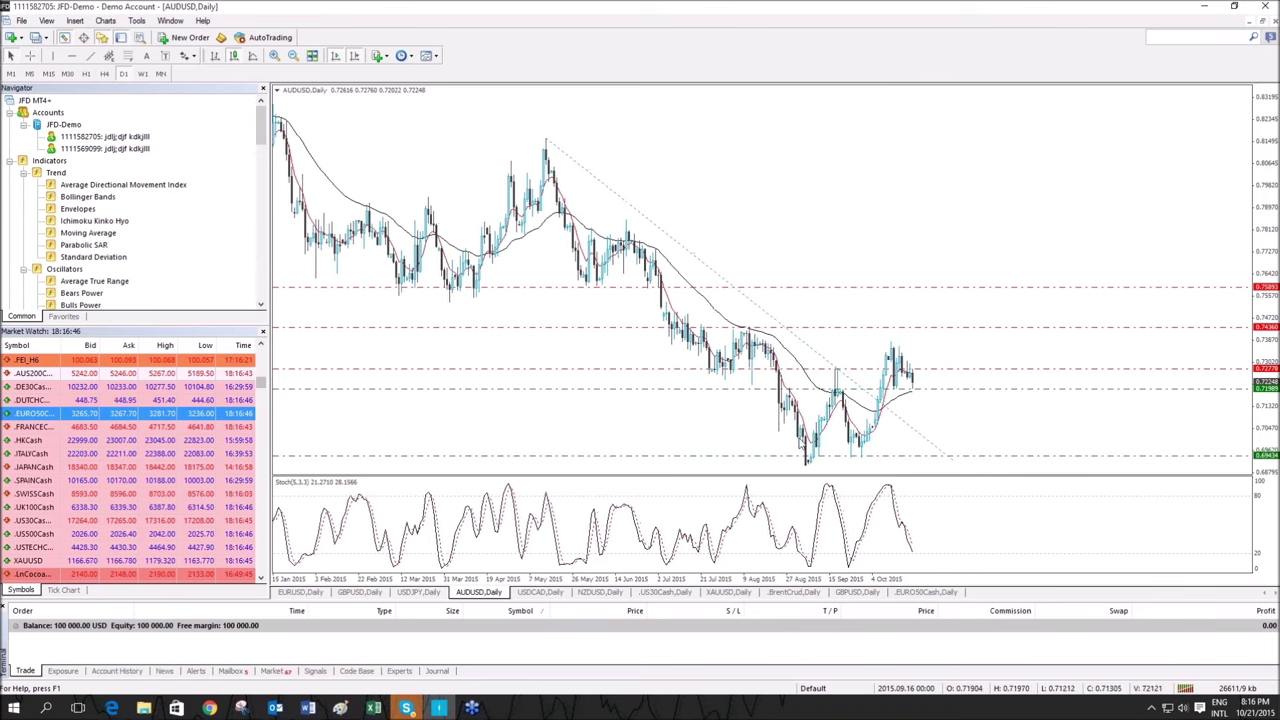
click(275, 57)
click(354, 57)
click(354, 56)
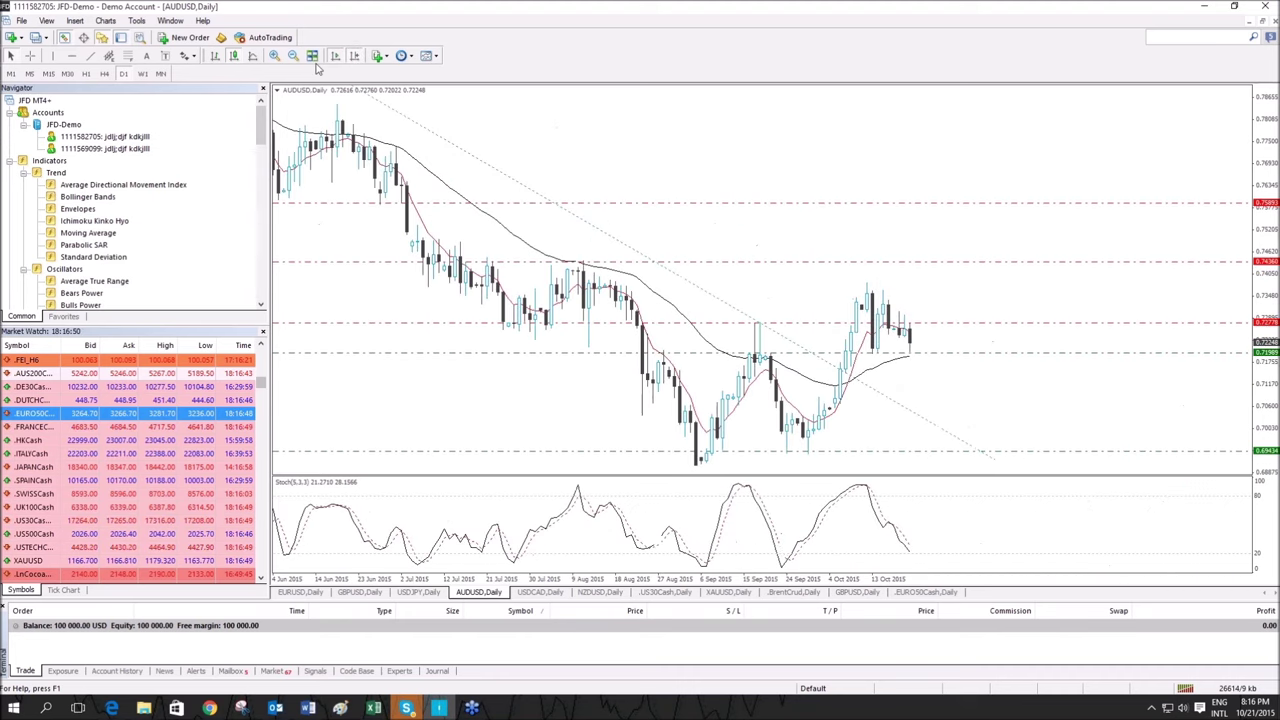
click(293, 56)
click(276, 57)
middle_click(750, 431)
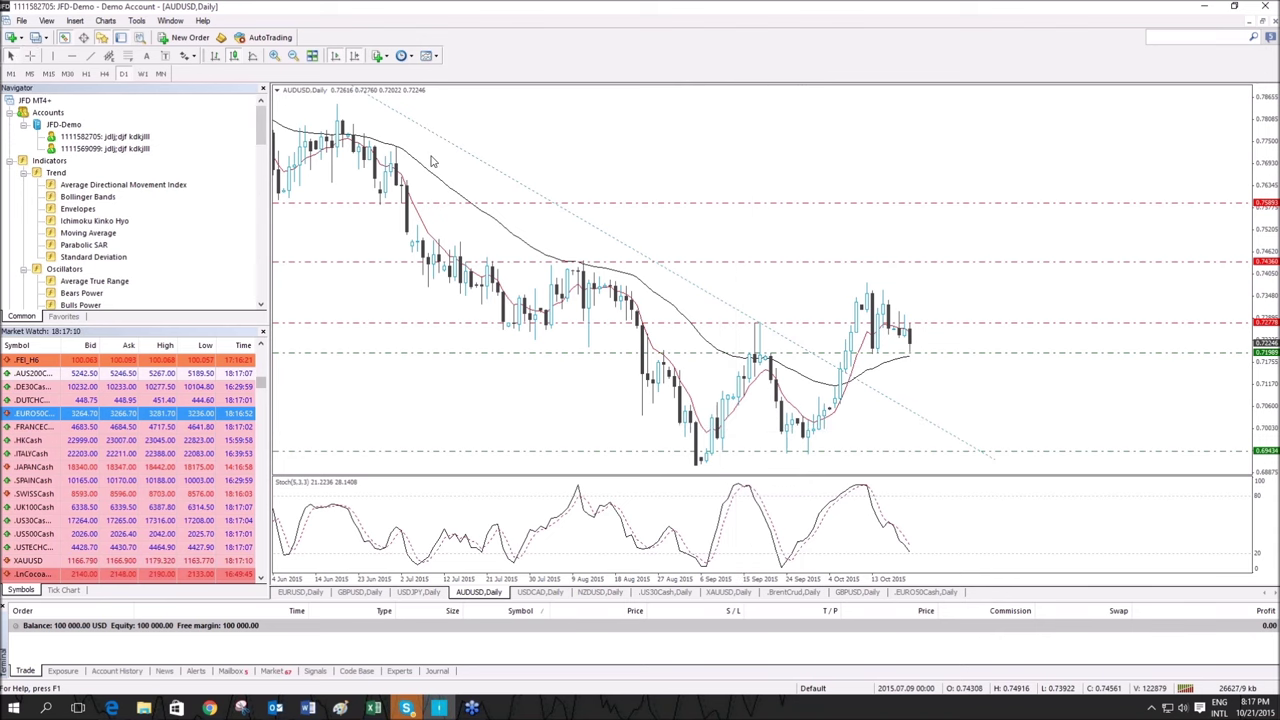
Trace the AUDUSD falling trendline from the May 2015 high and inspect the September candles near the 0.71985 line up close.
click(291, 57)
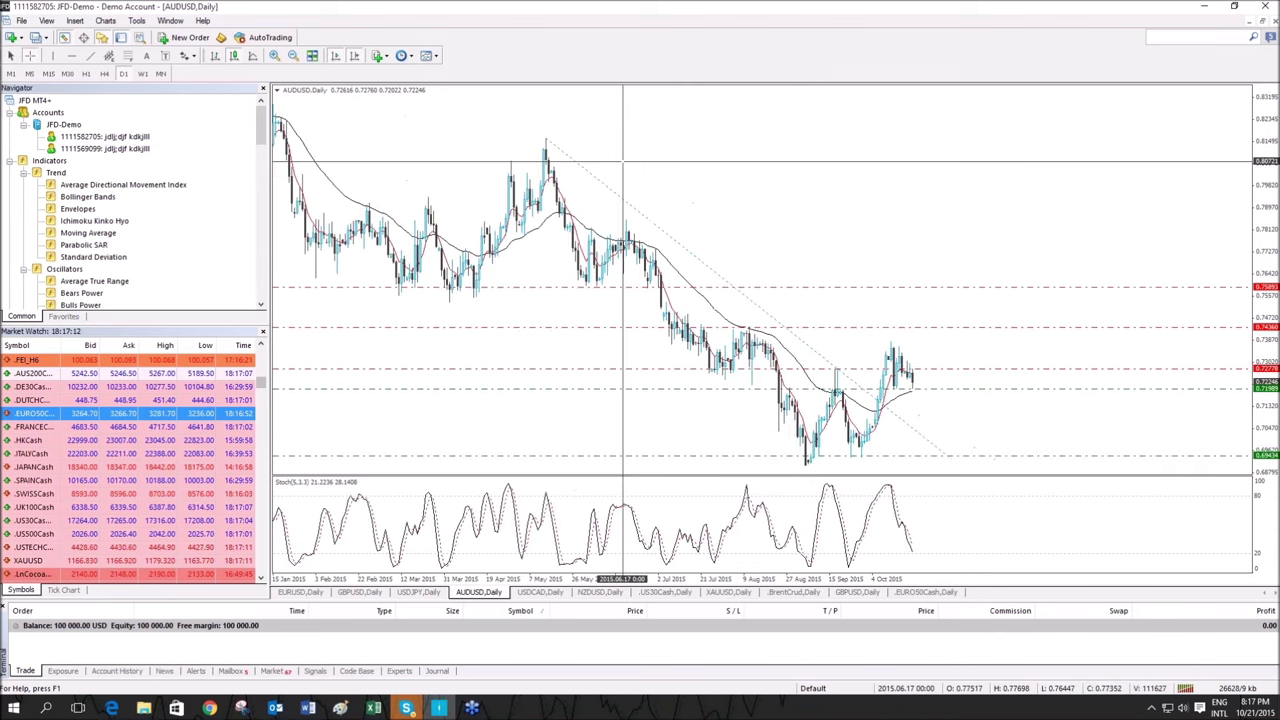
drag(545, 140, 940, 448)
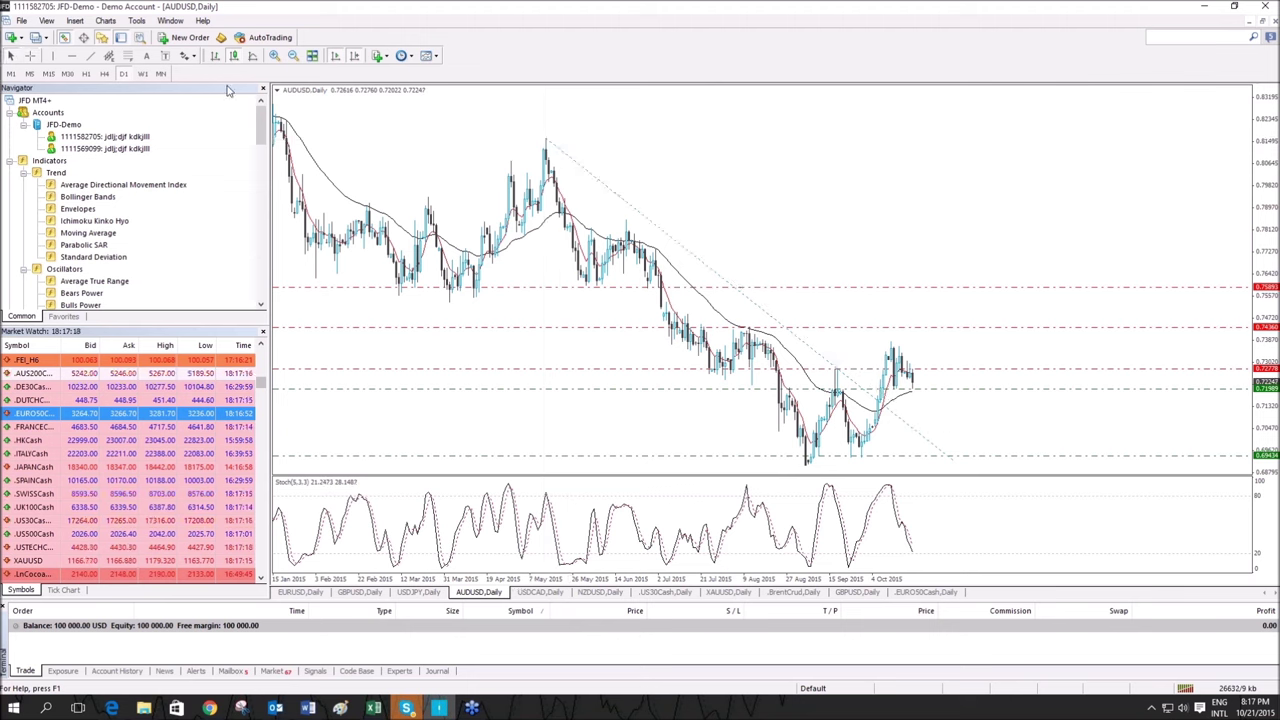
click(274, 56)
middle_click(590, 283)
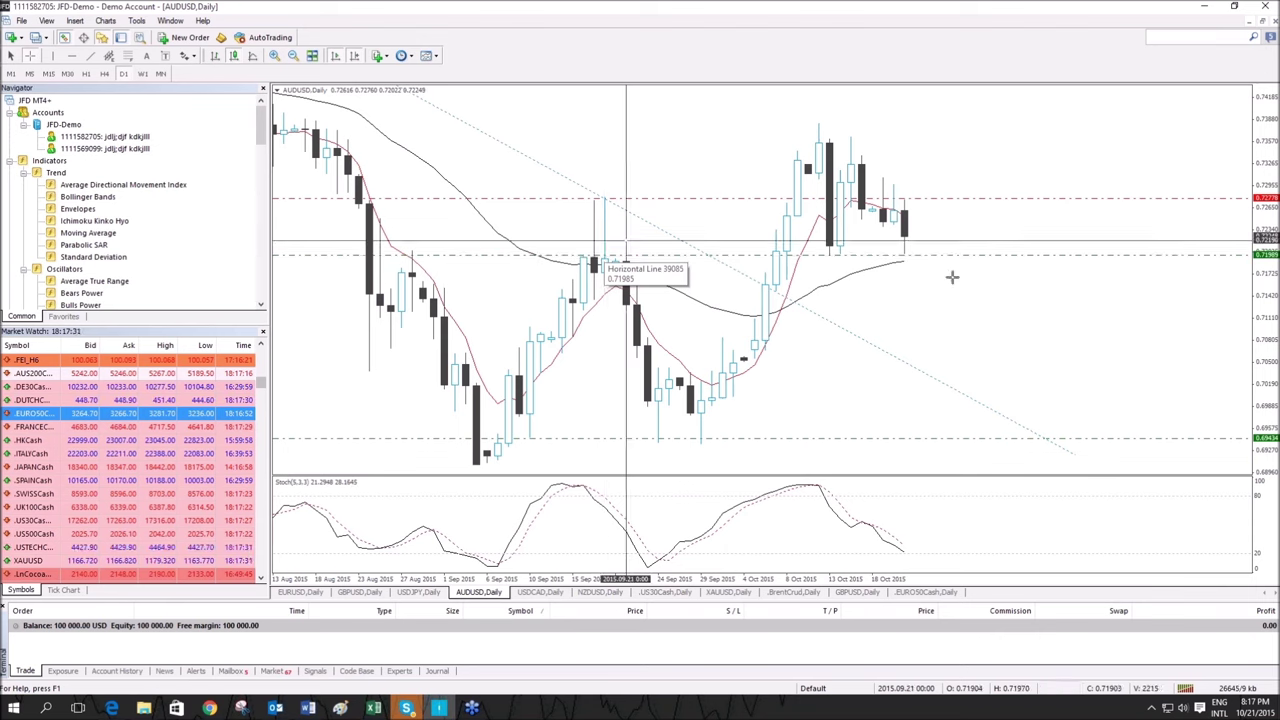
Measure the distance from the latest AUDUSD candle up to the 0.74360 line and point out the 0.75893 line.
click(294, 57)
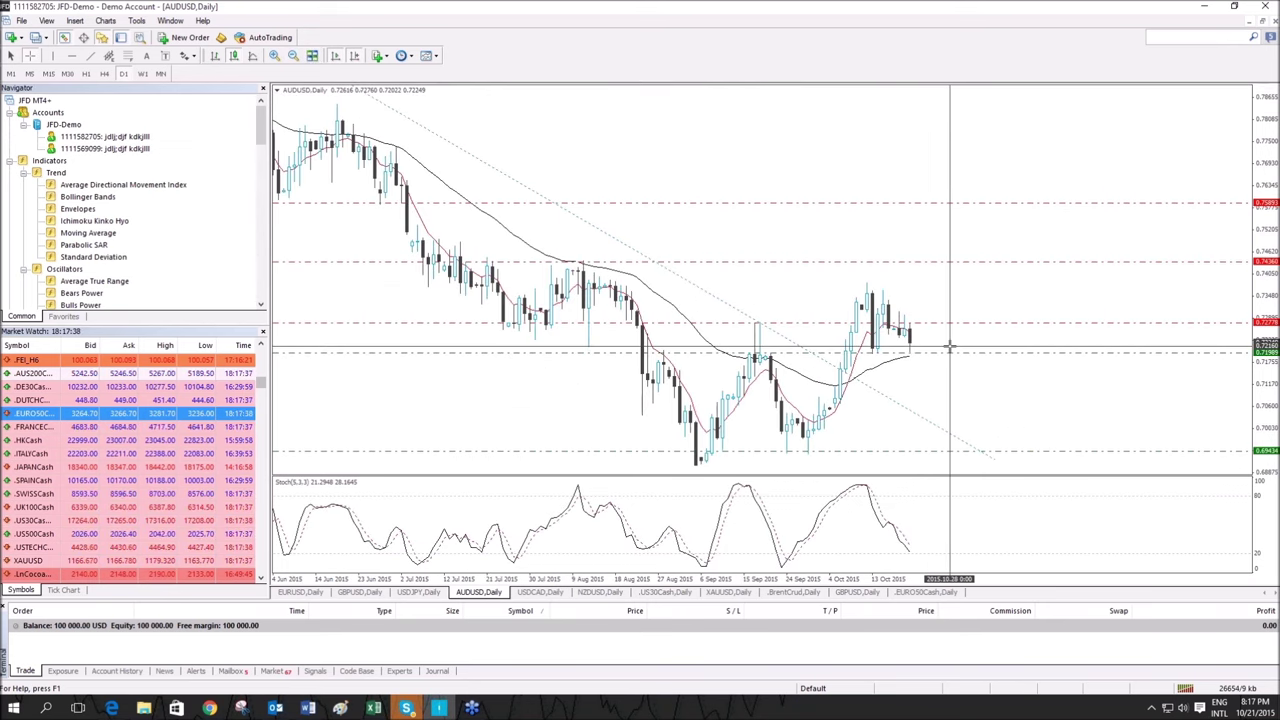
drag(929, 340, 938, 265)
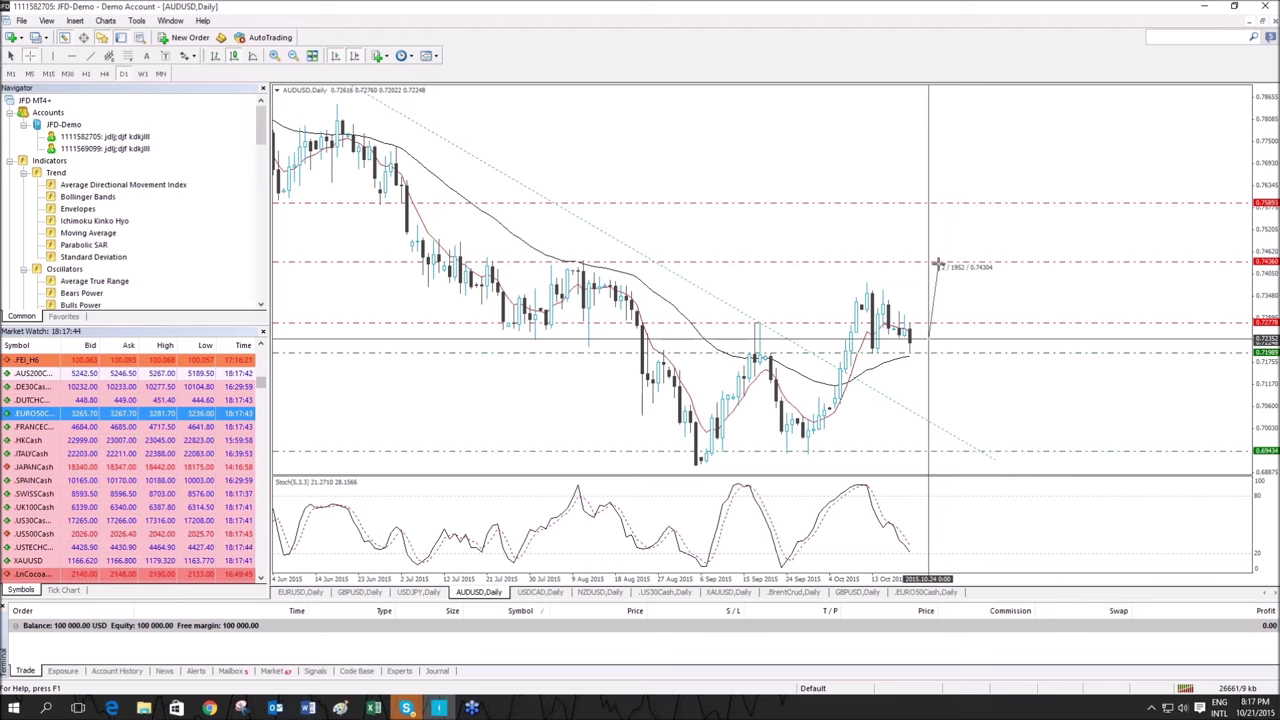
drag(938, 265, 935, 258)
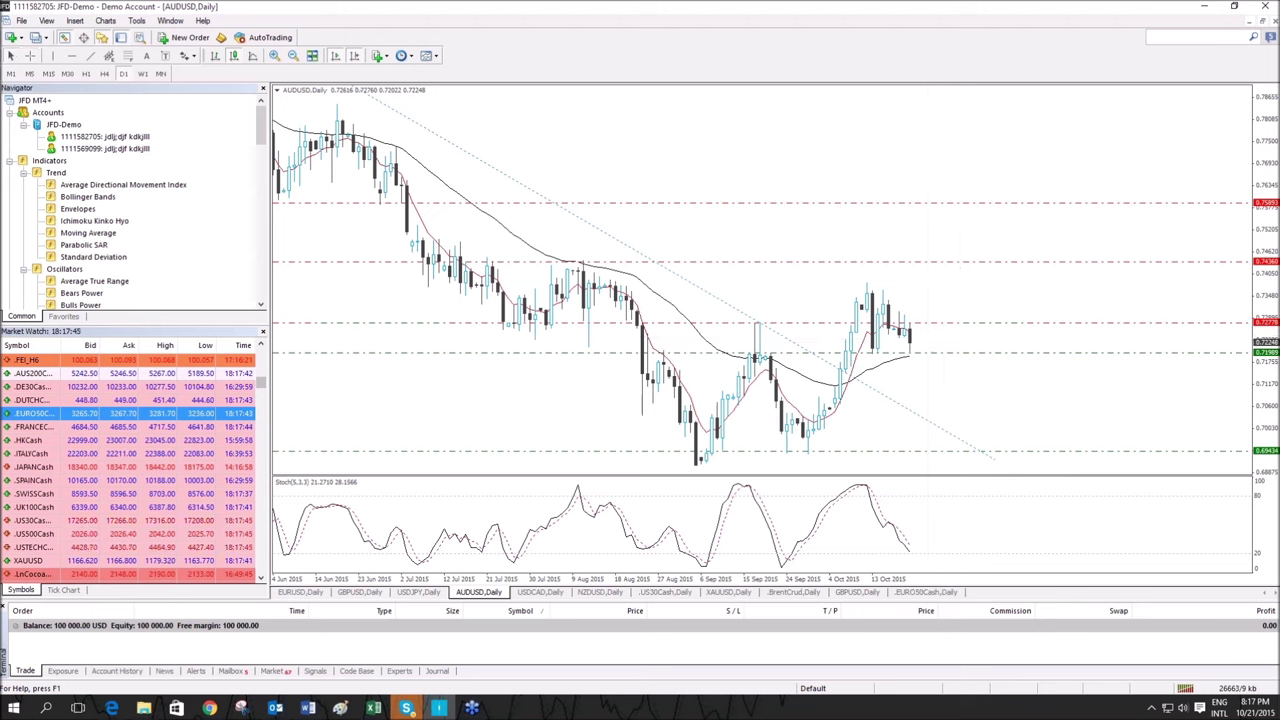
middle_click(944, 201)
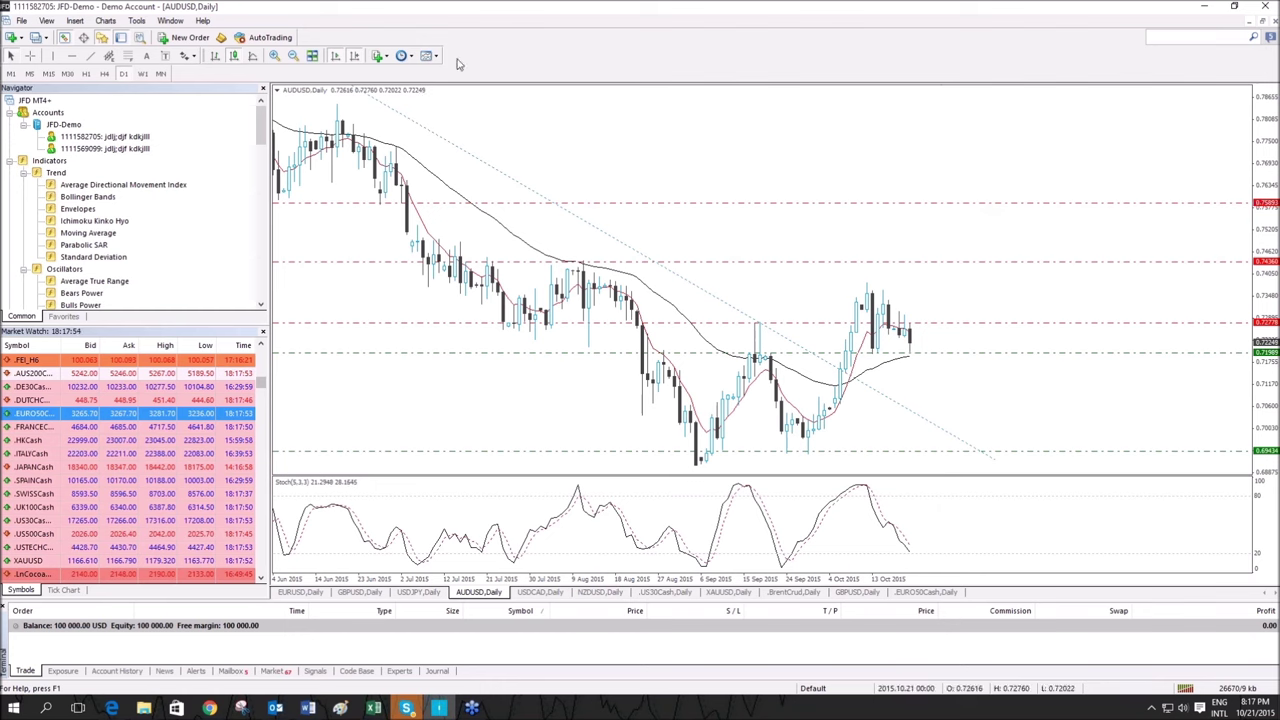
Examine AUDUSD on the weekly timeframe with the crosshair and switch the chart to monthly.
drag(693, 328, 704, 328)
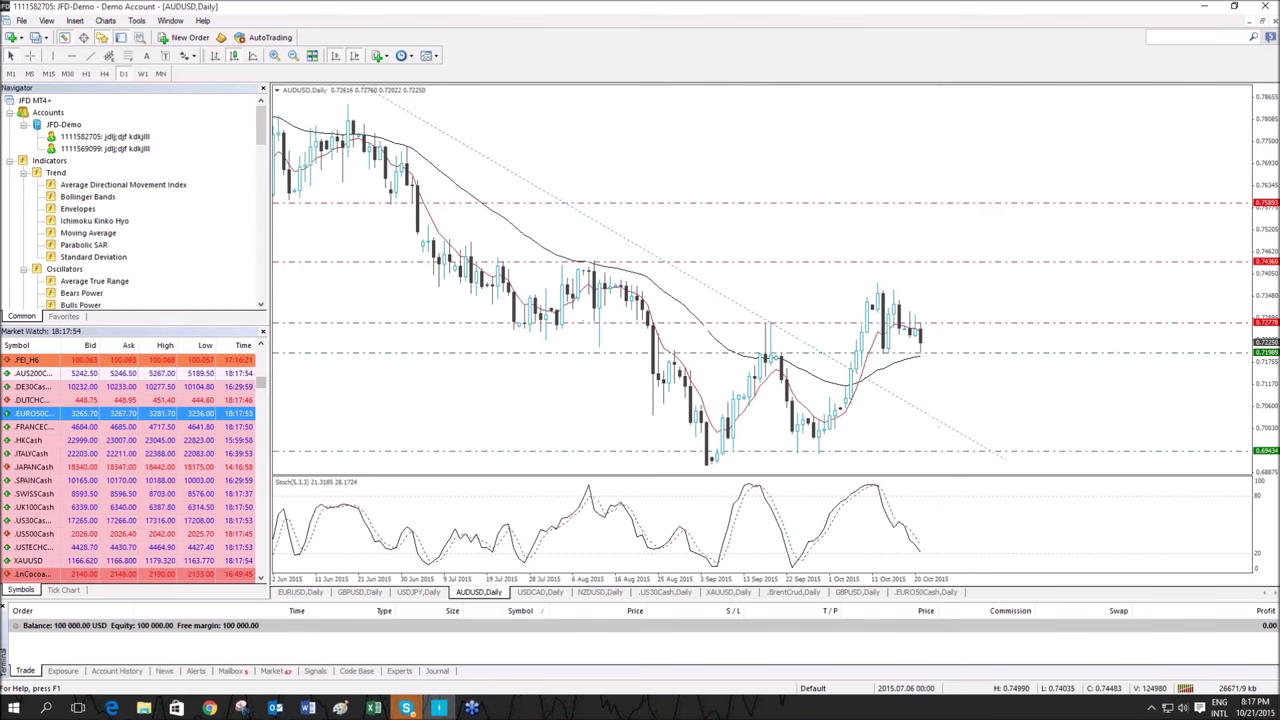
click(145, 74)
middle_click(957, 380)
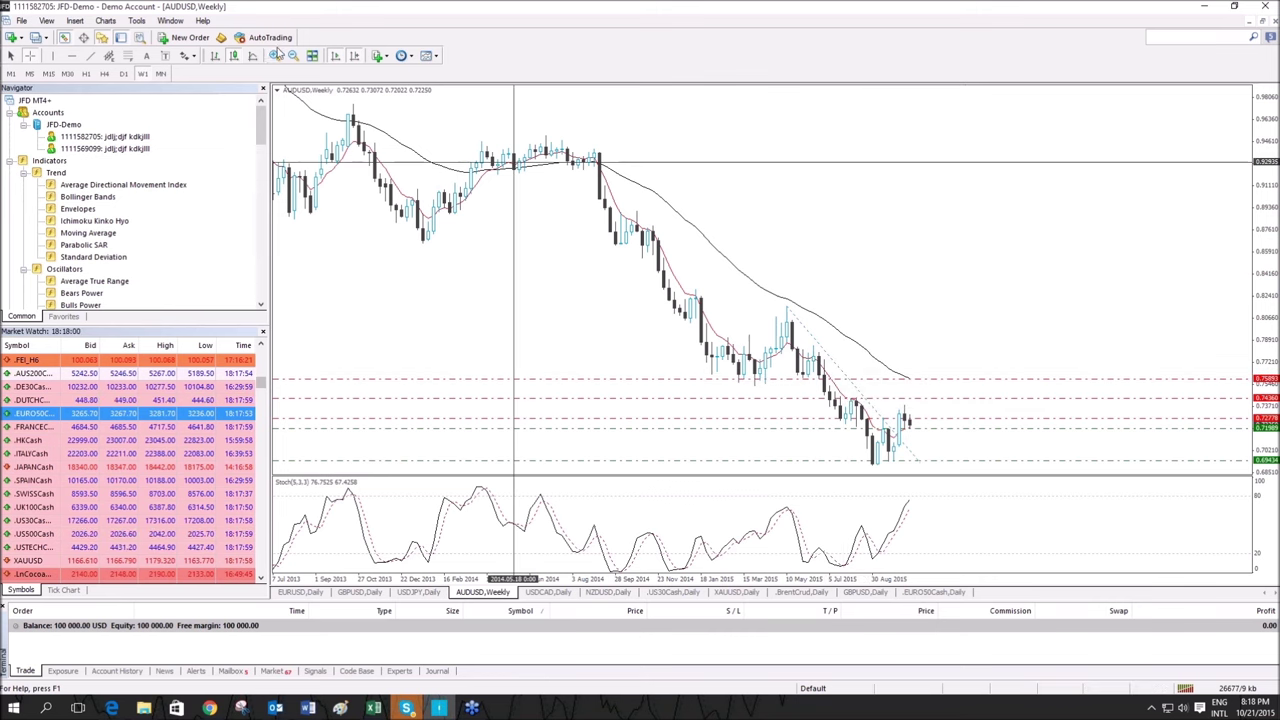
click(160, 74)
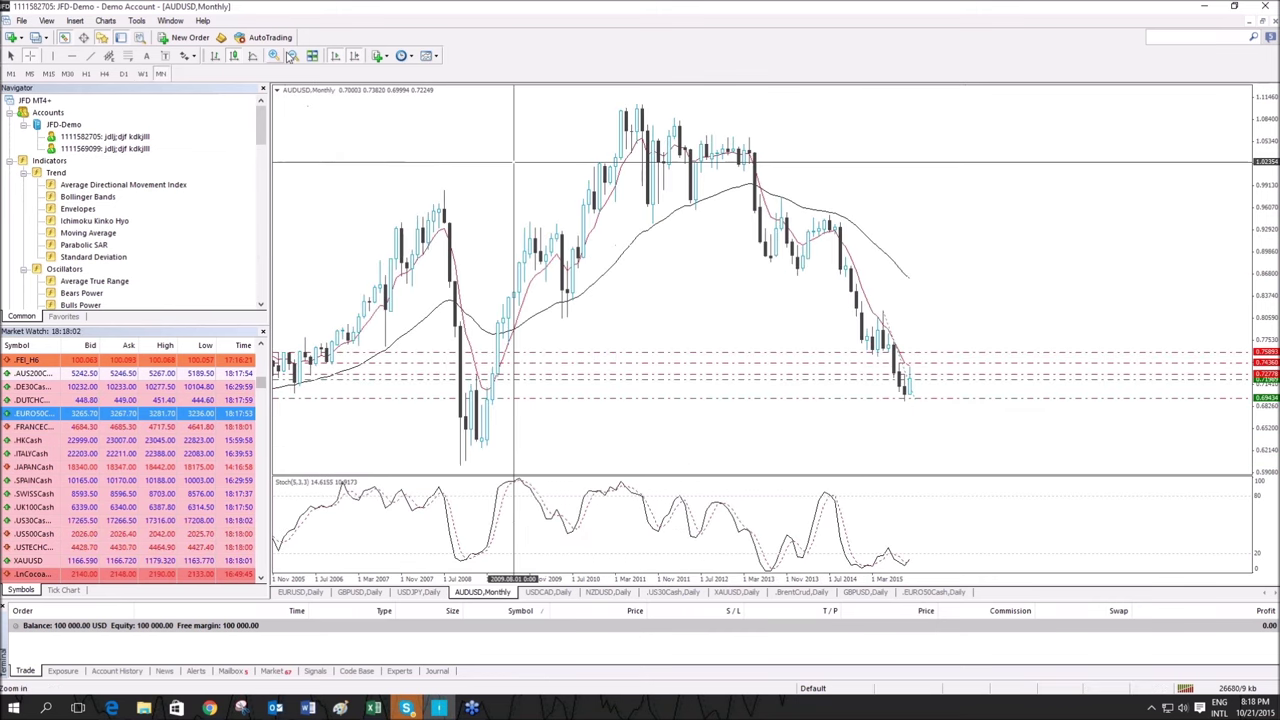
click(294, 57)
click(274, 56)
Delete all the horizontal lines from the AUDUSD chart.
click(583, 359)
key(BackSpace)
key(BackSpace)
key(BackSpace)
key(BackSpace)
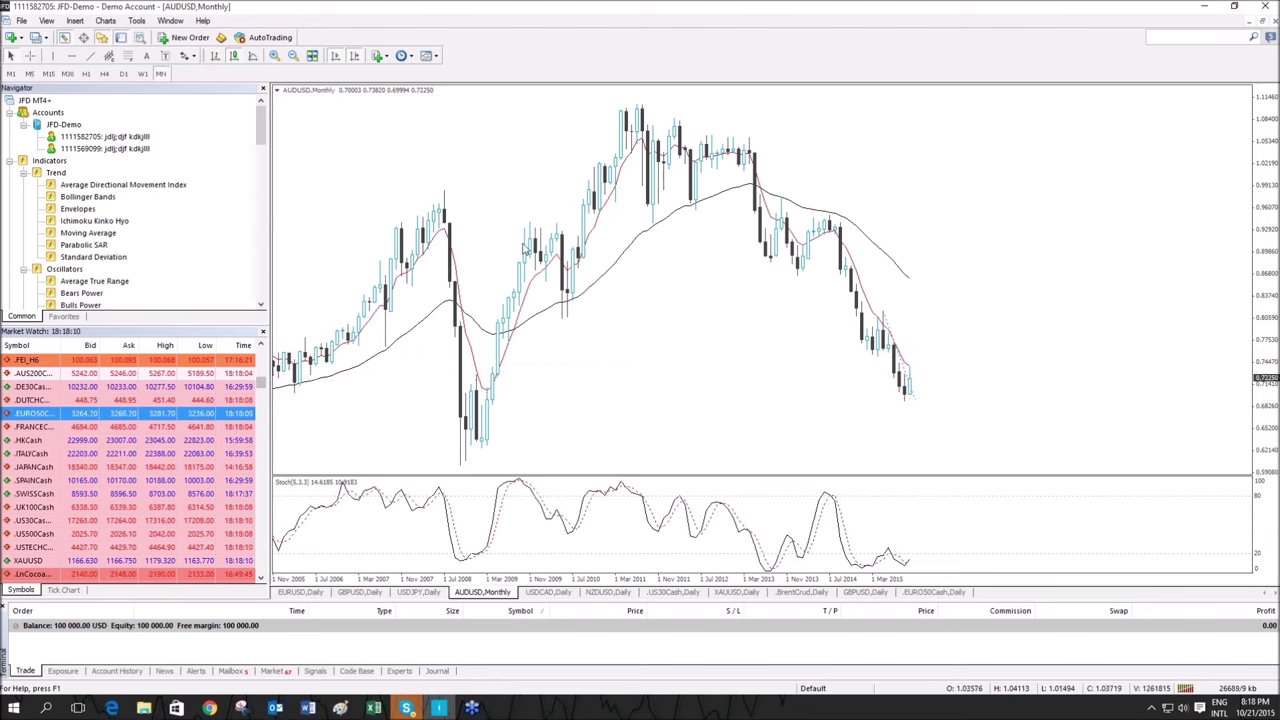
Draw a rising trendline on the AUDUSD monthly chart from the 2001 low through the 2008 low, extending past the current candle.
click(293, 56)
click(272, 56)
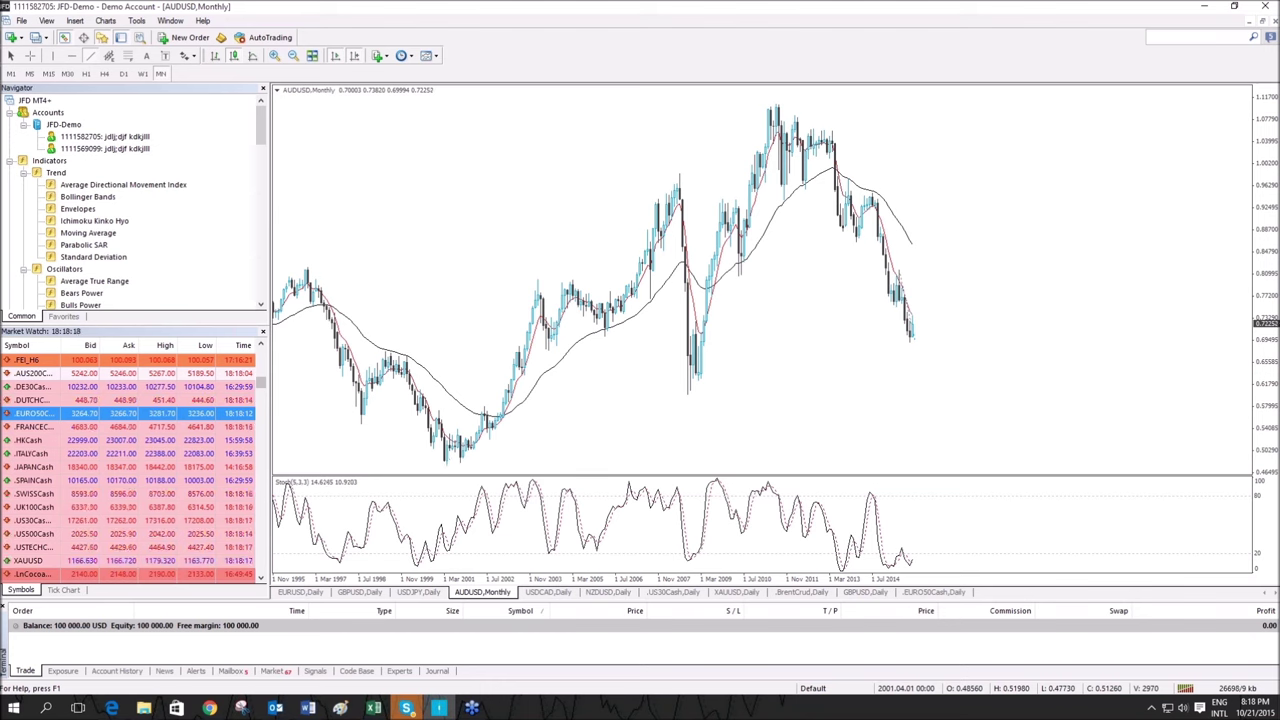
drag(447, 464, 1186, 257)
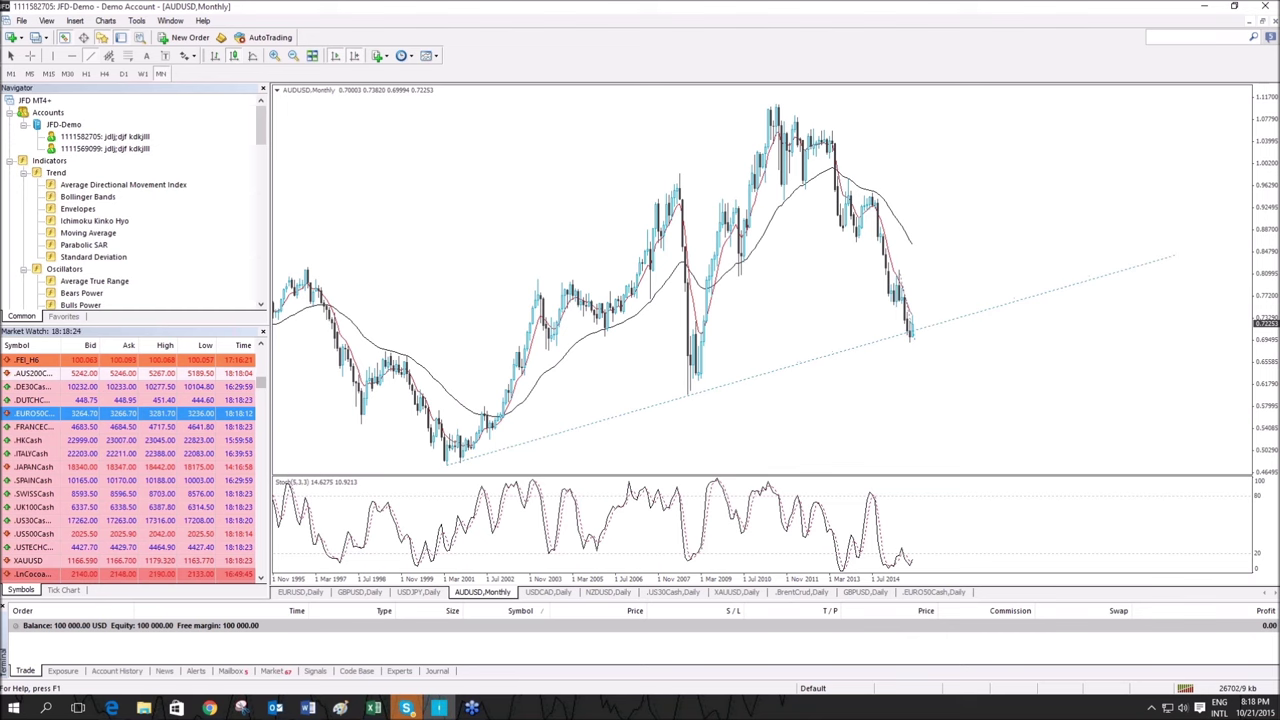
Examine the latest AUDUSD monthly candles against the rising trendline and the slower moving average above.
click(275, 58)
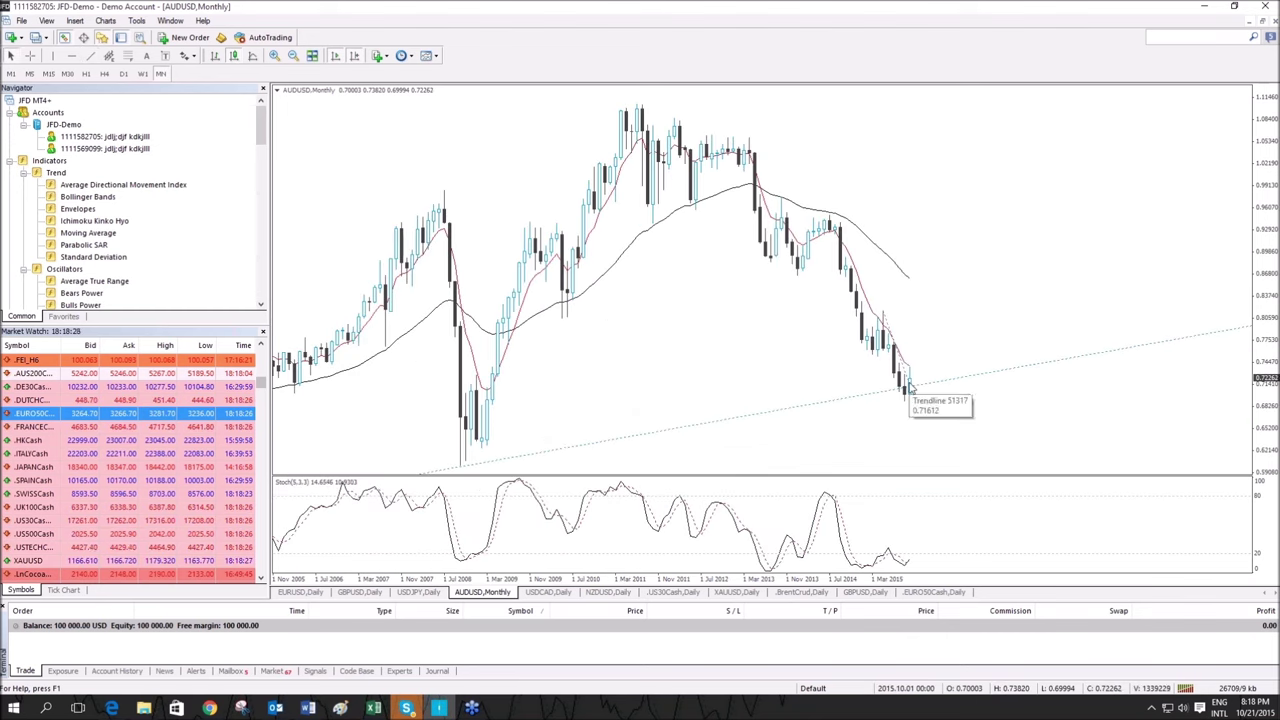
click(293, 56)
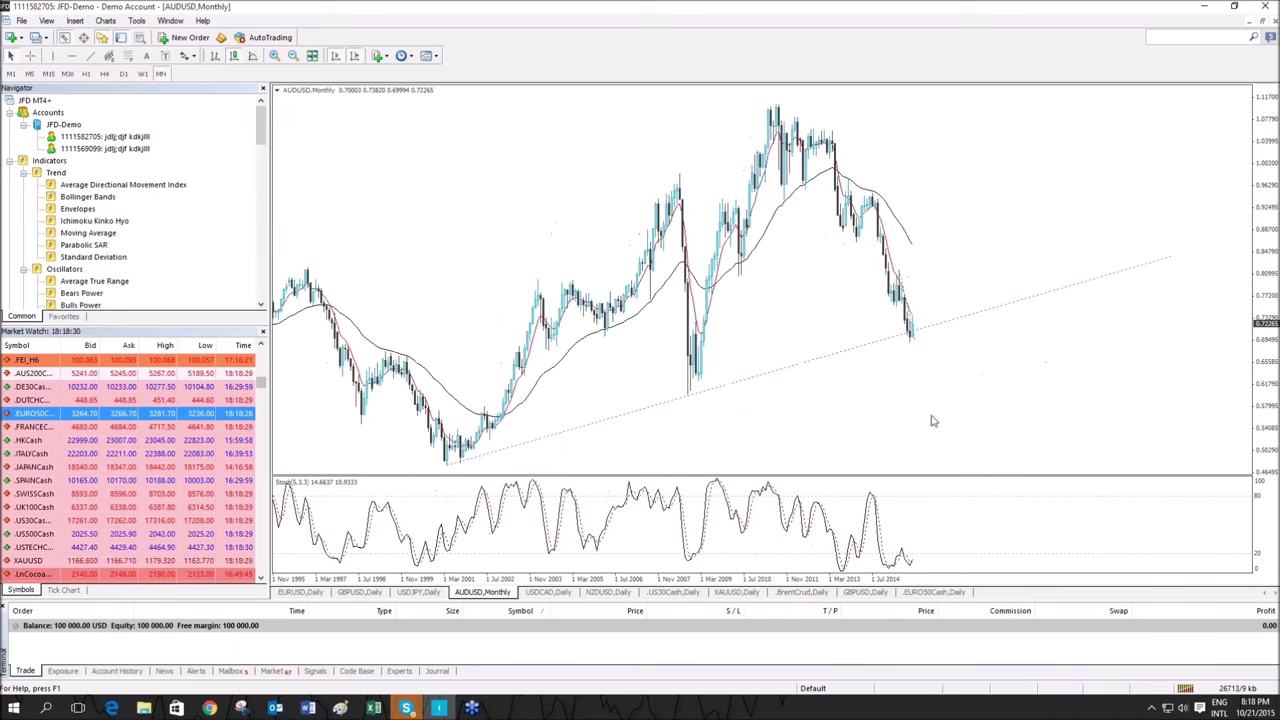
middle_click(926, 320)
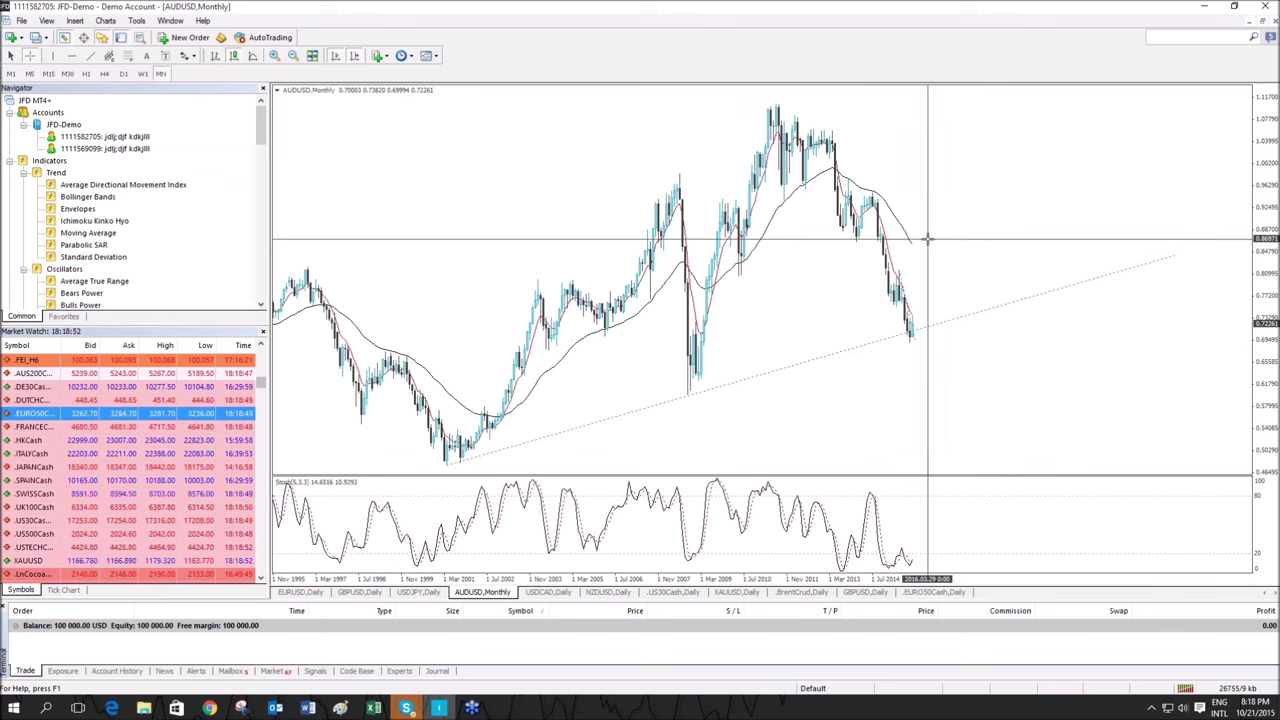
Return AUDUSD to the daily timeframe, comparing zoom levels and checking it against the weekly timeframe.
click(141, 74)
click(124, 74)
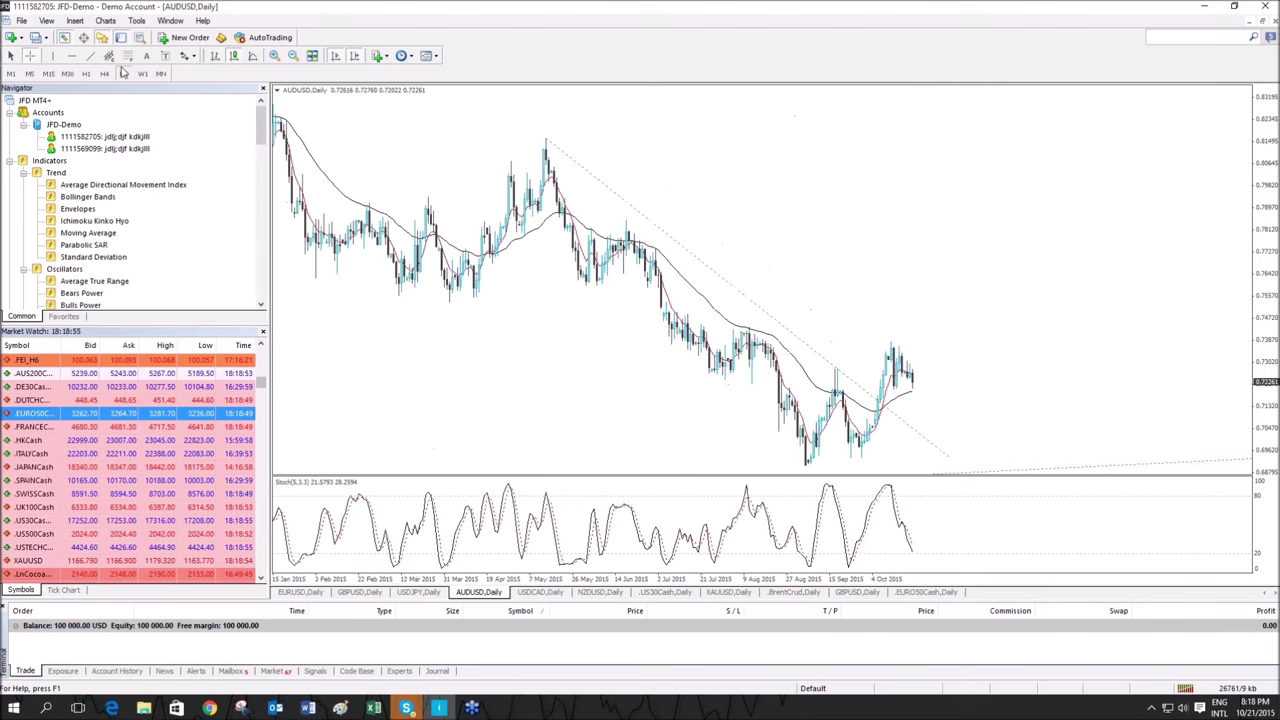
click(289, 56)
click(294, 55)
click(275, 56)
click(294, 56)
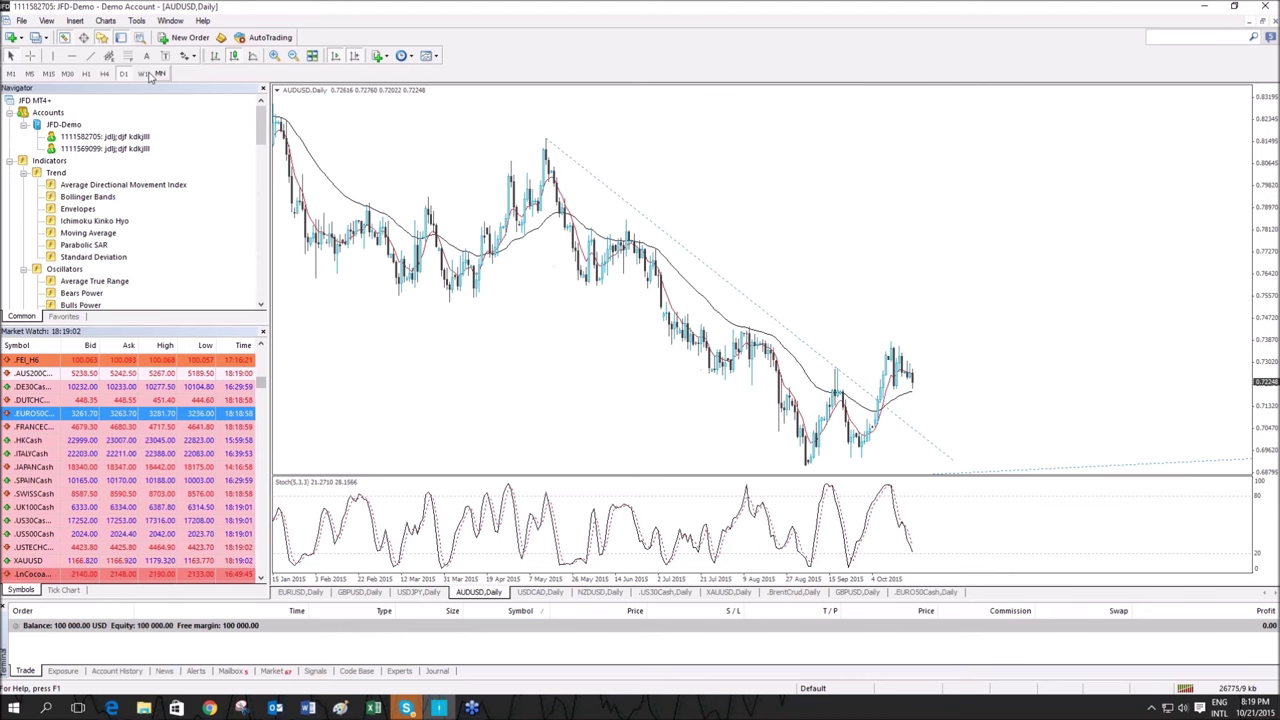
click(150, 78)
click(126, 76)
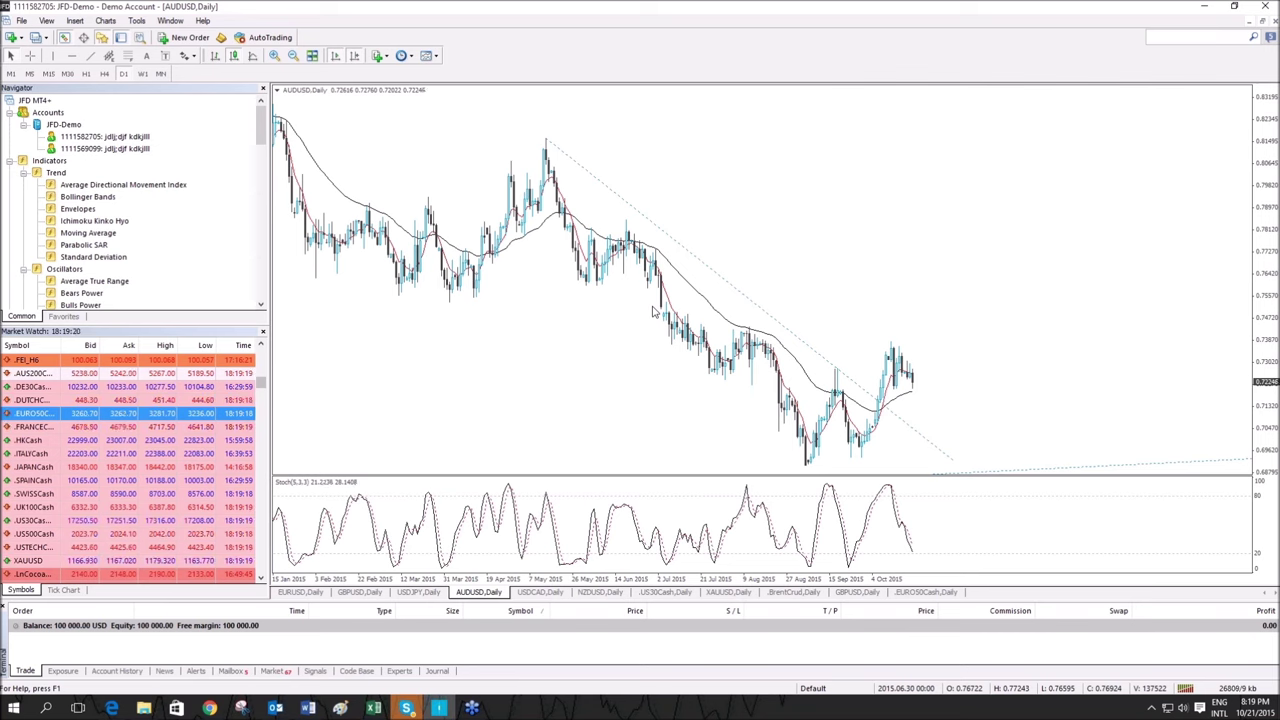
Measure on the AUDUSD daily chart from about 0.752 down to the latest price and trace further down toward the falling trendline.
middle_click(937, 314)
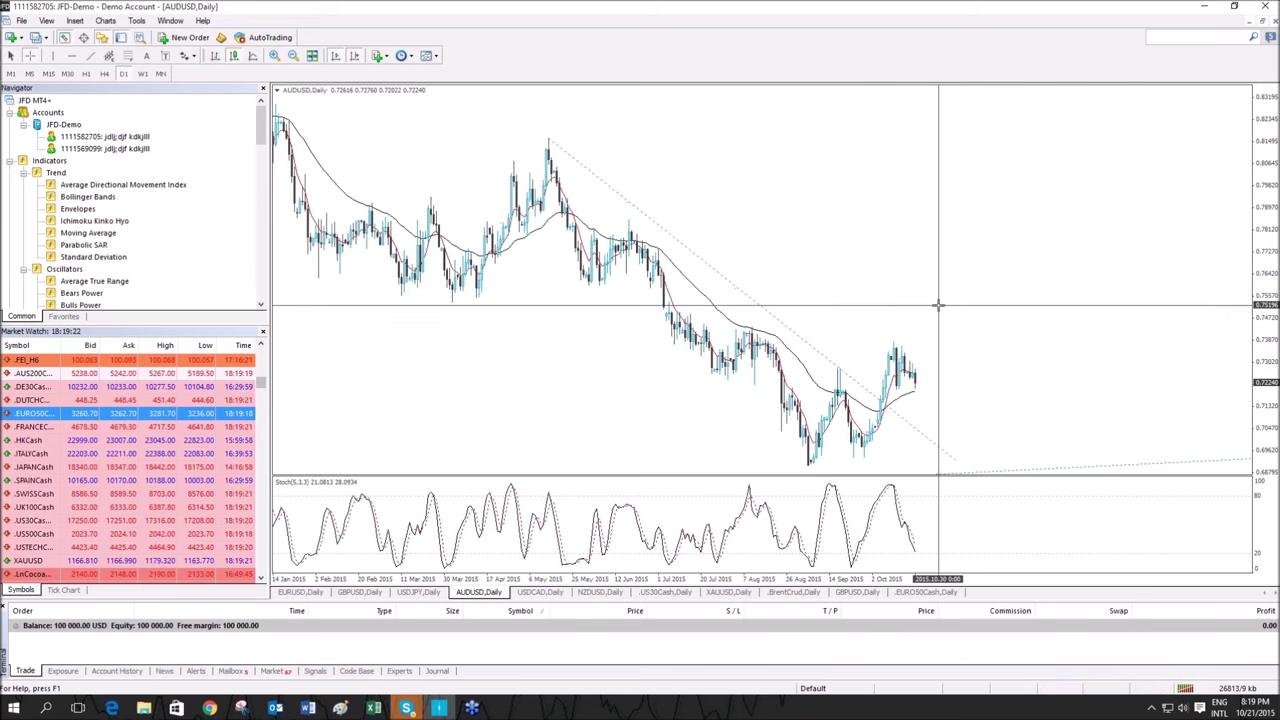
drag(938, 305, 932, 384)
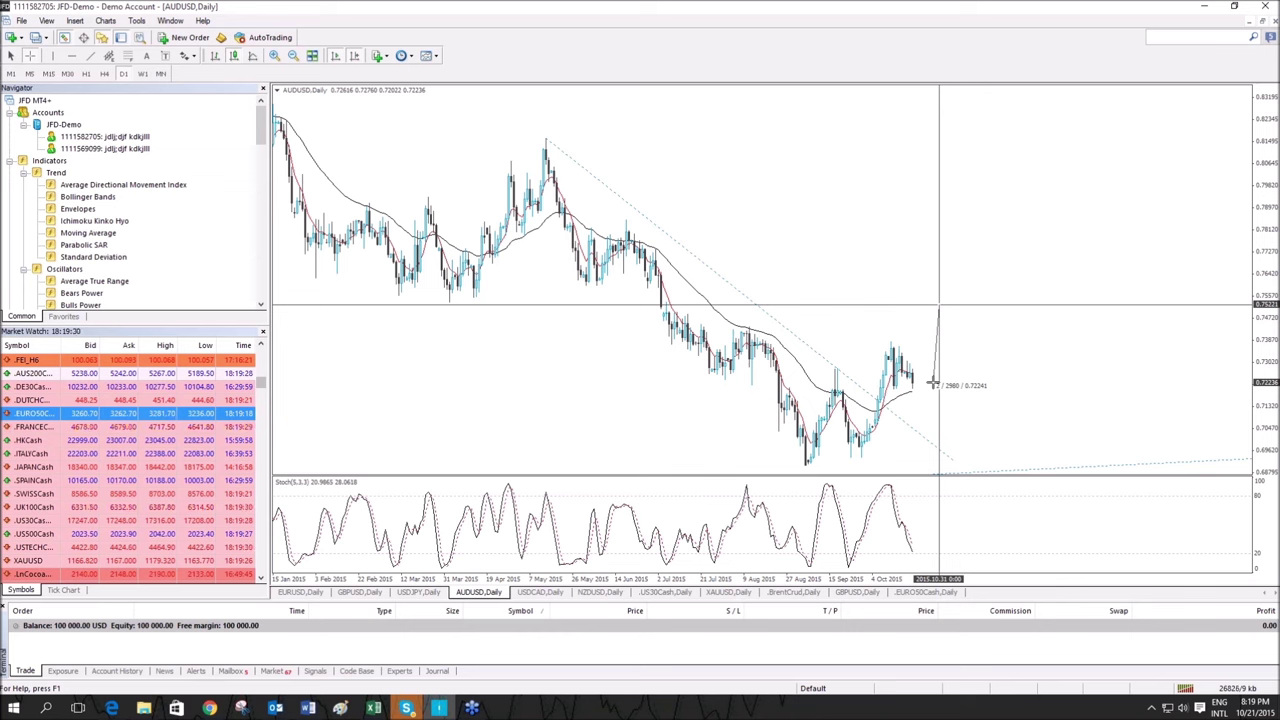
drag(932, 384, 932, 385)
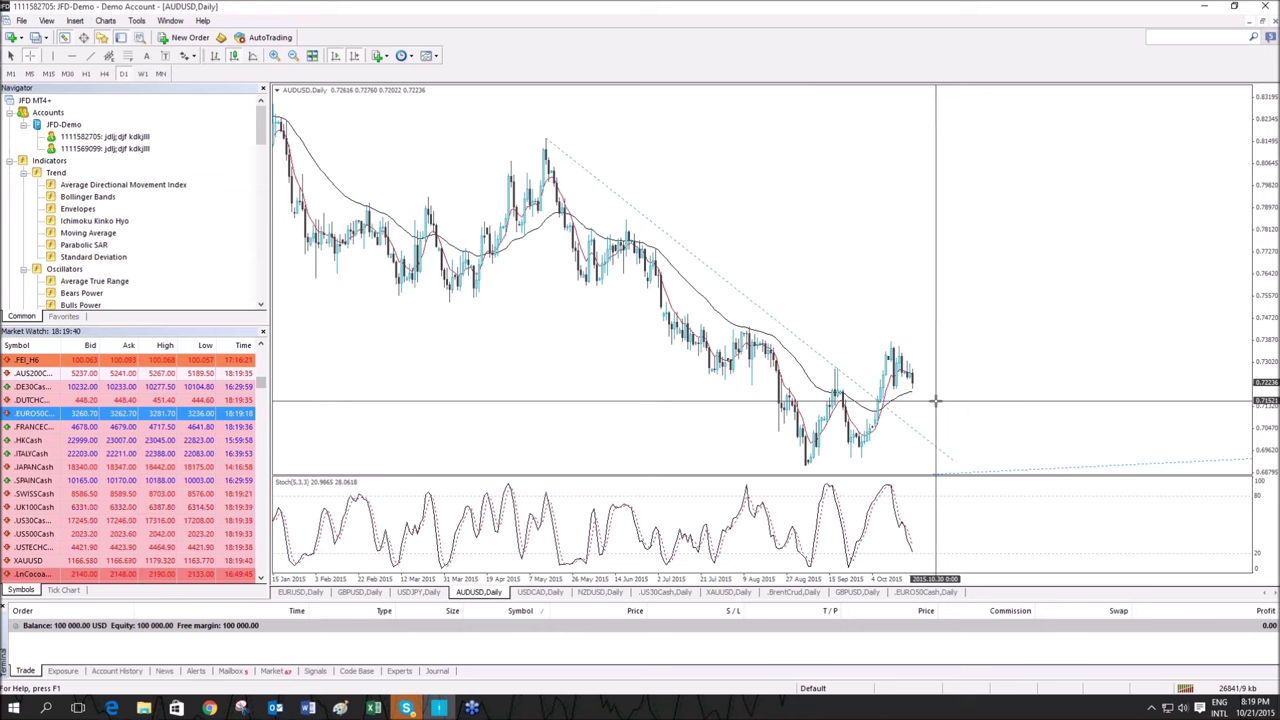
drag(936, 401, 952, 436)
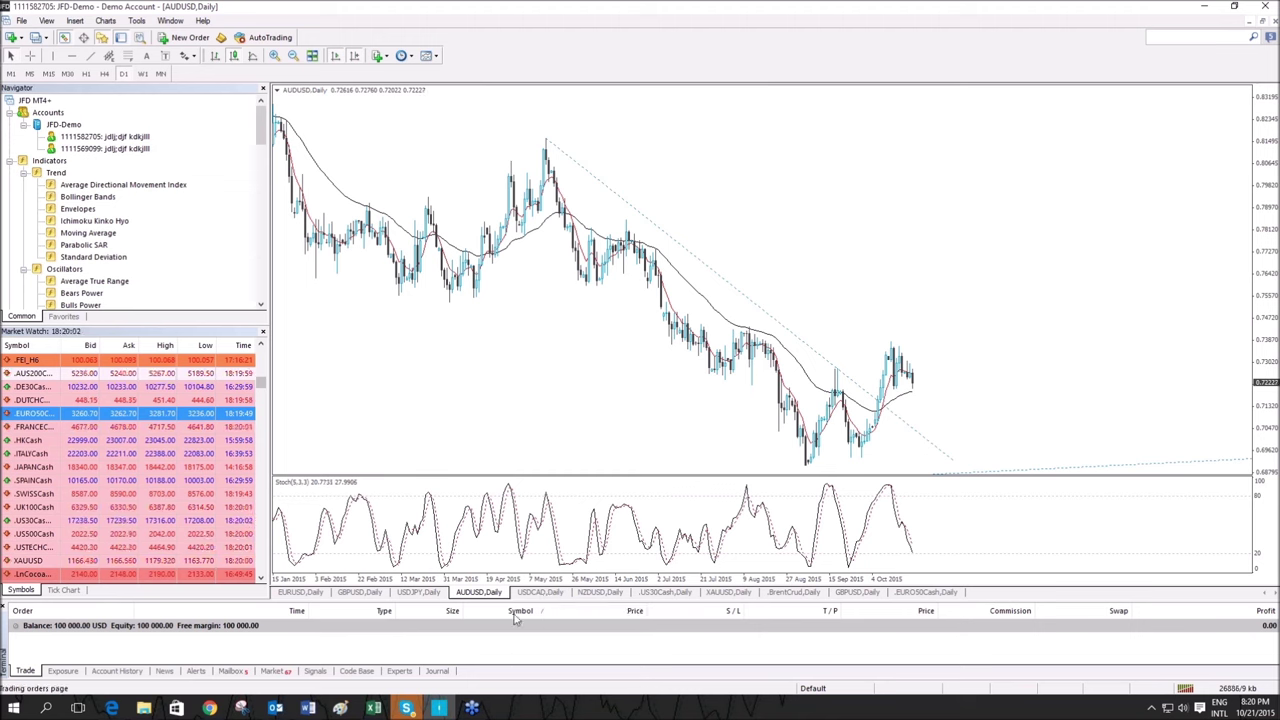
Switch to the USDCAD daily chart and trace its rising trendline from the May 2015 low with the crosshair.
click(547, 593)
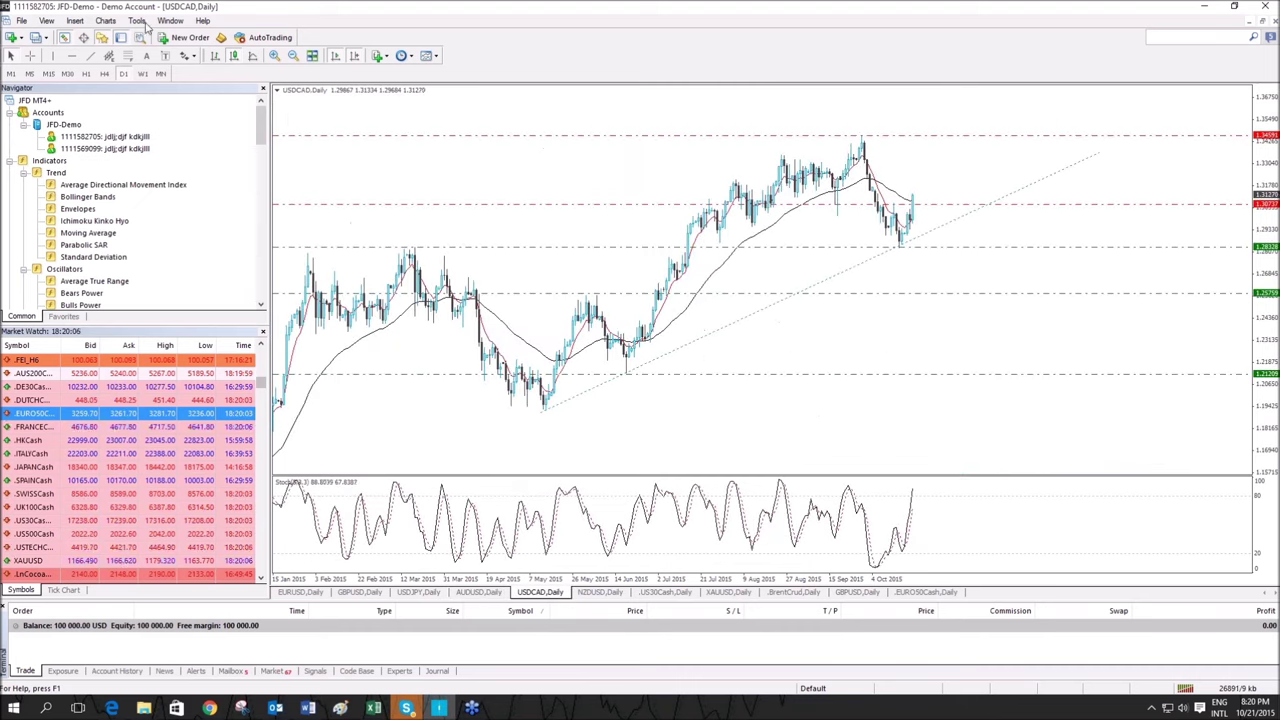
middle_click(543, 400)
drag(543, 412, 1160, 126)
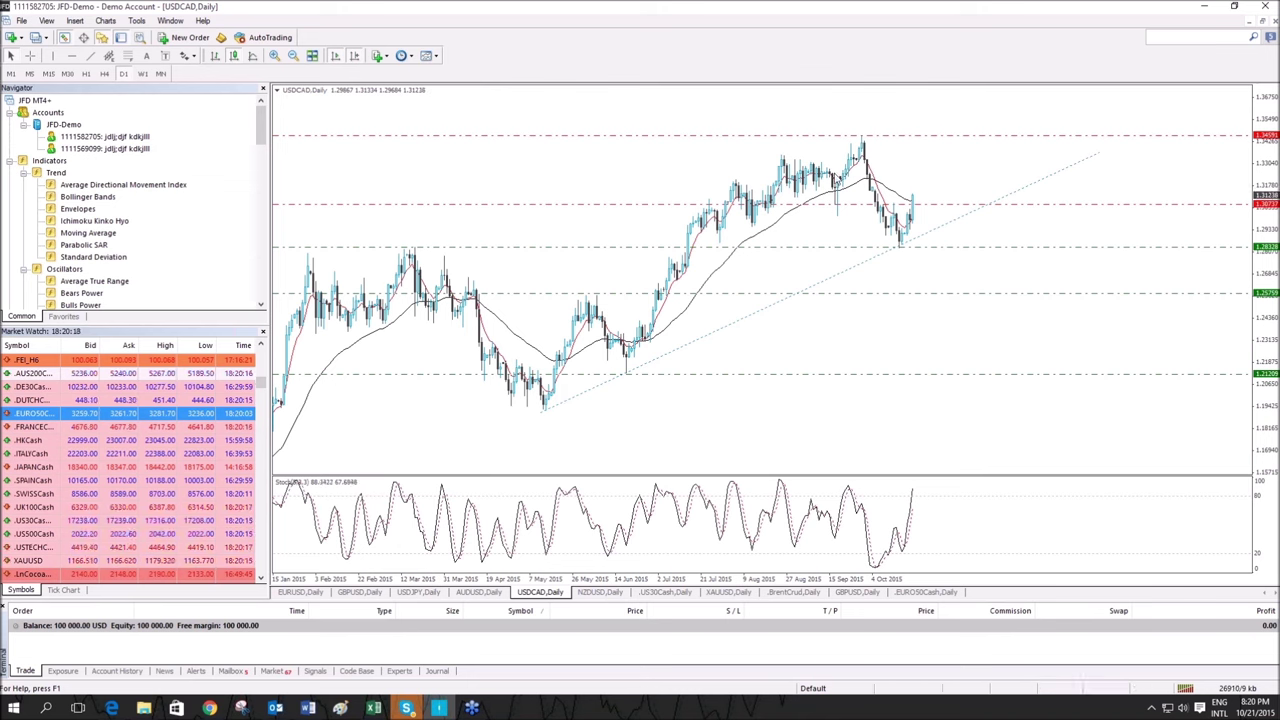
Switch USDCAD to the weekly timeframe and check the horizontal level near 1.283 against the early 2015 highs and the latest lows.
click(142, 74)
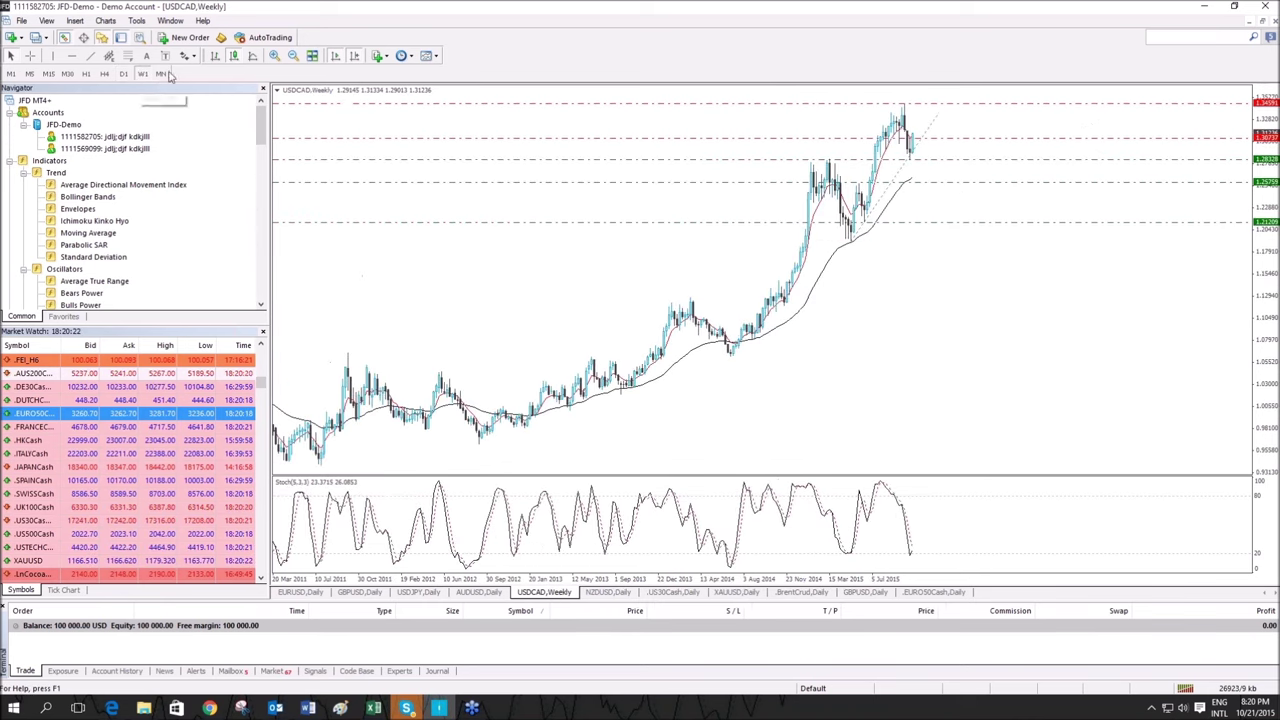
click(274, 55)
middle_click(688, 168)
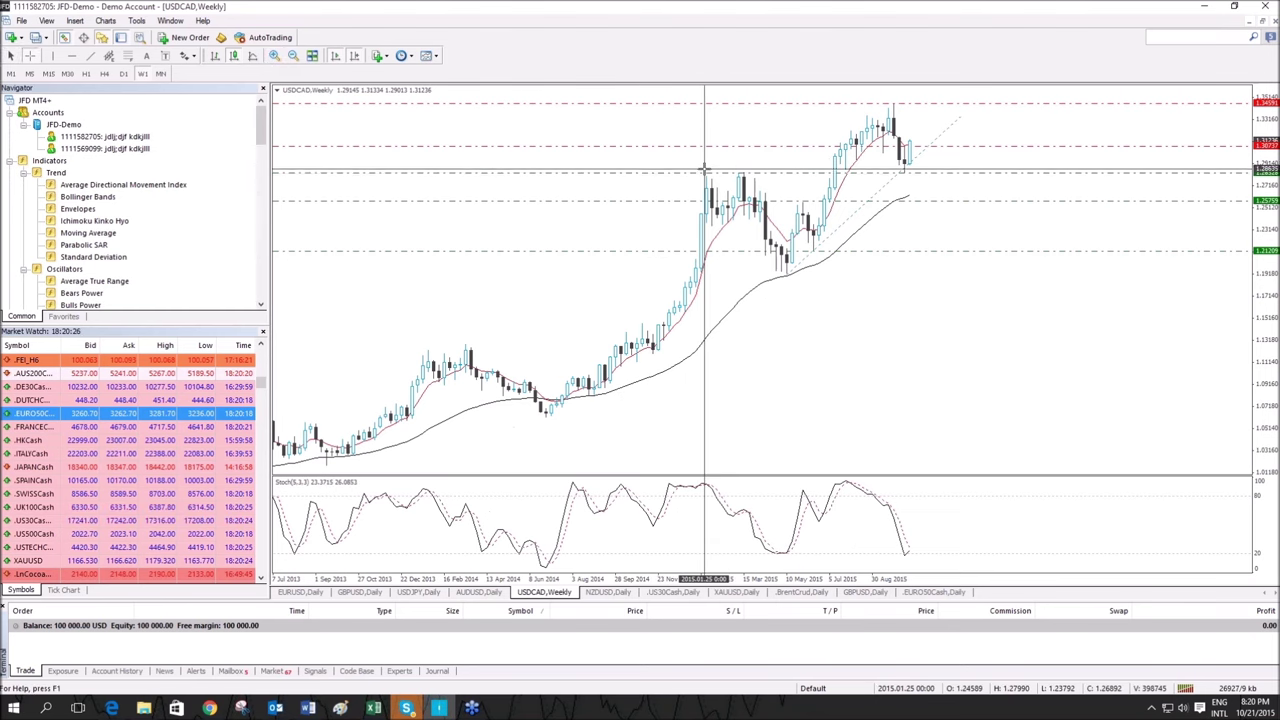
key(plus)
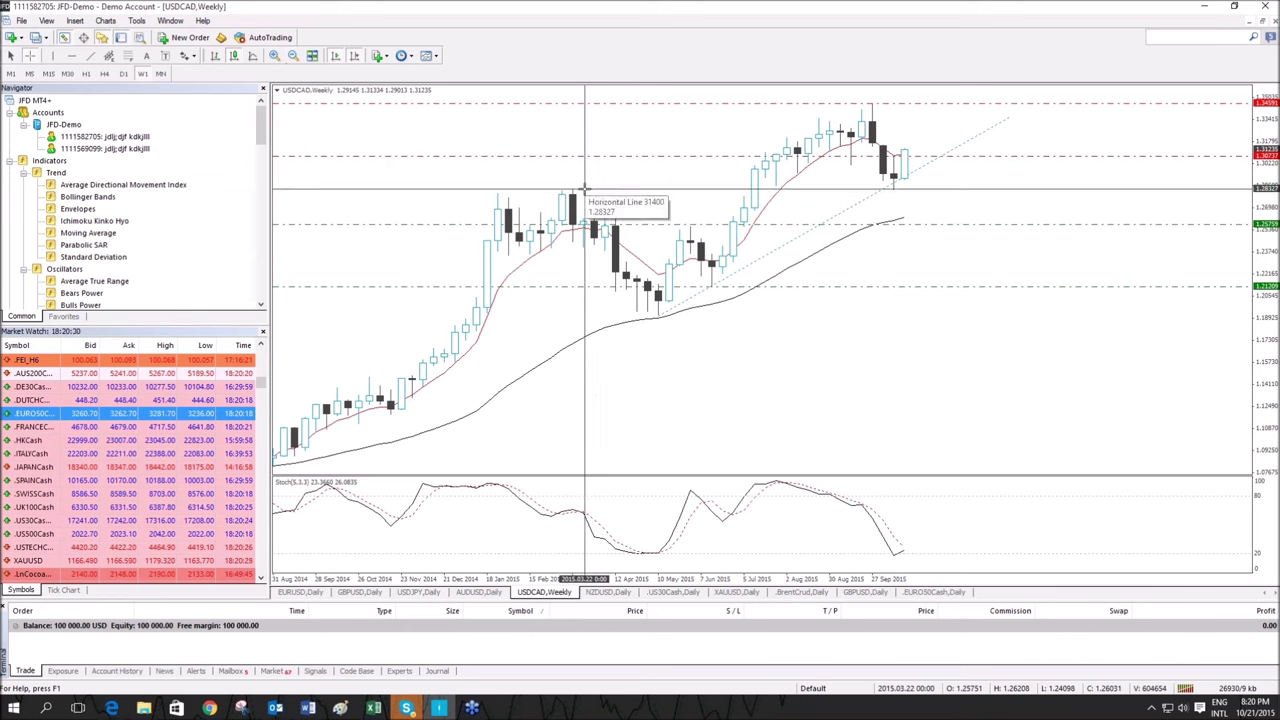
double_click(585, 189)
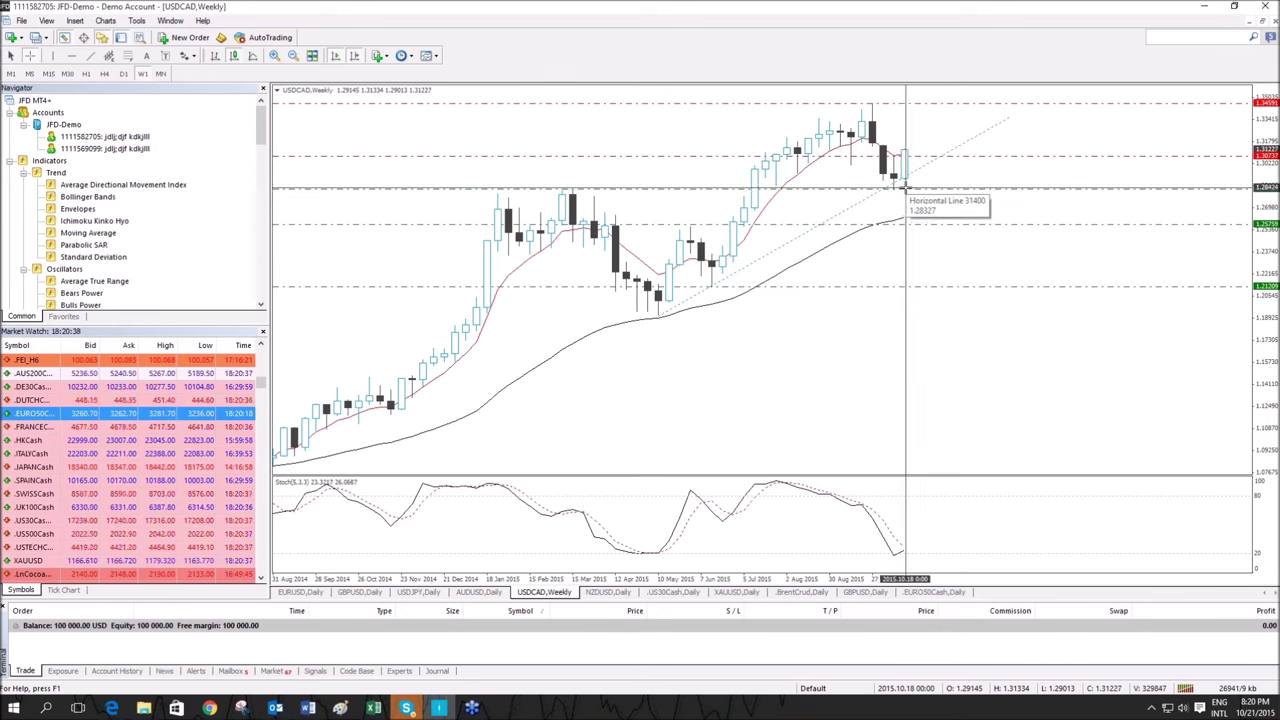
click(905, 188)
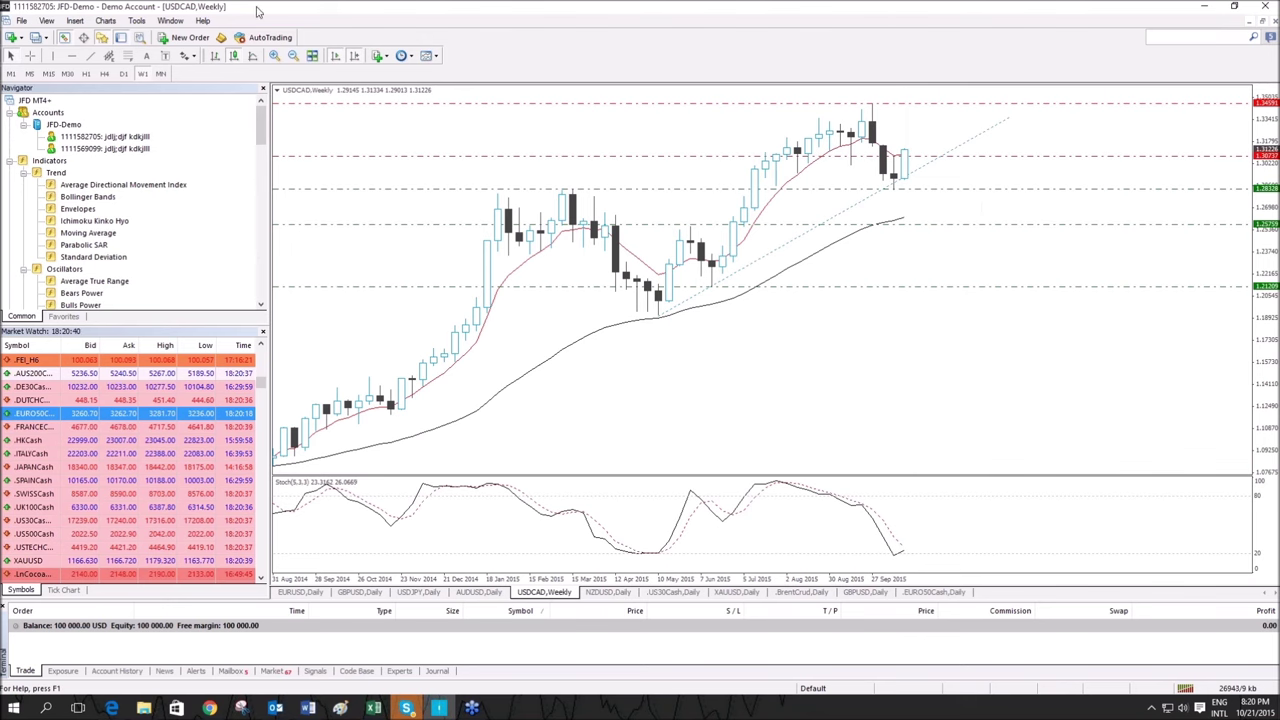
Examine the highest horizontal level, near 1.346, against the recent peak on the USDCAD weekly chart.
click(293, 55)
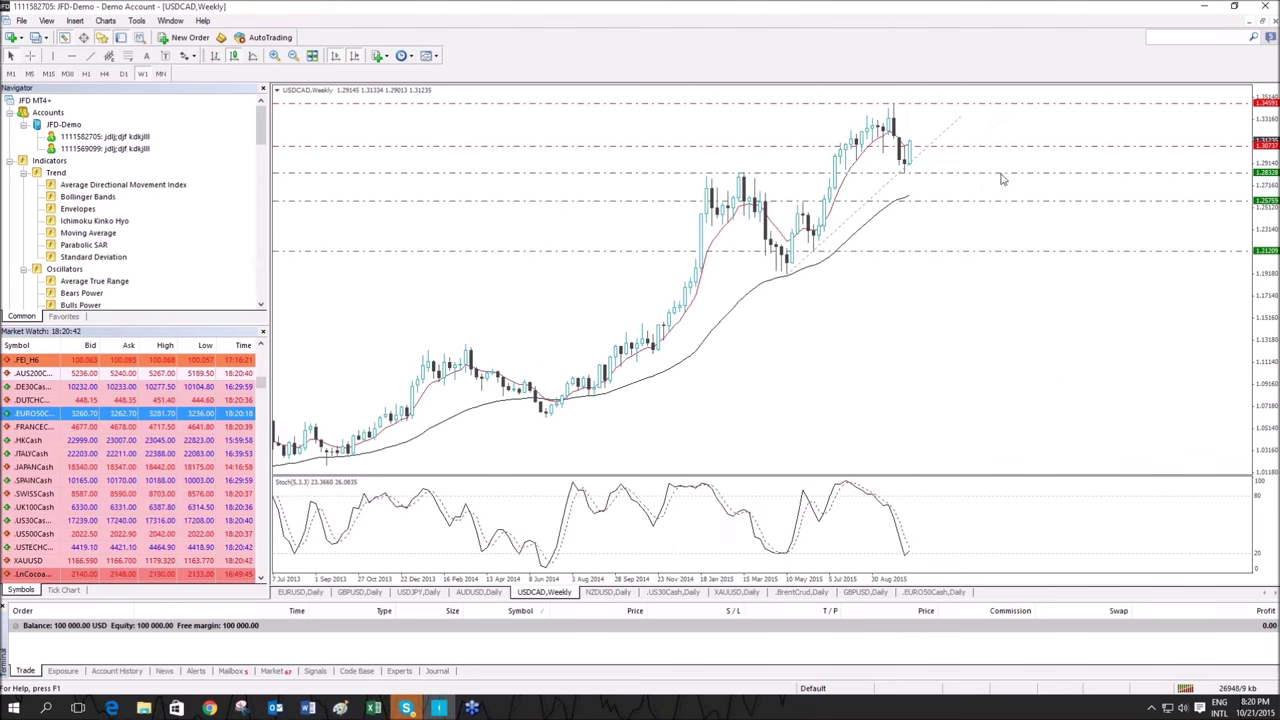
middle_click(936, 150)
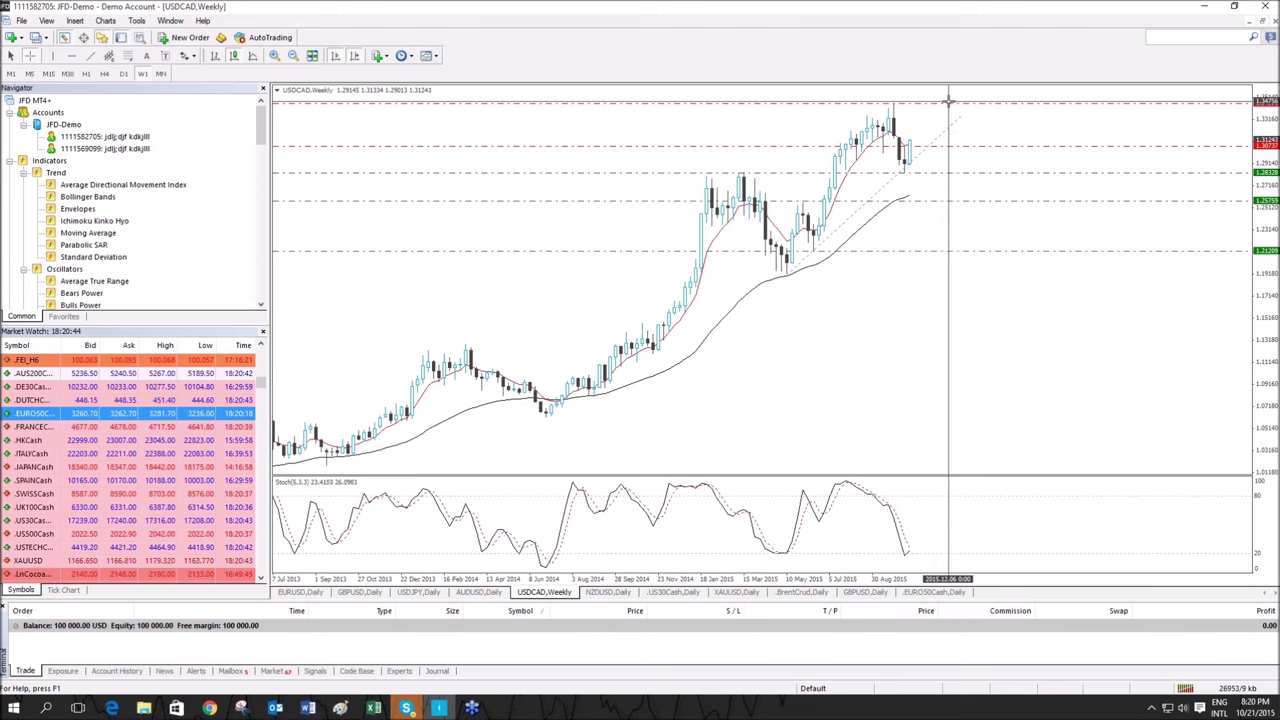
double_click(956, 104)
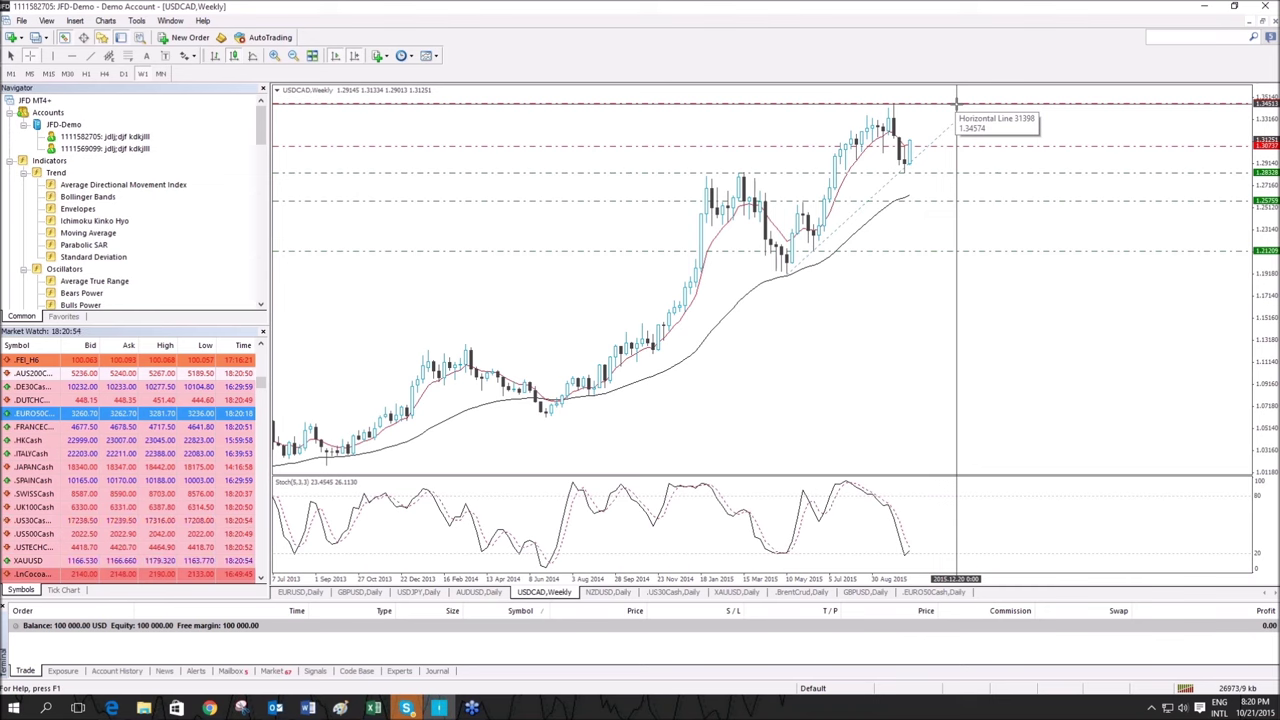
Return USDCAD to the daily timeframe and draw a Fibonacci retracement from the late September high to the mid-October low.
click(124, 75)
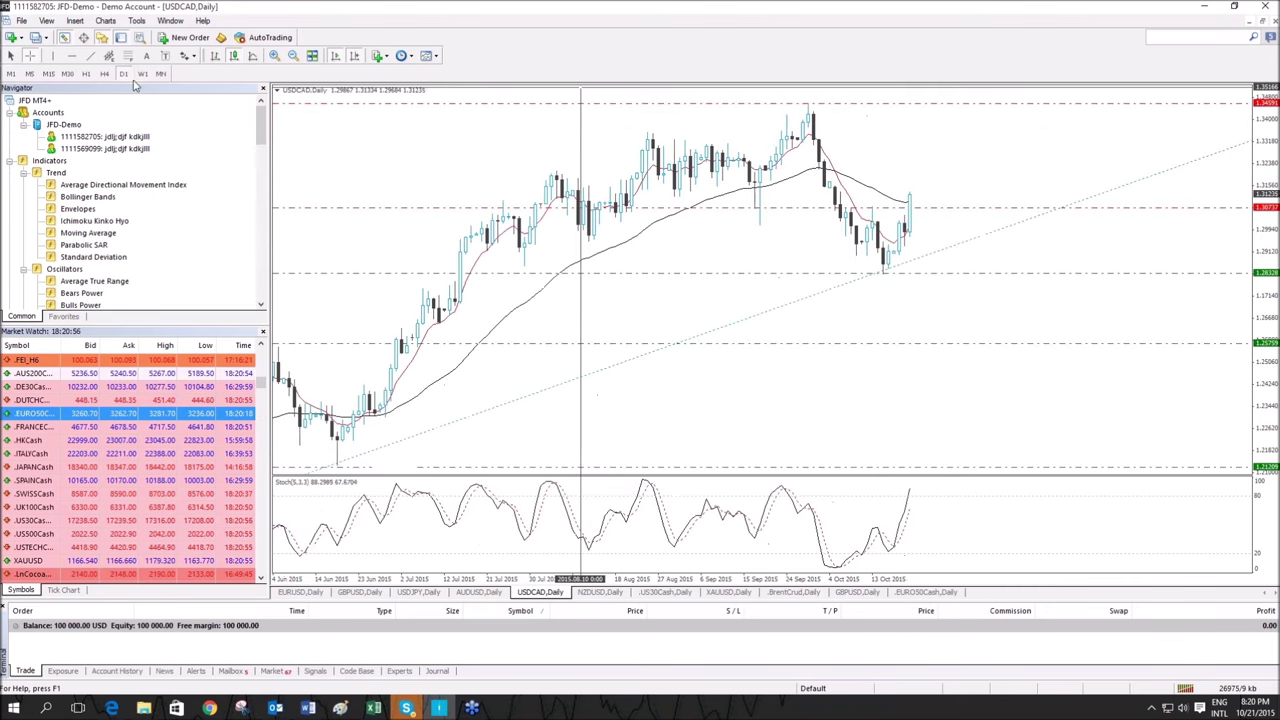
click(120, 56)
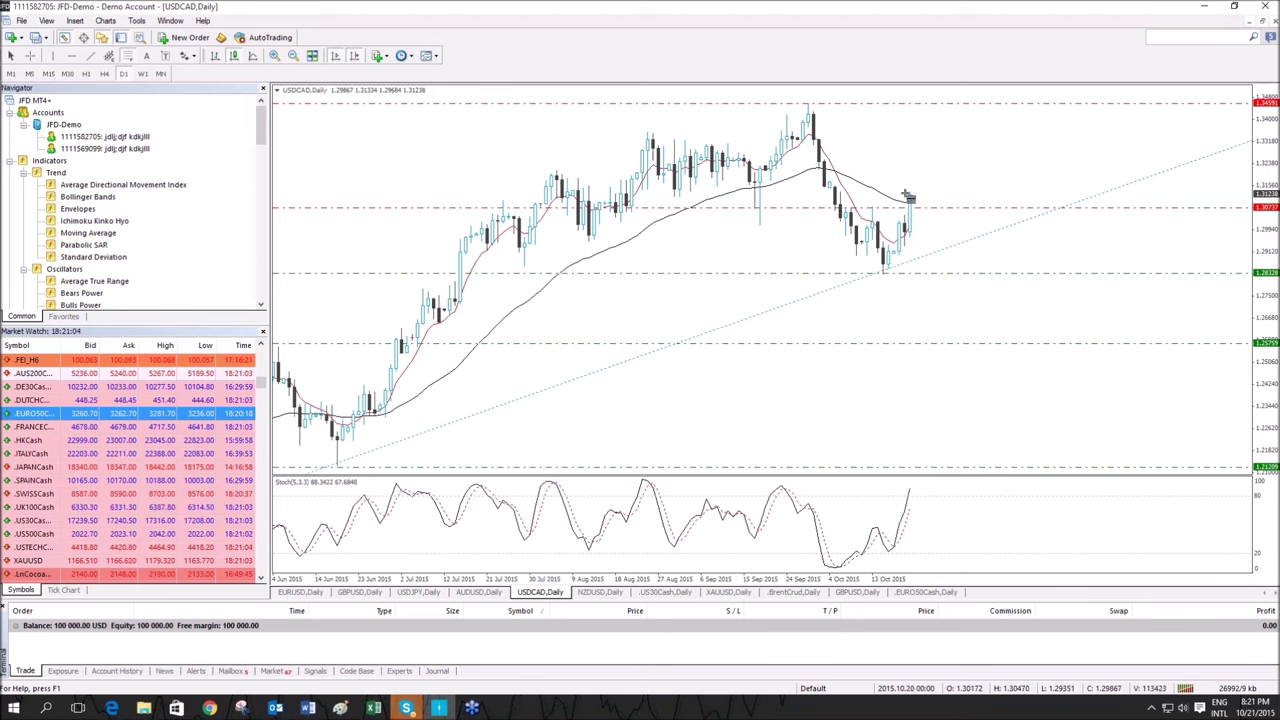
mouse_move(810, 106)
mouse_down()
mouse_move(850, 160)
mouse_move(896, 280)
mouse_move(888, 269)
mouse_up()
Examine the 50.0 retracement level, then trace from the latest price past the rising trendline down to the level near 1.257.
middle_click(940, 187)
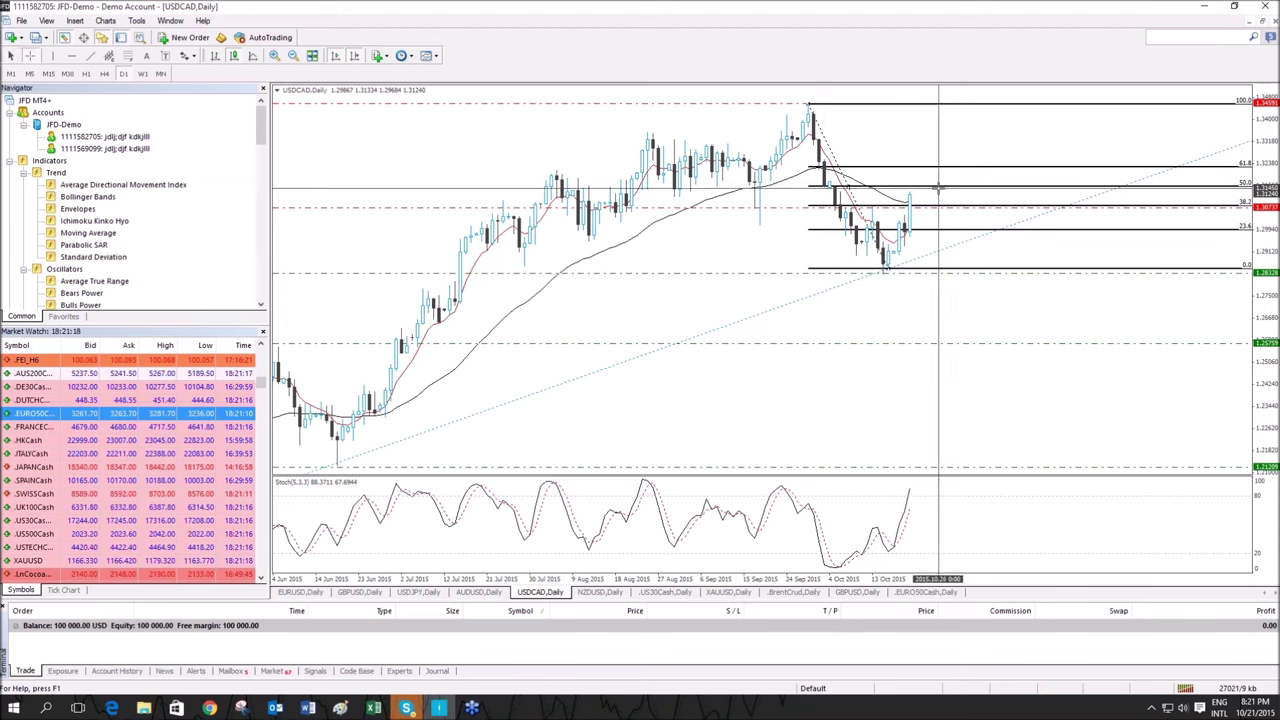
drag(852, 188, 886, 271)
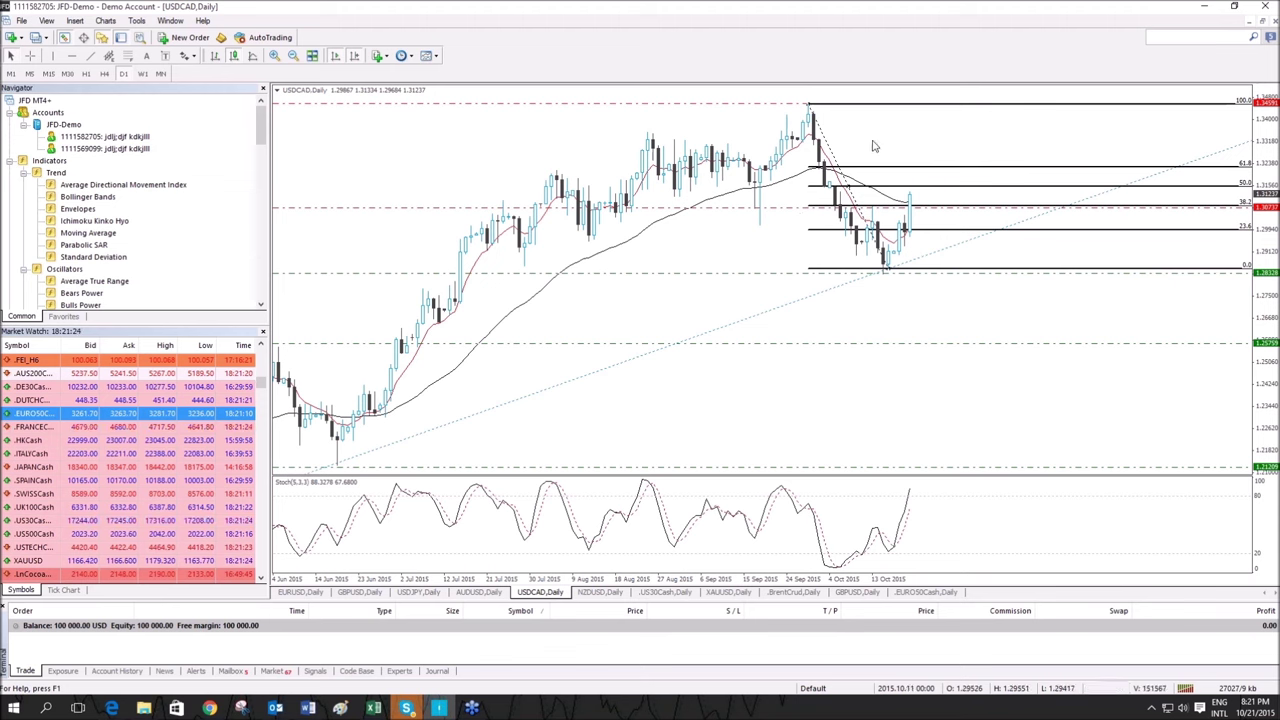
middle_click(774, 197)
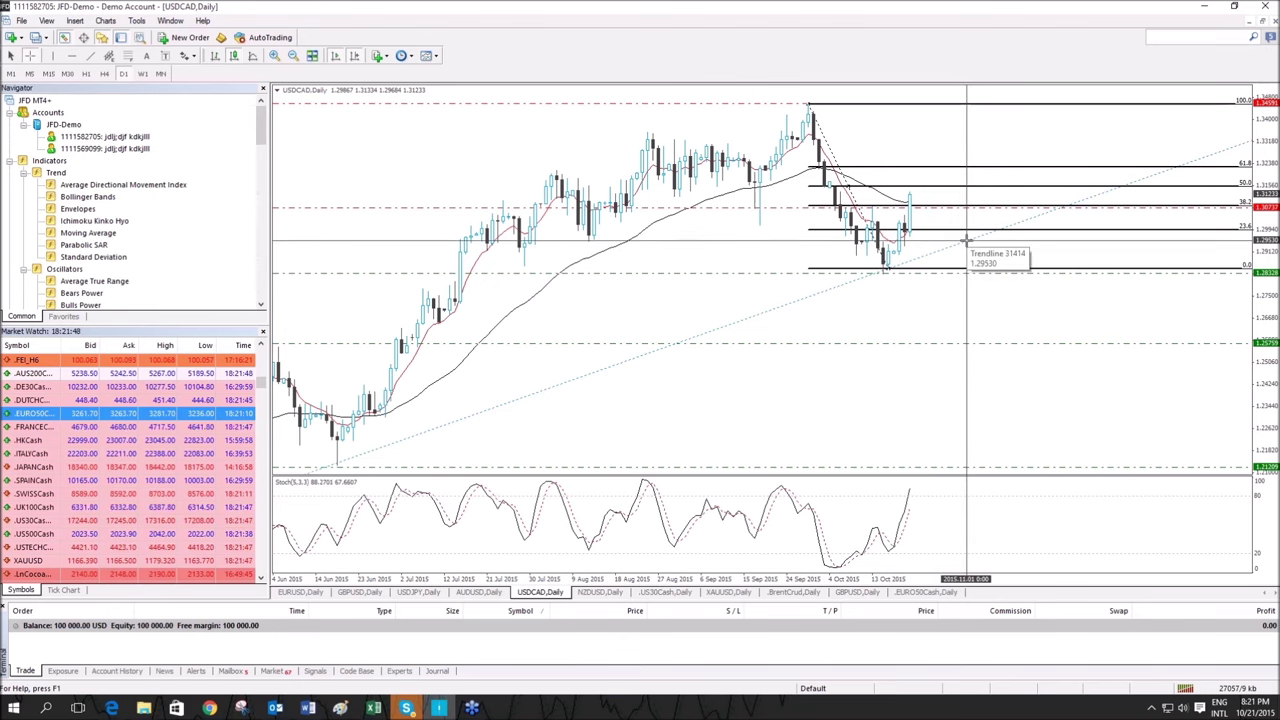
drag(921, 197, 973, 344)
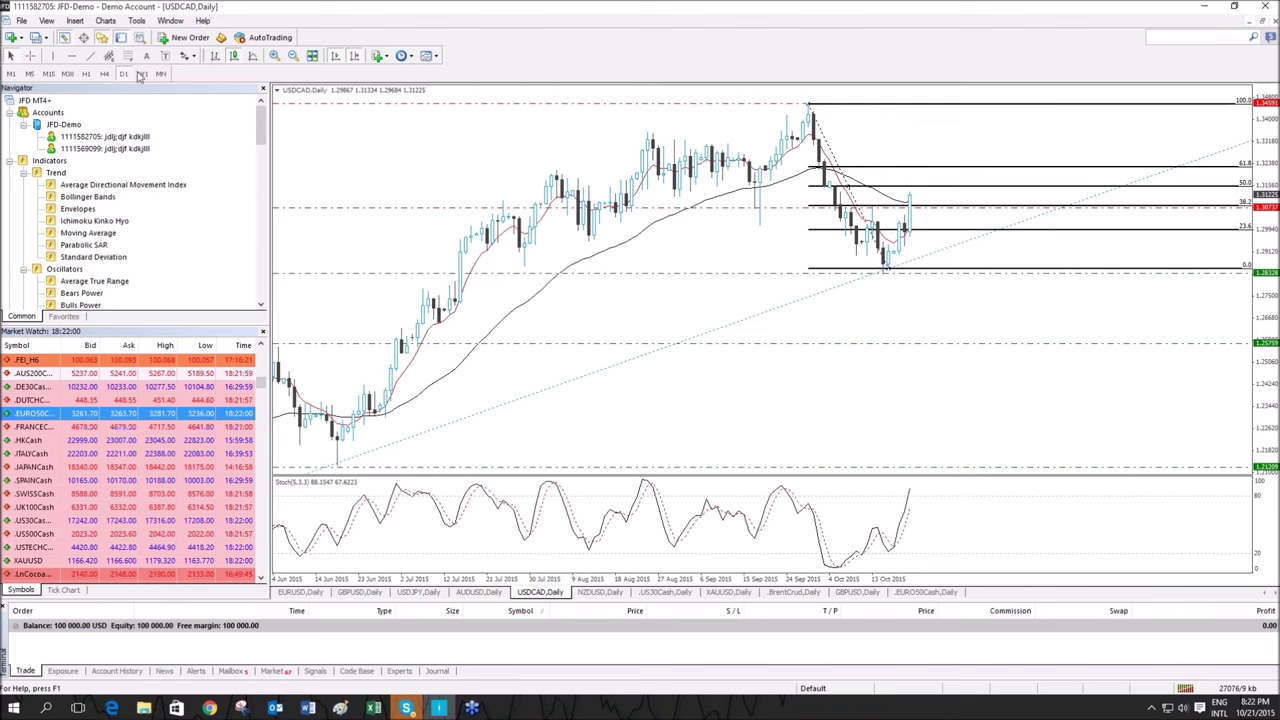
Compare USDCAD on the four-hour and daily timeframes and trace the rebound from the October low on a wider daily view.
click(104, 74)
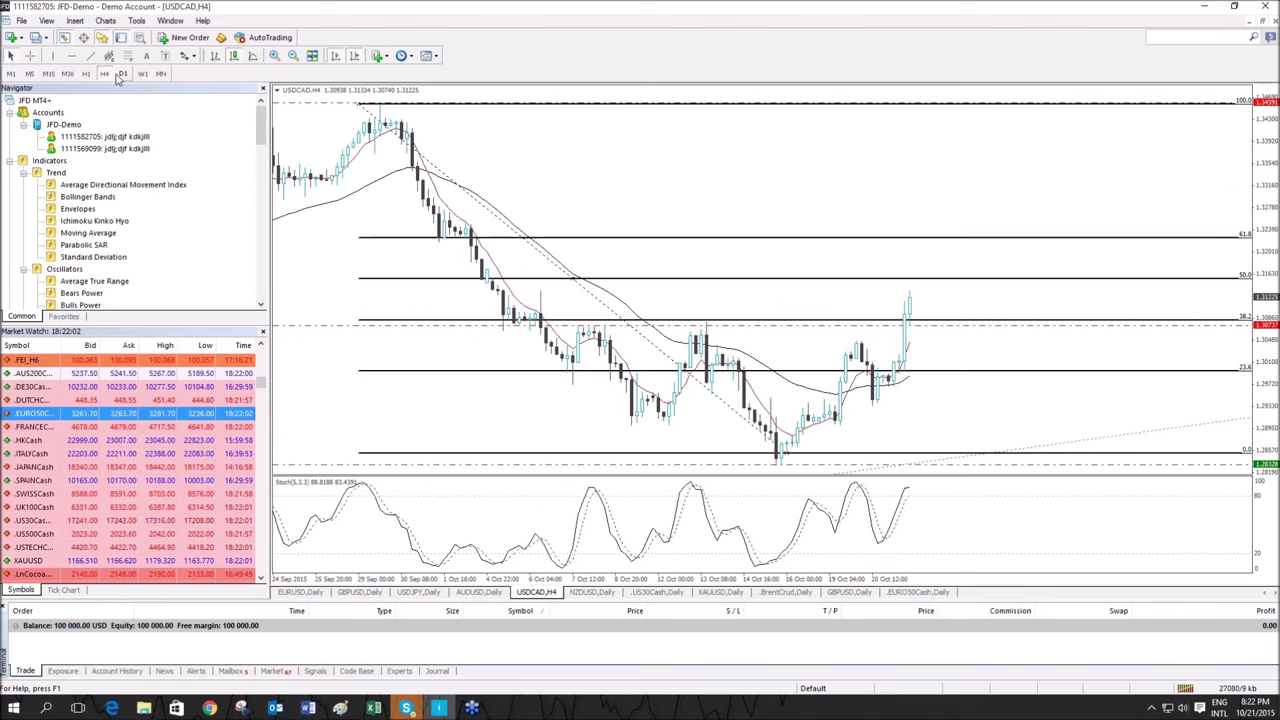
click(122, 74)
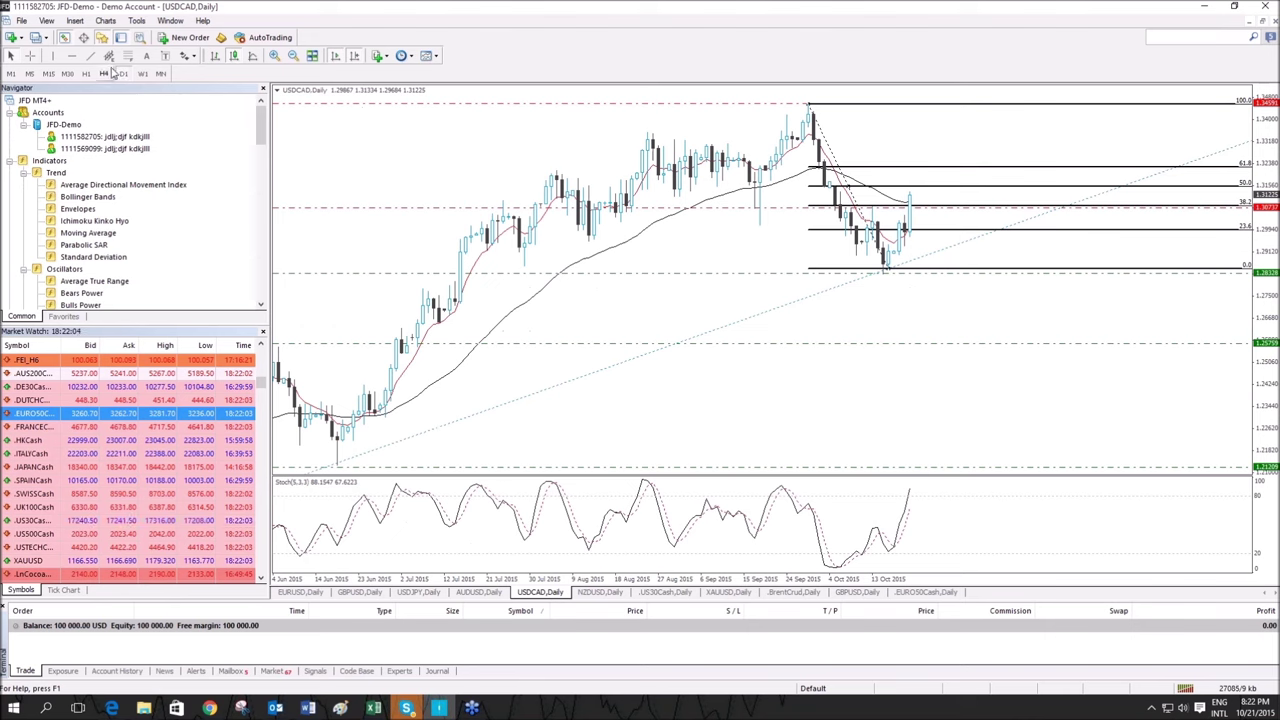
click(293, 55)
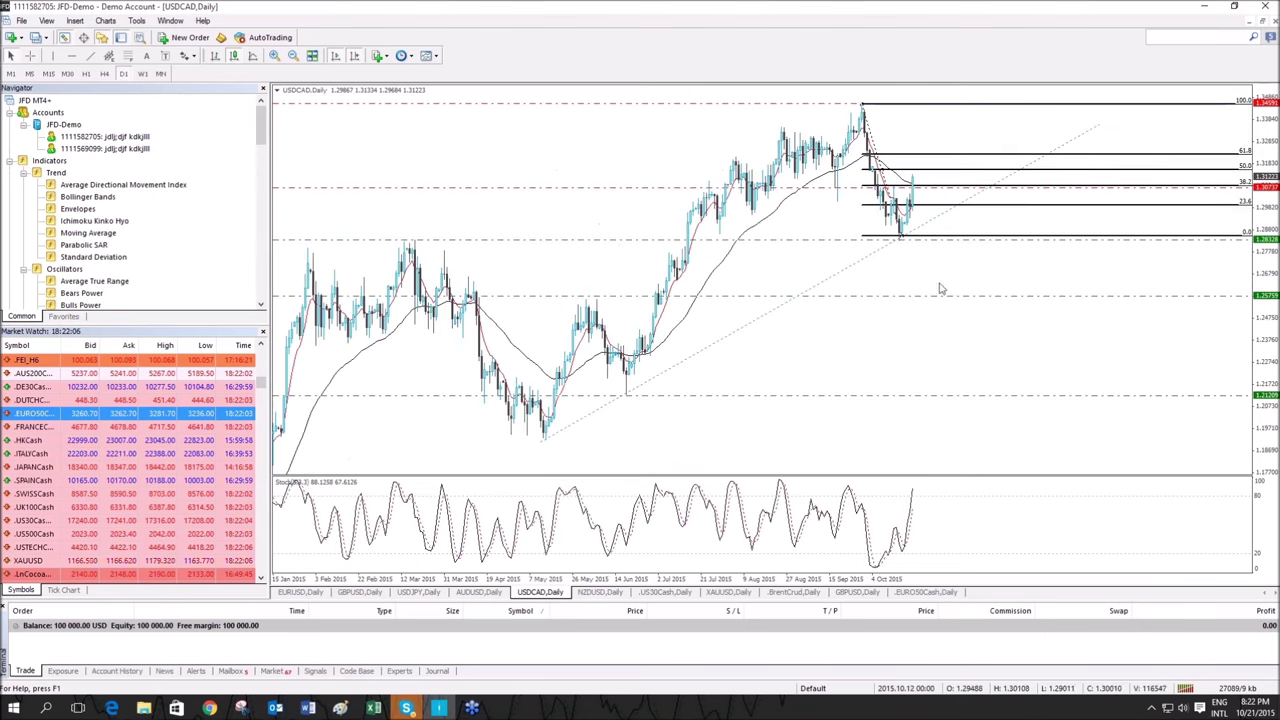
middle_click(901, 236)
drag(901, 236, 915, 190)
middle_click(887, 248)
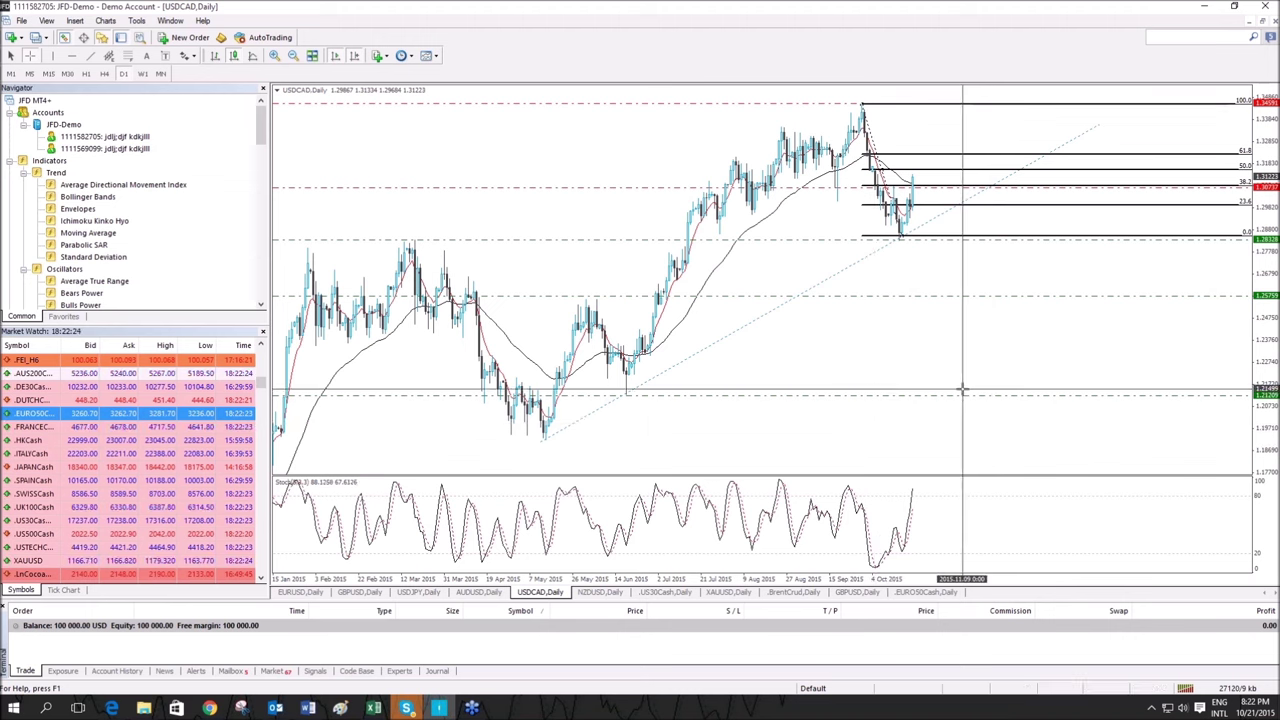
Switch USDCAD through the weekly to the monthly timeframe and delete the Fibonacci retracement and the horizontal line at 1.28328.
click(142, 74)
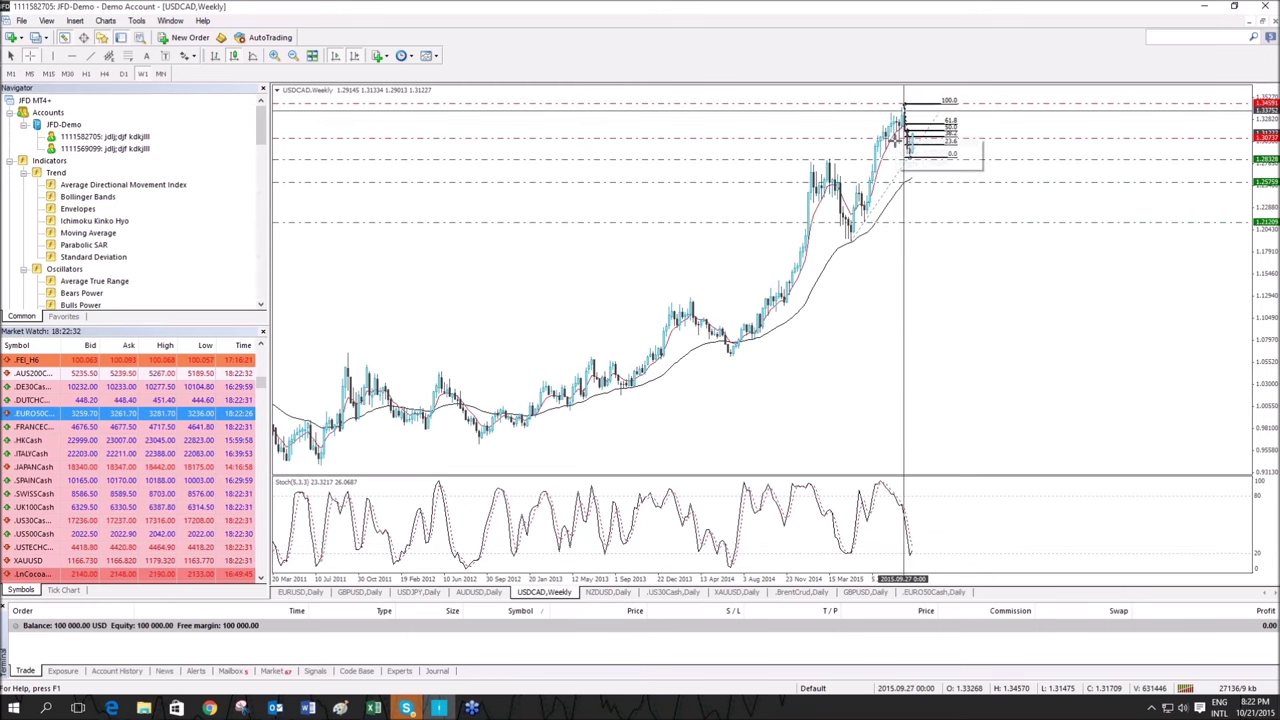
click(164, 76)
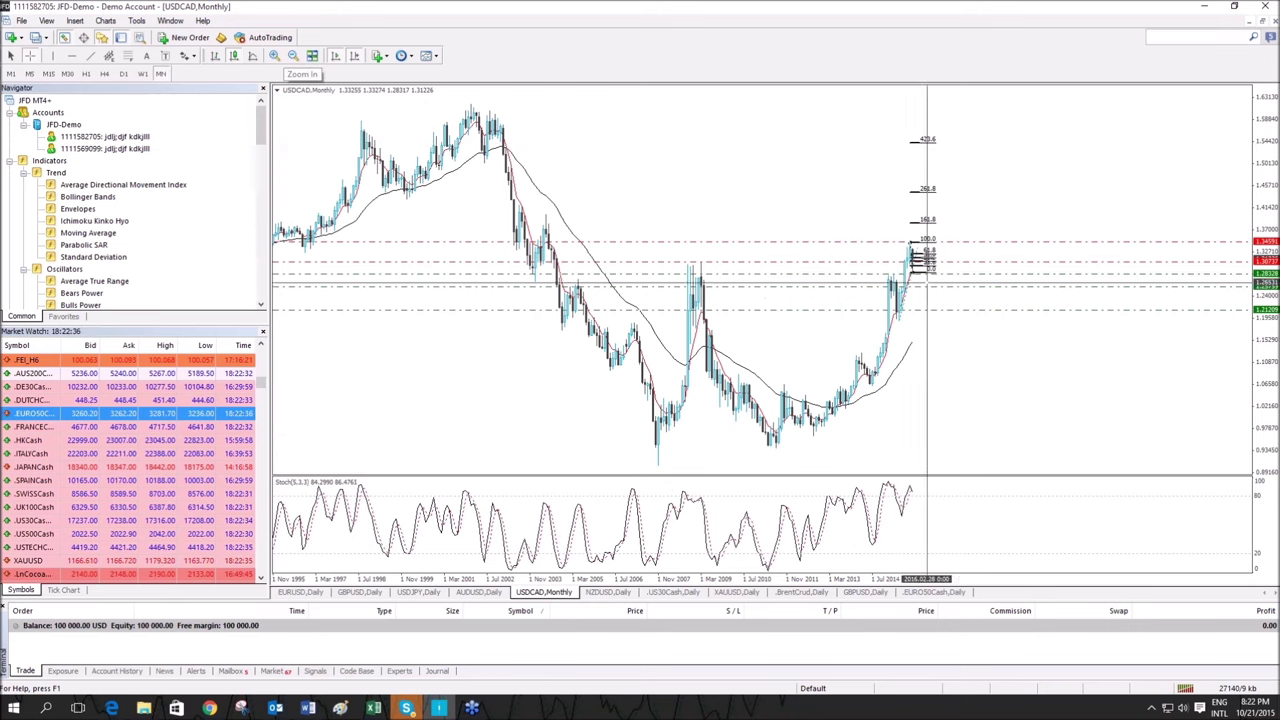
key(Delete)
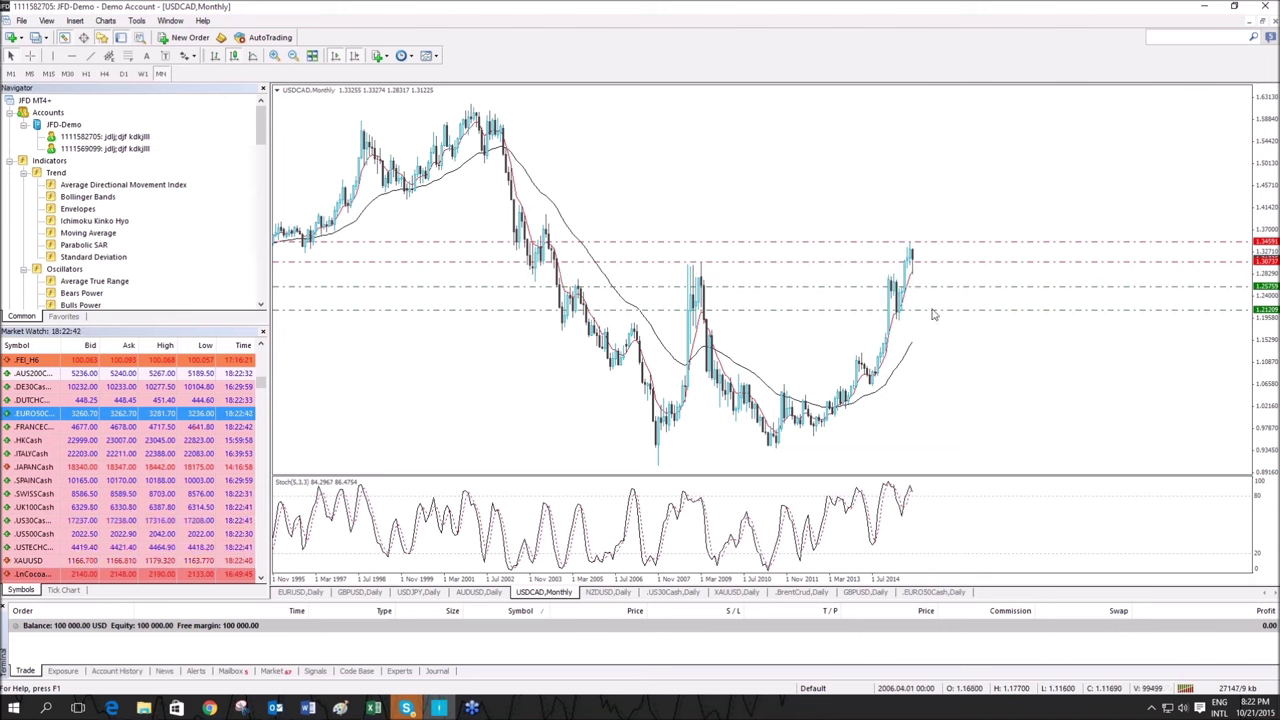
Examine the latest USDCAD monthly candles against the horizontal levels near 1.307 and 1.257.
middle_click(921, 270)
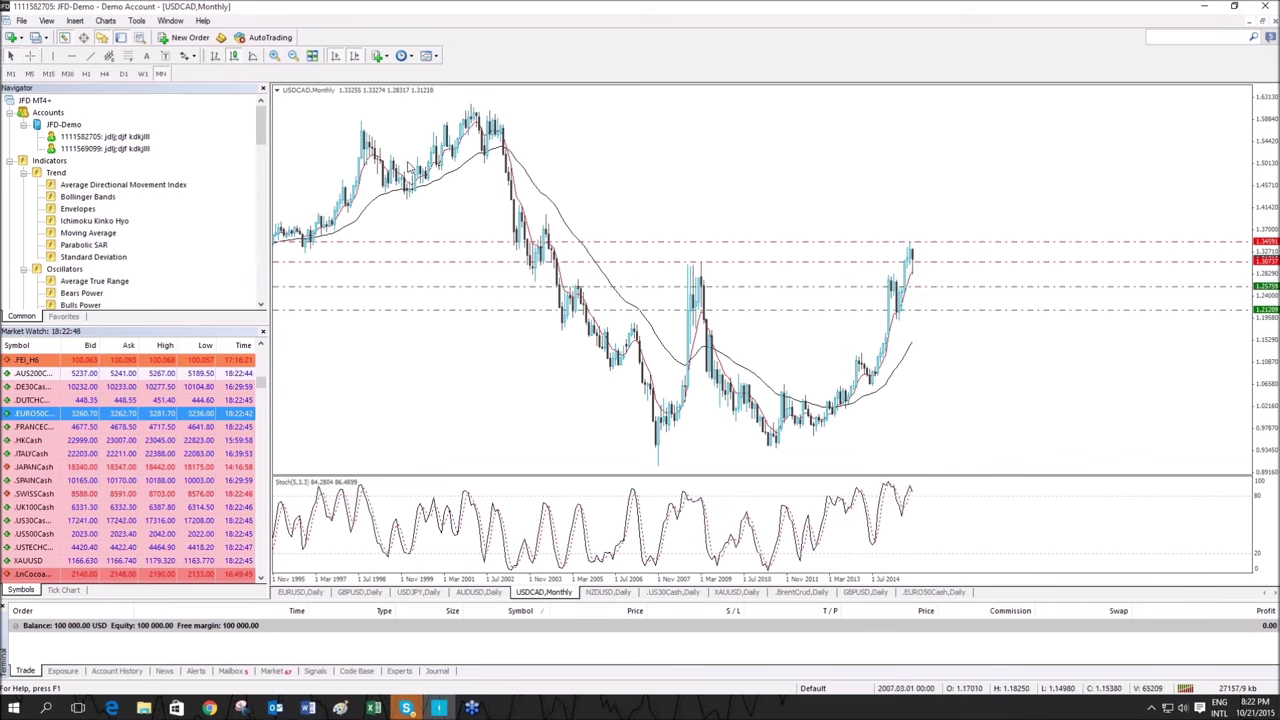
click(274, 55)
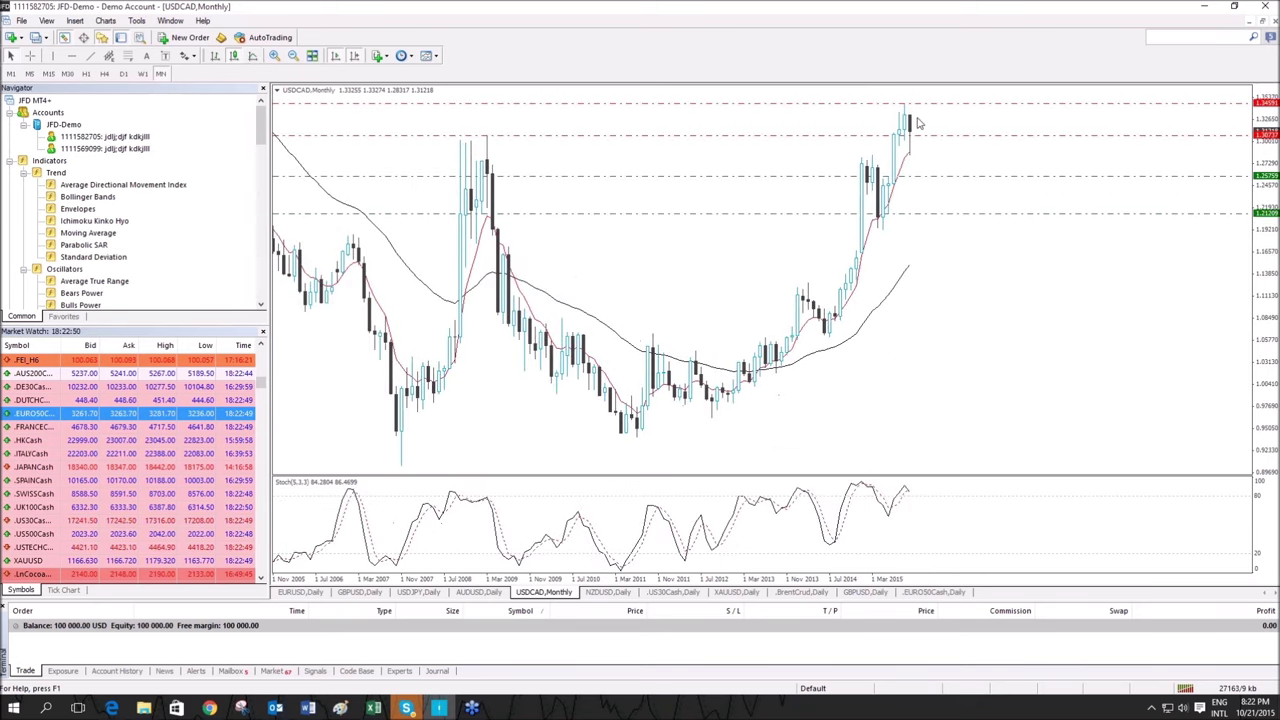
middle_click(919, 136)
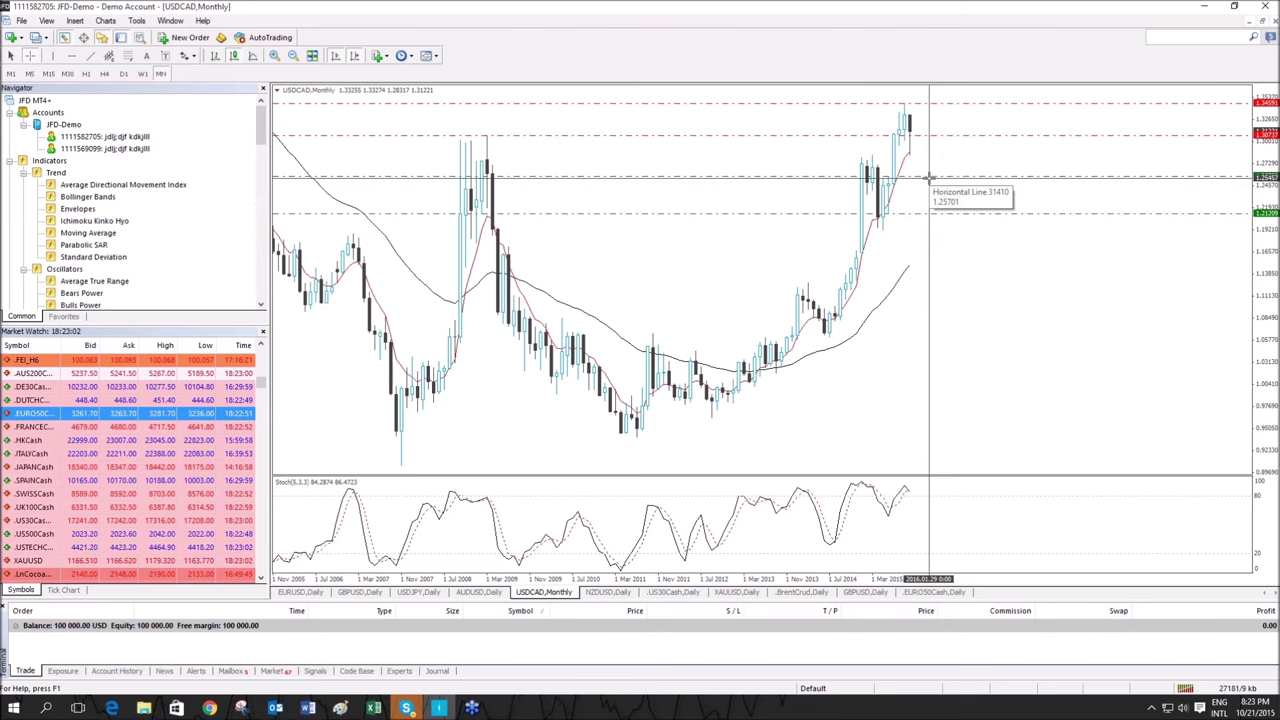
middle_click(929, 179)
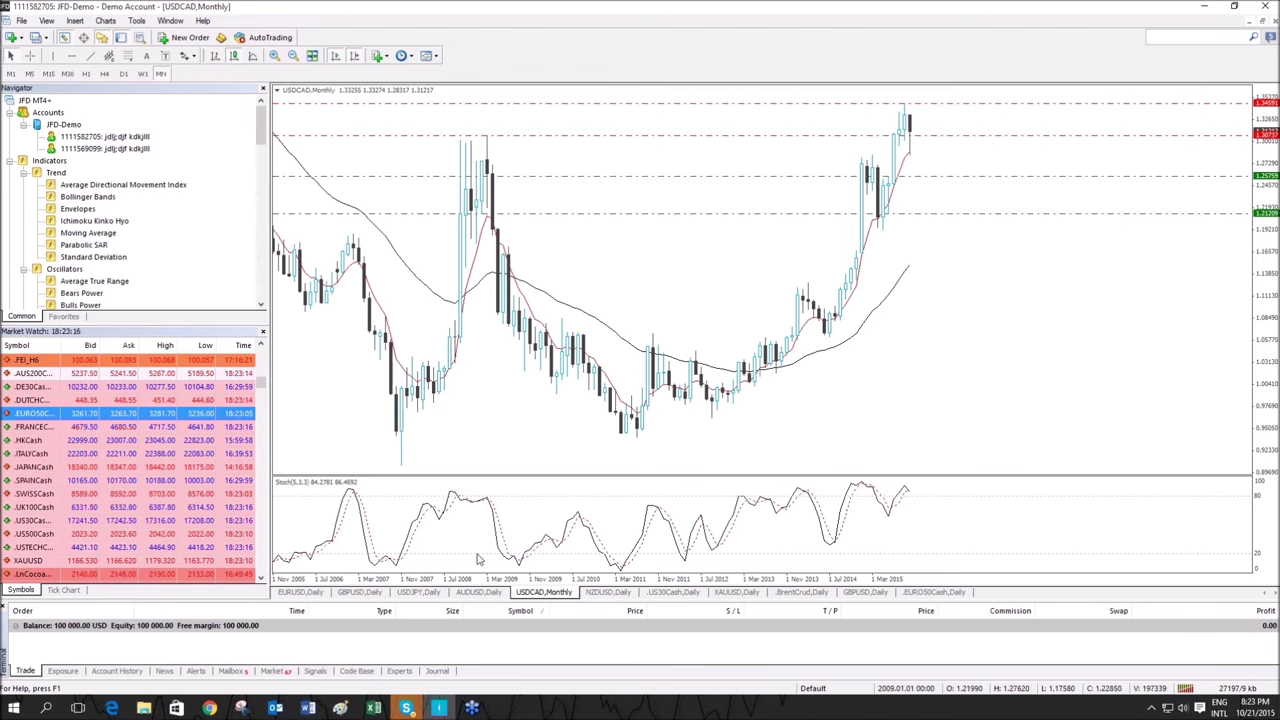
Switch to the NZDUSD daily chart, widen its time and price range, and trace the falling trendline from the late April high.
click(618, 591)
middle_click(824, 288)
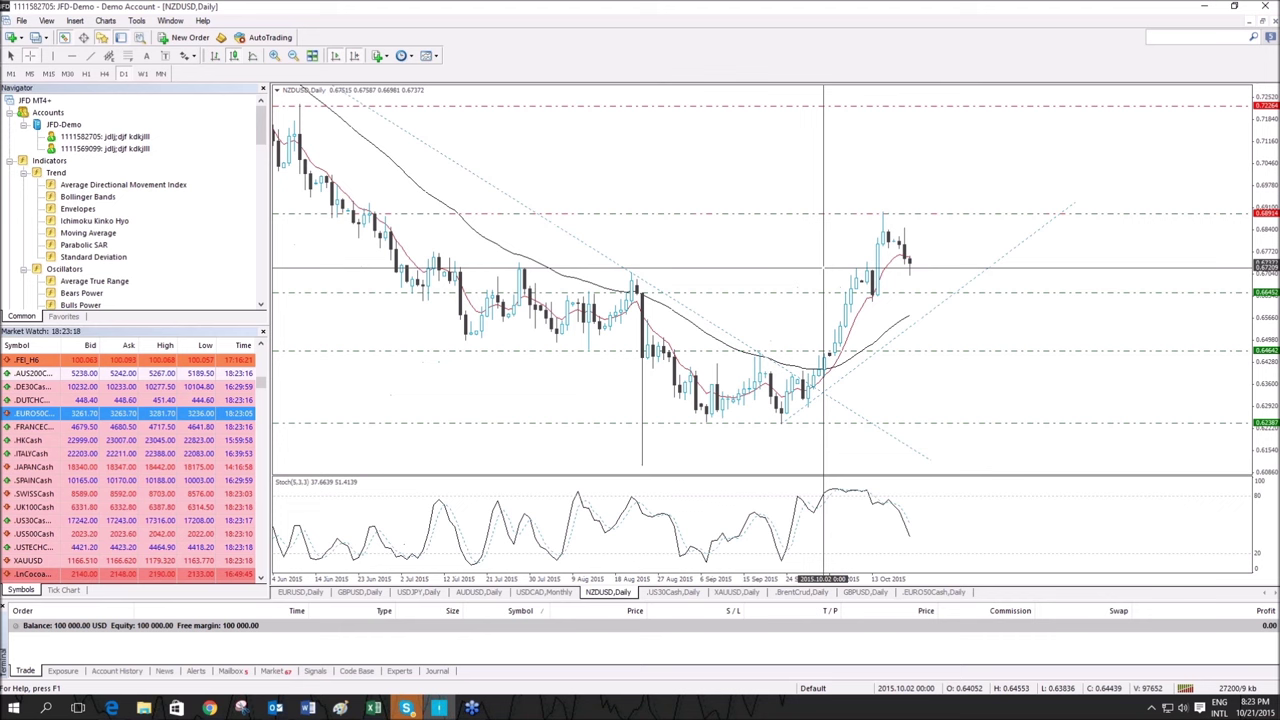
click(293, 55)
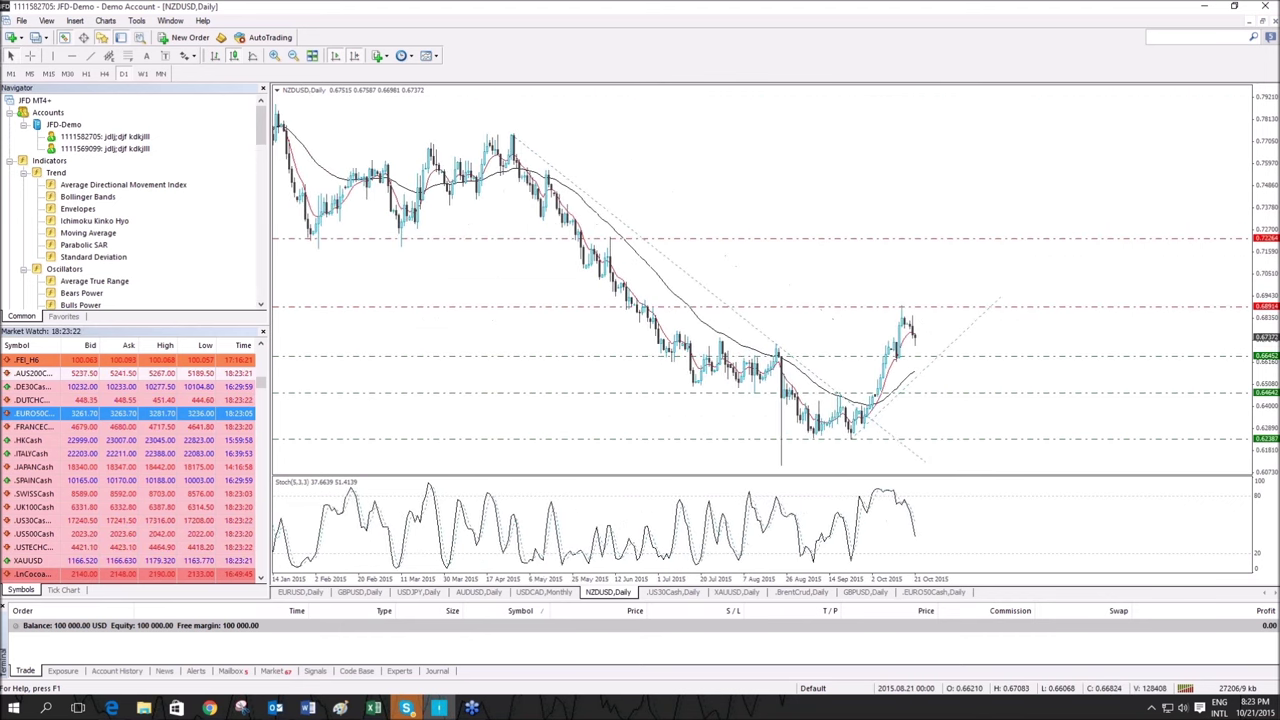
drag(1265, 208, 1265, 240)
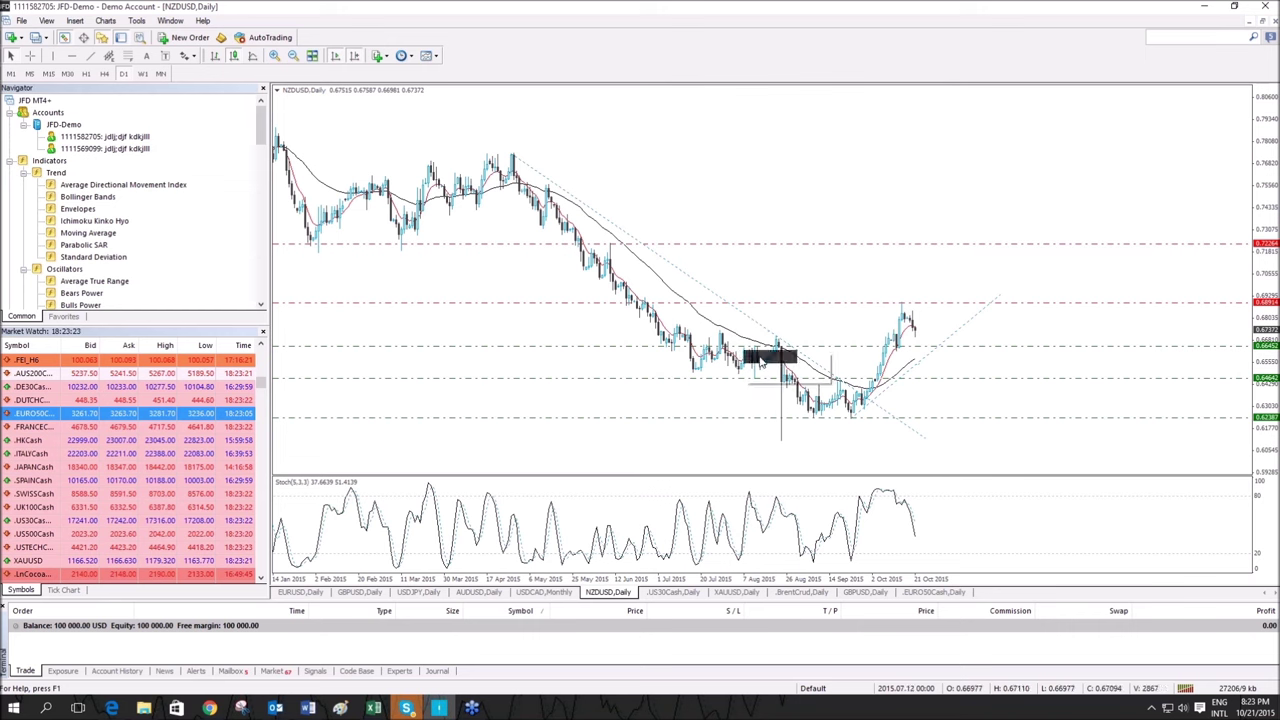
middle_click(895, 300)
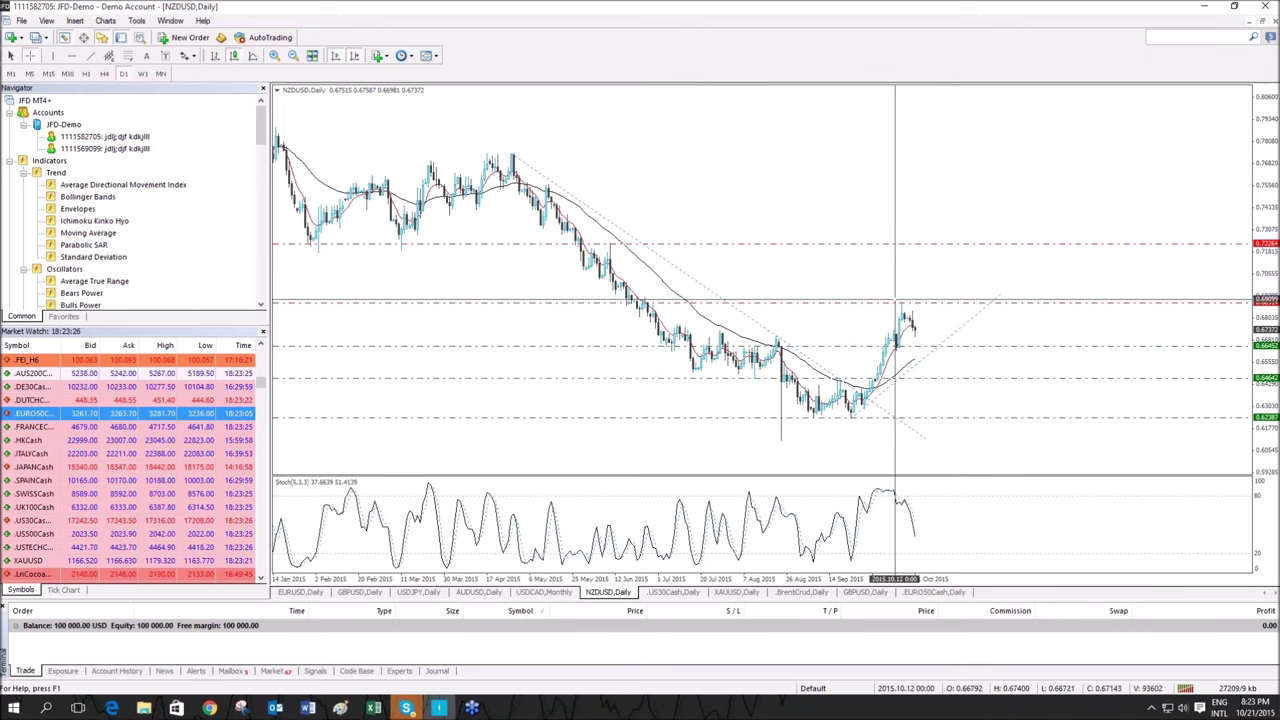
mouse_move(514, 152)
mouse_down()
mouse_move(849, 306)
mouse_move(946, 446)
mouse_move(936, 451)
mouse_up()
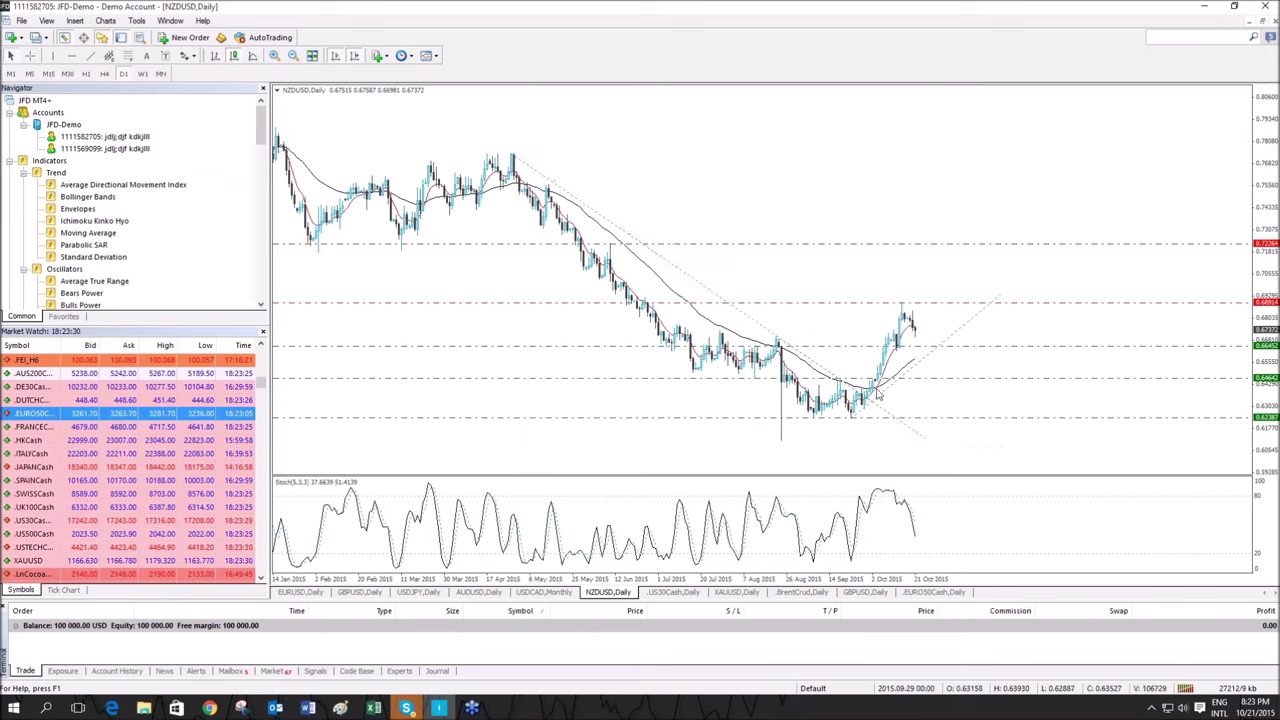
Trace the NZDUSD rise toward the mid-October high and examine the latest daily candles up close.
middle_click(846, 336)
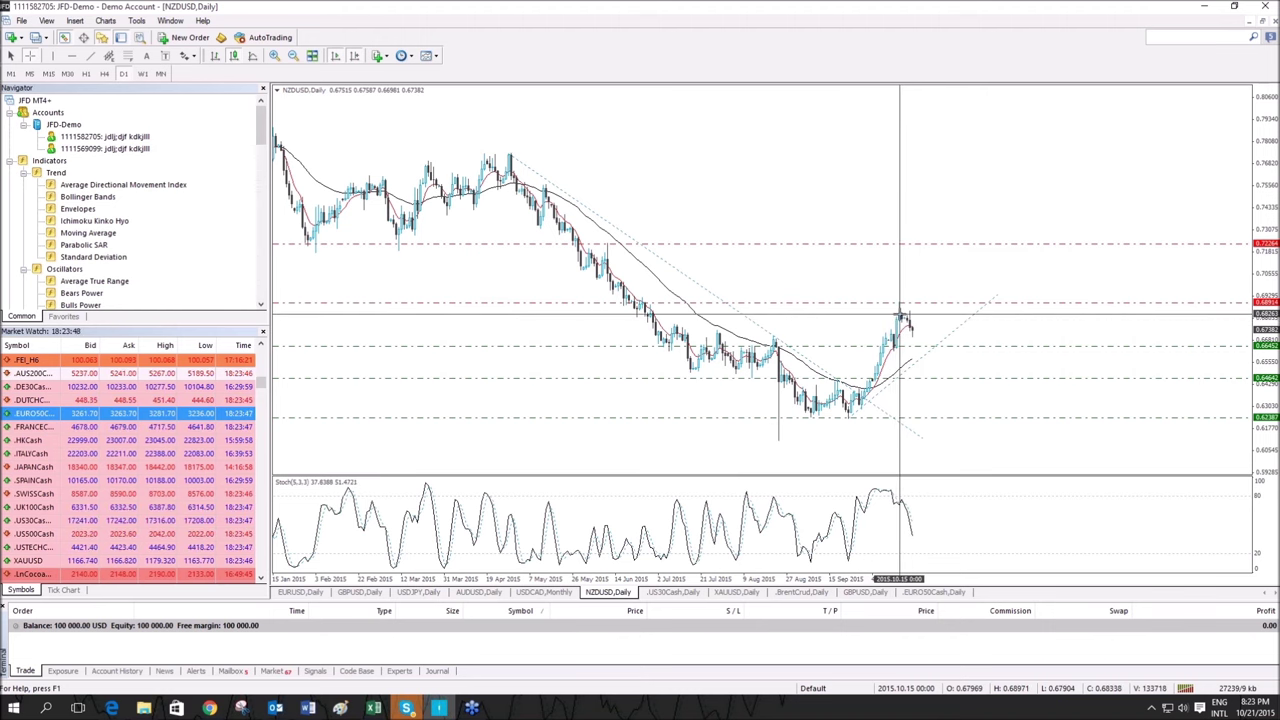
drag(900, 344, 901, 313)
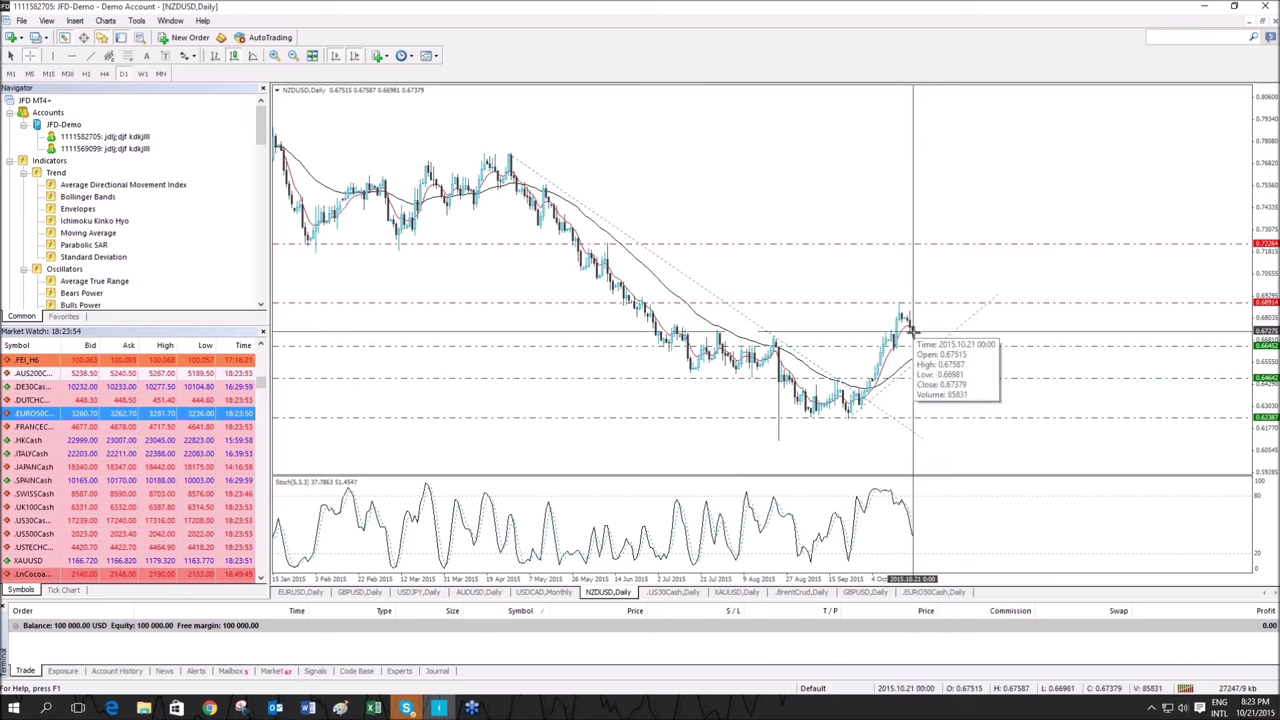
click(274, 56)
click(293, 56)
click(274, 56)
click(274, 56)
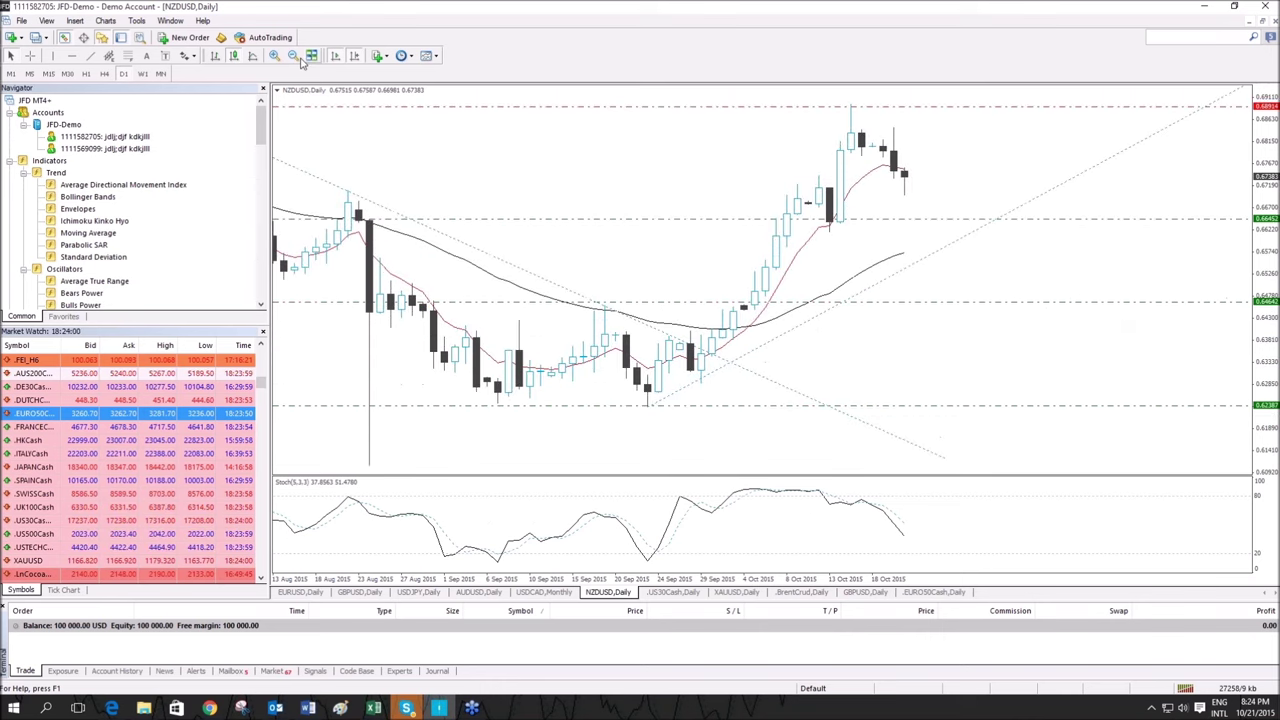
Measure on the wider NZDUSD daily chart from the latest price up to the horizontal level near 0.722.
click(298, 58)
click(300, 58)
middle_click(1000, 318)
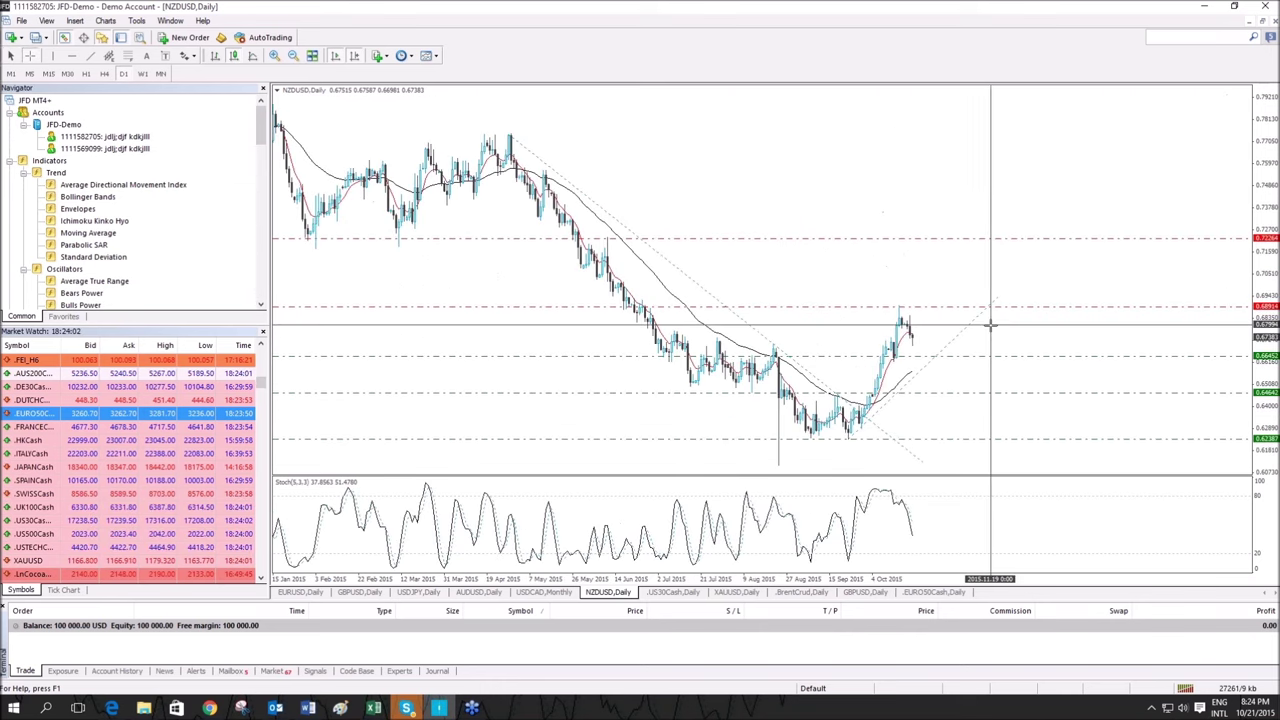
drag(925, 338, 934, 238)
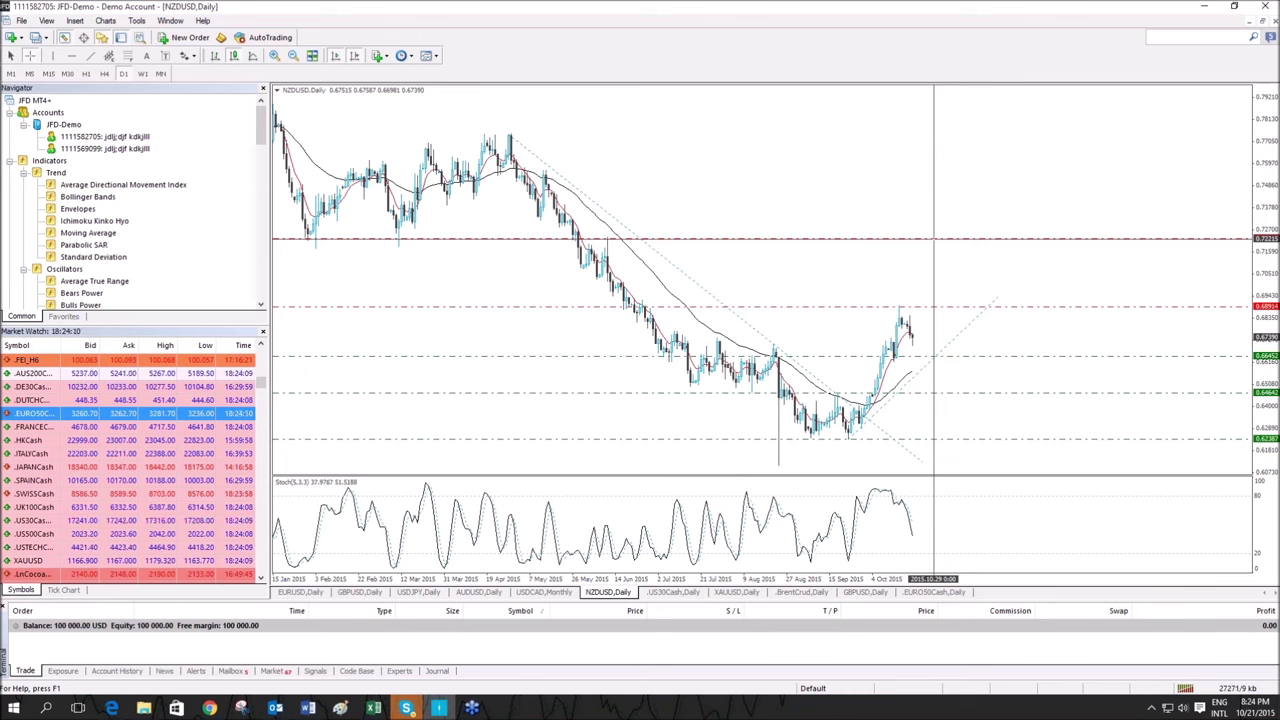
Trace the NZDUSD levels from the latest price down past the rising trendline to about 0.624, and back up to the level near 0.722.
drag(934, 240, 921, 334)
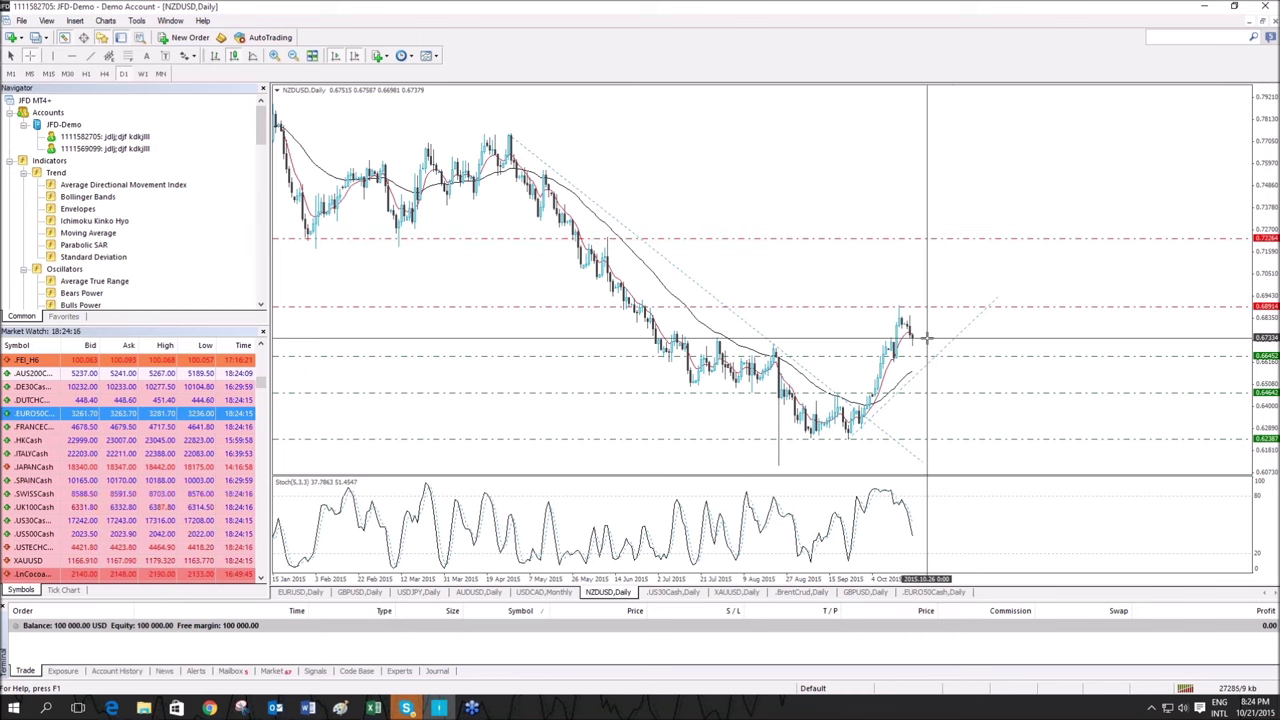
drag(937, 393, 931, 364)
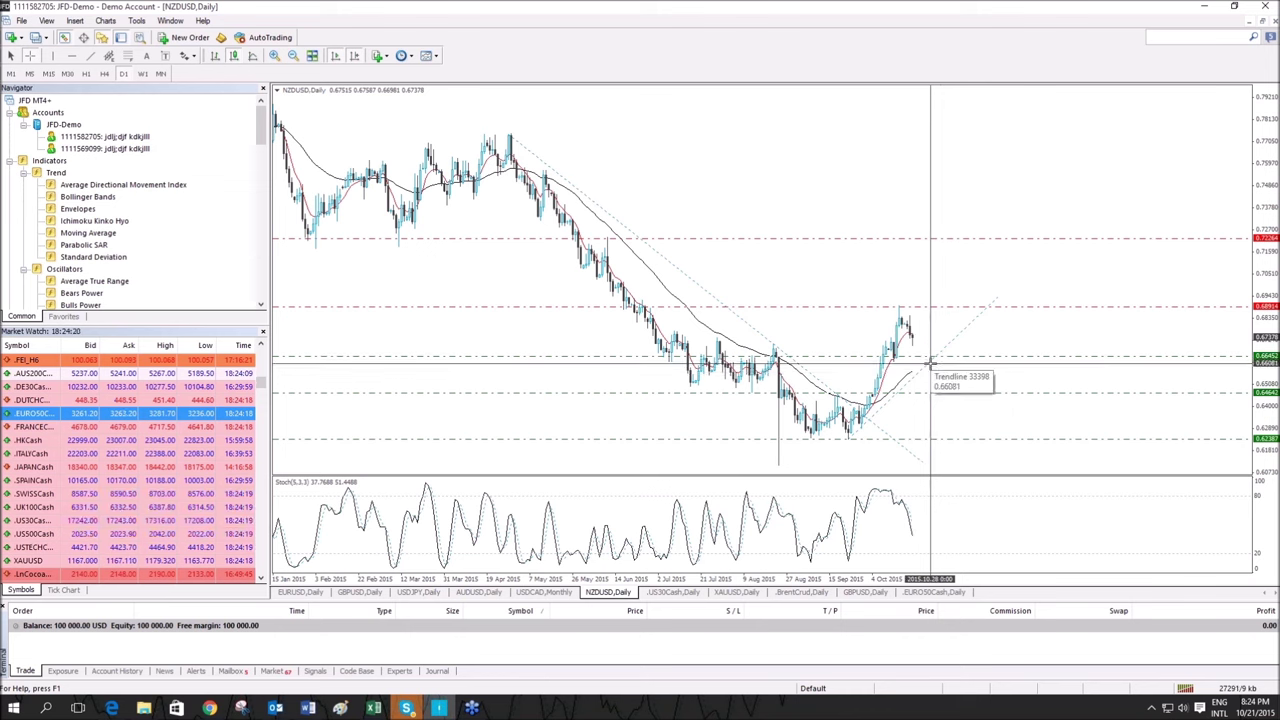
drag(931, 363, 934, 440)
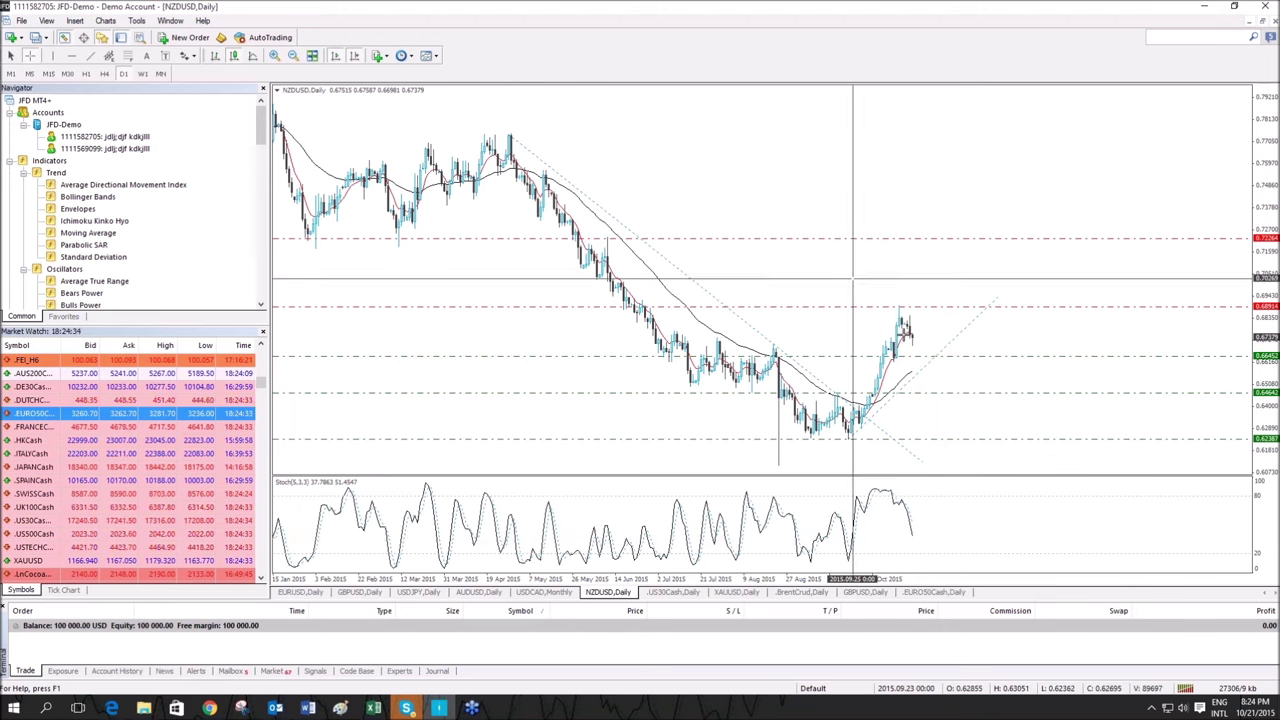
middle_click(920, 267)
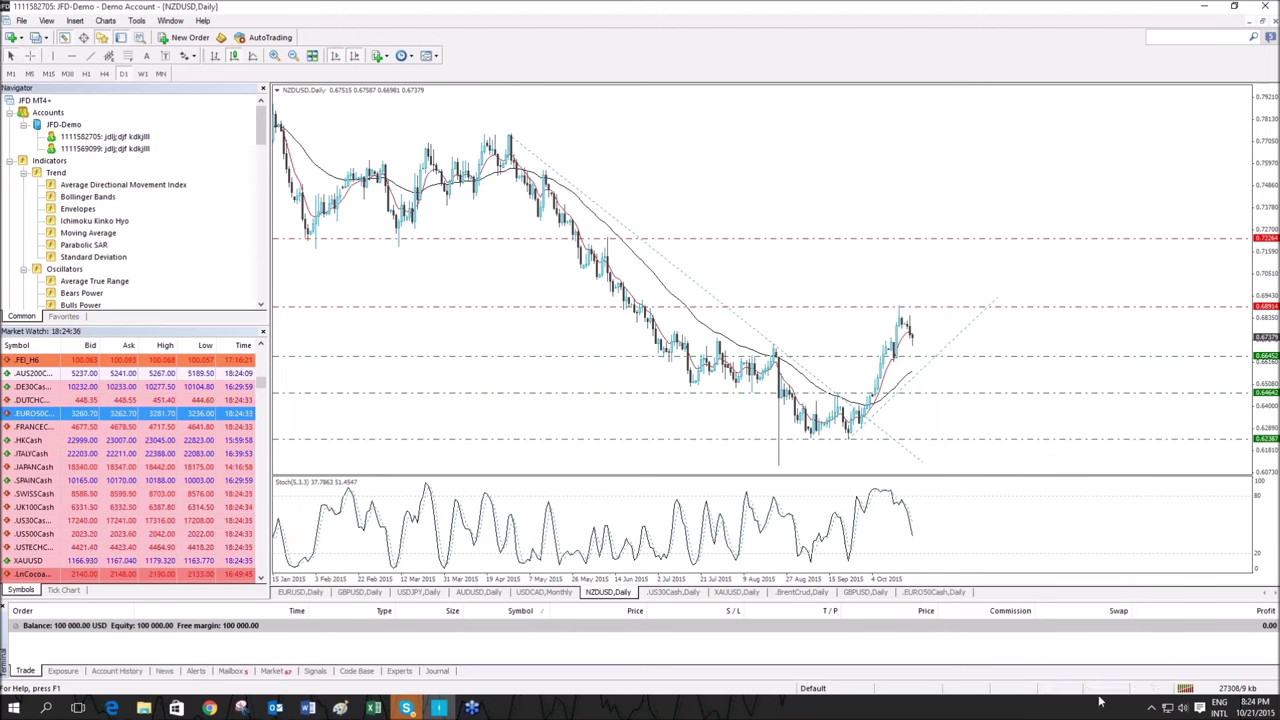
middle_click(1014, 308)
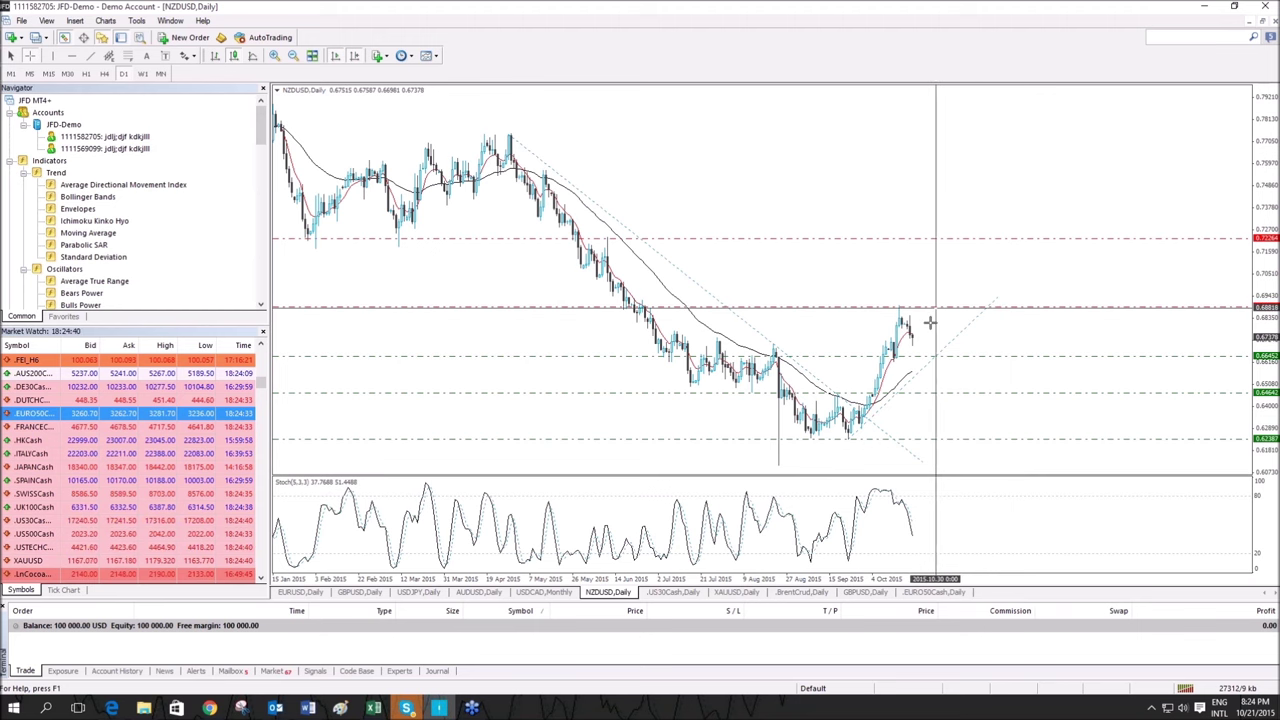
drag(929, 335, 942, 241)
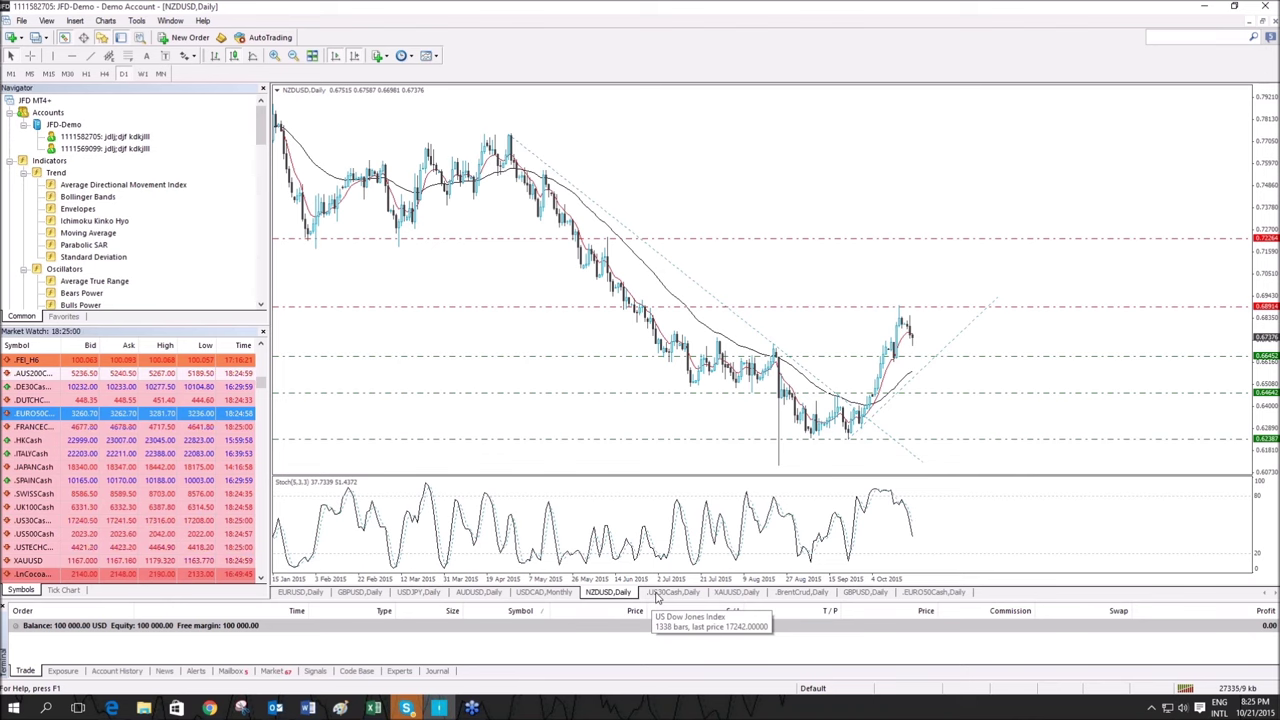
Switch to the .US30Cash daily chart, widen its time range, and trace from the horizontal level near 16929 up toward the one near 17552.
click(659, 593)
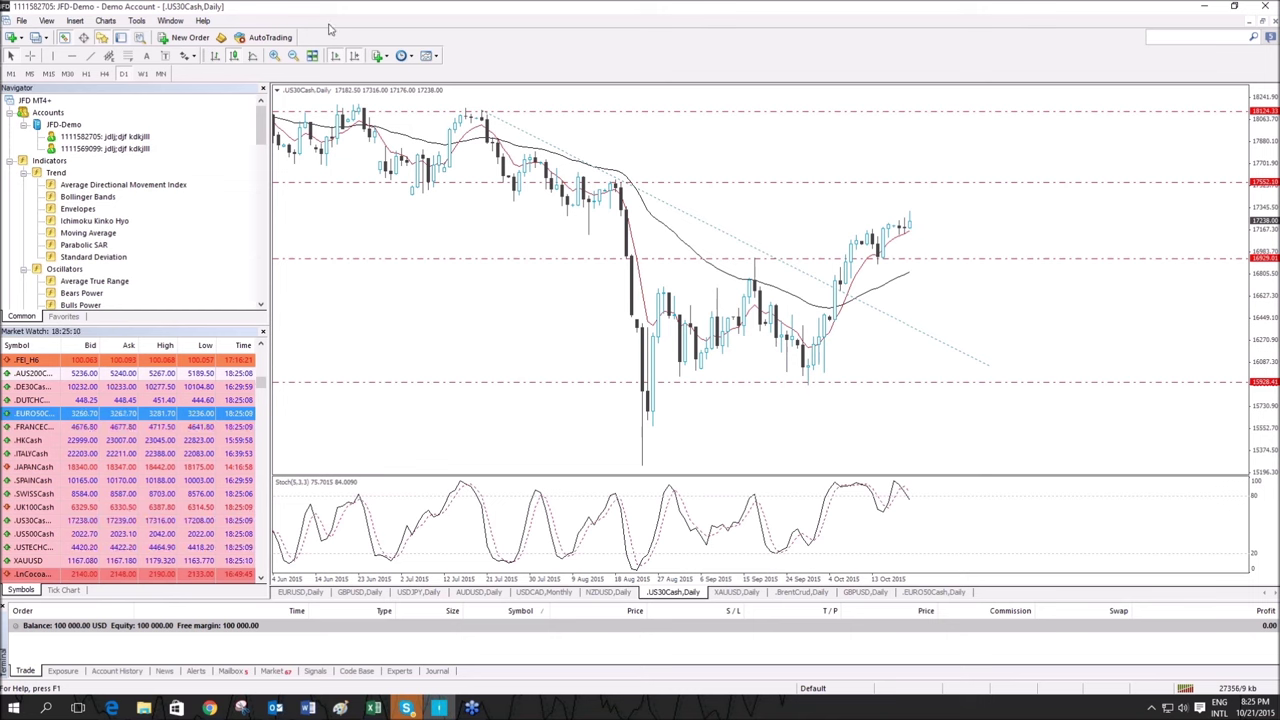
middle_click(884, 271)
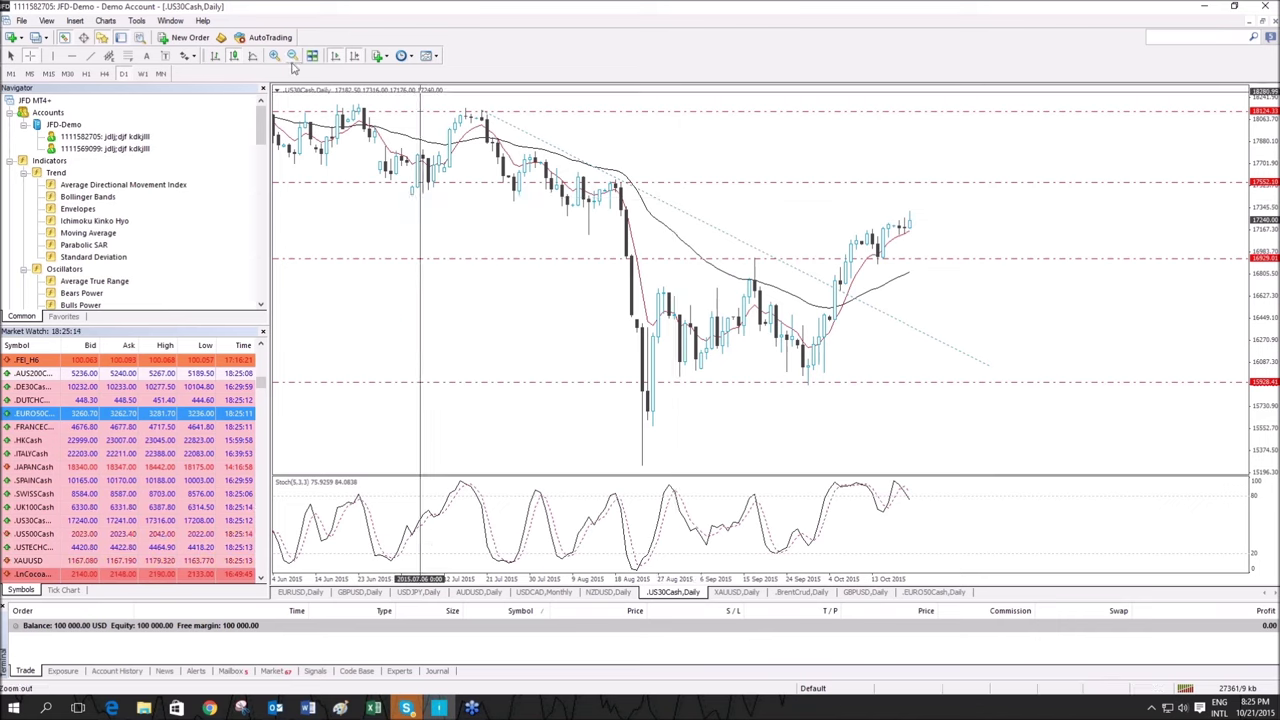
click(293, 56)
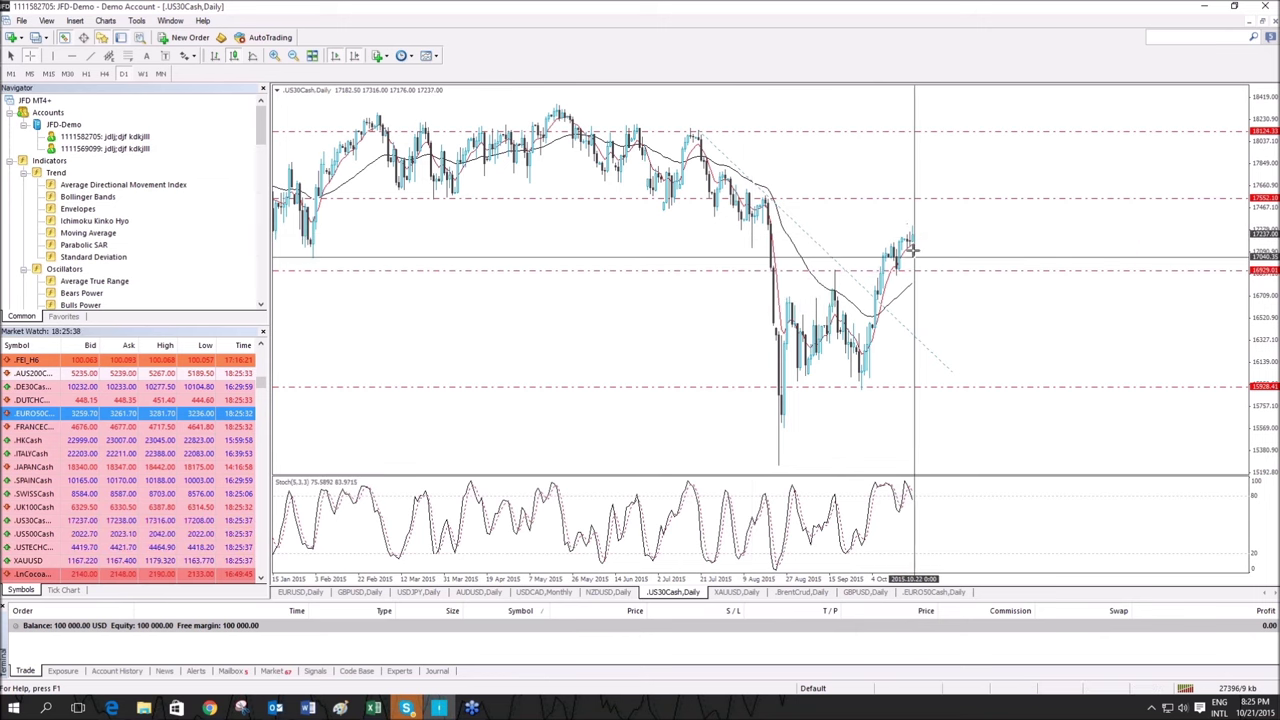
mouse_move(901, 262)
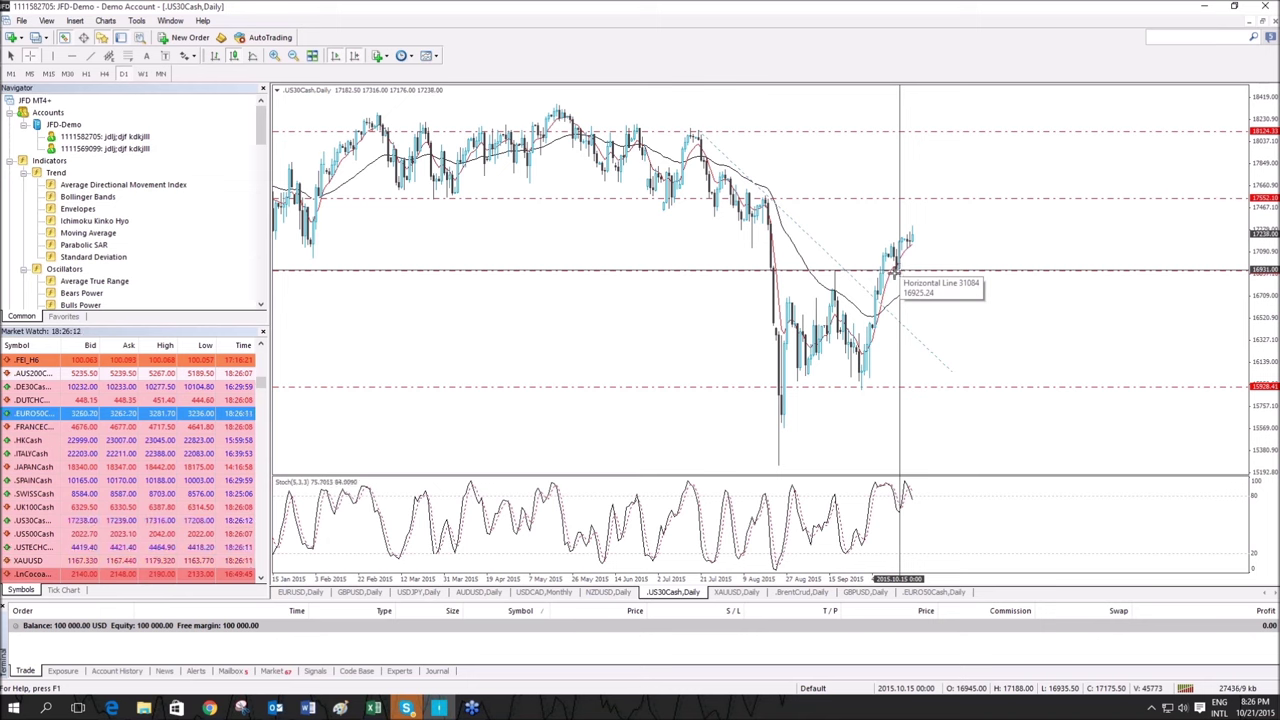
drag(899, 268, 883, 277)
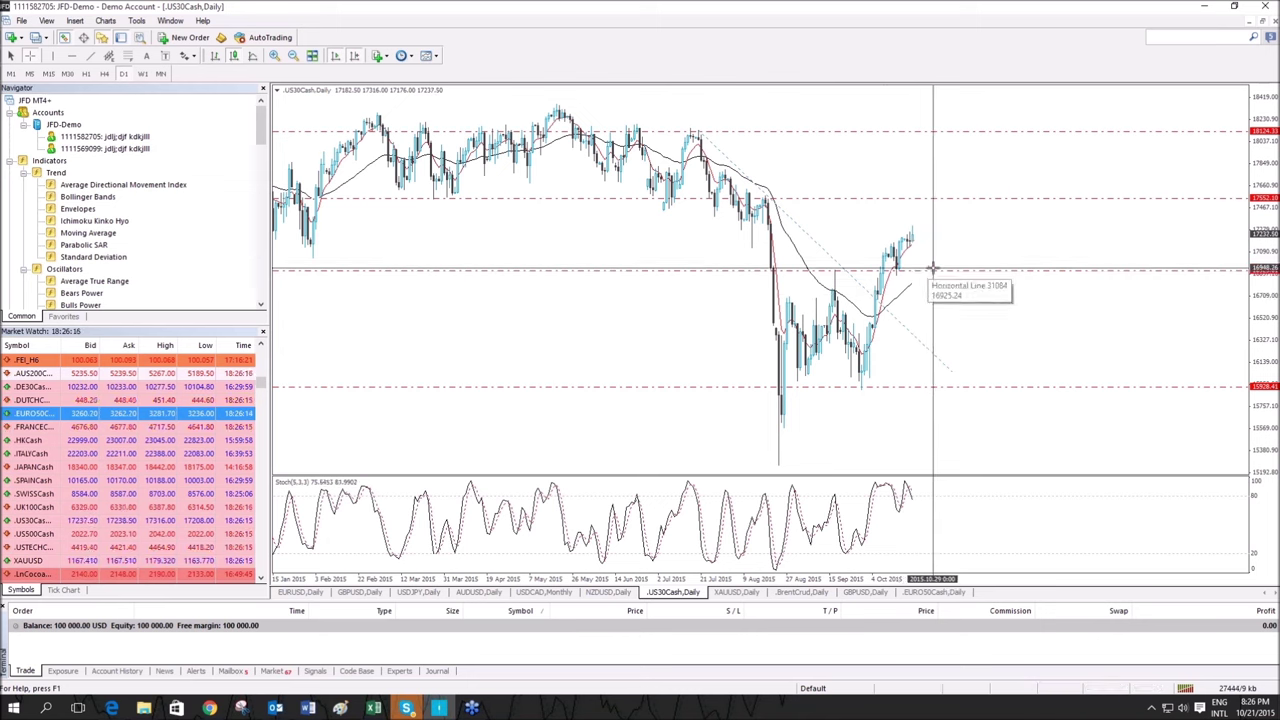
drag(931, 271, 943, 207)
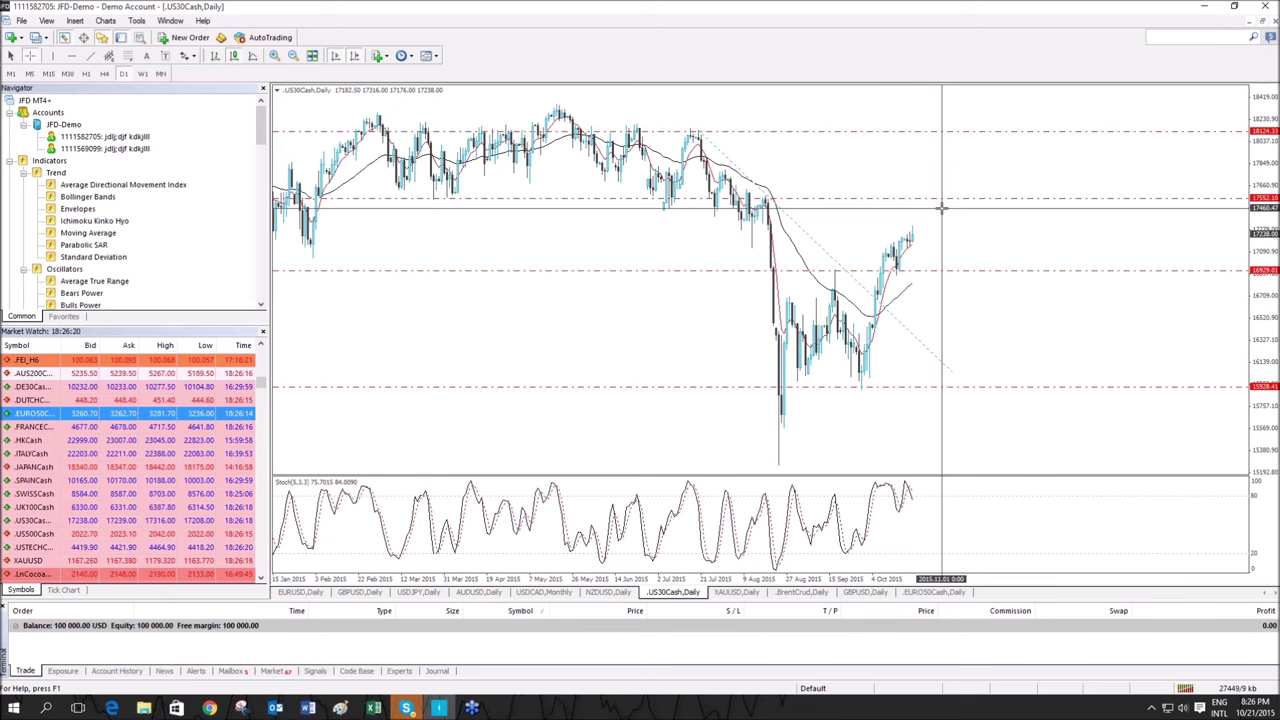
key(Escape)
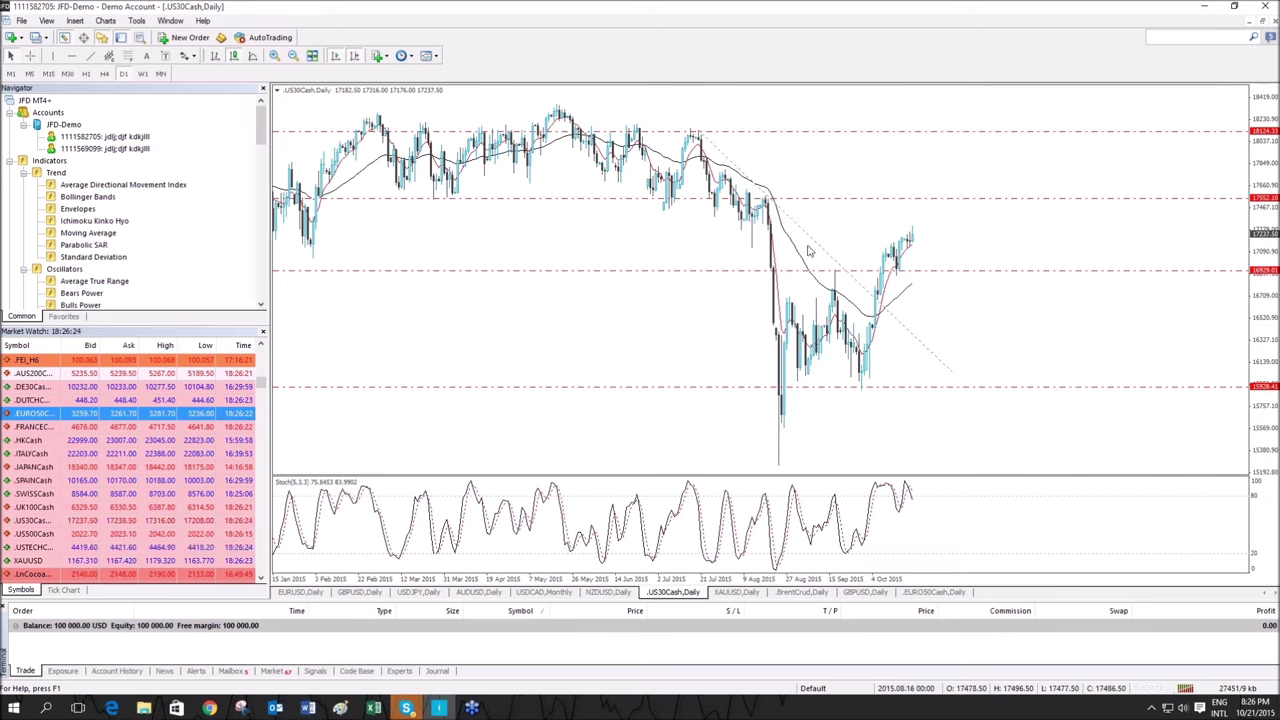
Measure on .US30Cash from the latest price up to the level near 18124, and from the level near 16929 down to 15928.
middle_click(879, 250)
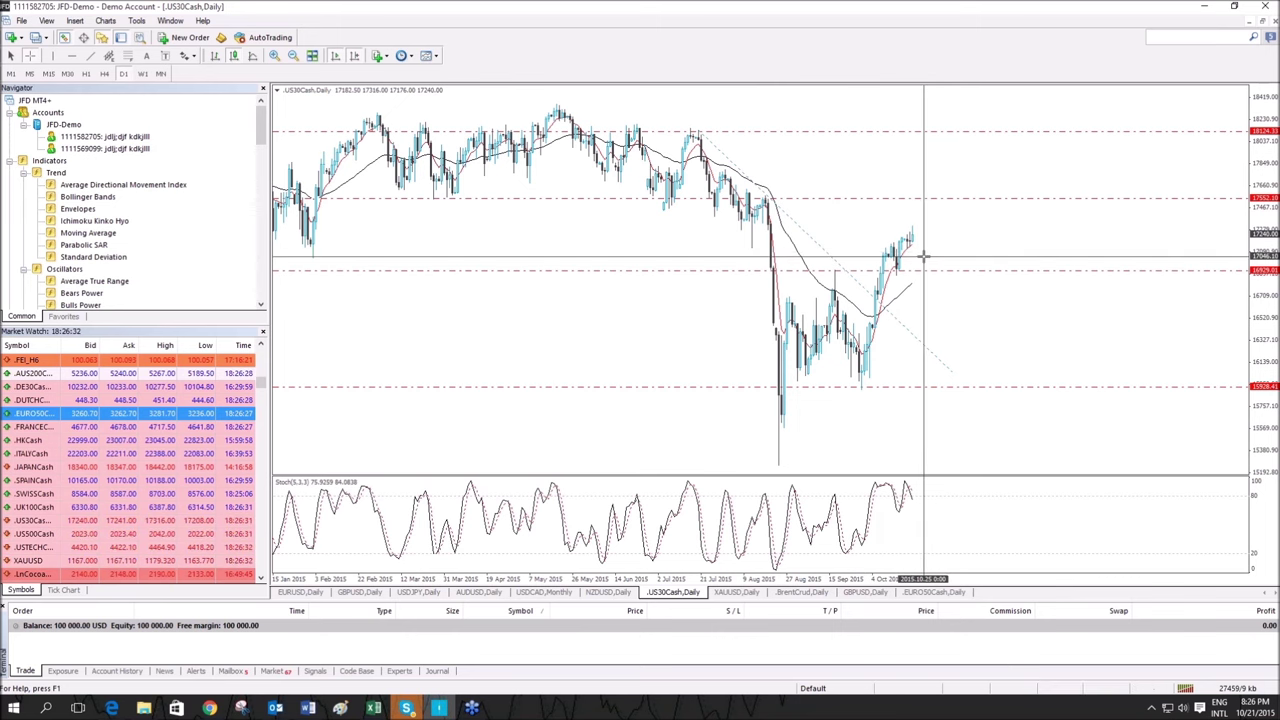
drag(931, 237, 970, 132)
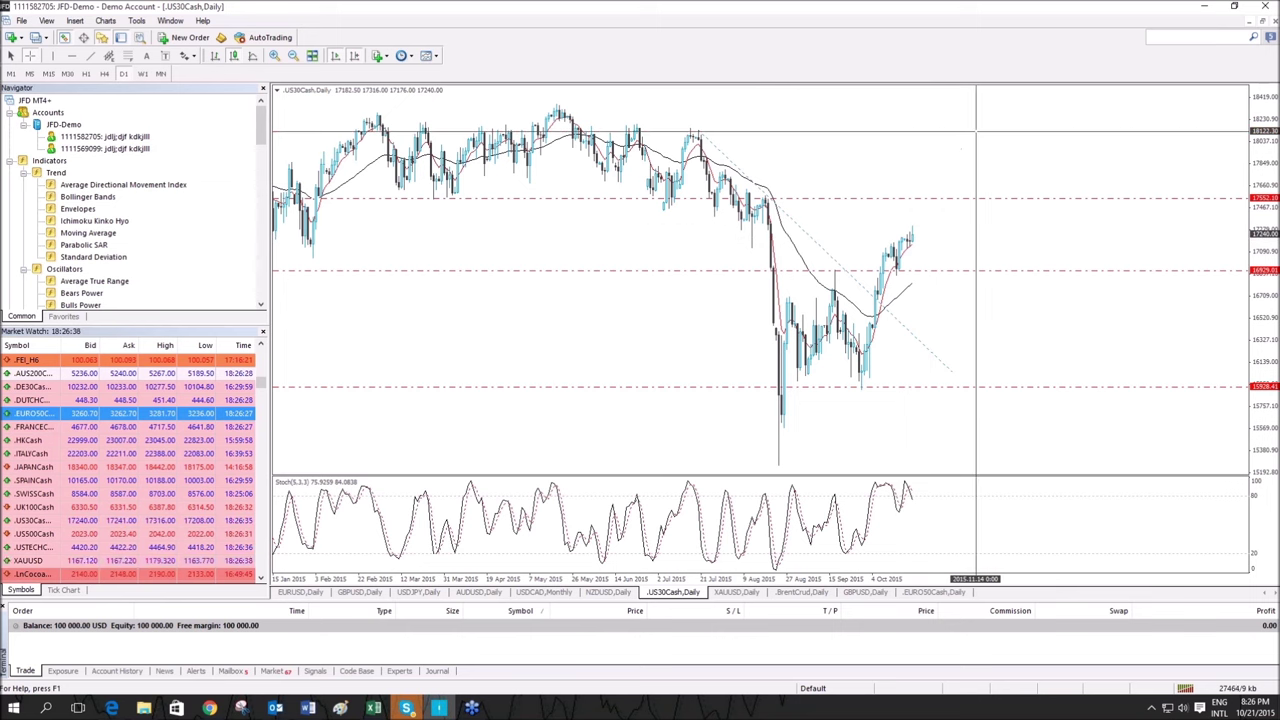
middle_click(975, 139)
drag(1004, 271, 936, 274)
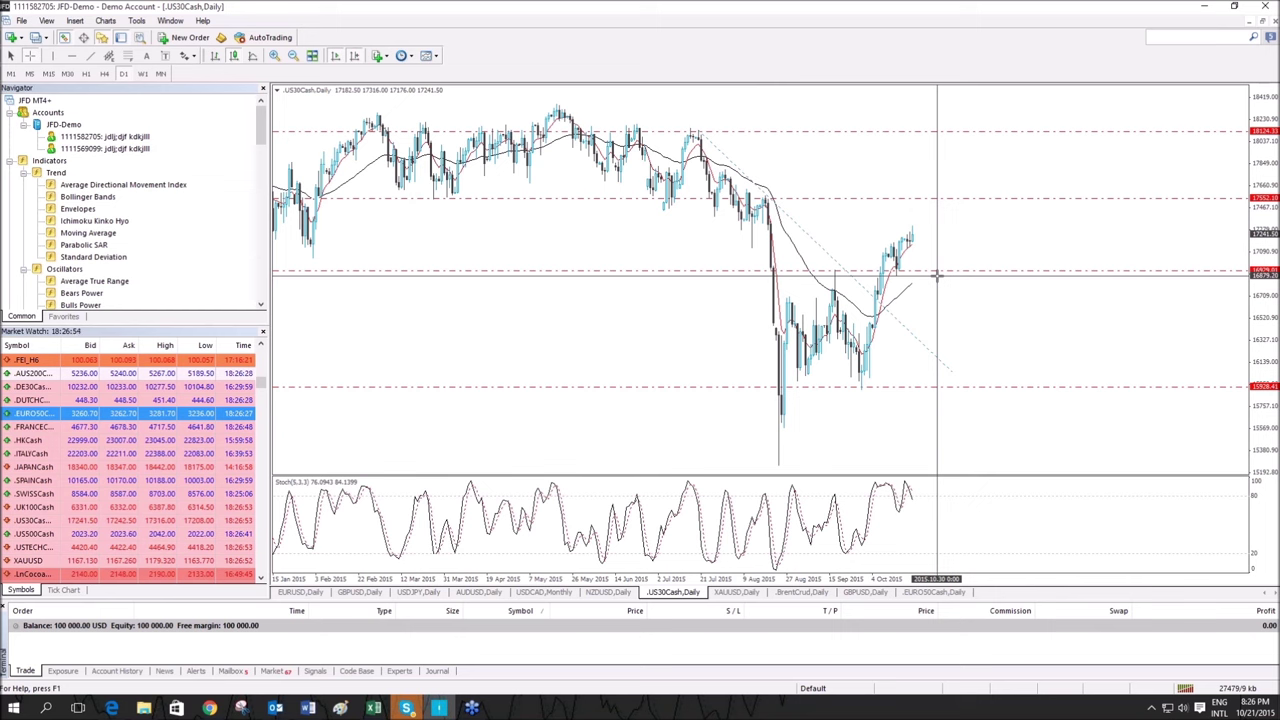
drag(937, 275, 949, 386)
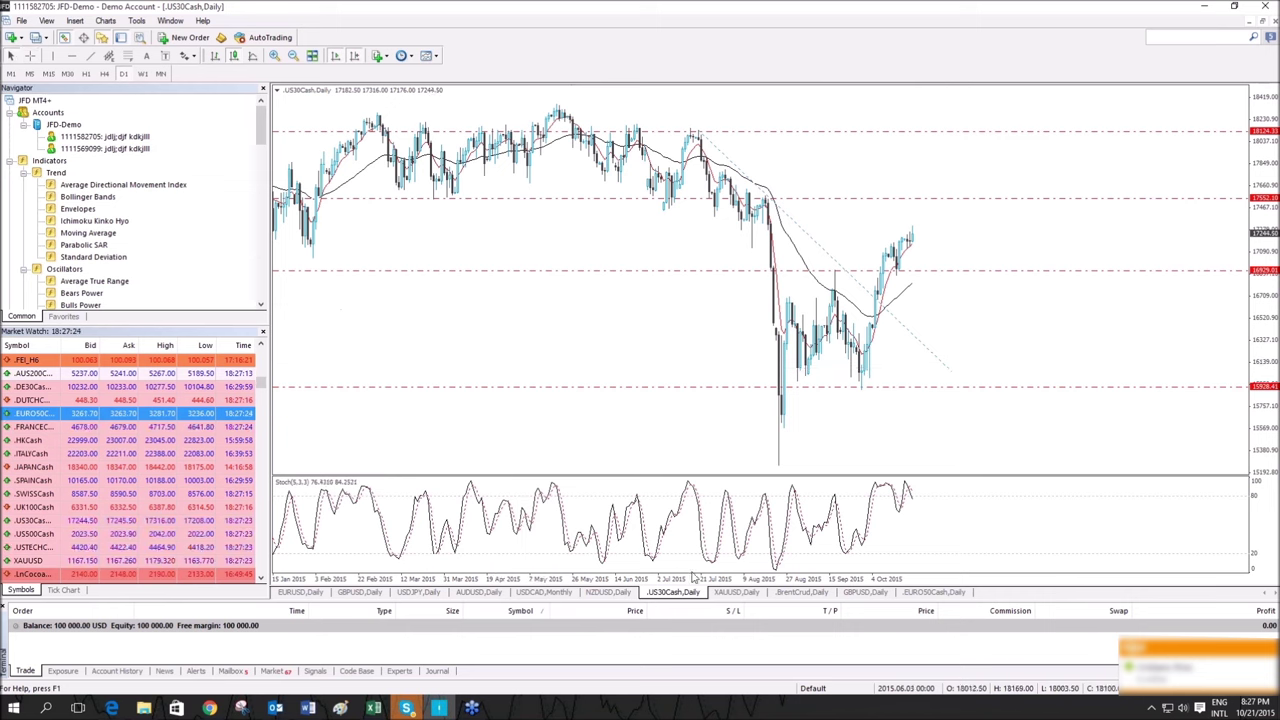
Load the .US500Cash symbol into the current daily chart in place of .US30Cash.
click(17, 376)
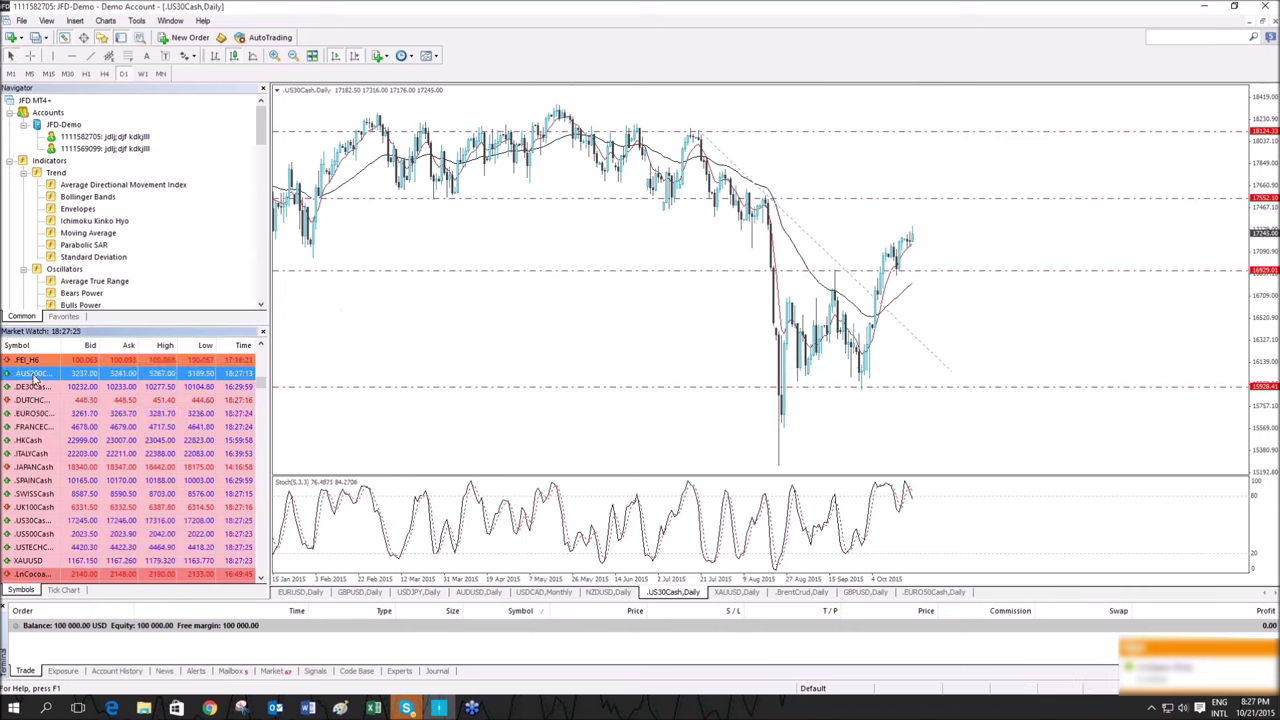
click(40, 387)
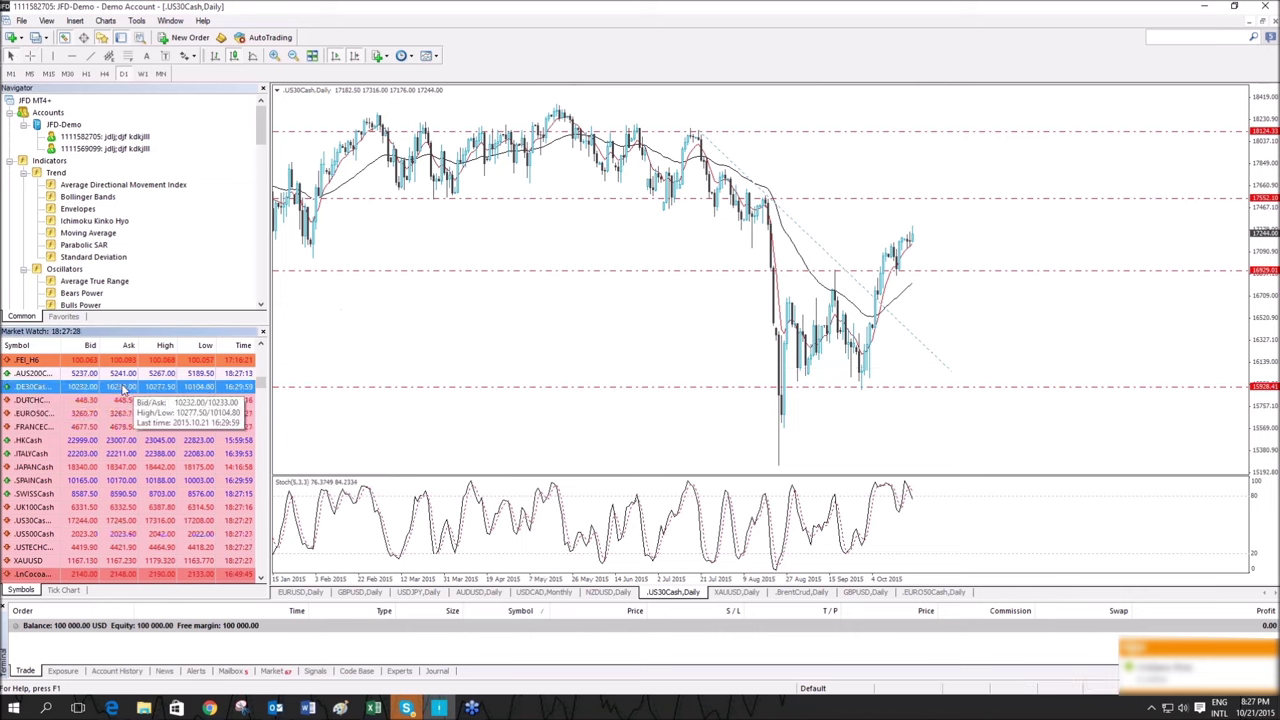
key(Down)
key(Down)
key(Down)
key(Down)
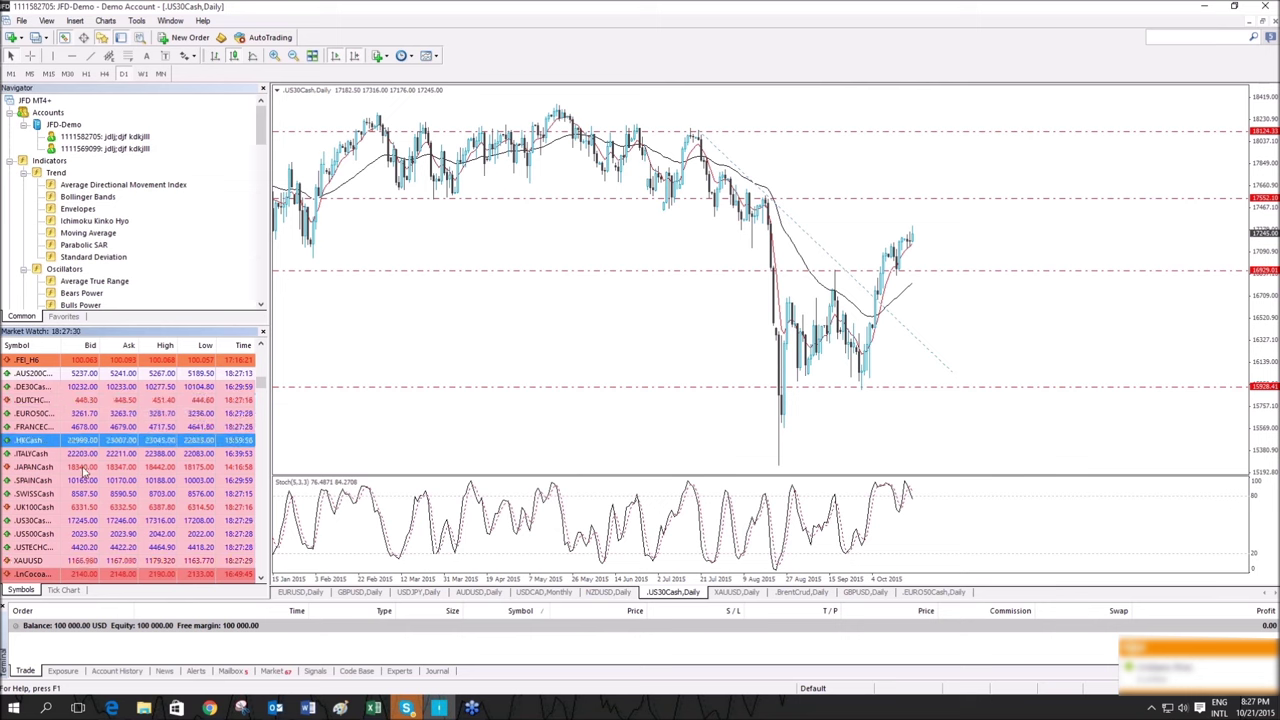
key(Down)
key(Down)
key(Down)
key(Down)
key(Down)
key(Down)
key(Down)
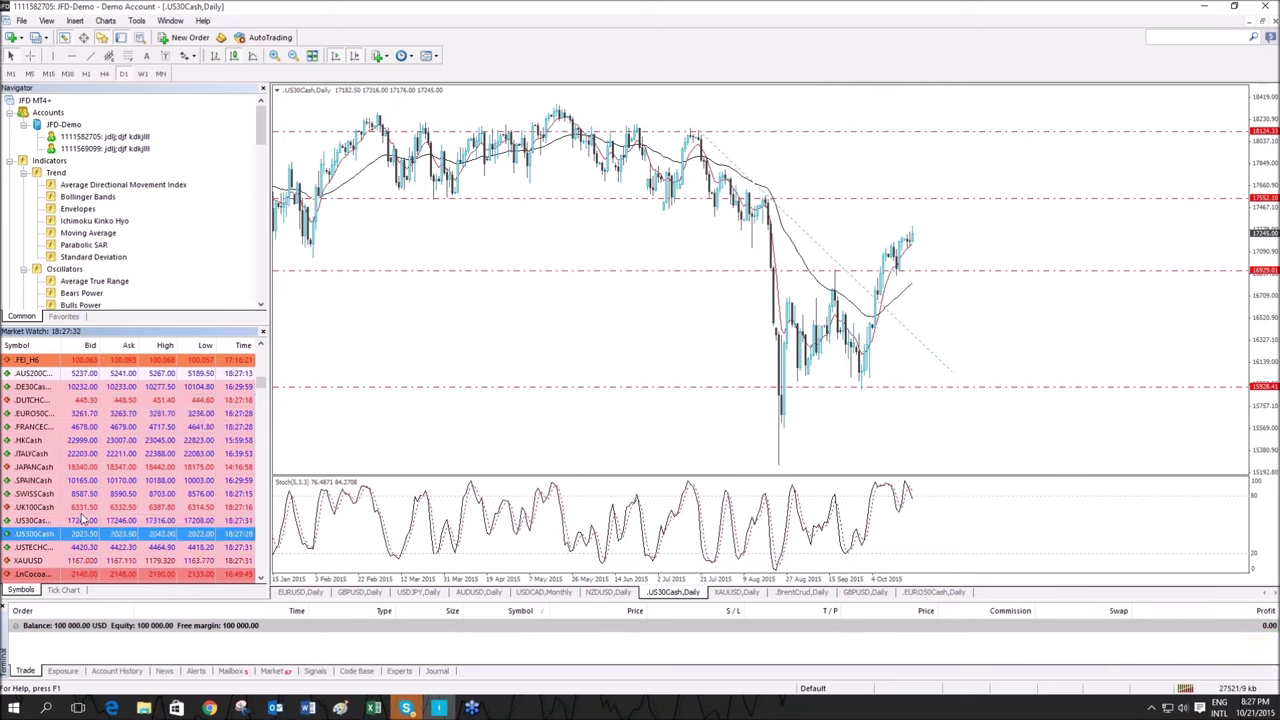
drag(70, 537, 680, 314)
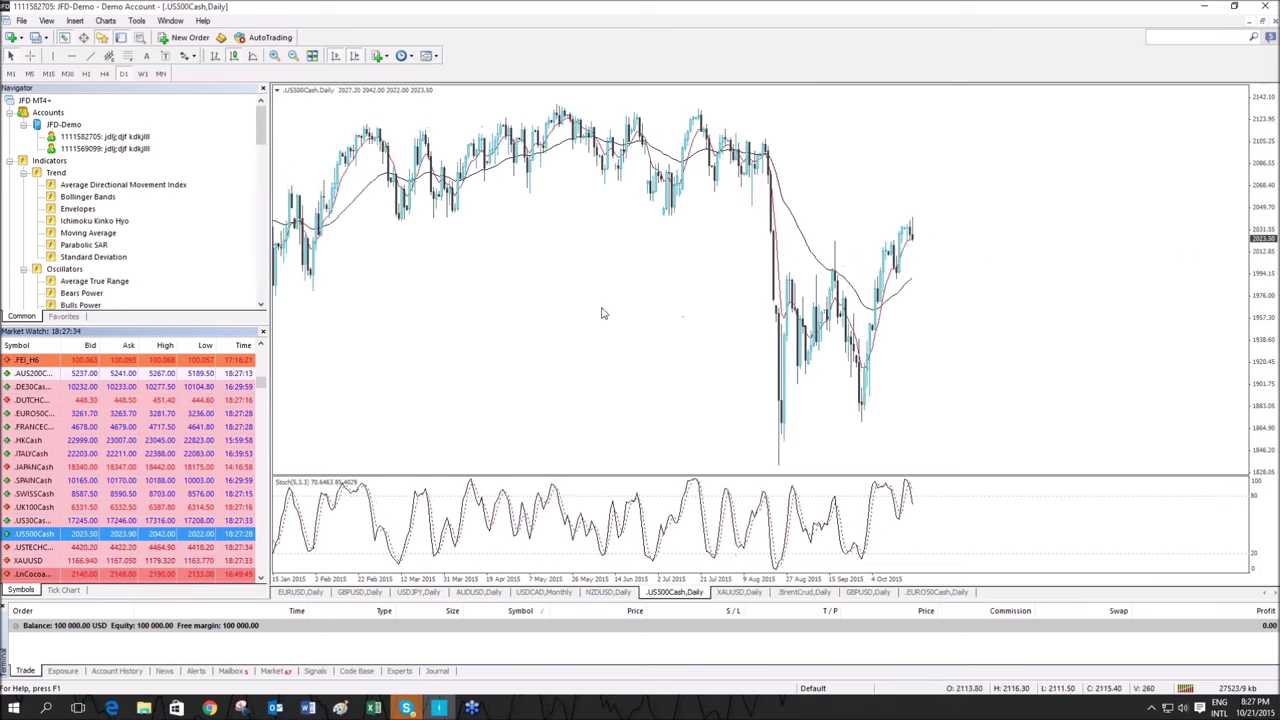
Draw a falling trendline on .US500Cash from the mid-July high past the latest October high, extending well beyond the last candle.
drag(1262, 230, 1262, 280)
middle_click(587, 192)
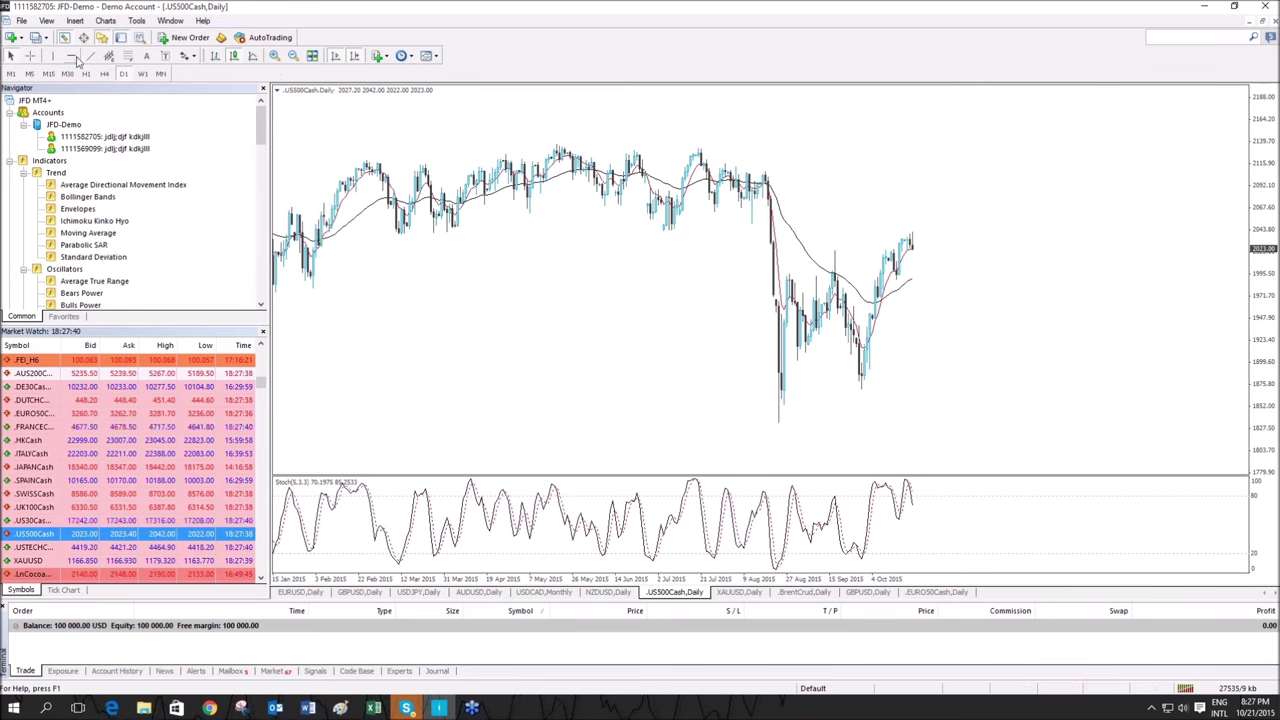
mouse_move(705, 152)
mouse_down()
mouse_move(1010, 226)
mouse_move(1194, 334)
mouse_up()
middle_click(994, 258)
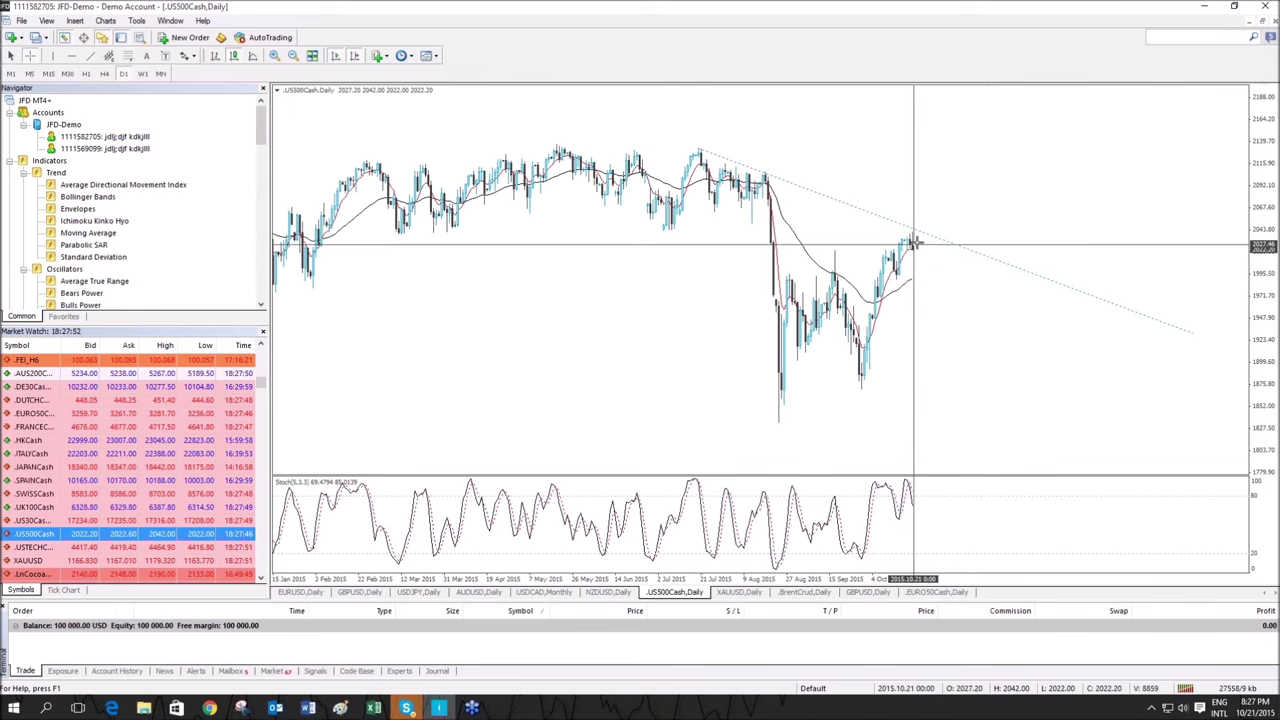
Place horizontal lines on .US500Cash at about 1993.6 and at about 1874.4, near the late September low.
click(72, 56)
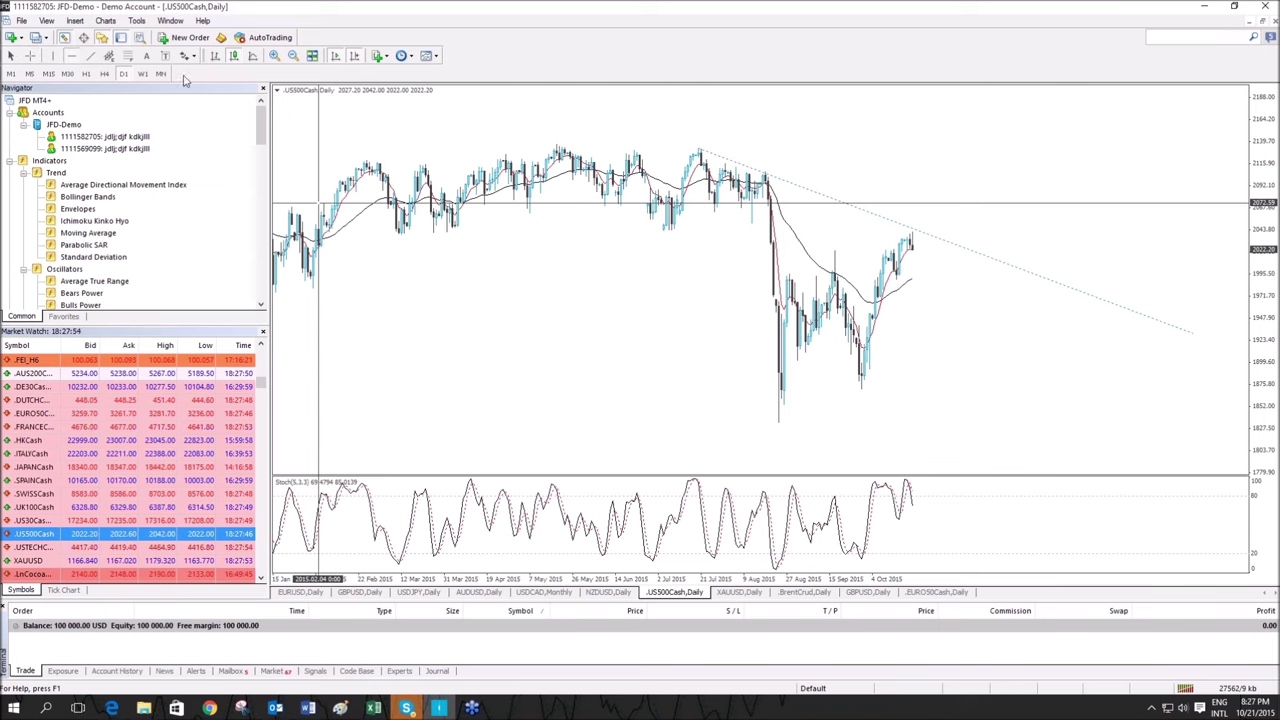
click(955, 268)
drag(955, 268, 956, 275)
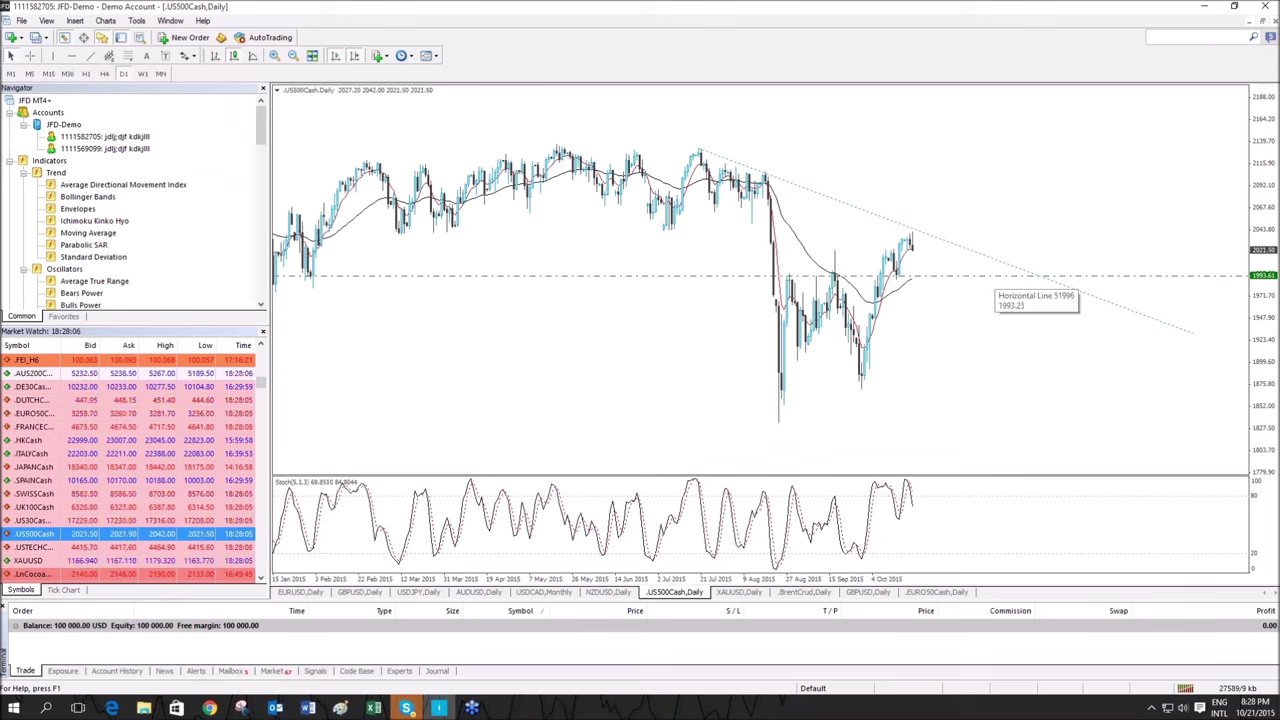
click(981, 381)
drag(981, 388, 982, 385)
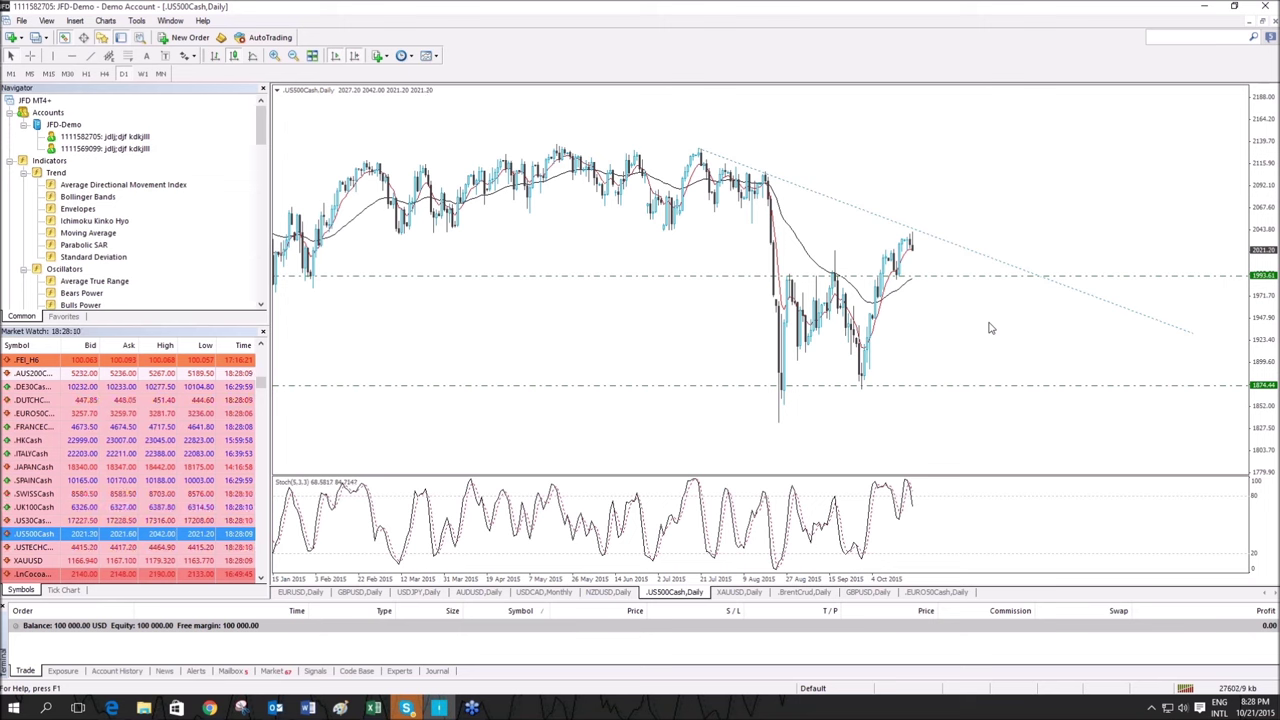
Turn off automatic scrolling for the .US500Cash chart and shift it to leave more or less room beside the latest candles.
middle_click(568, 281)
middle_click(568, 281)
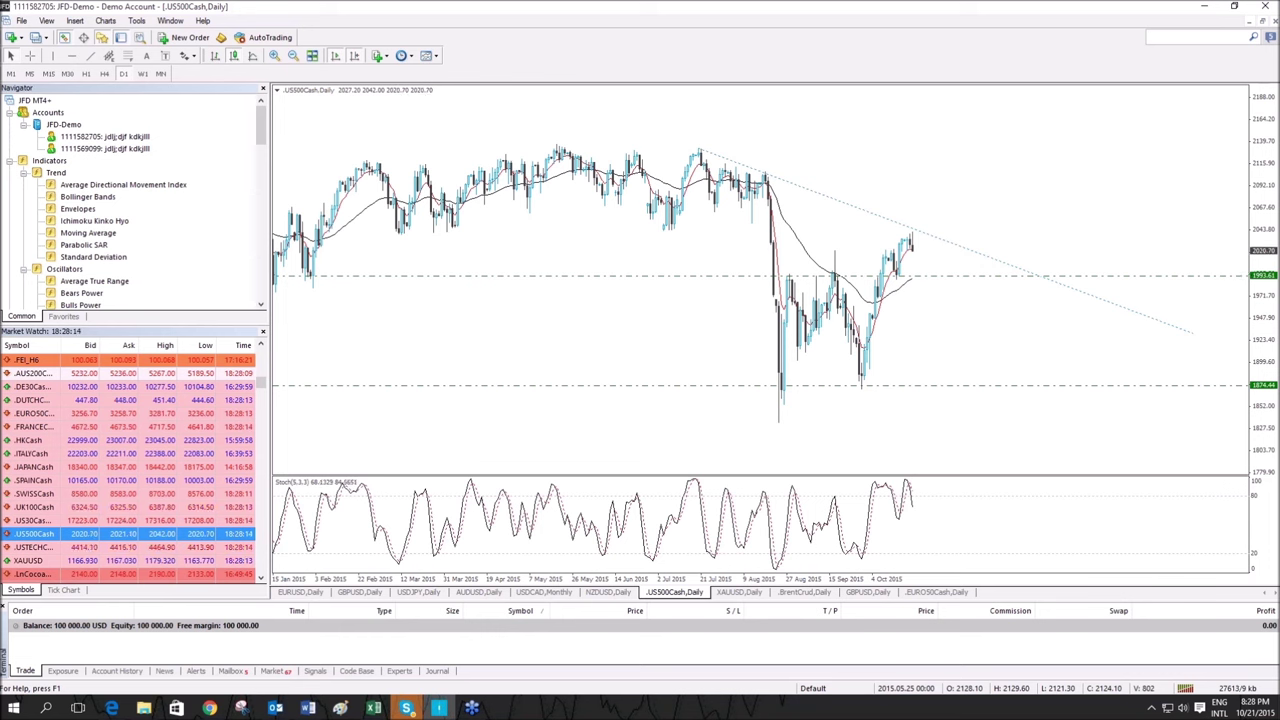
drag(485, 326, 600, 326)
click(336, 56)
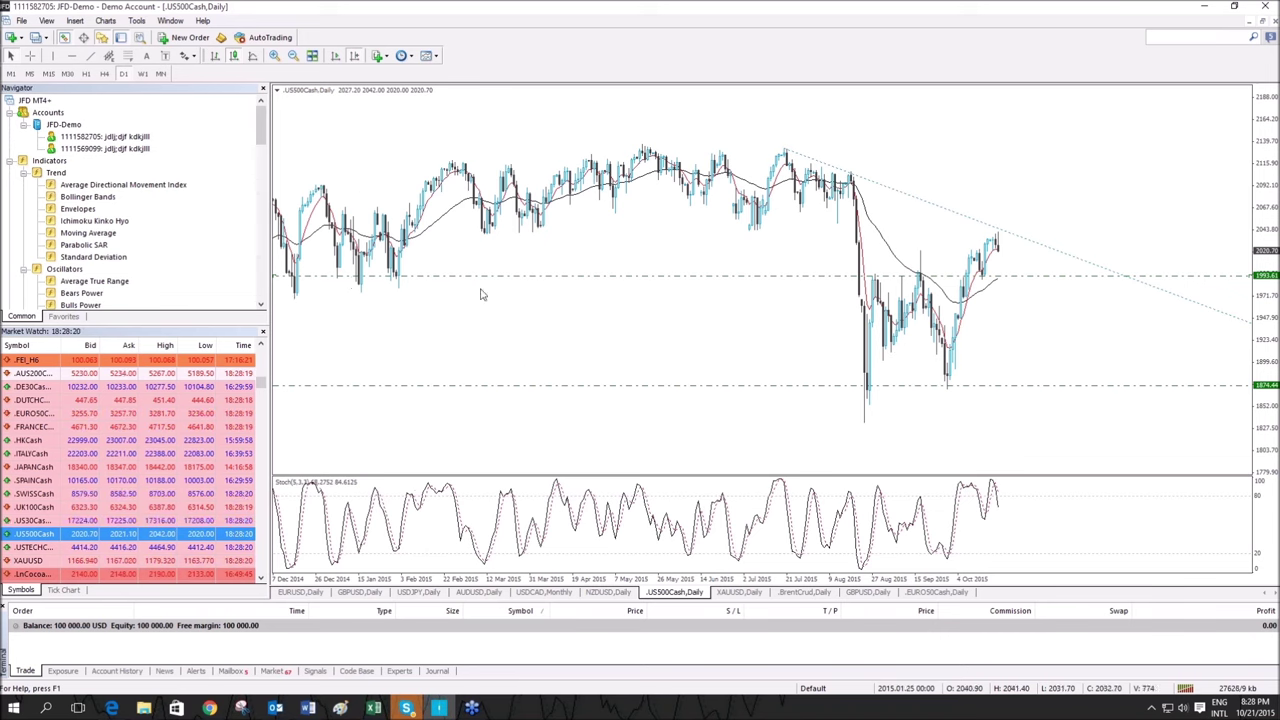
drag(1083, 353, 1049, 339)
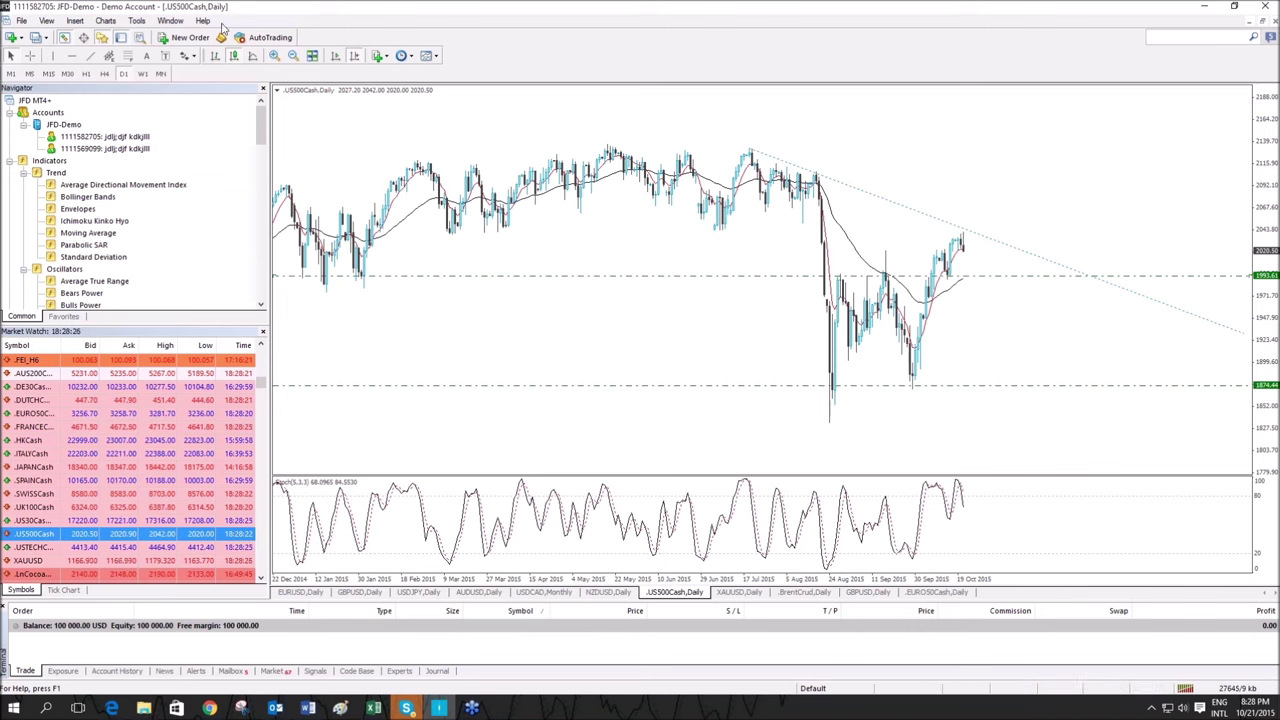
Place a horizontal line on .US500Cash at about 2106, just above the candles before the August drop.
click(71, 55)
click(992, 163)
drag(991, 163, 992, 172)
middle_click(992, 172)
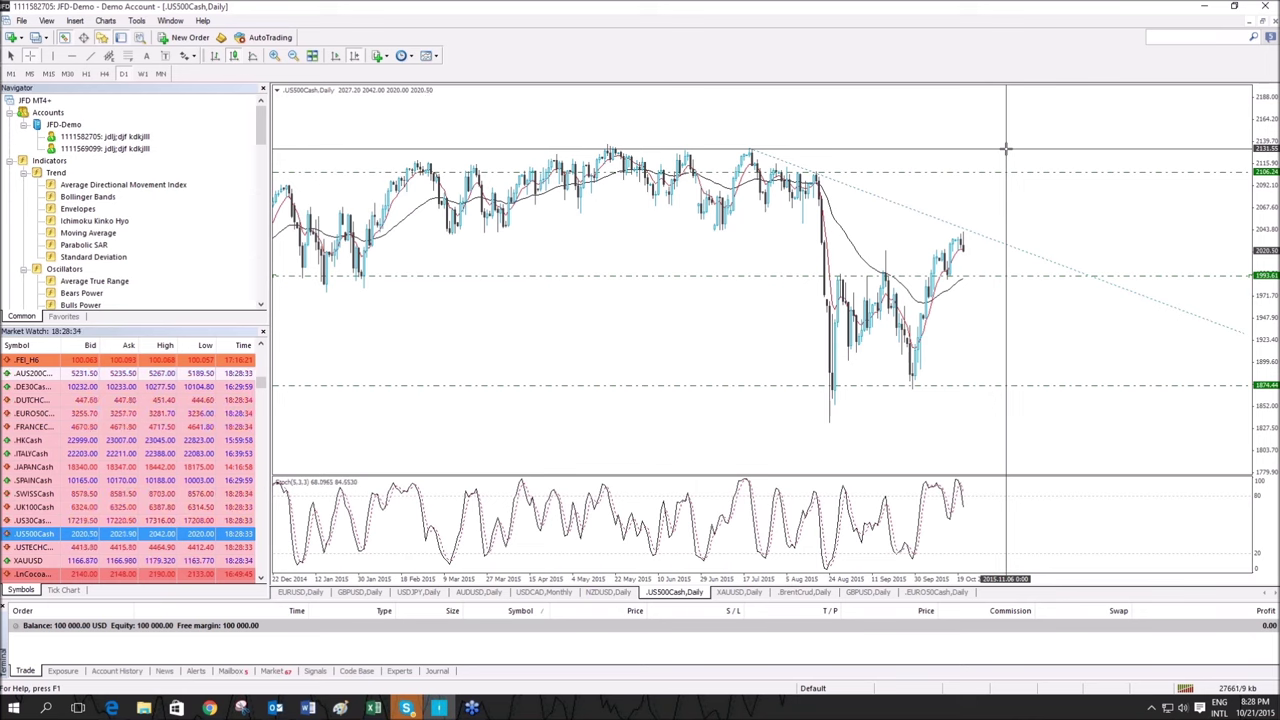
Examine the .US500Cash levels from the mid-July high down through the line near 1993.6 to the line near 1874.4.
middle_click(1006, 148)
scroll(984, 278, down, 3)
middle_click(984, 278)
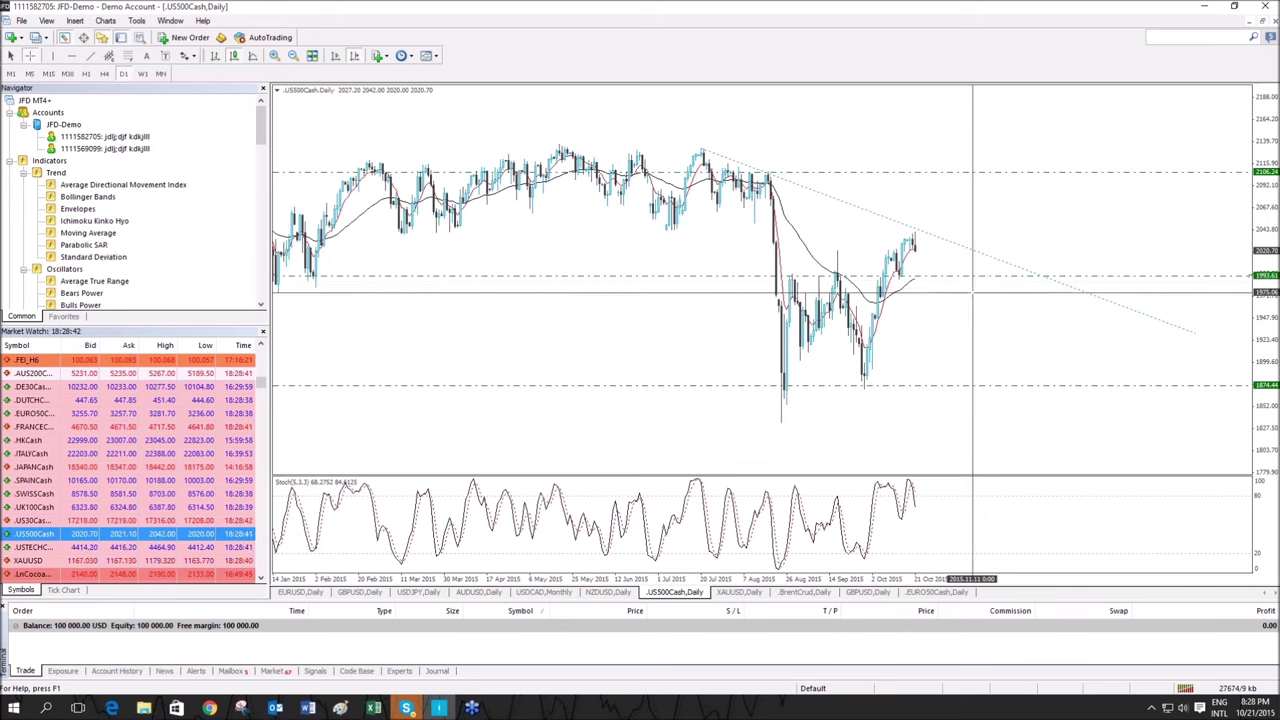
drag(947, 381, 951, 385)
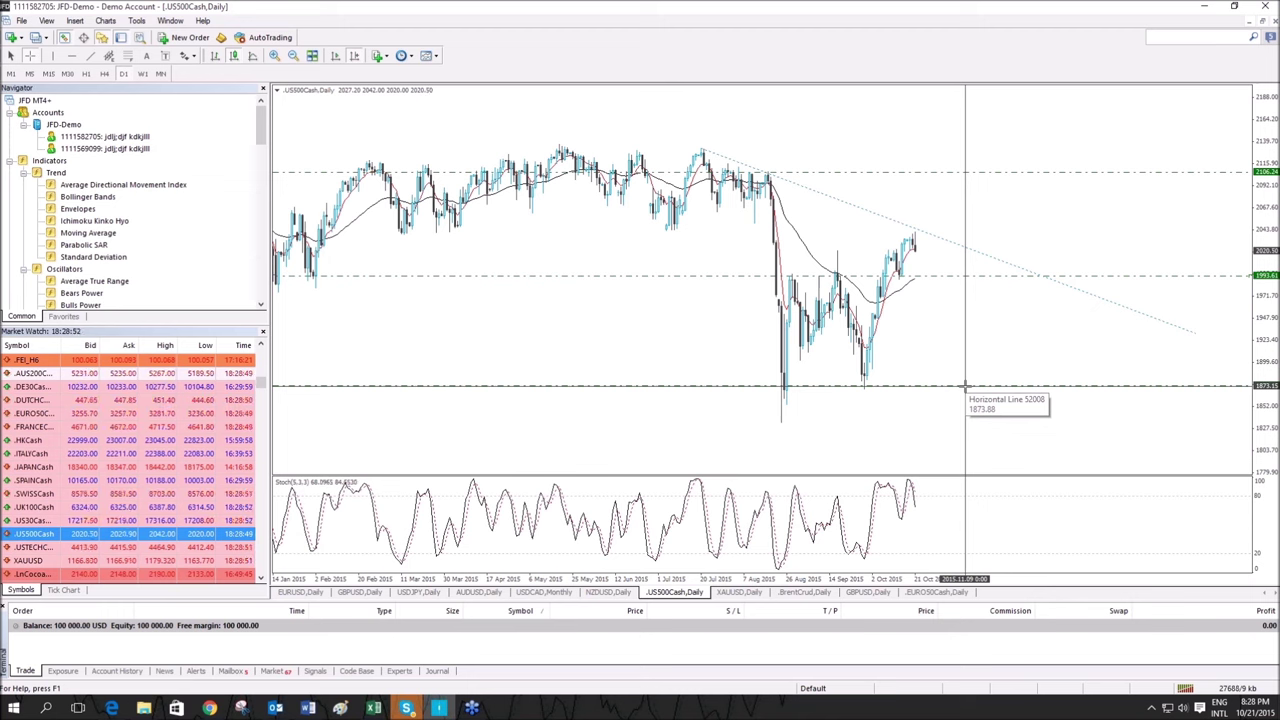
middle_click(965, 386)
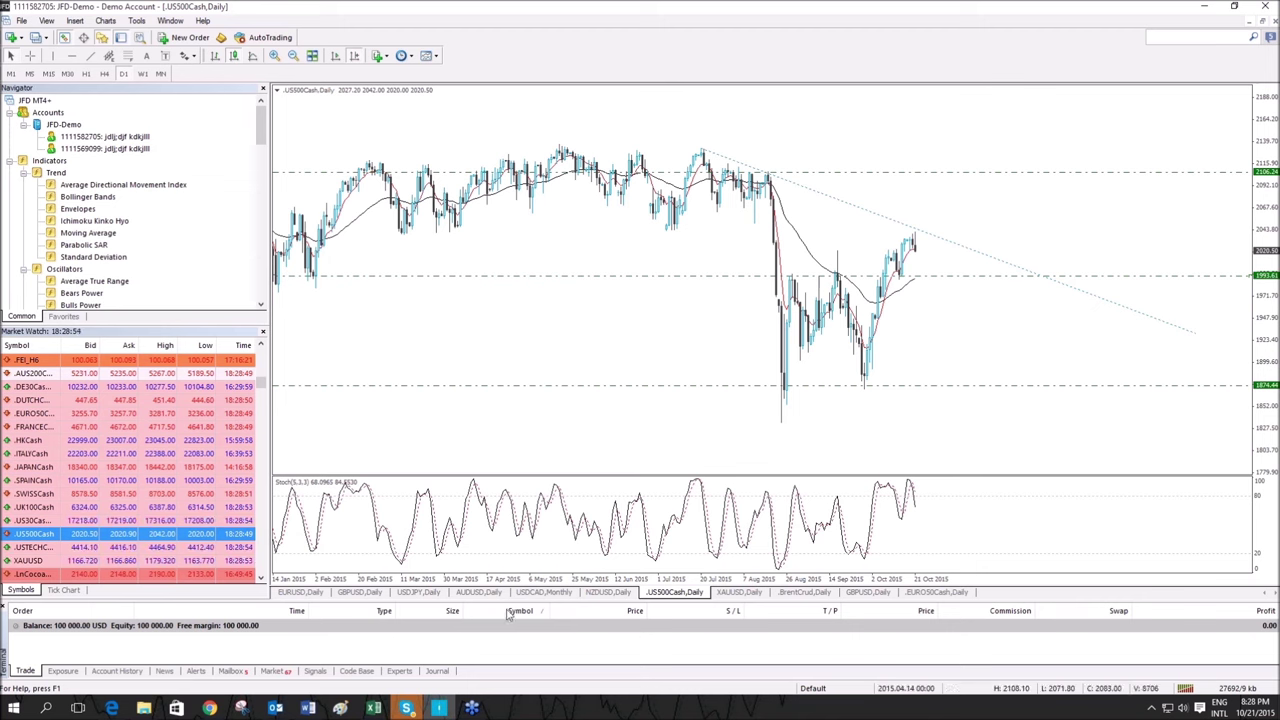
Find .DE30Cash in the symbol list and load it into the chart in place of .US500Cash.
click(120, 374)
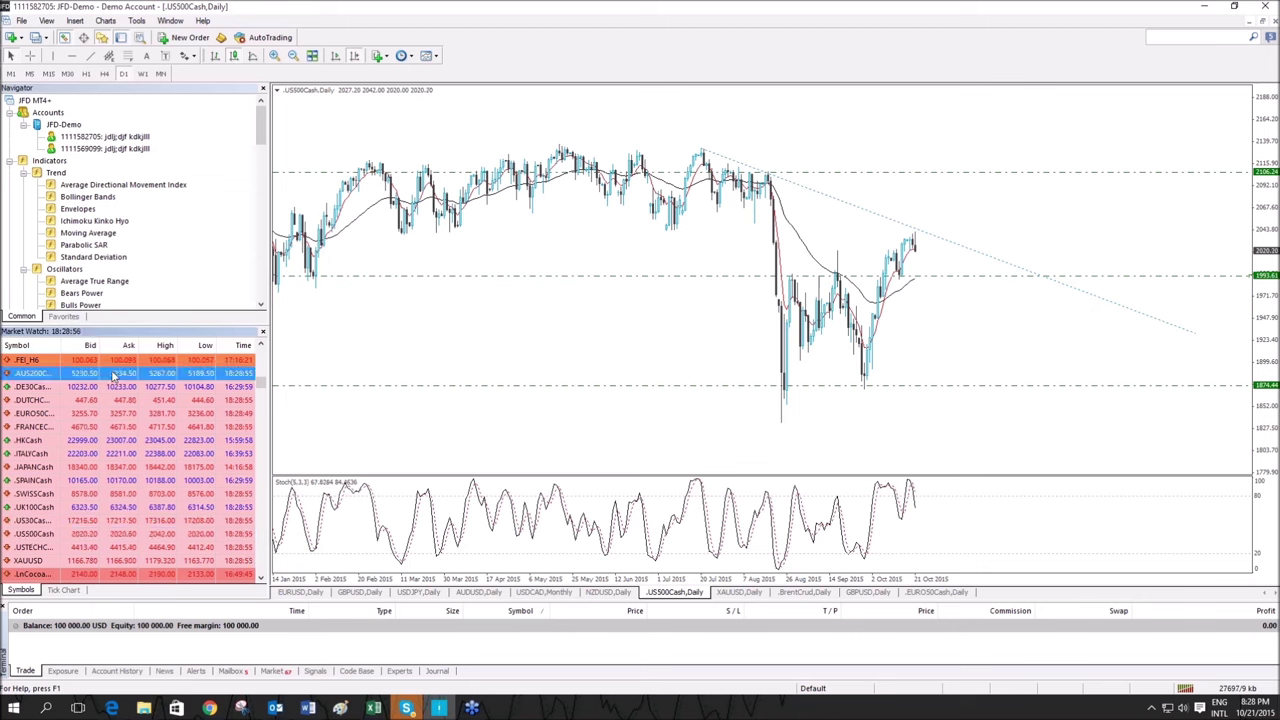
click(78, 387)
scroll(97, 397, up, 4)
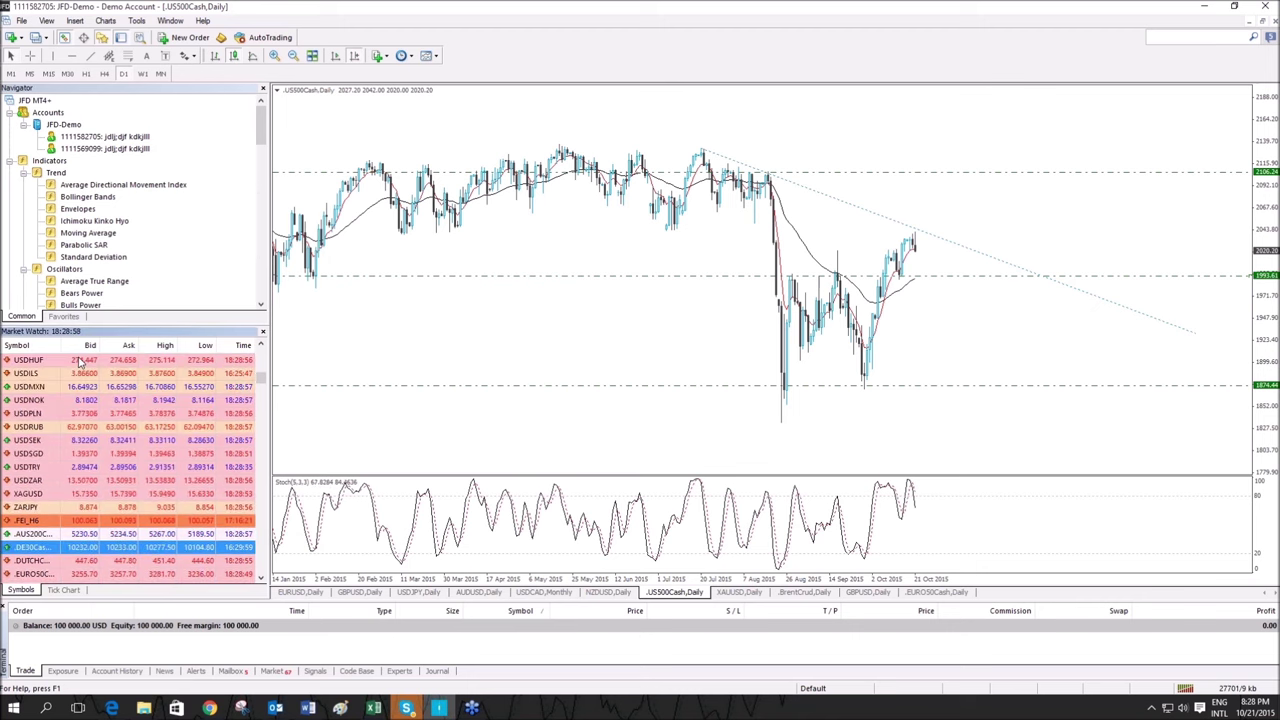
drag(260, 377, 260, 351)
click(200, 360)
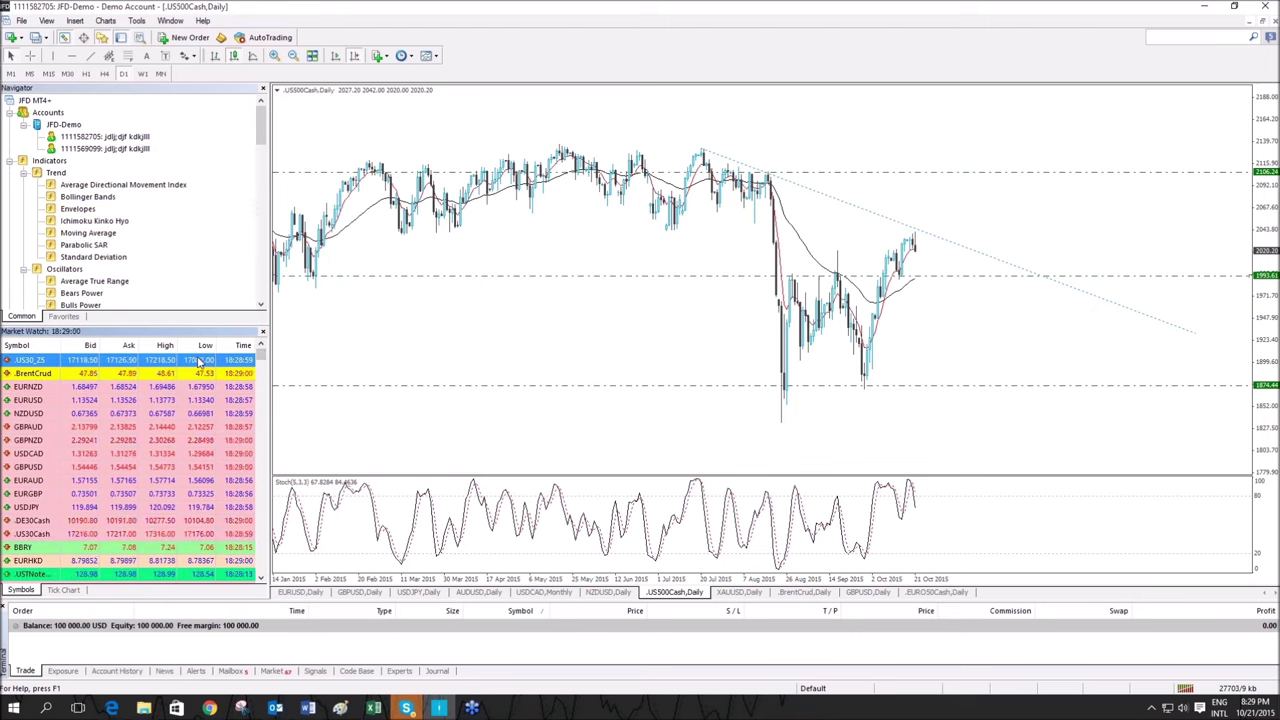
key(Down)
key(.)
key(.)
click(40, 523)
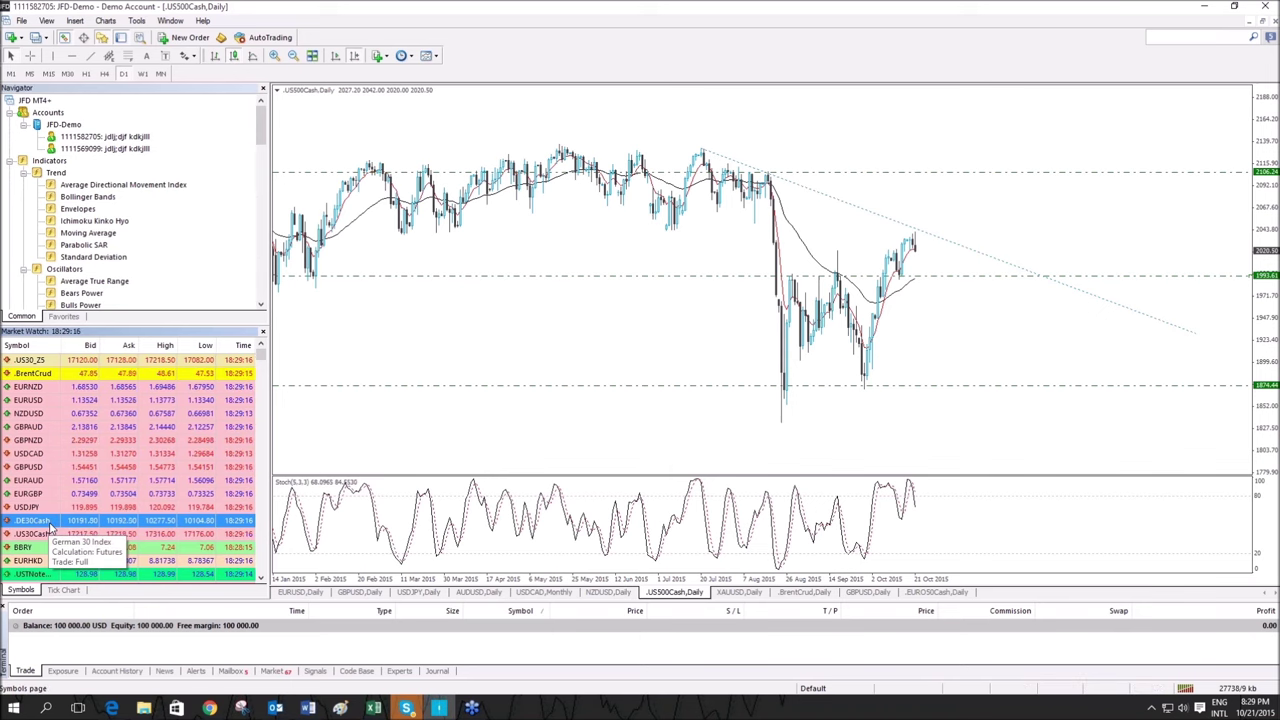
drag(45, 527, 376, 225)
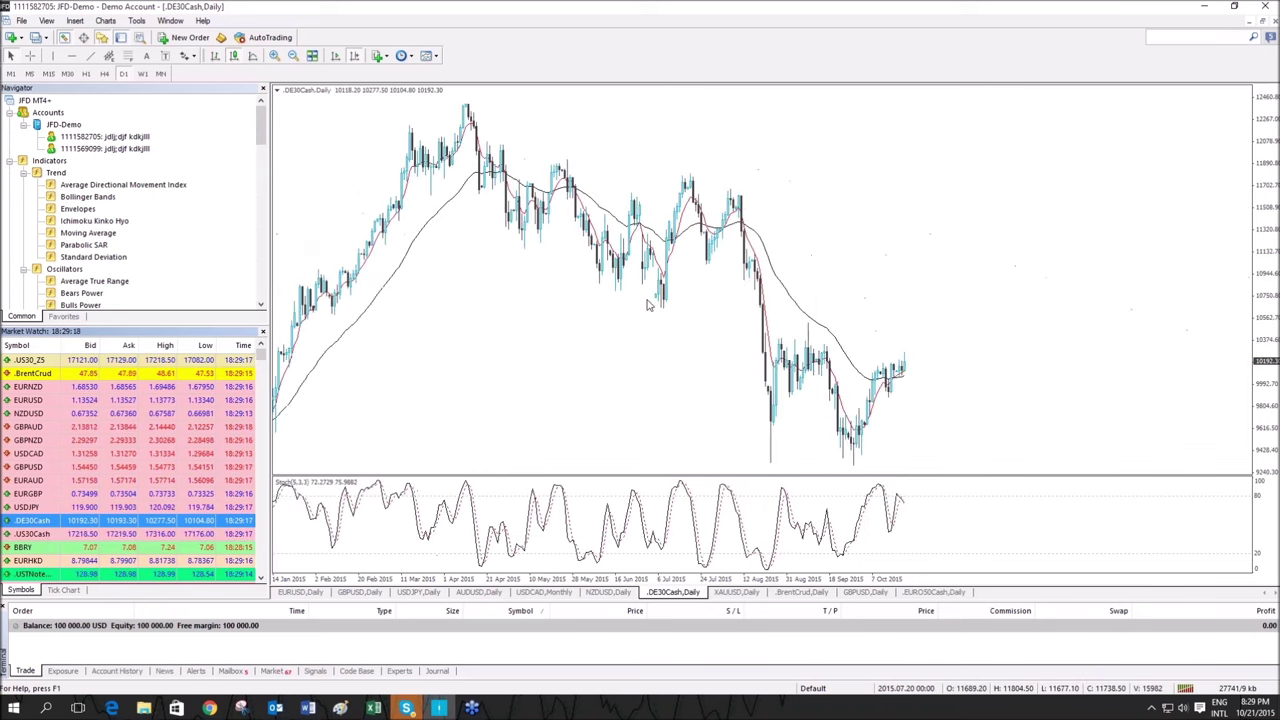
Check .DE30Cash on the weekly and H4 timeframes and return the chart to daily candles.
click(141, 74)
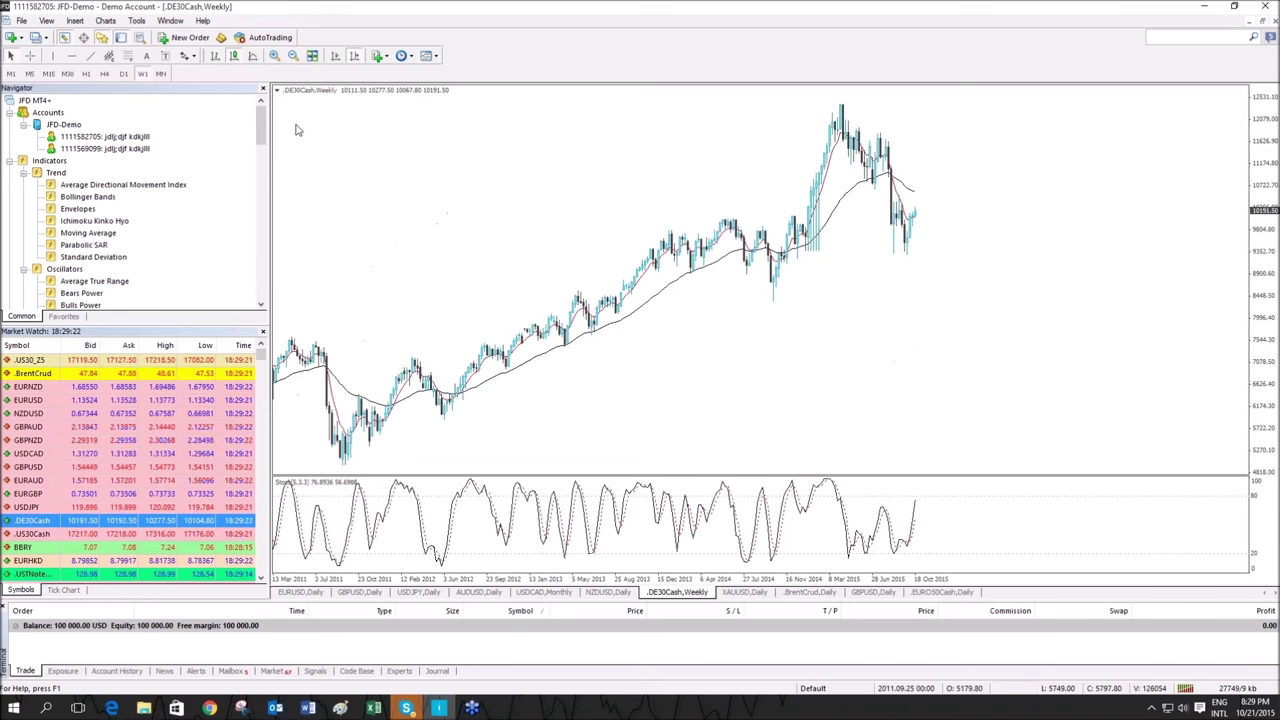
click(123, 74)
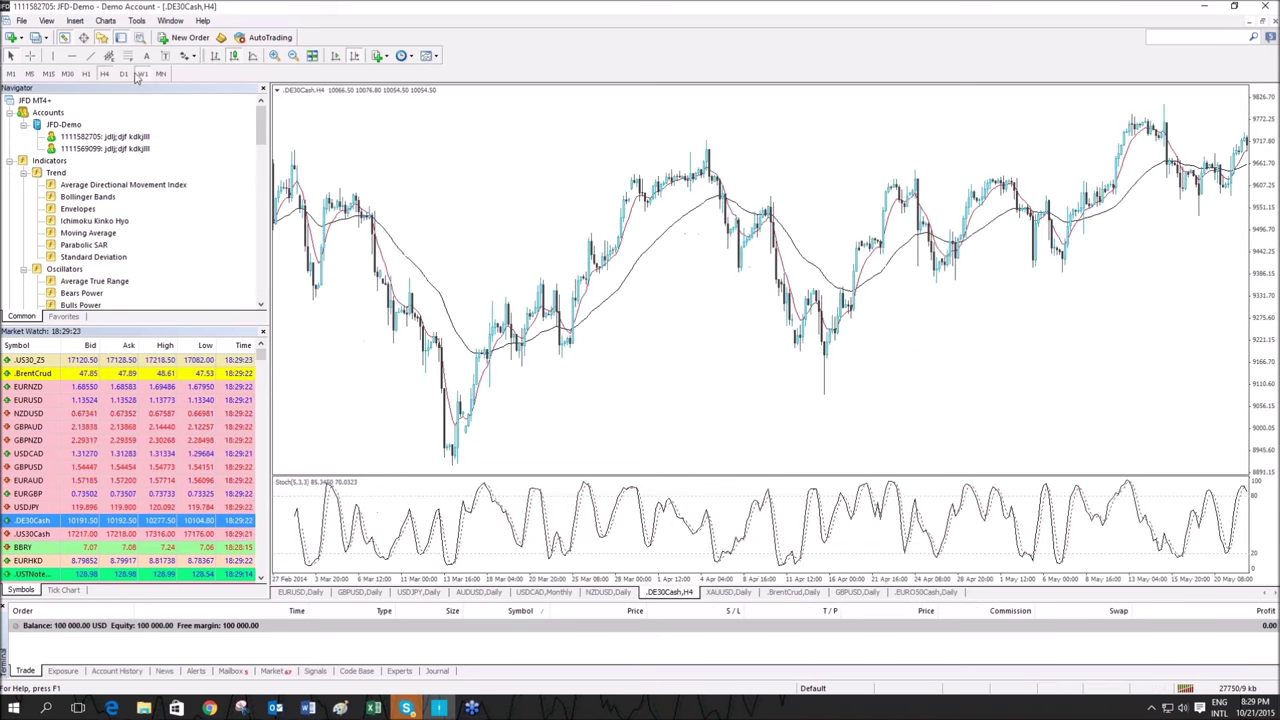
click(353, 56)
click(293, 56)
drag(305, 250, 682, 250)
Place a horizontal line on .DE30Cash at about 9424.8, near the August and September lows.
click(71, 56)
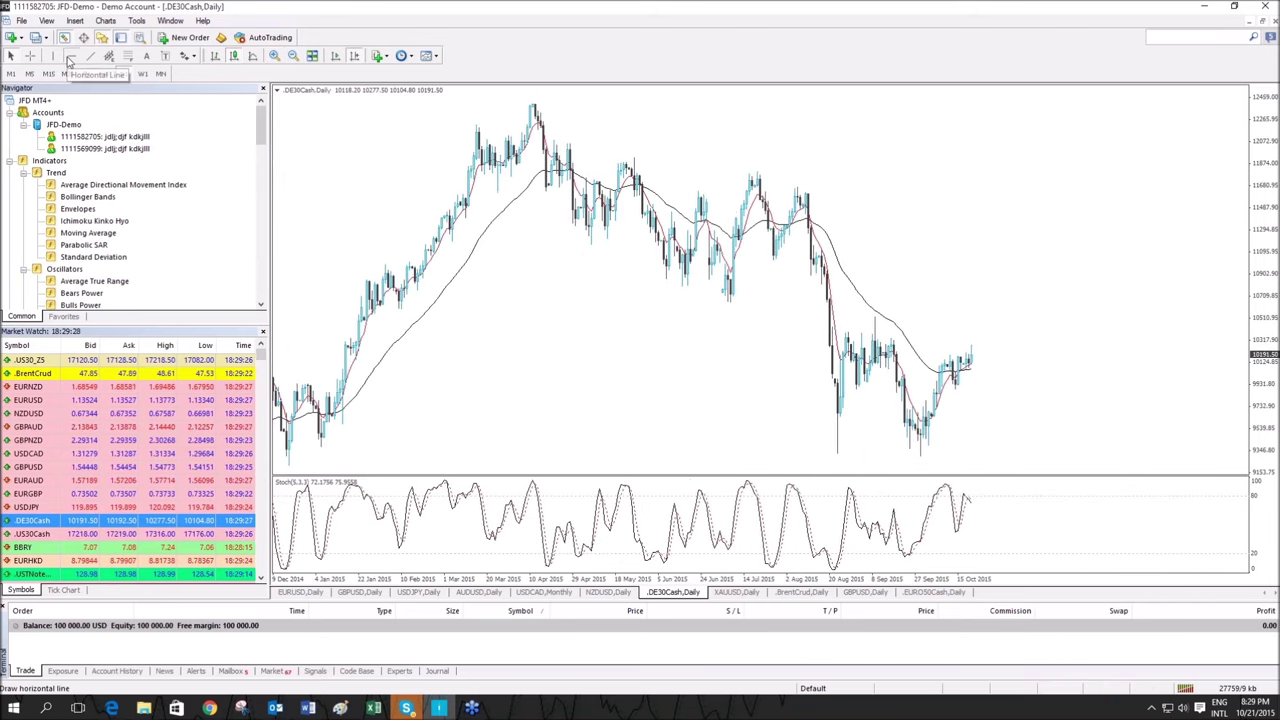
click(720, 428)
drag(720, 443, 720, 455)
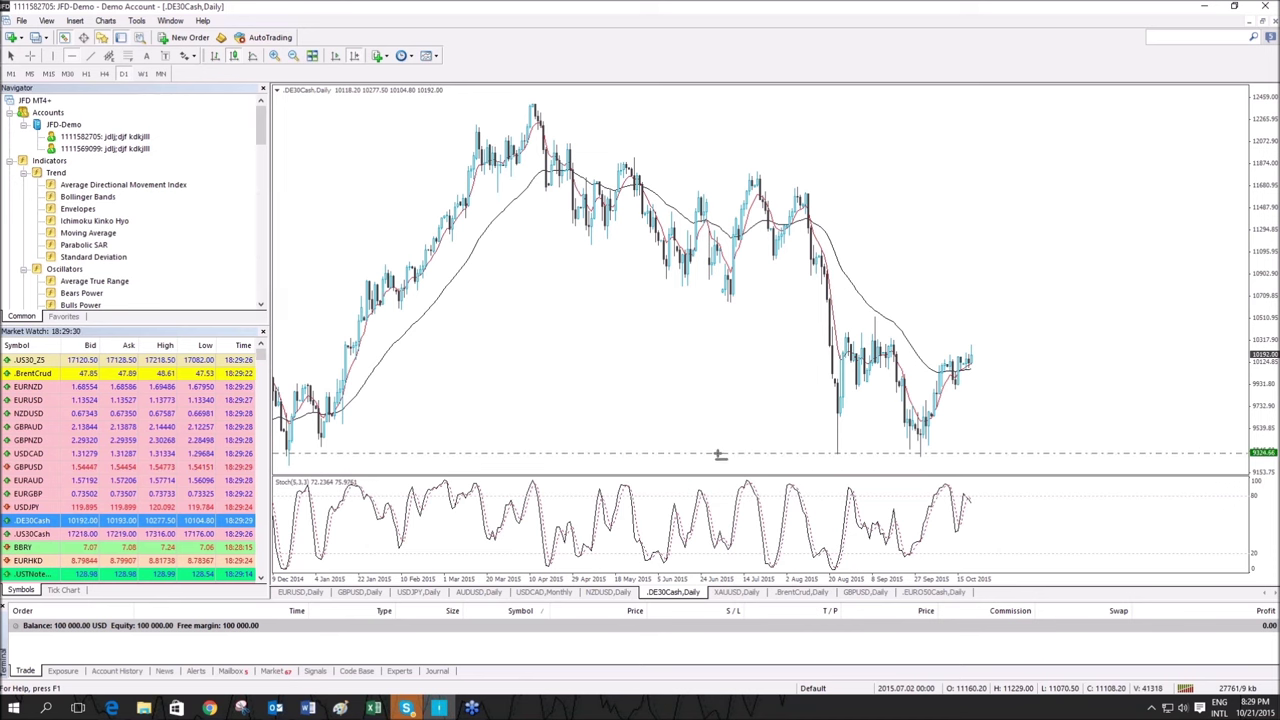
click(293, 56)
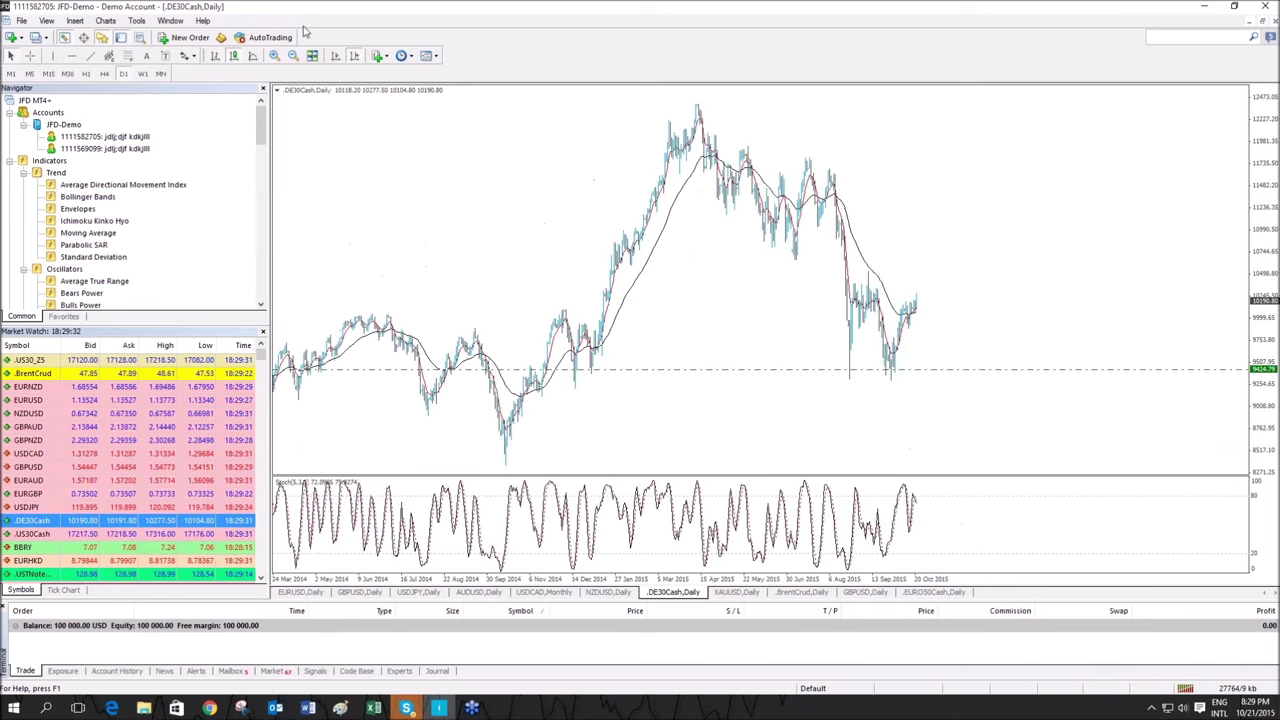
click(274, 56)
click(354, 56)
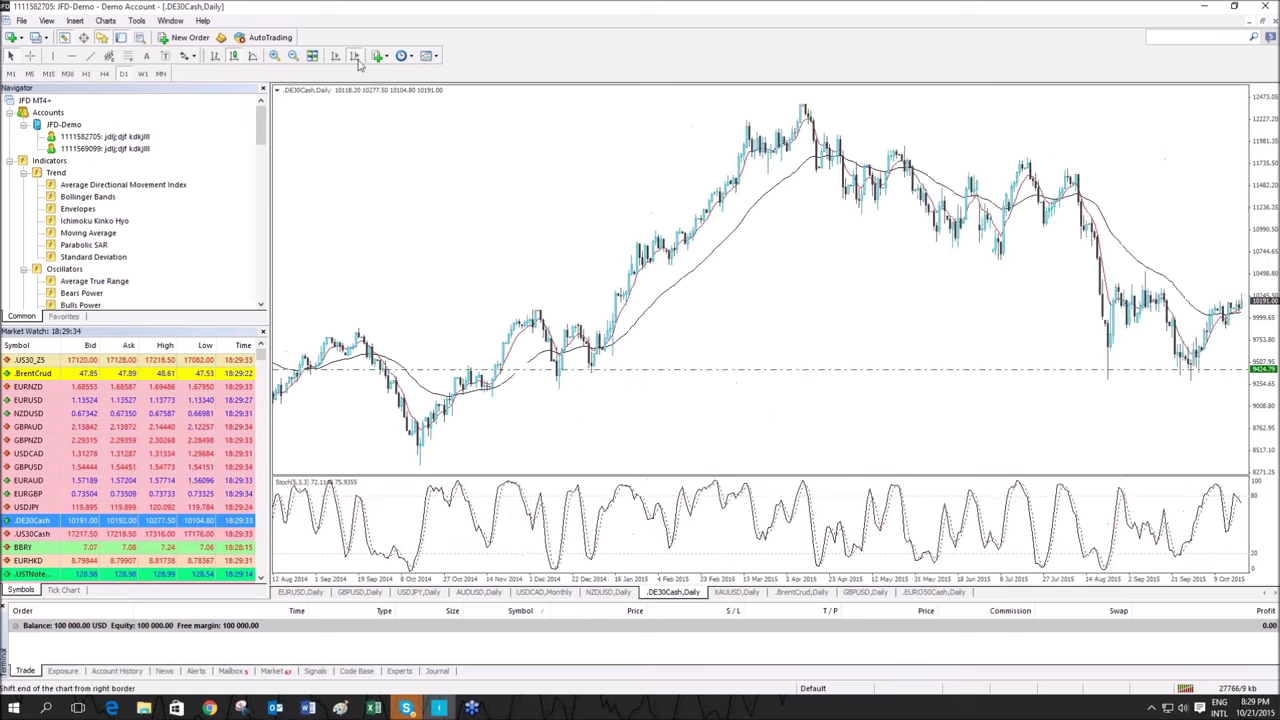
click(355, 57)
middle_click(842, 389)
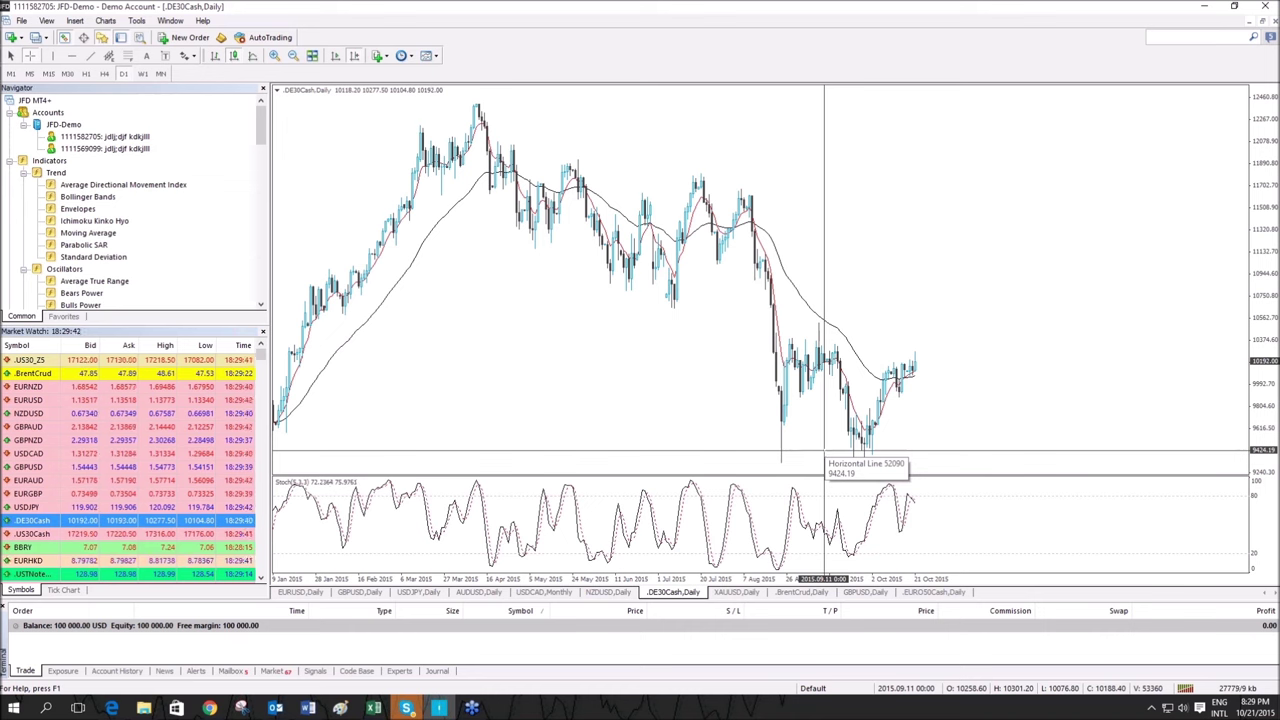
click(830, 449)
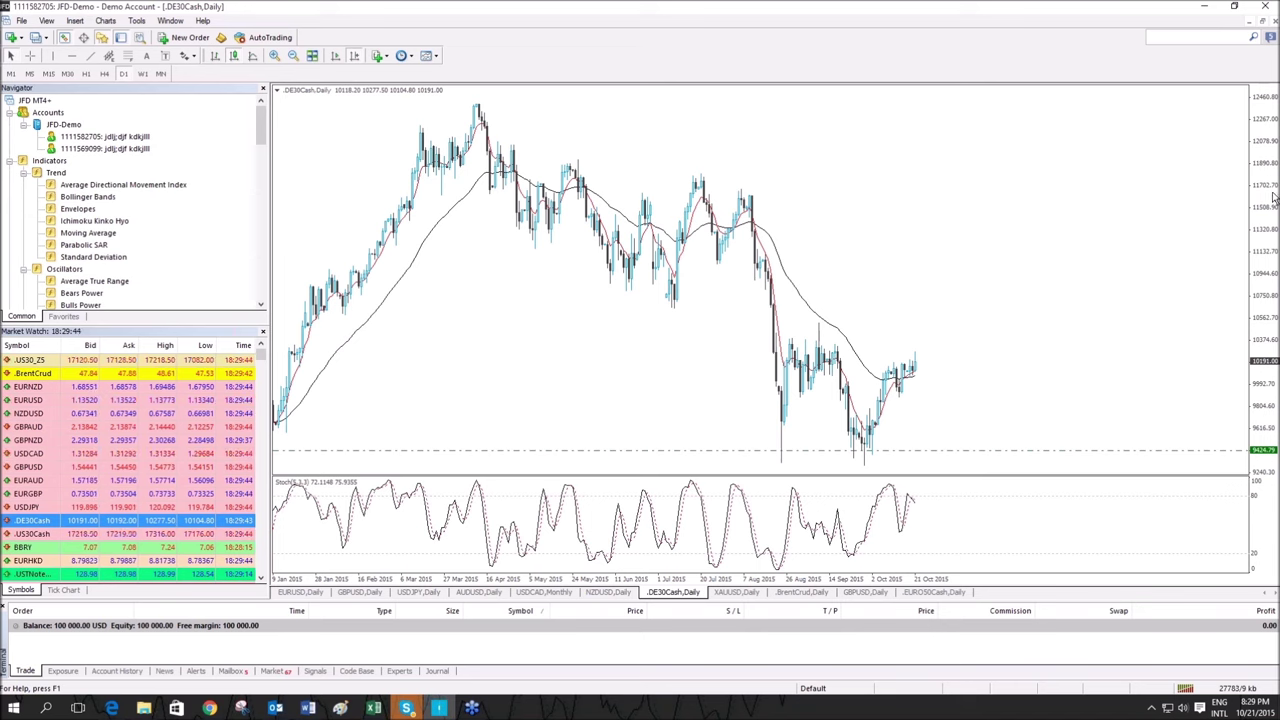
Draw a gently falling trendline on .DE30Cash from the early July low past the September high, extending beyond the latest candles.
drag(1273, 200, 1273, 250)
click(89, 55)
mouse_move(672, 298)
mouse_down()
mouse_move(1052, 352)
mouse_move(1148, 345)
mouse_up()
Place horizontal lines on .DE30Cash at about 10520.6, 11632.9 and 12397.2, marking the September, July and April highs.
click(71, 55)
click(777, 328)
drag(777, 328, 814, 148)
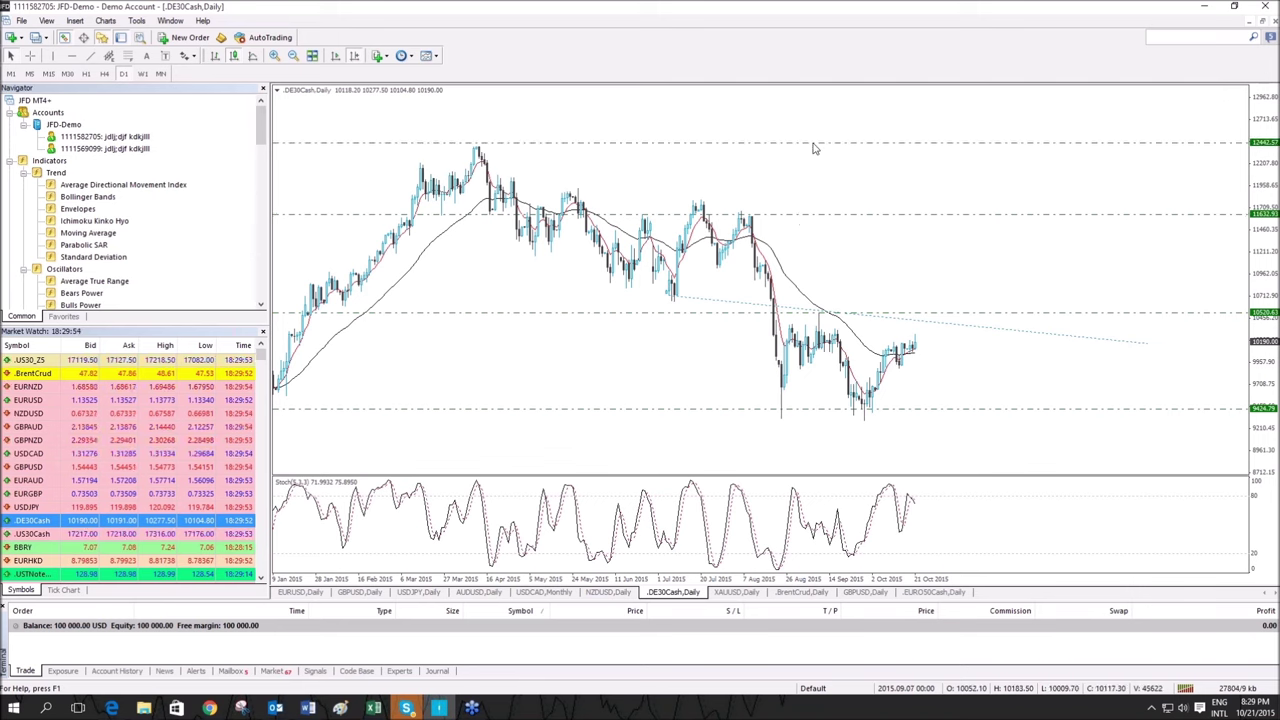
scroll(1123, 289, up, 2)
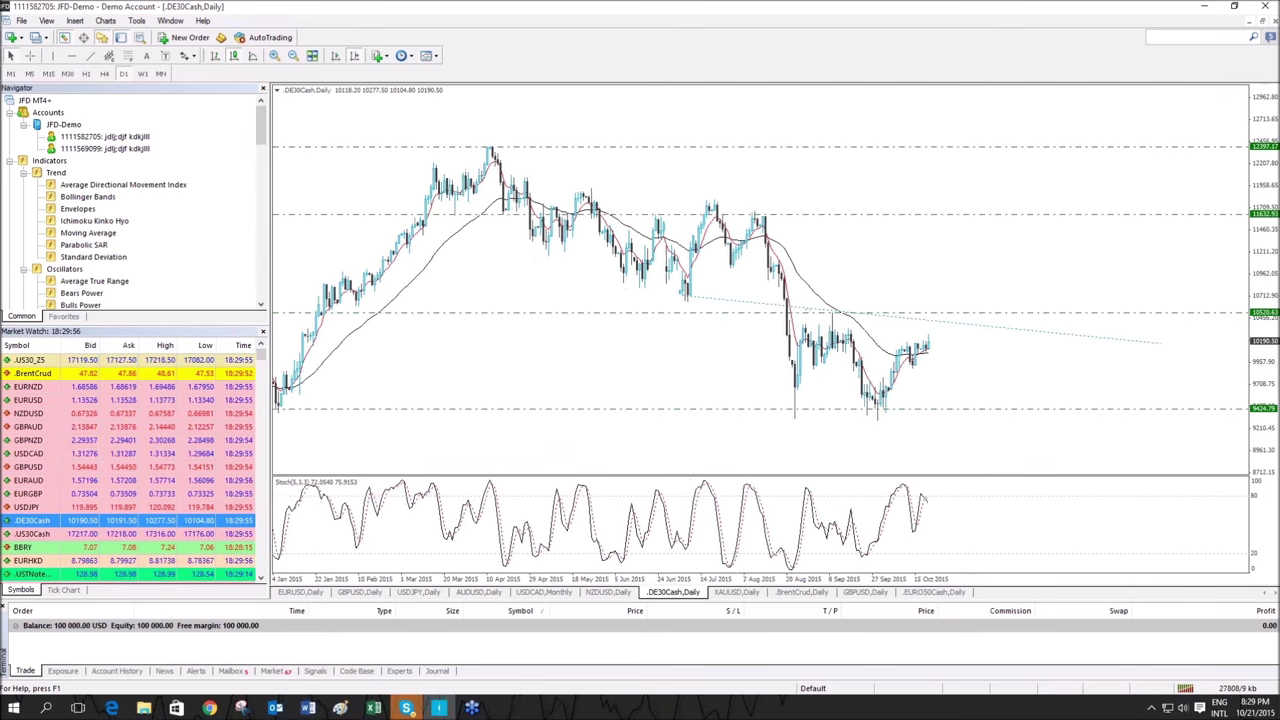
double_click(1248, 240)
drag(1249, 231, 1249, 265)
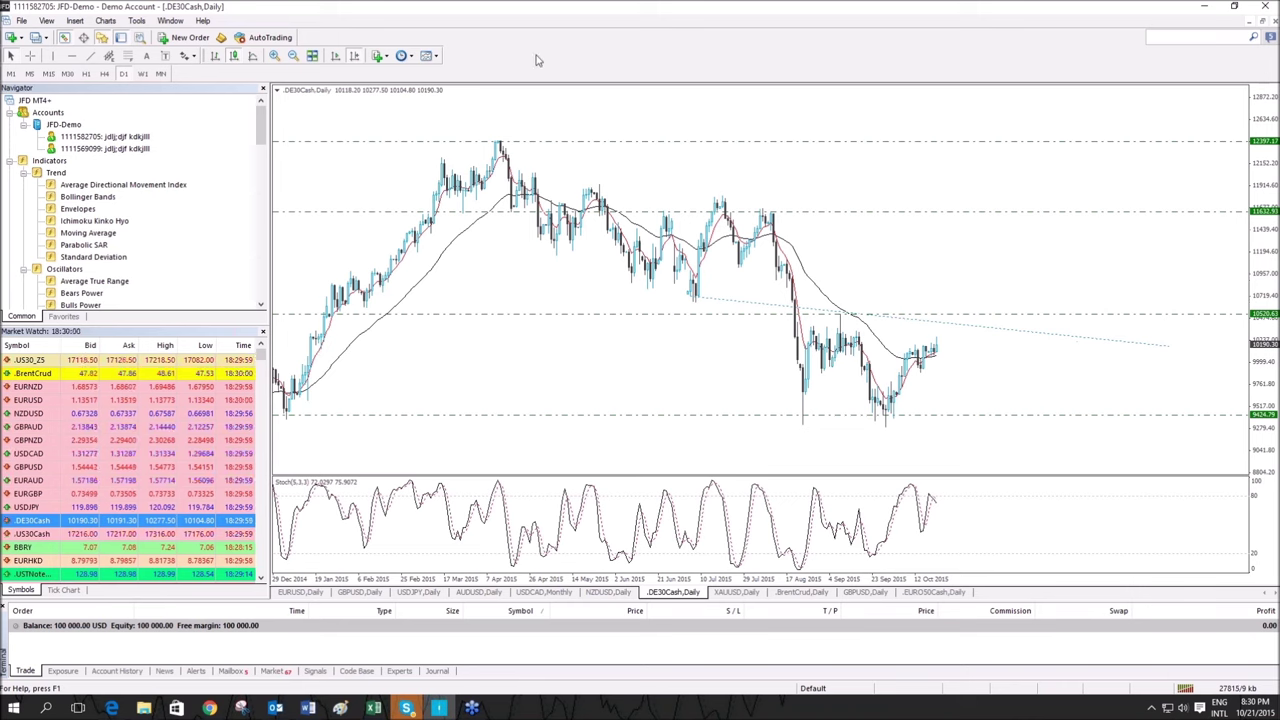
Examine the .DE30Cash range between the lines near 9424.8 and 10520.6, including the falling trendline and the latest candles.
middle_click(868, 317)
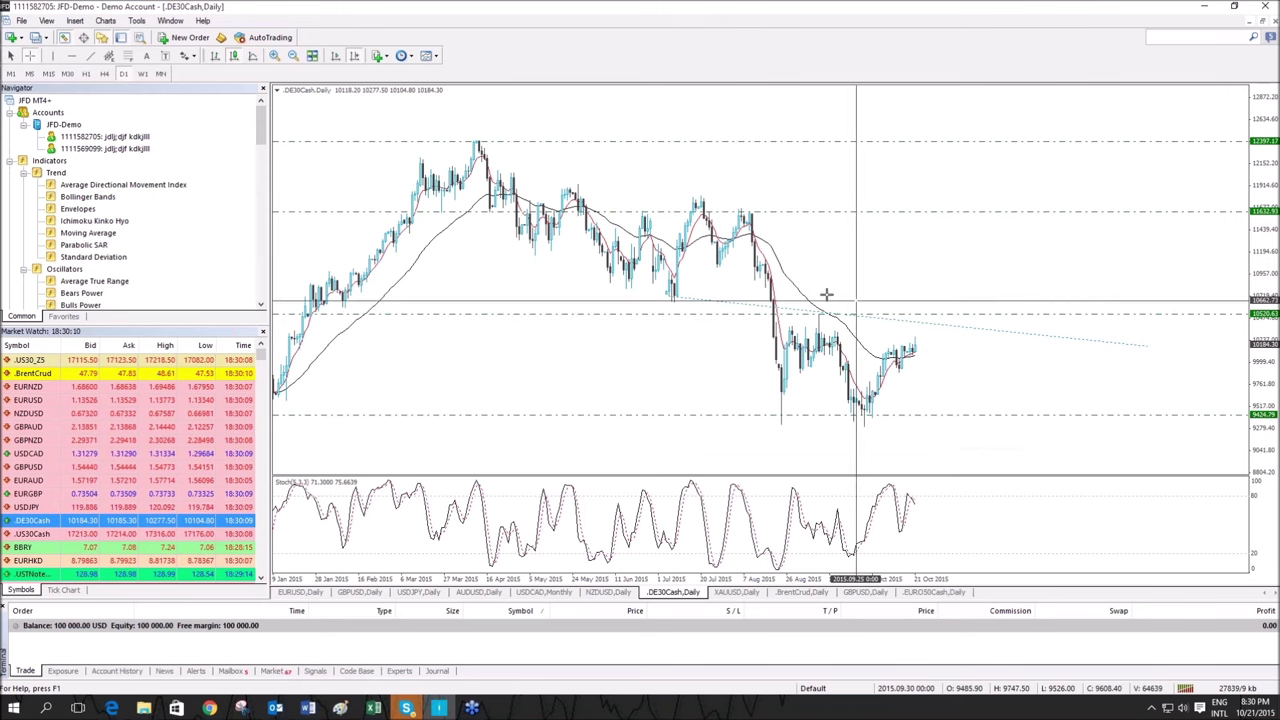
click(1084, 369)
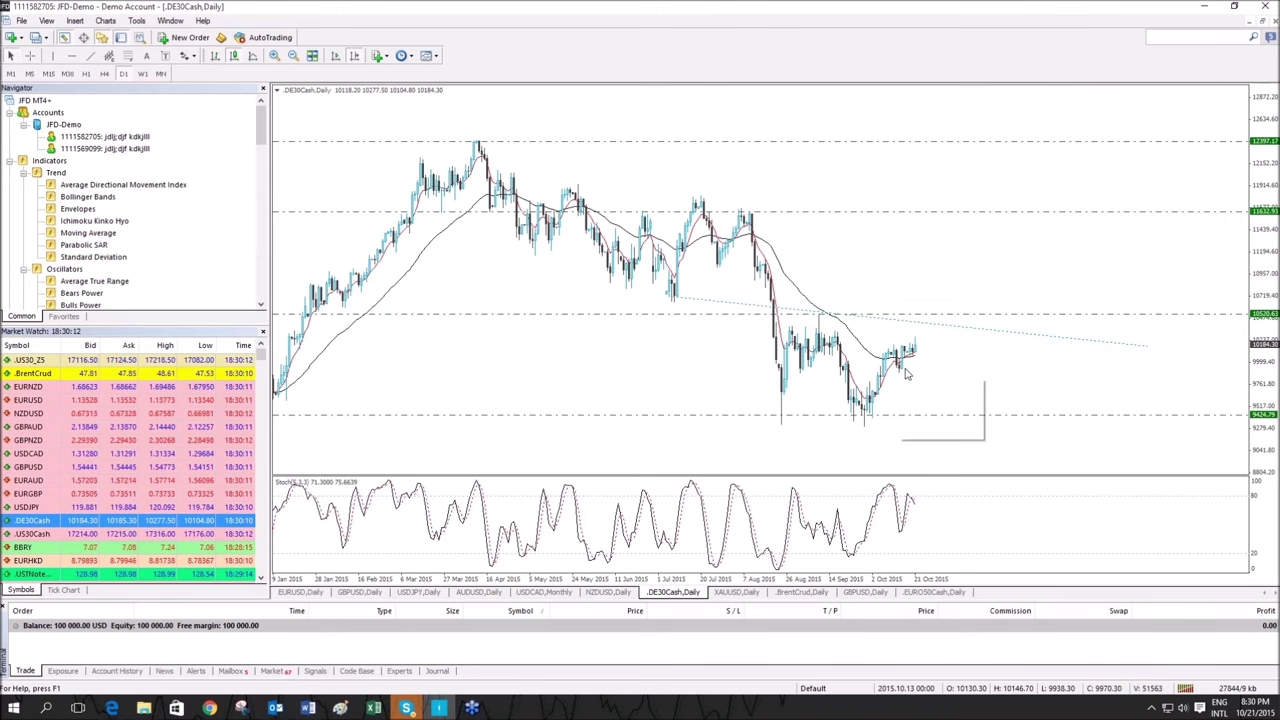
middle_click(957, 371)
key(Escape)
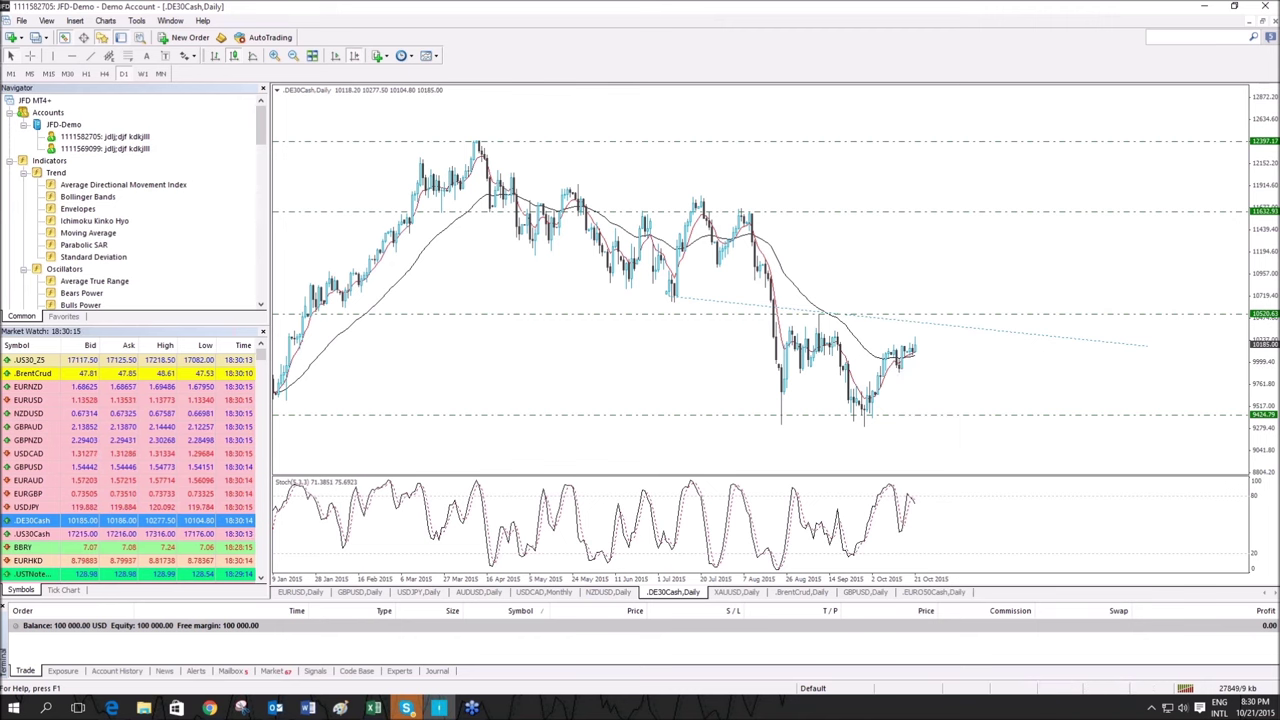
middle_click(927, 395)
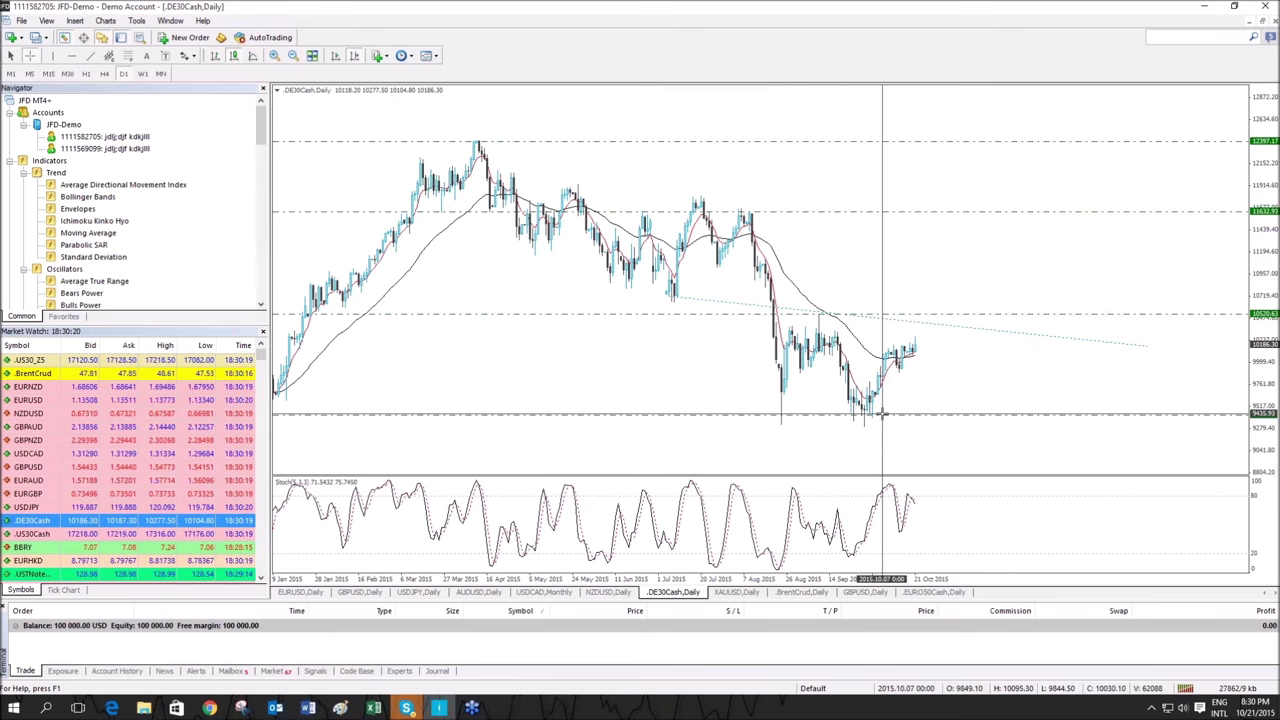
drag(882, 413, 877, 316)
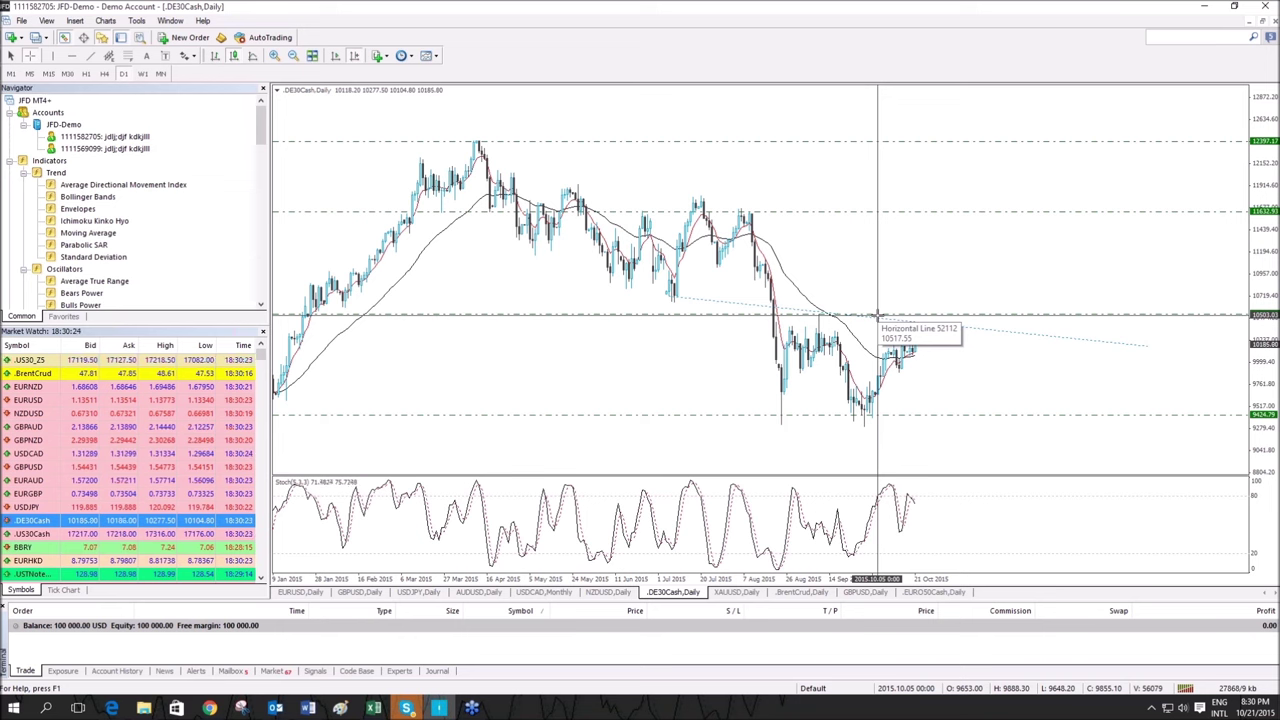
click(877, 316)
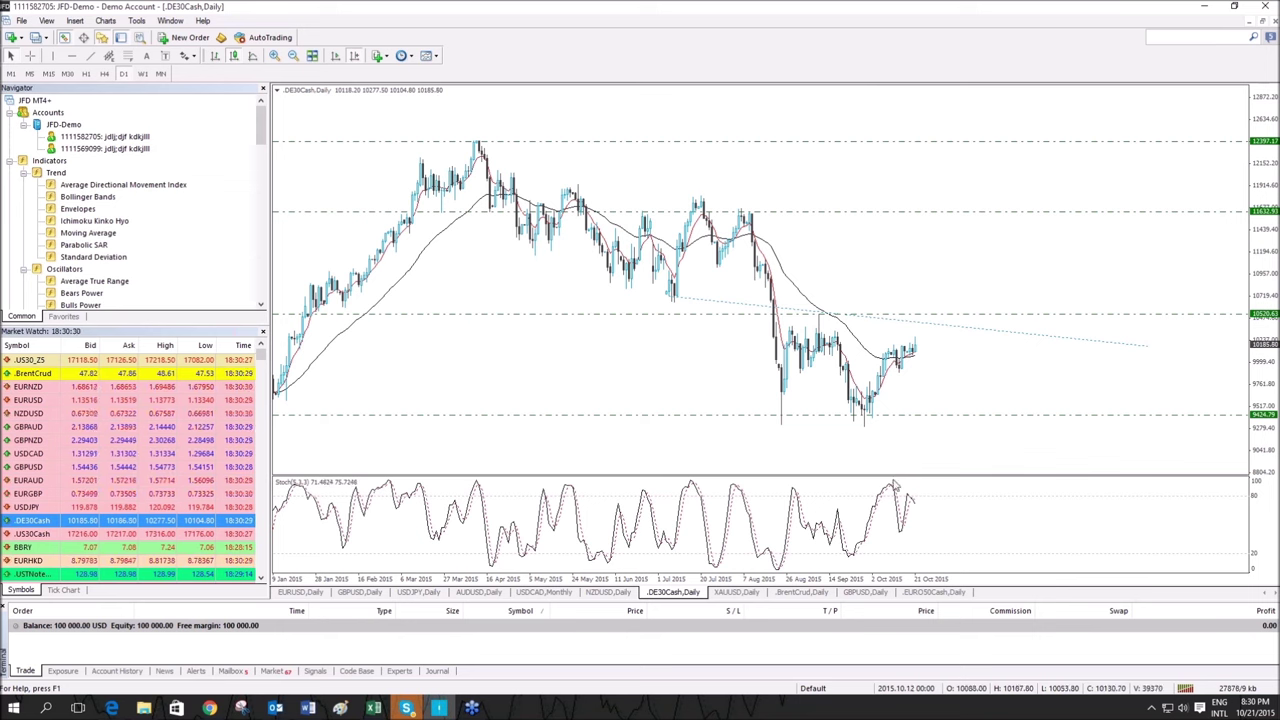
middle_click(923, 344)
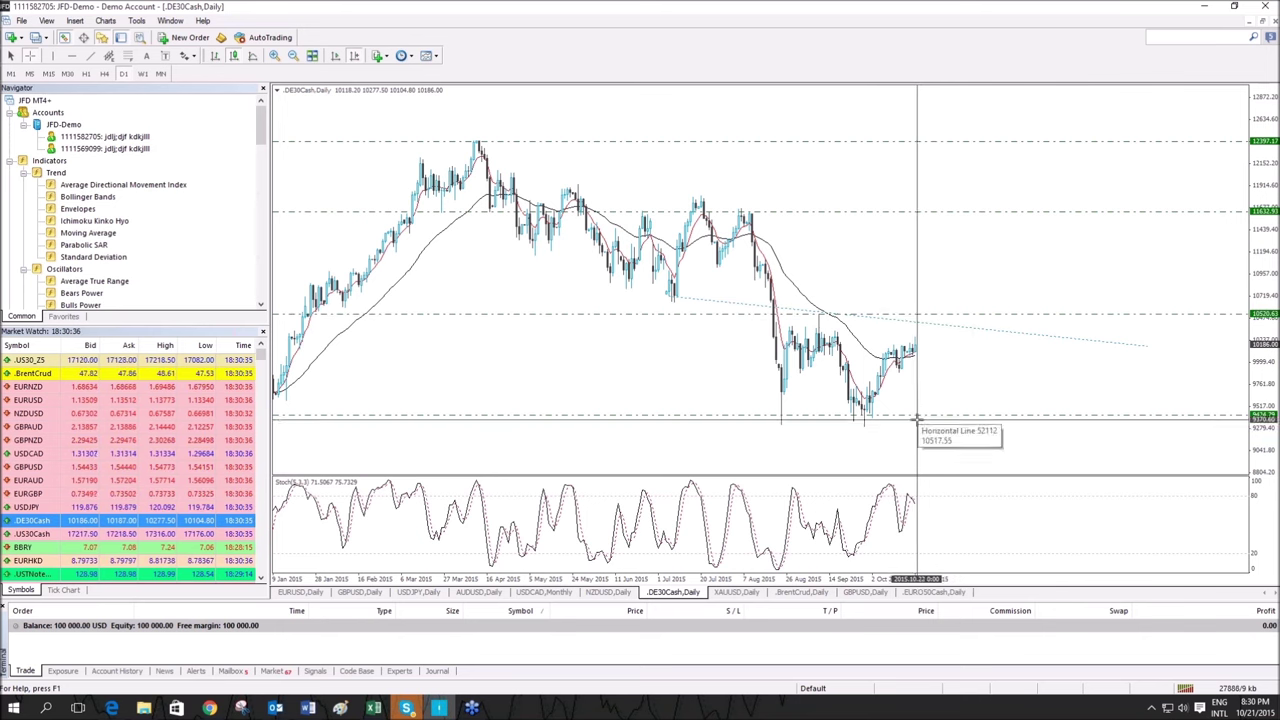
click(937, 311)
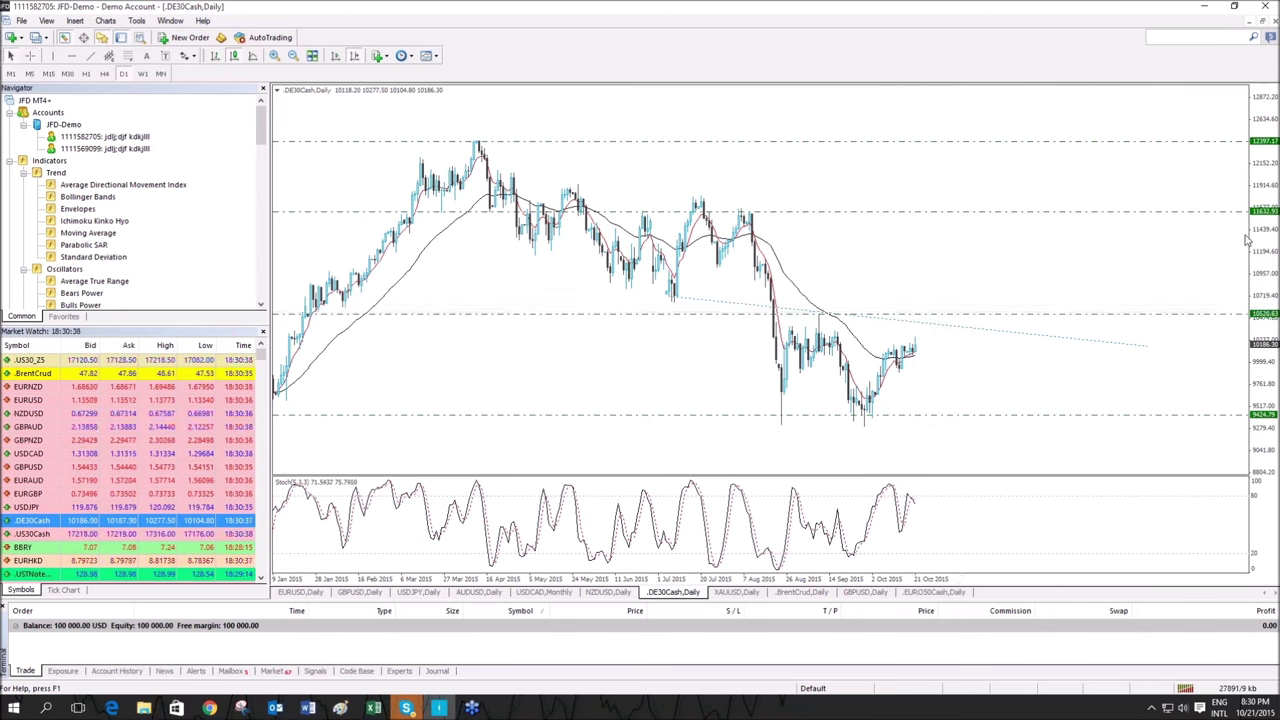
drag(1258, 228, 1262, 244)
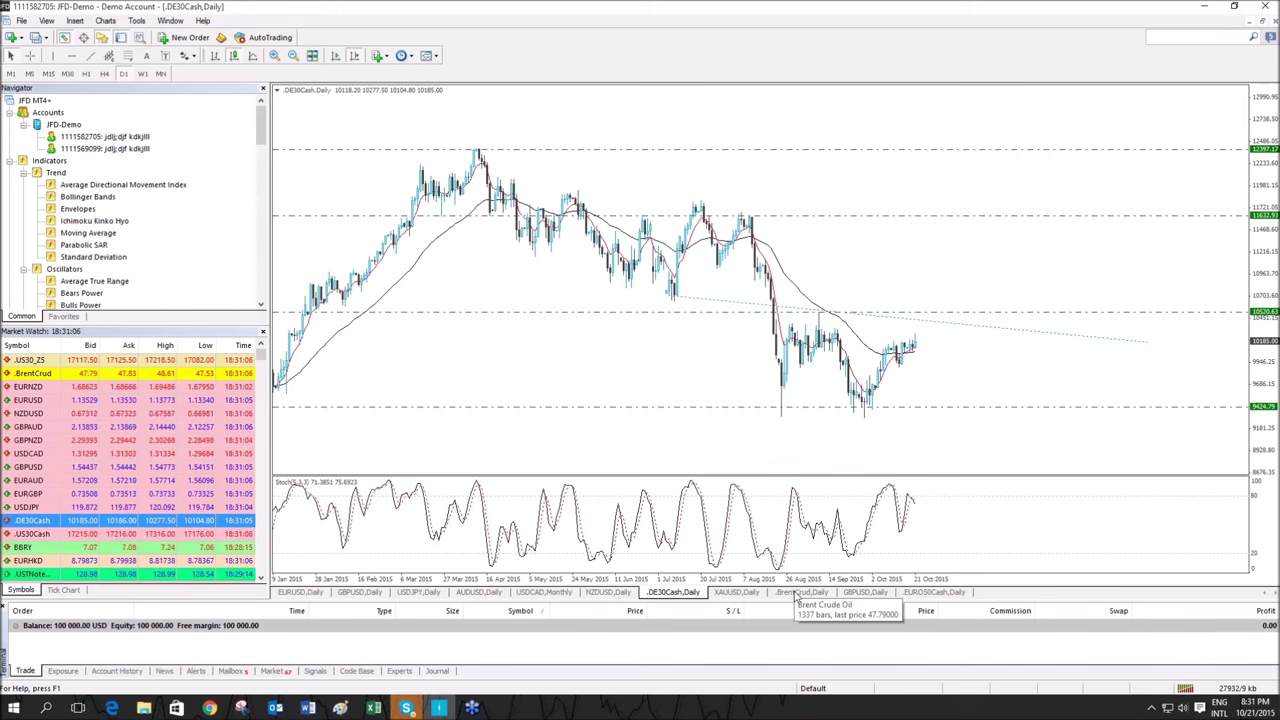
Switch to the .BrentCrud daily chart and place a horizontal line at about 42.36, at the late August low.
click(800, 592)
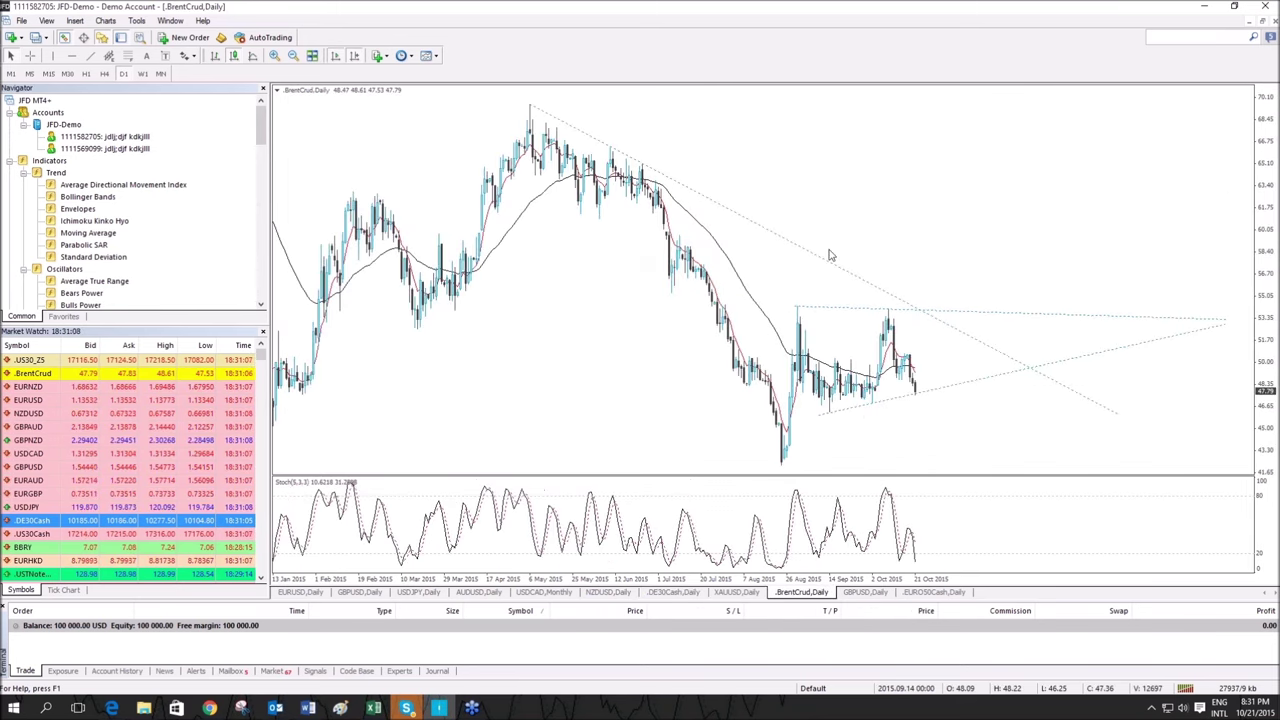
middle_click(876, 217)
scroll(876, 217, up, 1)
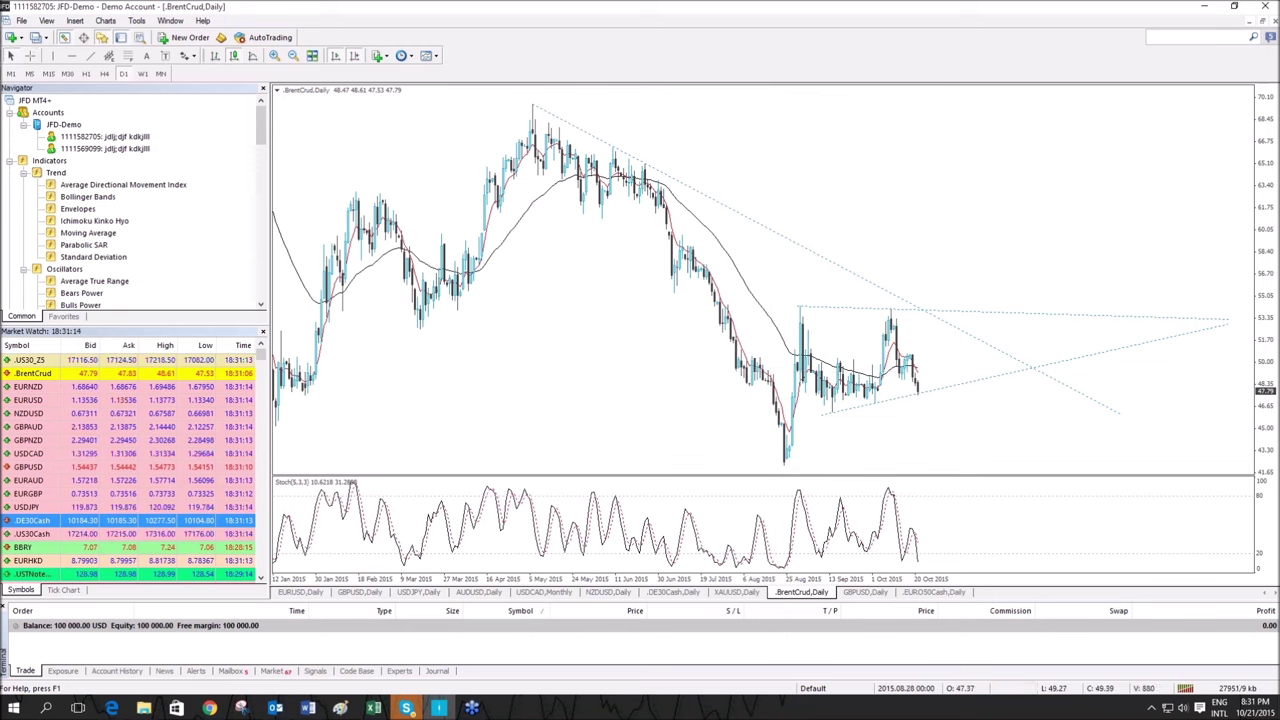
click(78, 60)
click(806, 463)
drag(1268, 192, 1268, 240)
Examine the .BrentCrud swings since late August between the line near 42.36 and the upper trendline.
middle_click(884, 414)
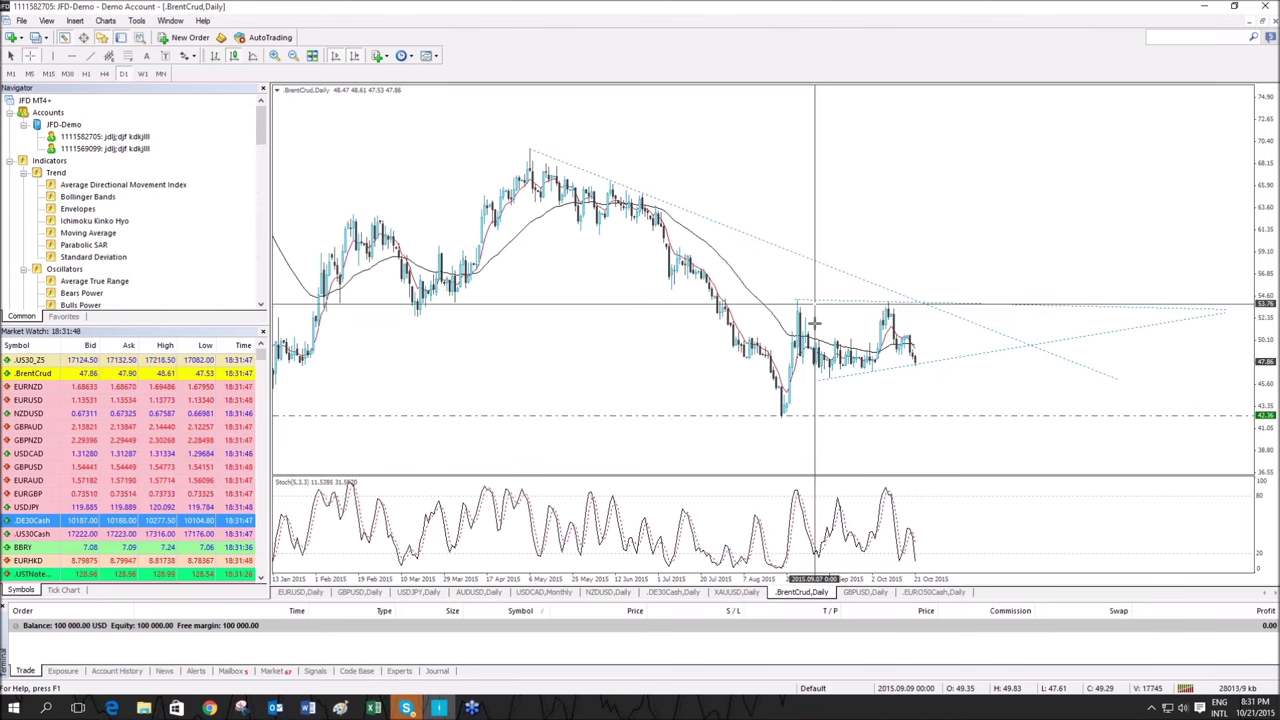
click(851, 295)
click(274, 55)
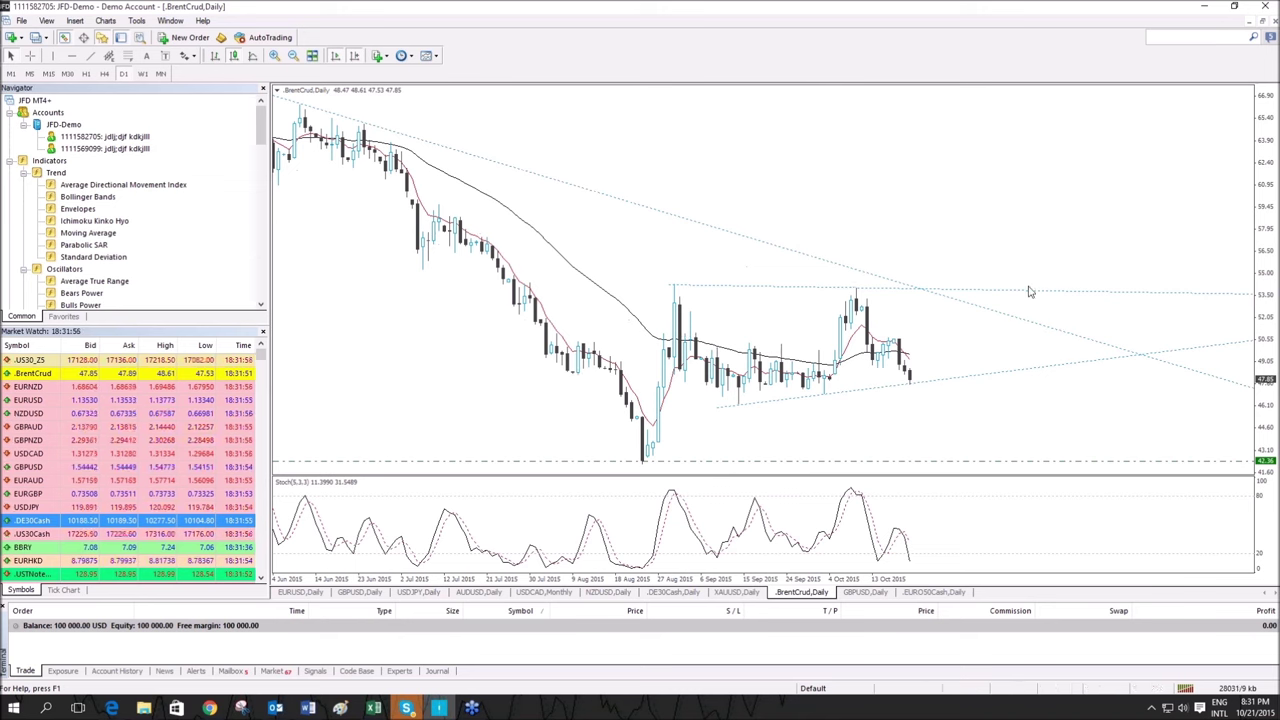
middle_click(778, 406)
middle_click(781, 414)
click(293, 55)
Examine the latest .BrentCrud candles against the rising lower trendline and the crossing of the trendlines ahead.
middle_click(830, 398)
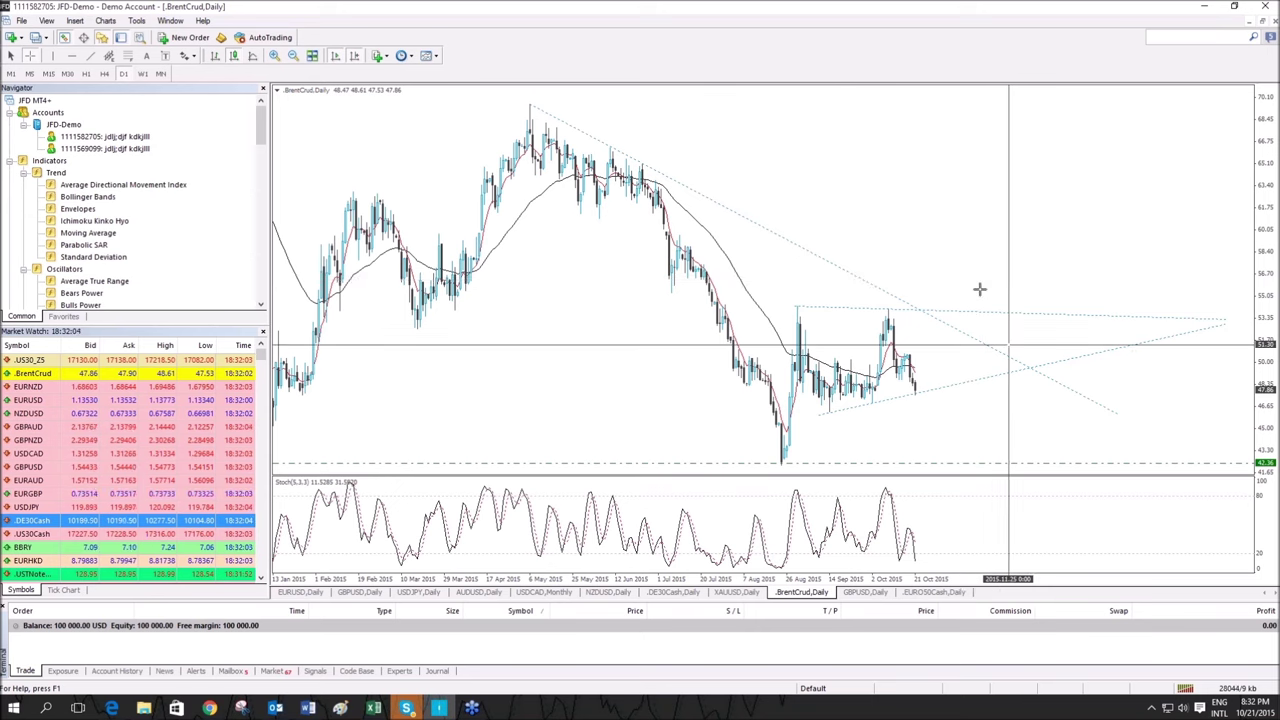
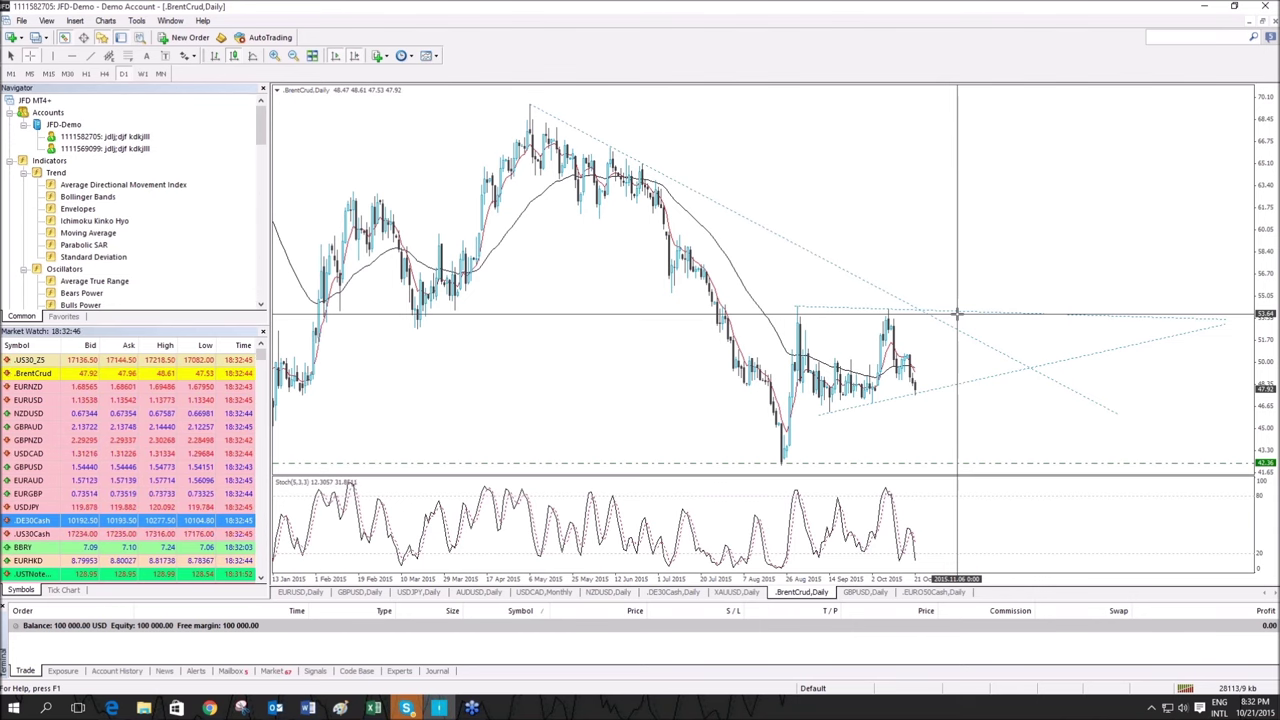
scroll(957, 314, up, 1)
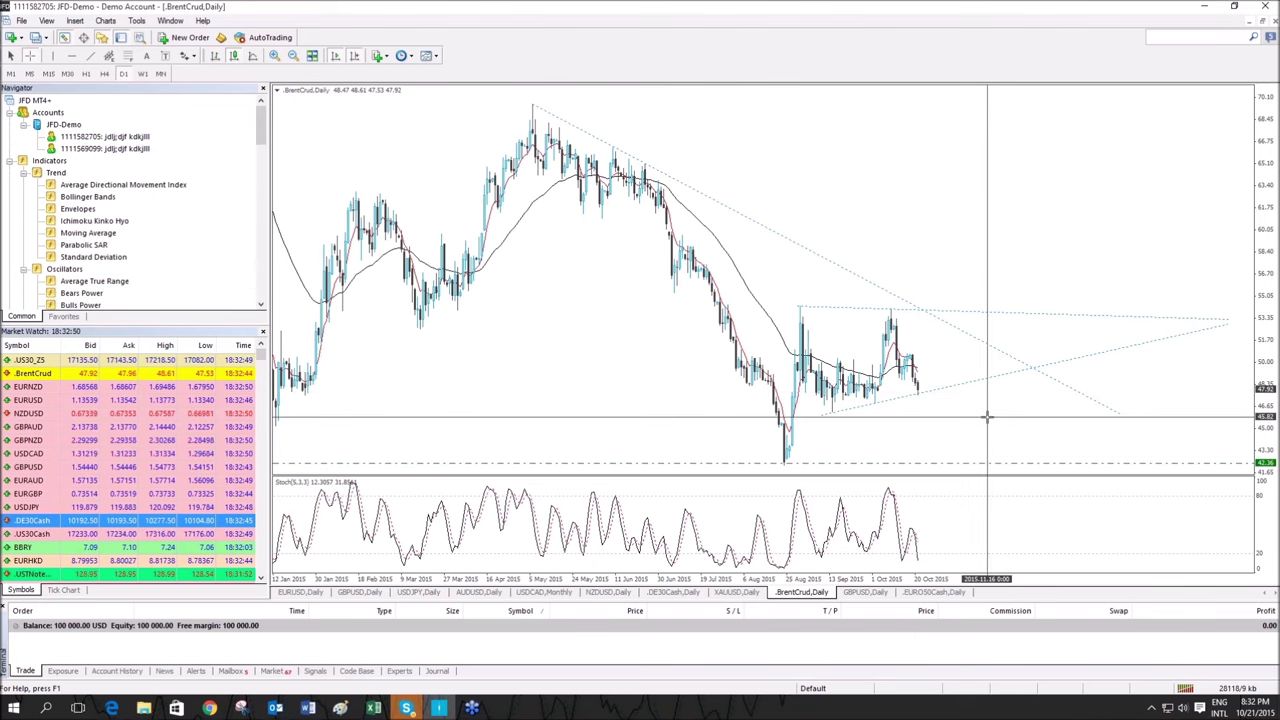
scroll(994, 404, down, 1)
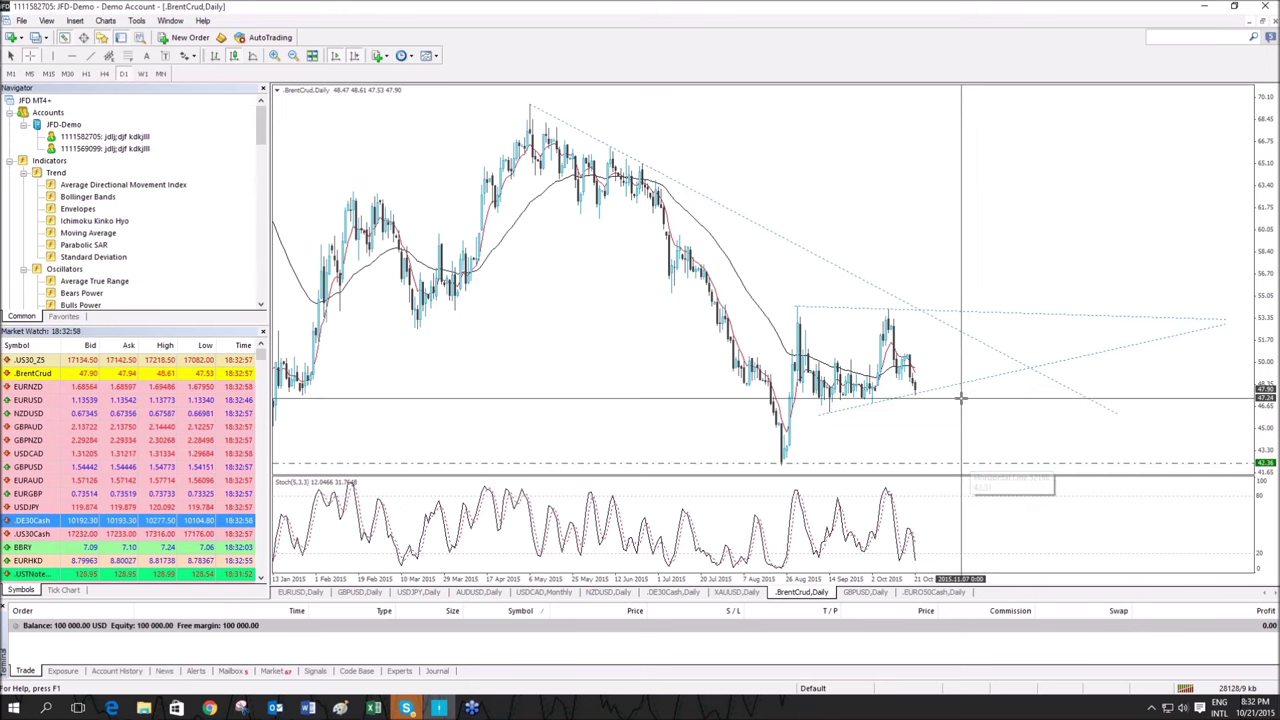
click(961, 398)
right_click(966, 404)
click(985, 438)
middle_click(913, 433)
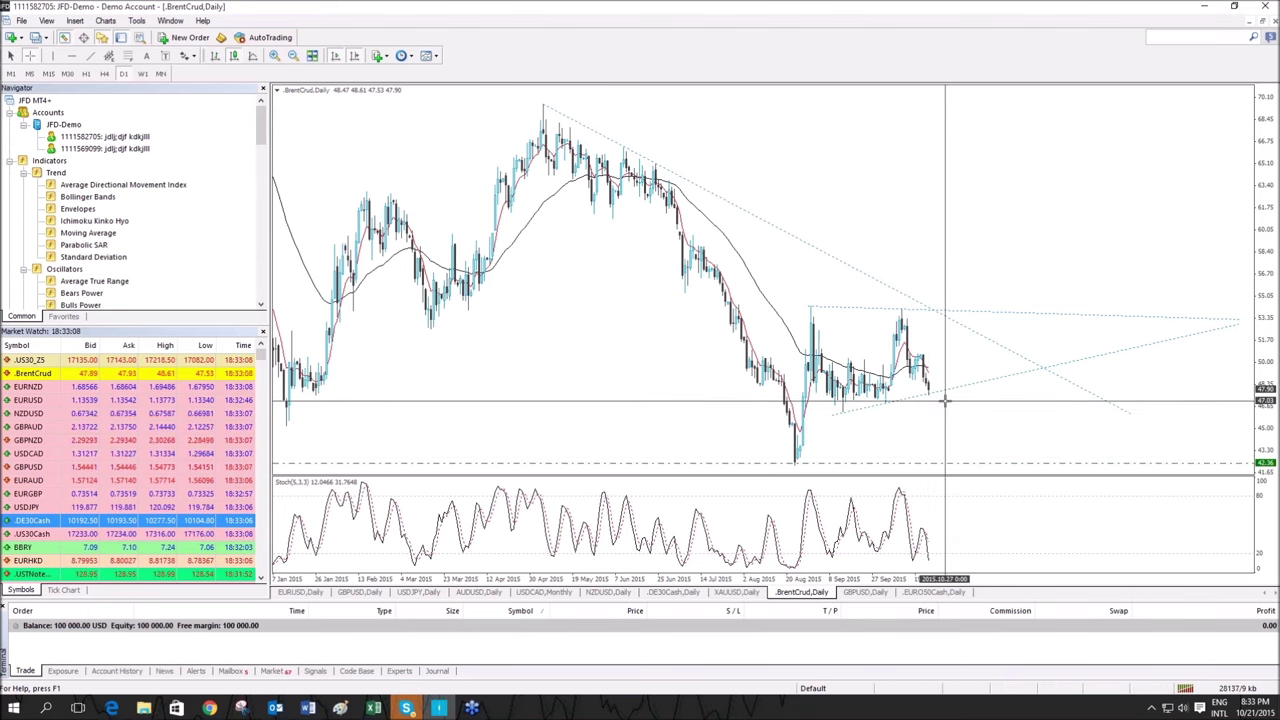
scroll(945, 400, down, 1)
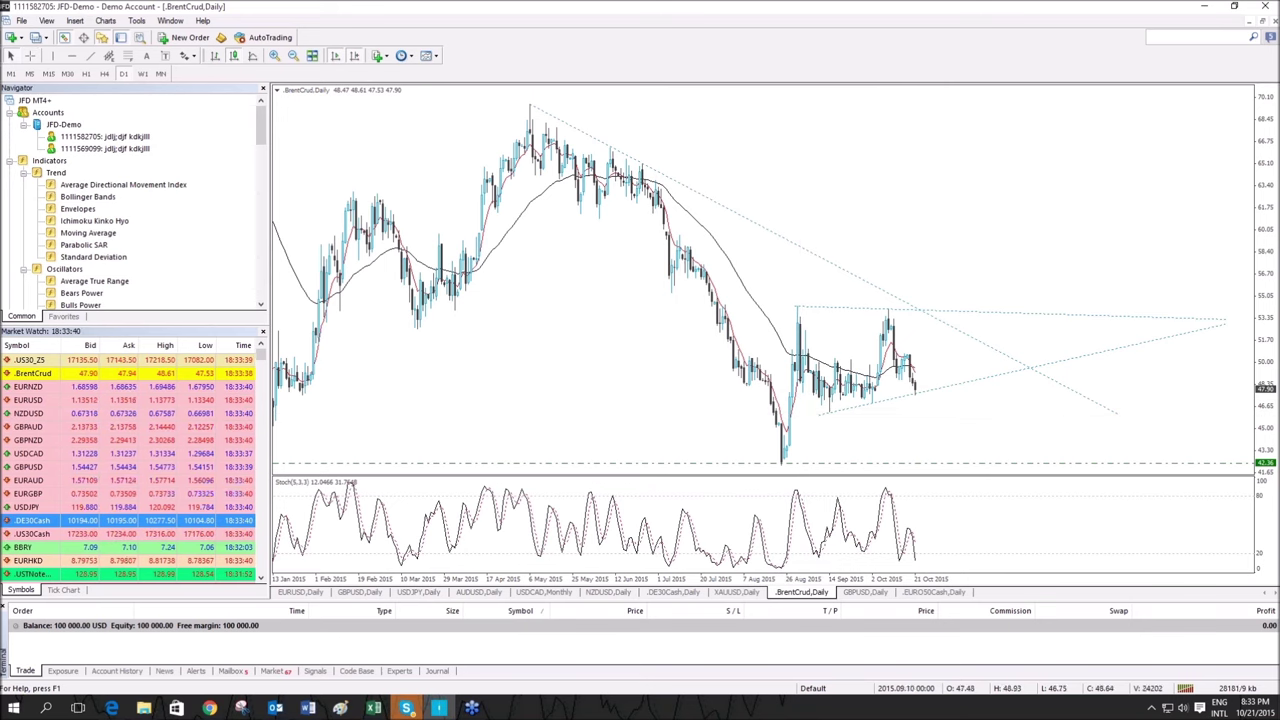
Switch to the XAUUSD daily chart and examine the falling trendline from the January high through the recent candles.
click(733, 593)
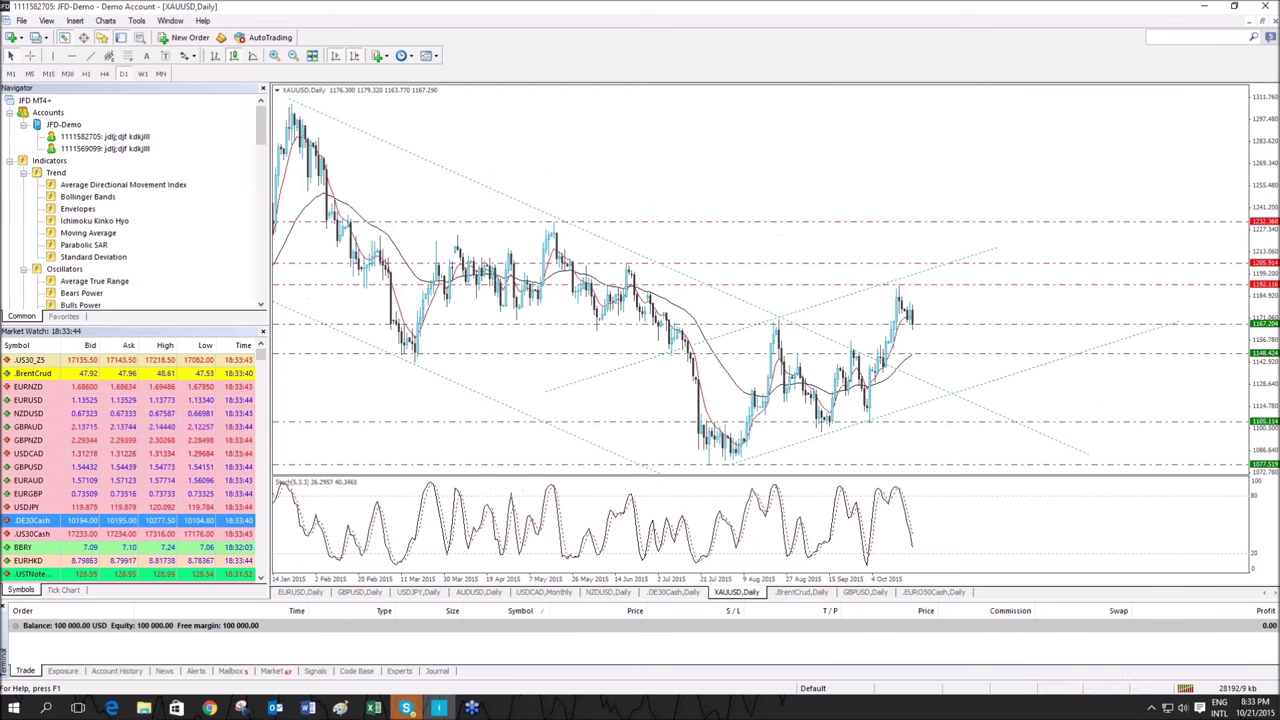
drag(1264, 108, 1214, 77)
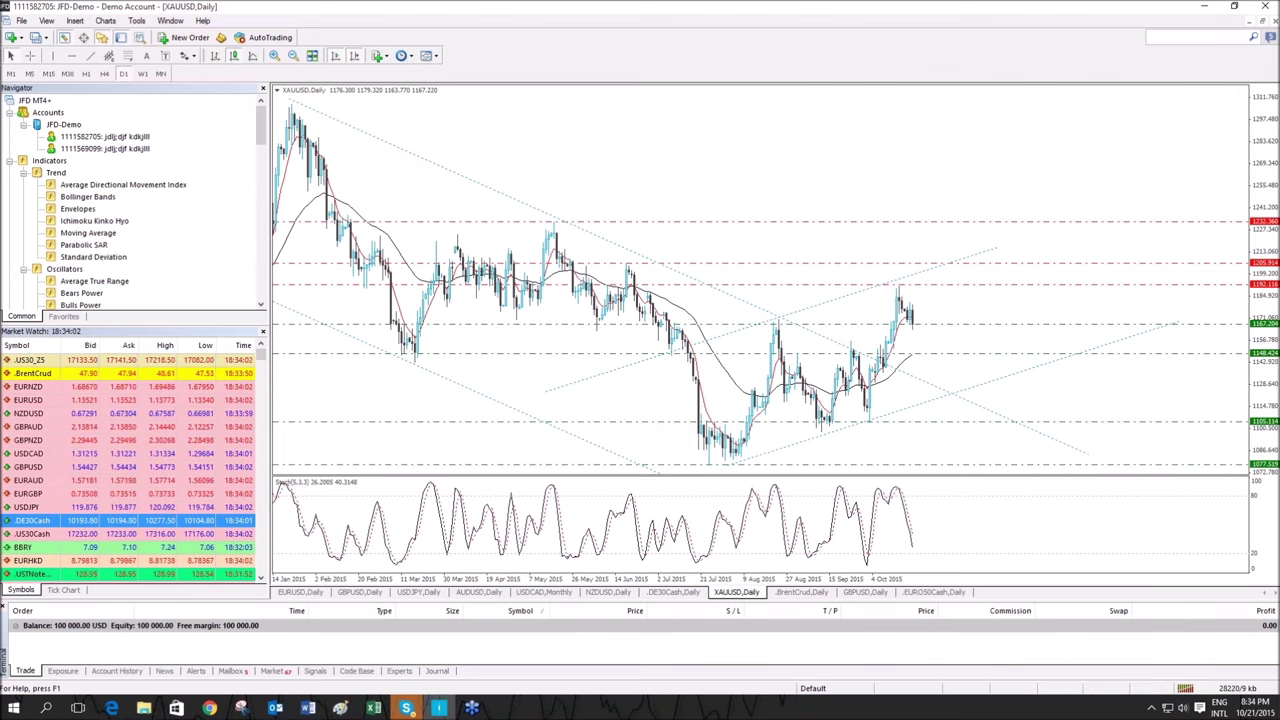
drag(1262, 340, 1262, 405)
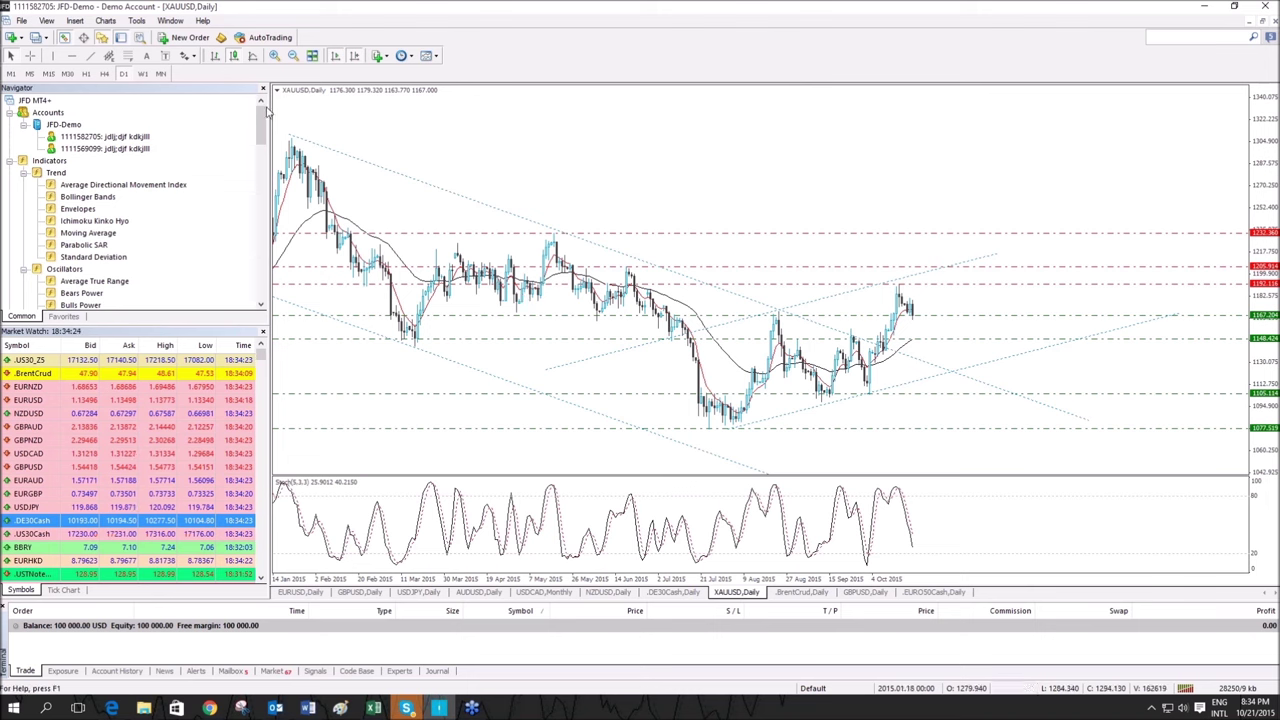
drag(283, 131, 1172, 443)
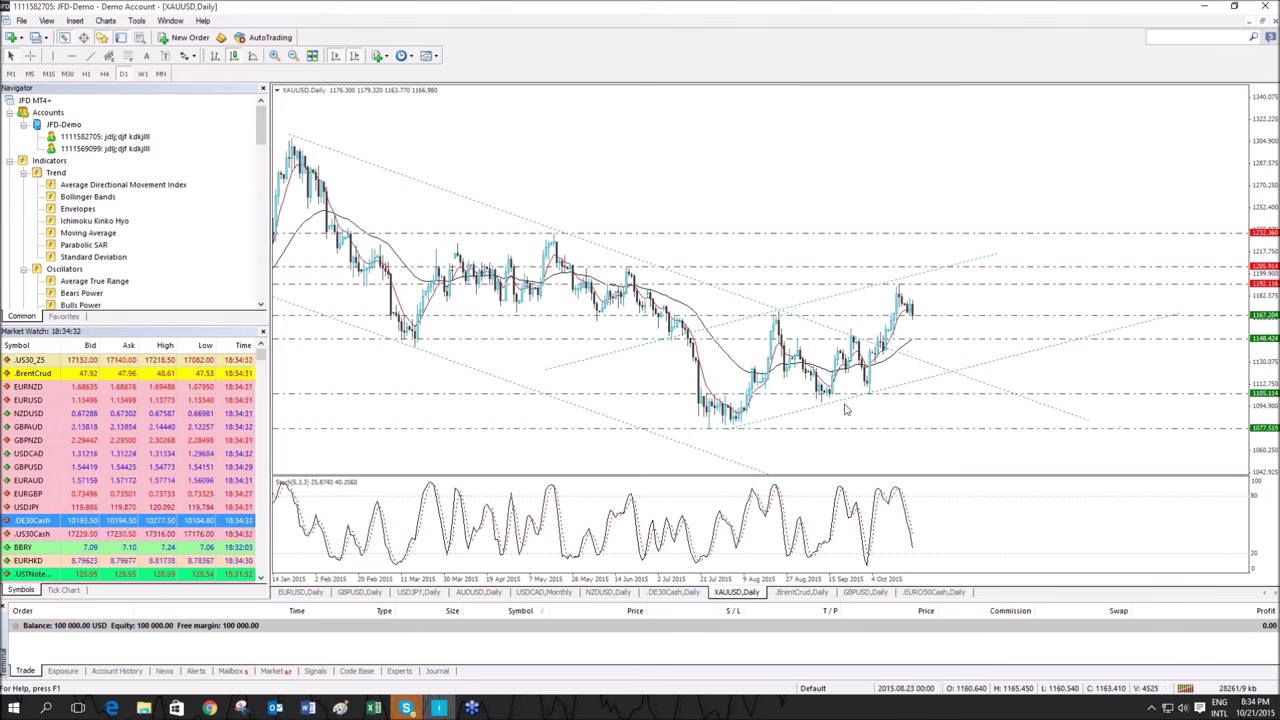
Examine the XAUUSD rise since September against the moving averages and the horizontal line near 1148.4 with the crosshair.
middle_click(890, 322)
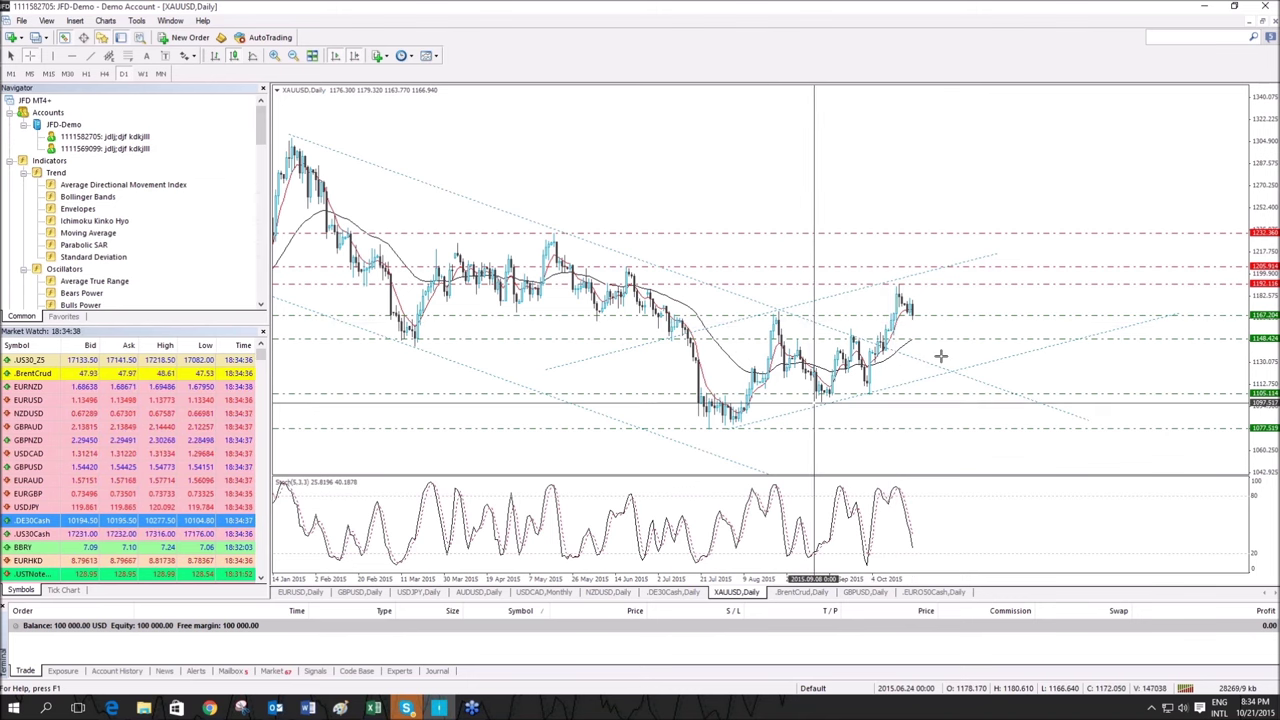
click(1080, 283)
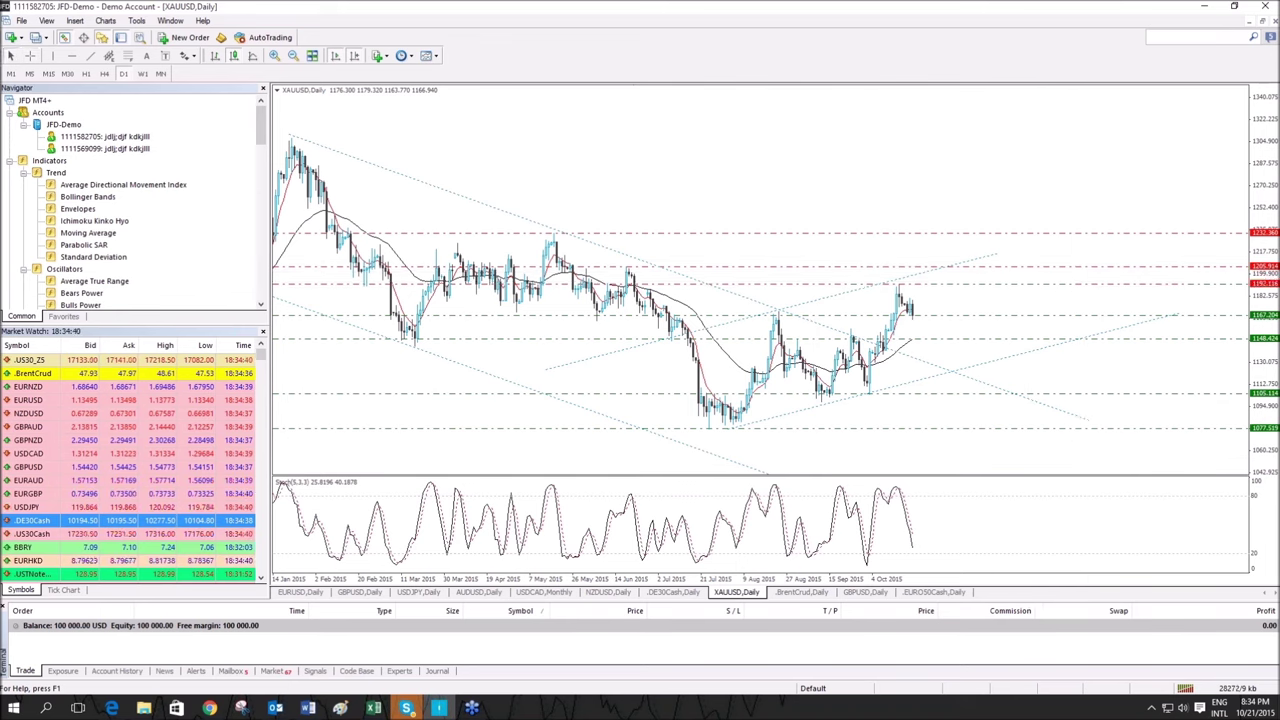
middle_click(900, 316)
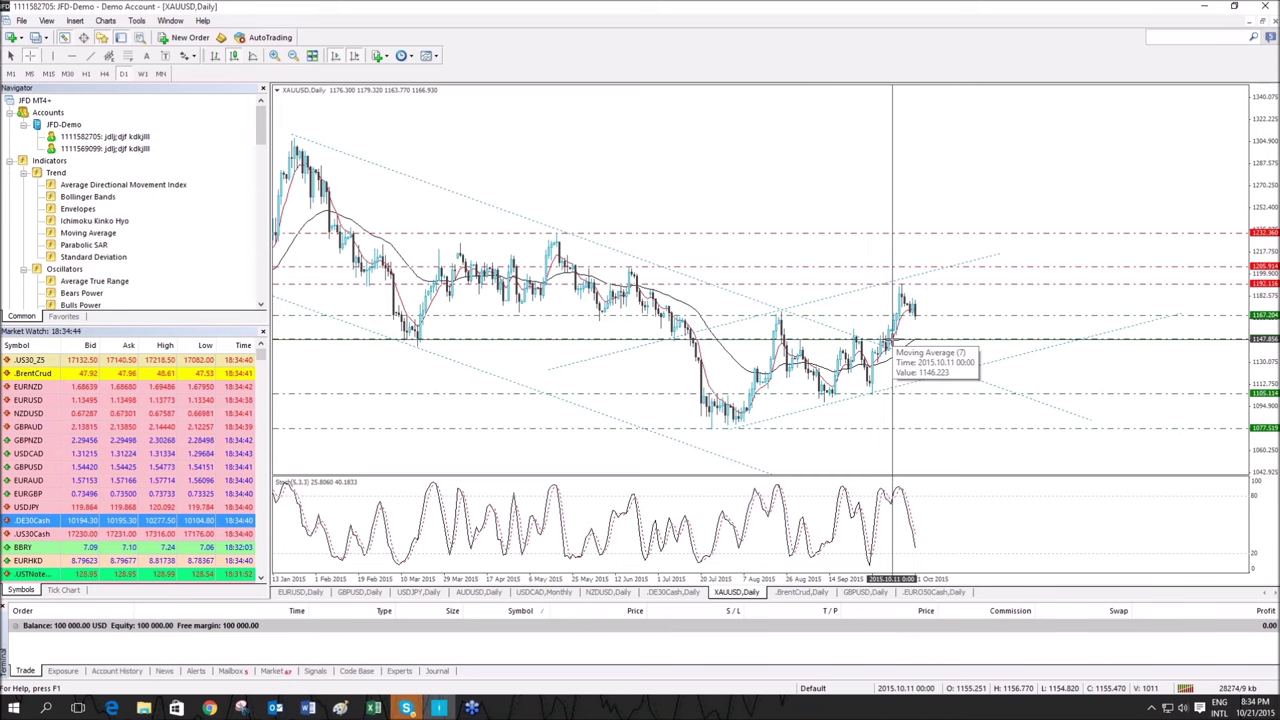
middle_click(893, 341)
middle_click(975, 340)
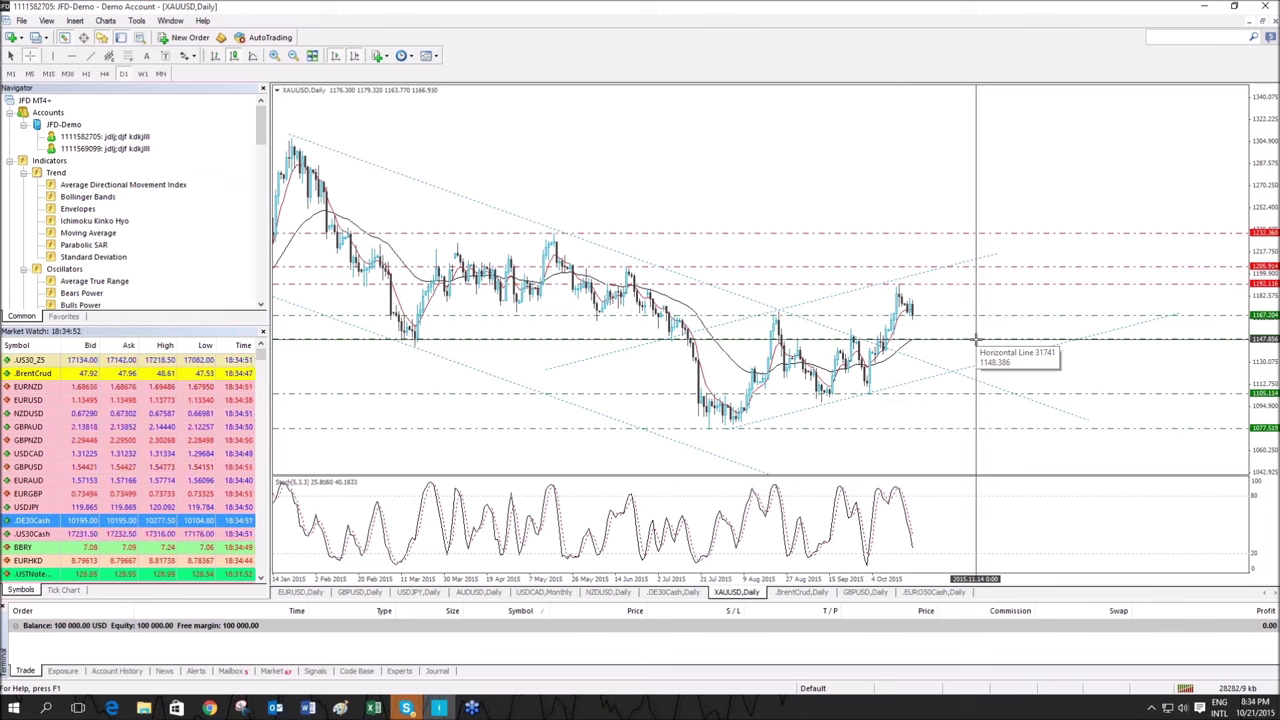
Examine the latest XAUUSD candles between the horizontal lines near 1192.1 and 1167.2 with the crosshair.
drag(972, 338, 904, 290)
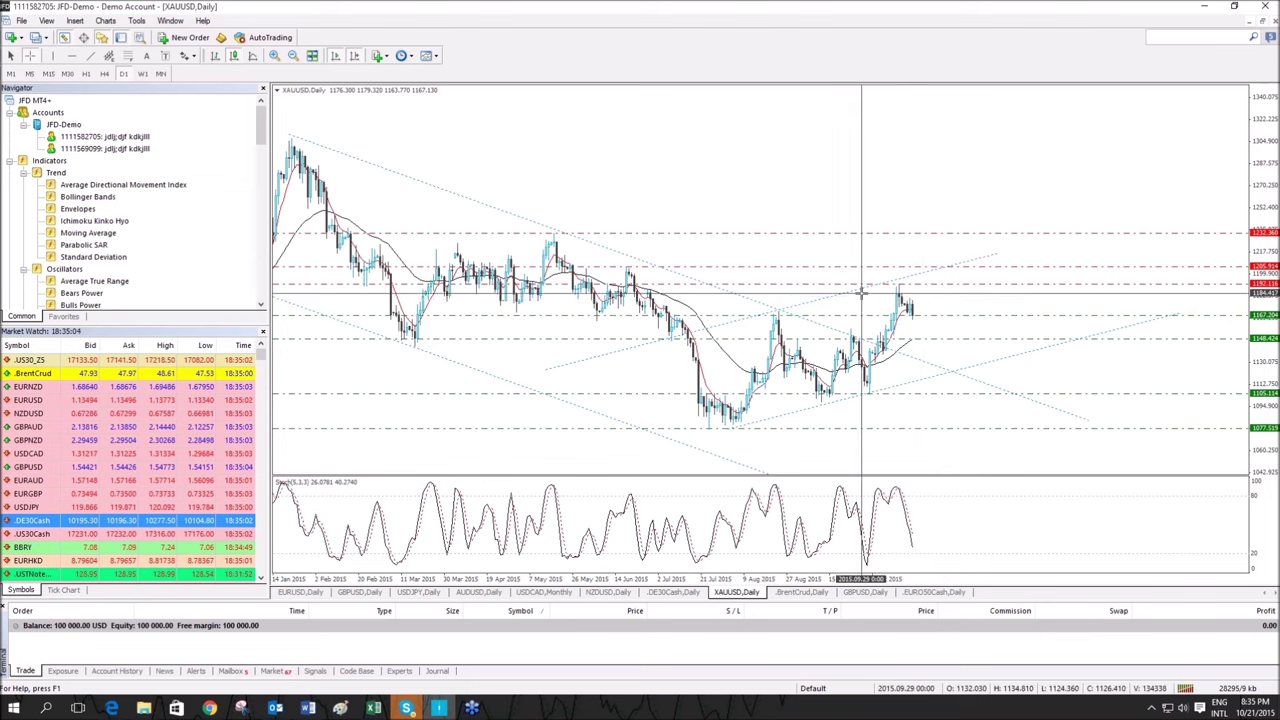
drag(910, 285, 920, 299)
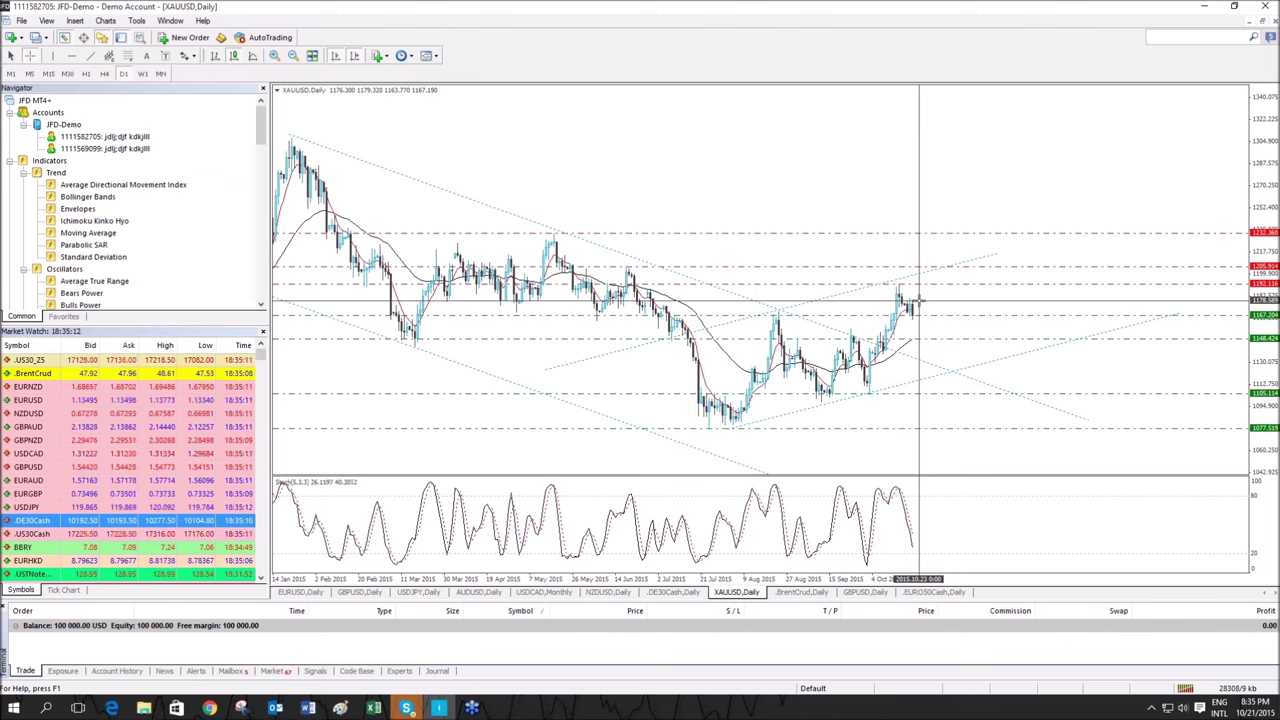
drag(920, 299, 921, 310)
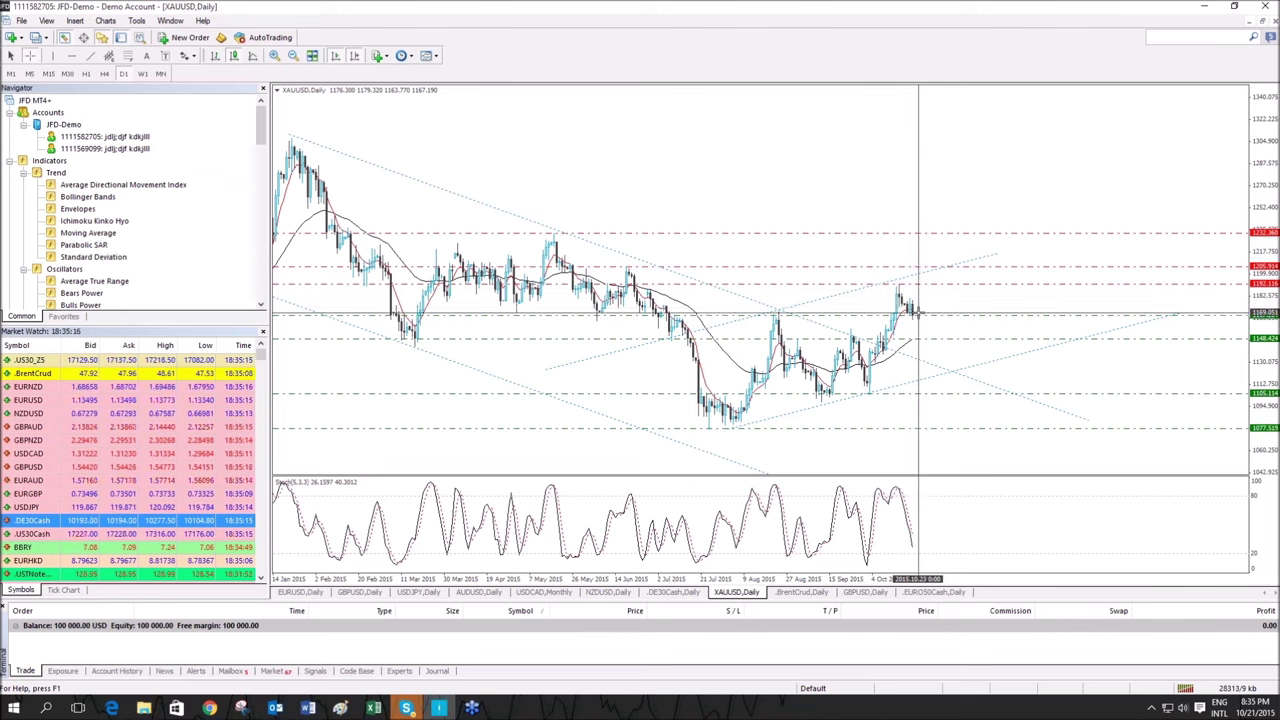
Switch to the USDJPY daily chart and examine the range from the 120.450 line down to the 116.078 line.
click(418, 592)
middle_click(920, 296)
drag(920, 307, 920, 399)
middle_click(921, 399)
middle_click(921, 399)
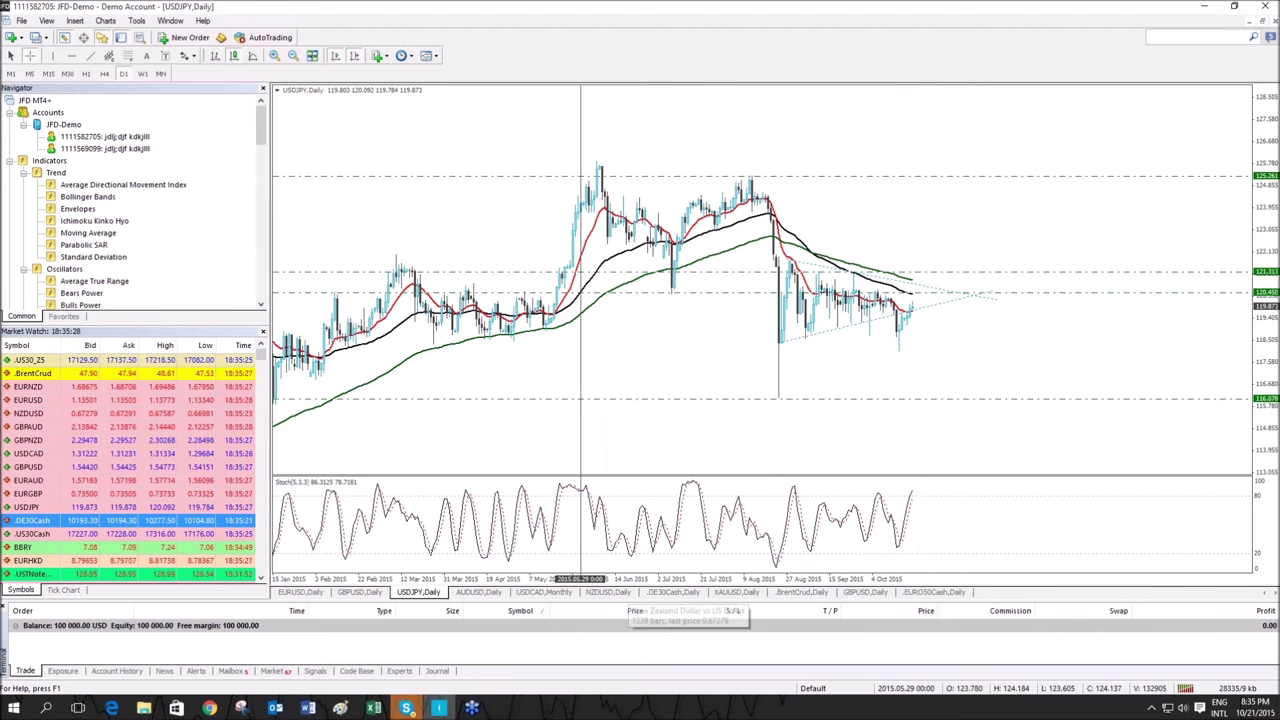
Return to the XAUUSD daily chart and examine the full falling channel and the rising trendlines at a compressed price scale.
click(736, 592)
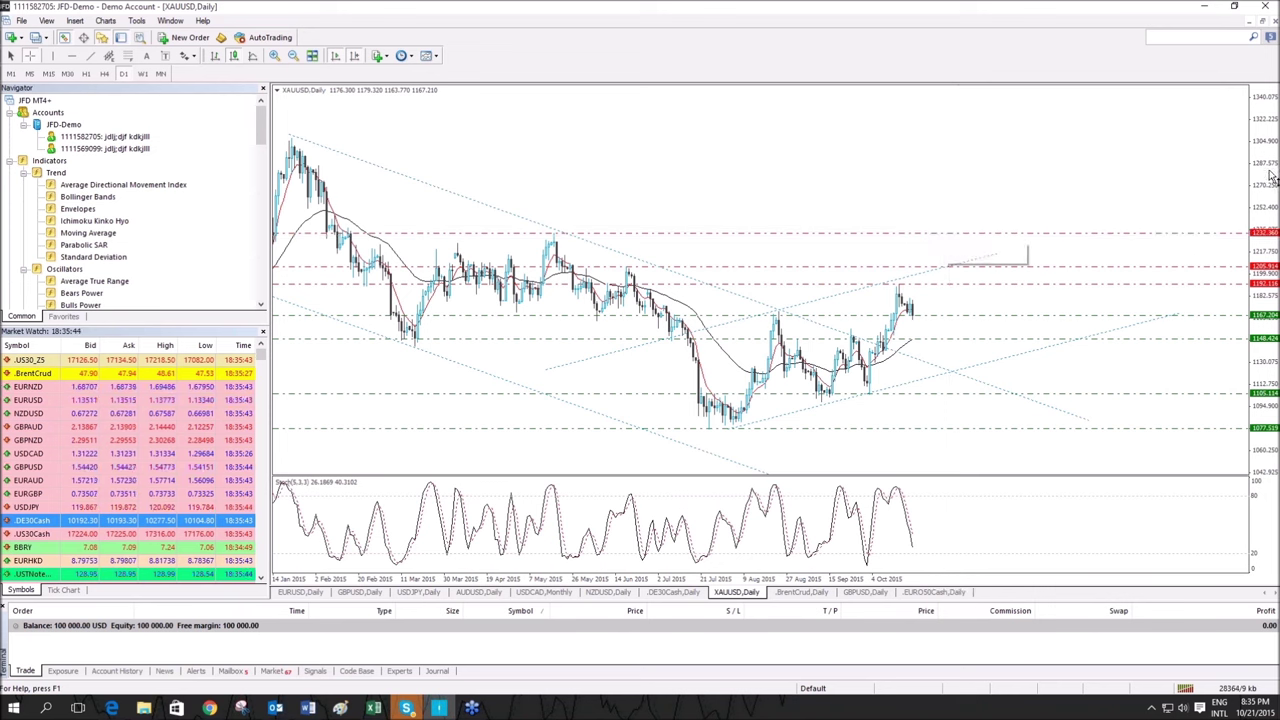
drag(1272, 176, 1222, 120)
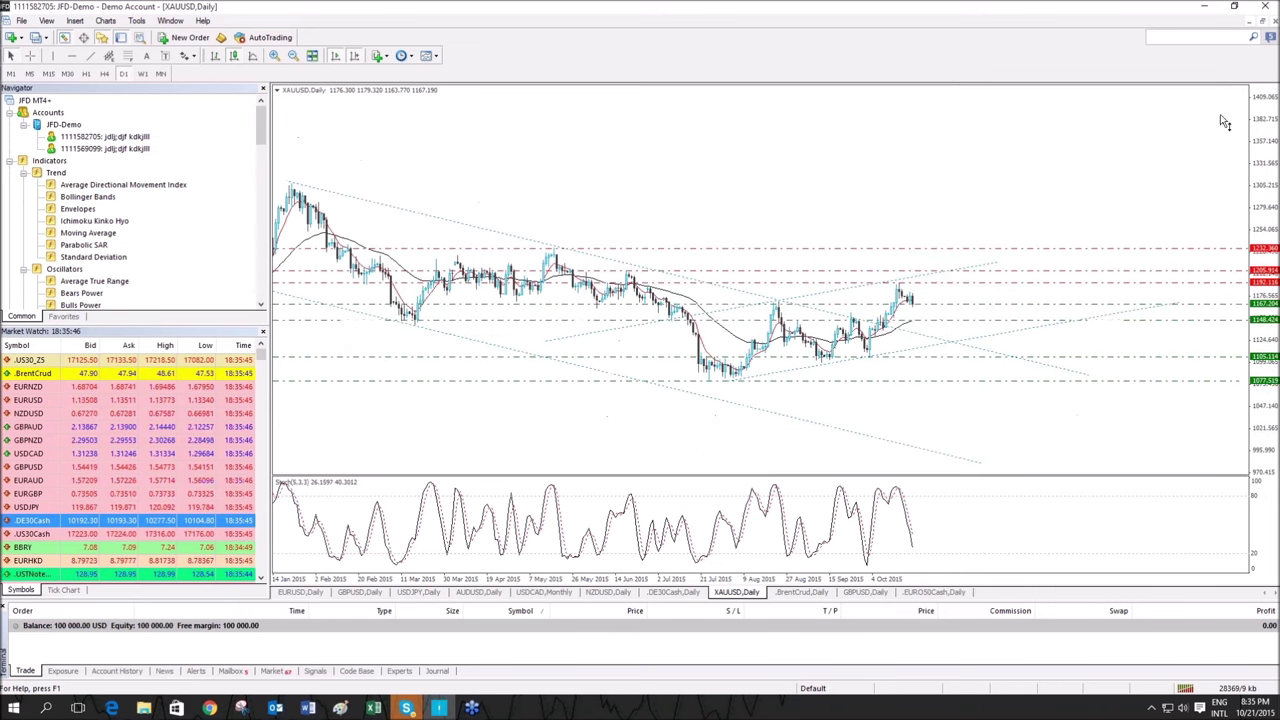
double_click(1264, 198)
drag(1264, 198, 1262, 220)
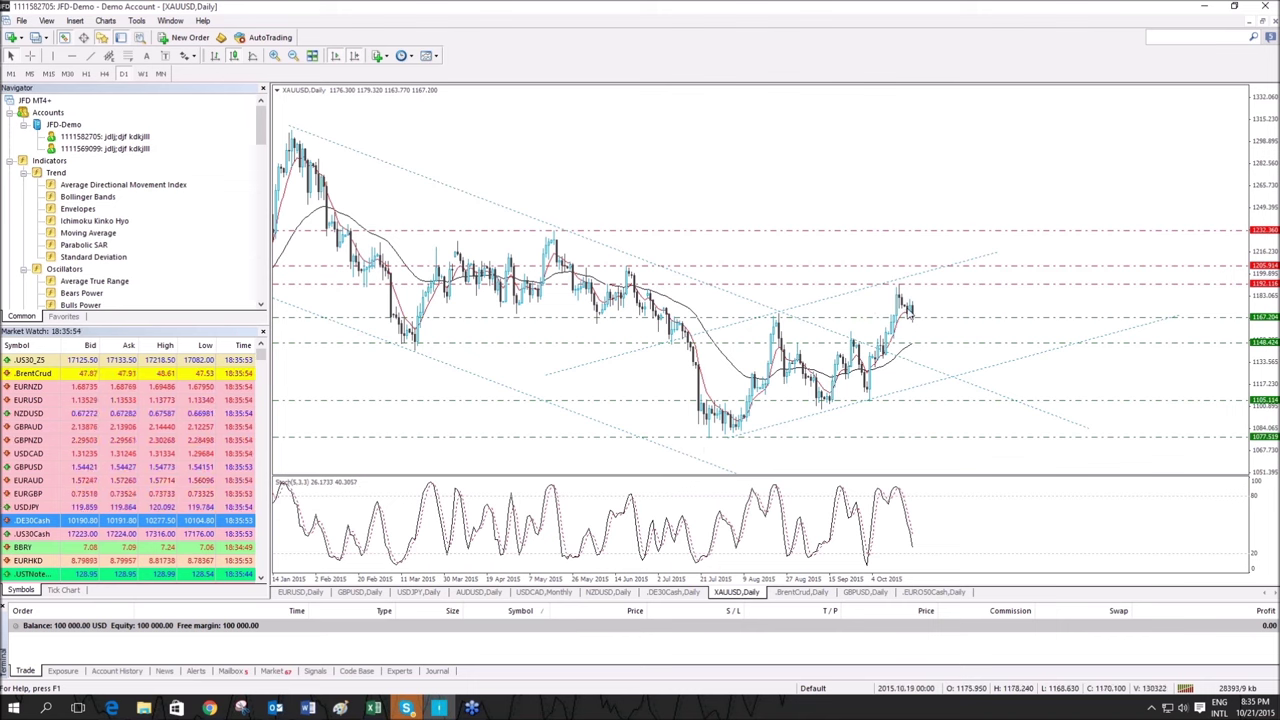
Examine the XAUUSD support levels below the latest candles, down to the horizontal lines near 1105.1 and 1077.5.
middle_click(938, 308)
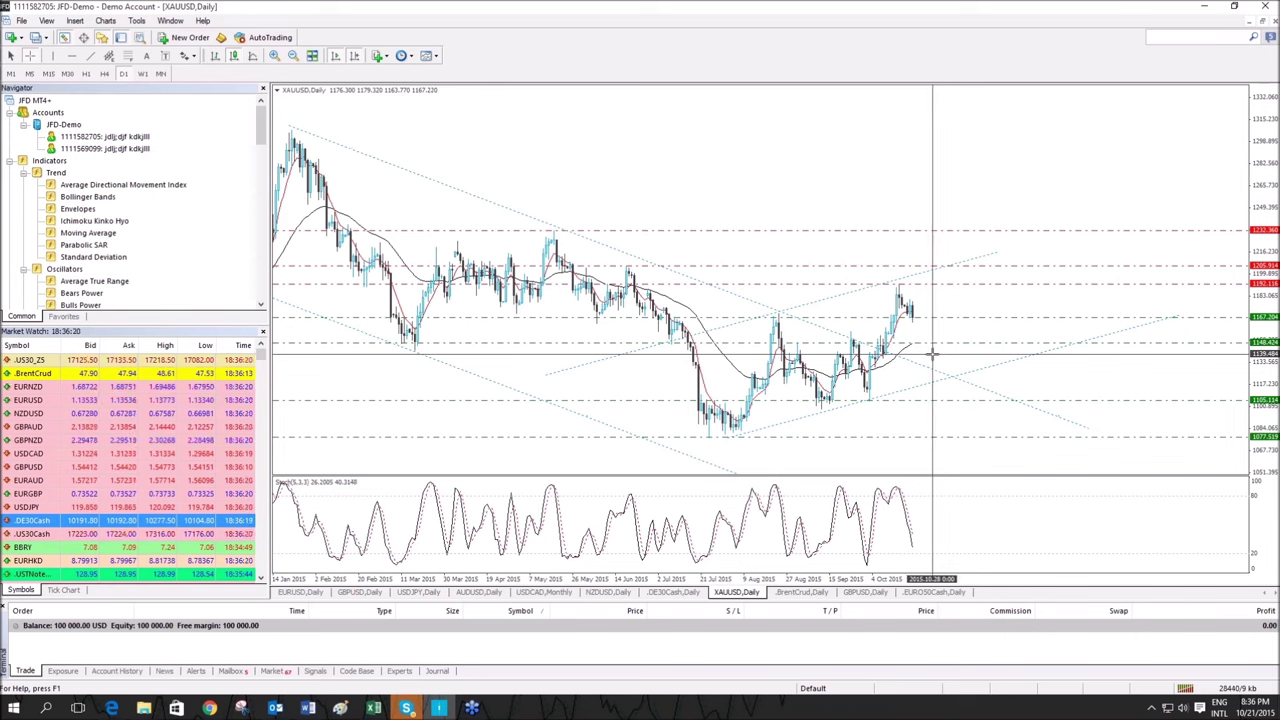
drag(935, 346, 933, 401)
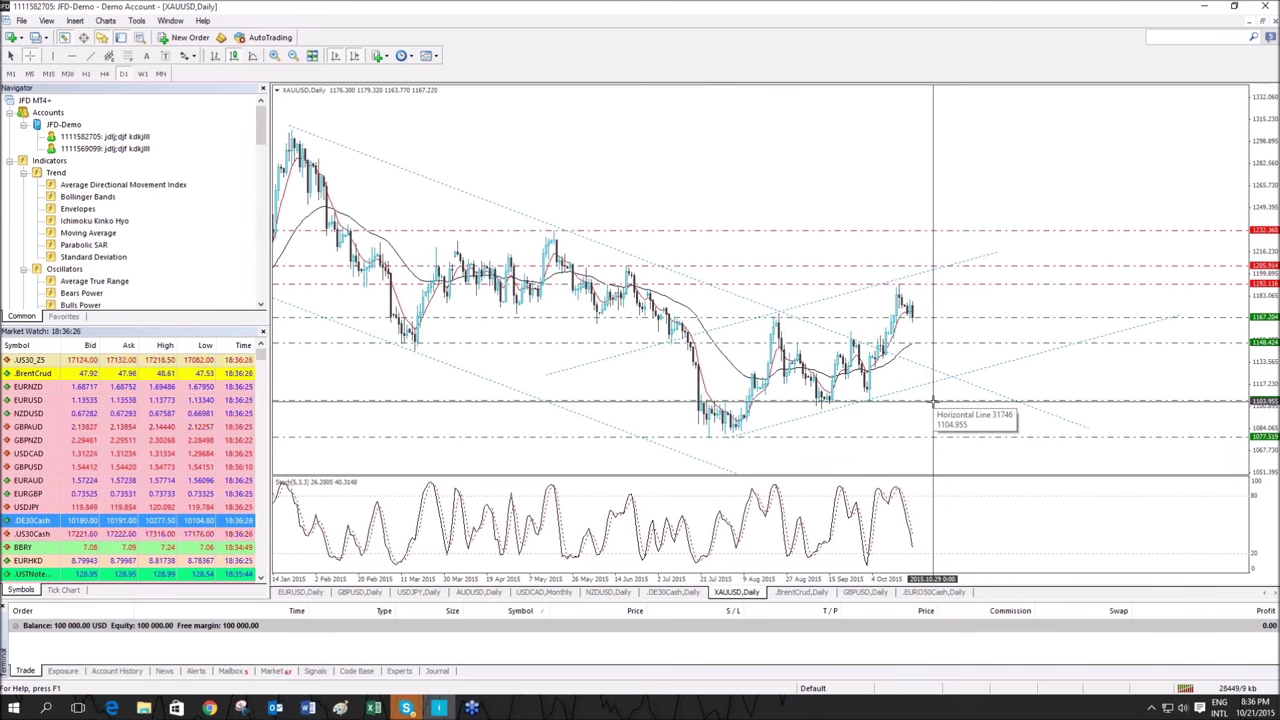
drag(935, 437, 935, 435)
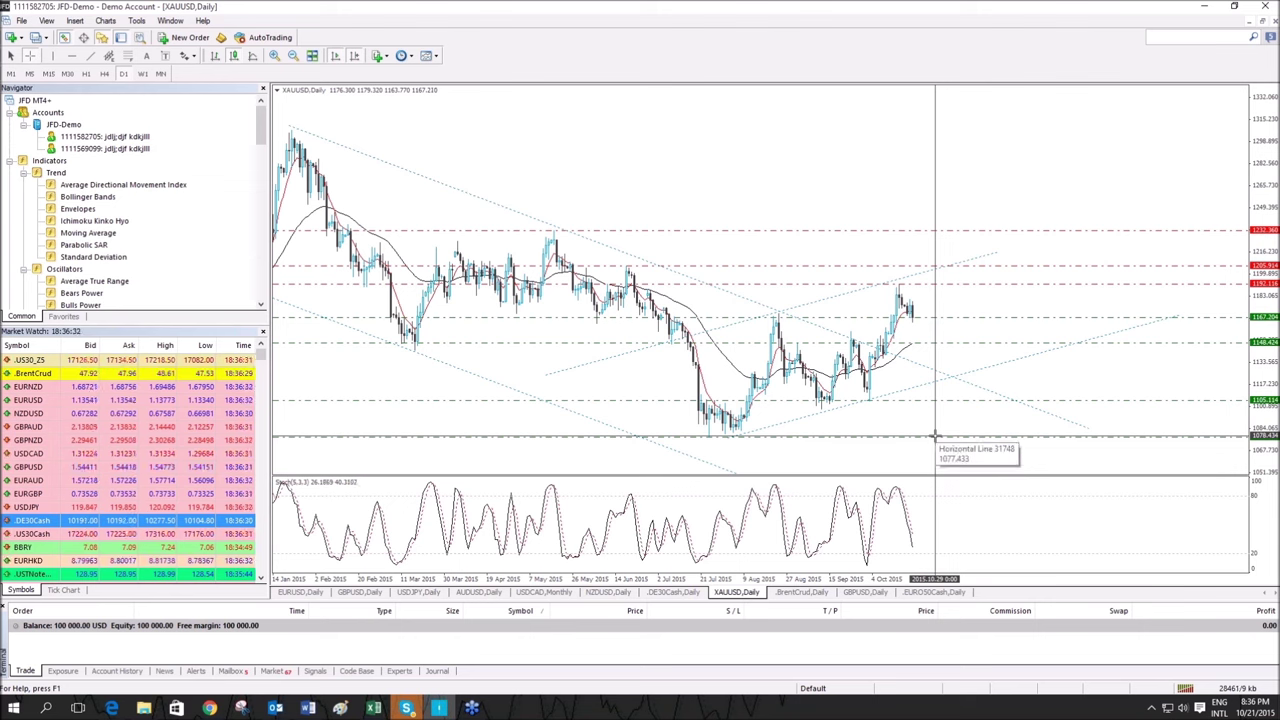
click(935, 436)
double_click(1273, 195)
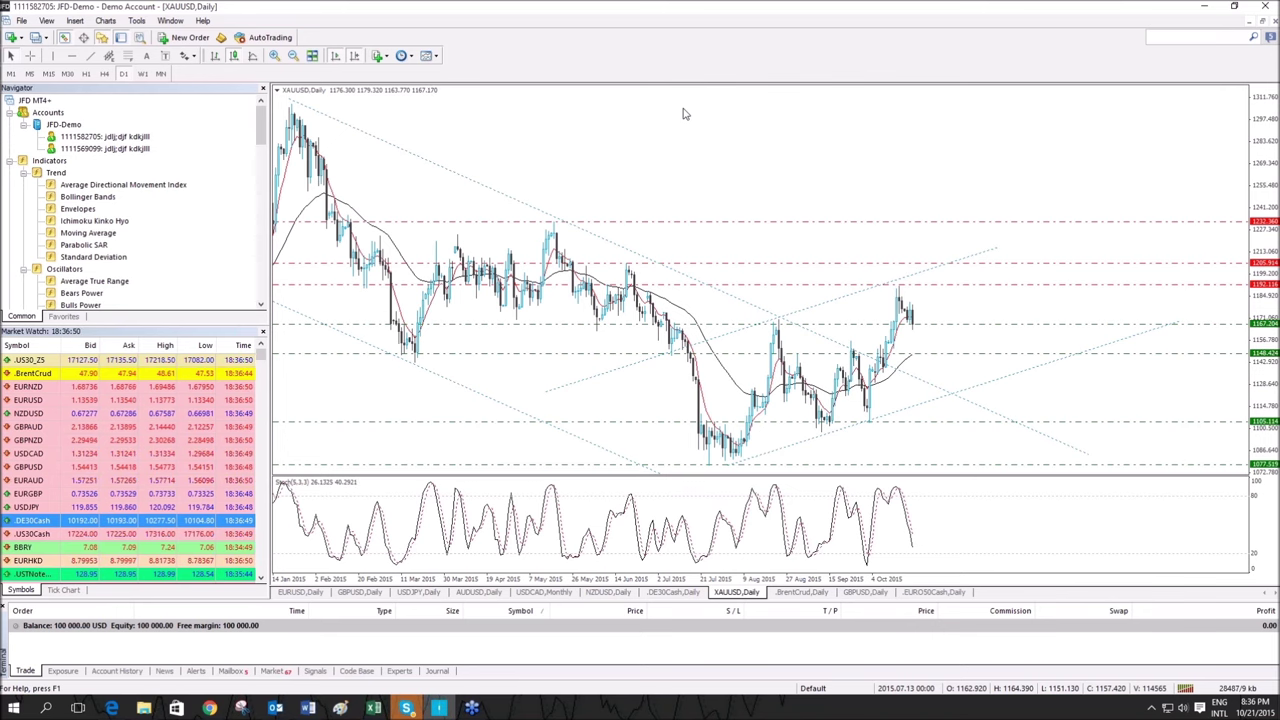
drag(1268, 246, 1268, 268)
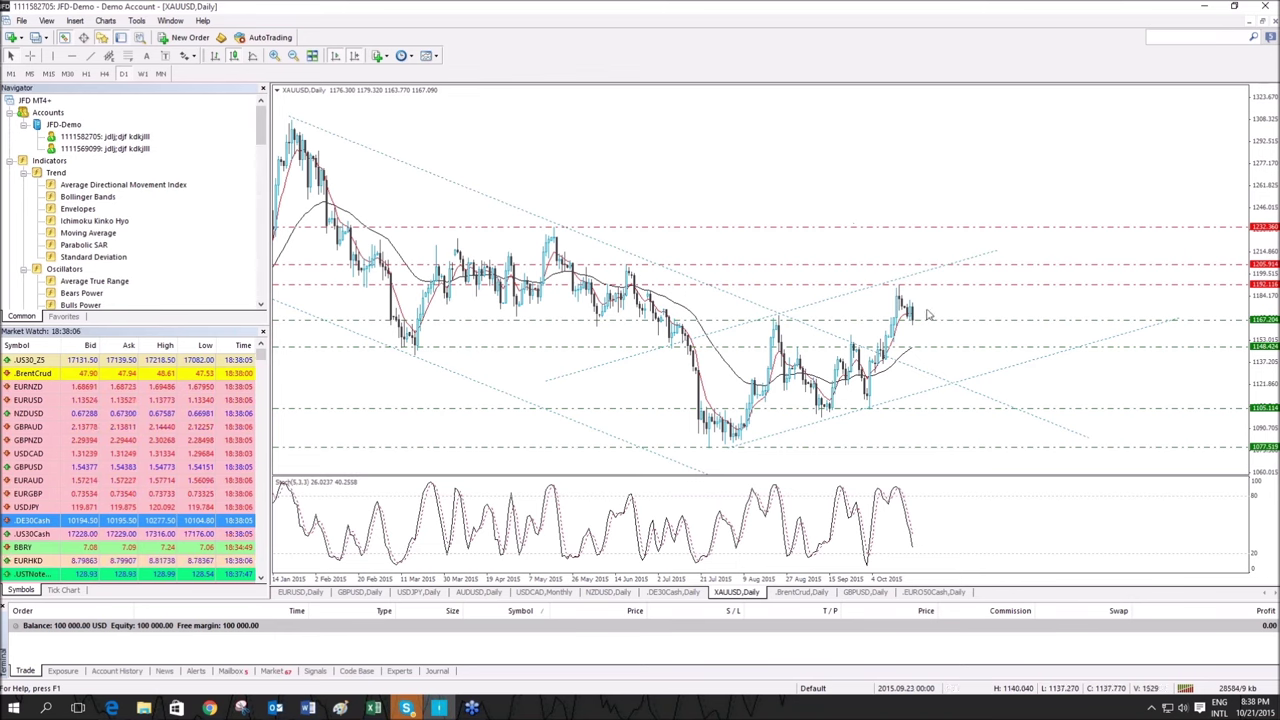
drag(1258, 236, 1258, 262)
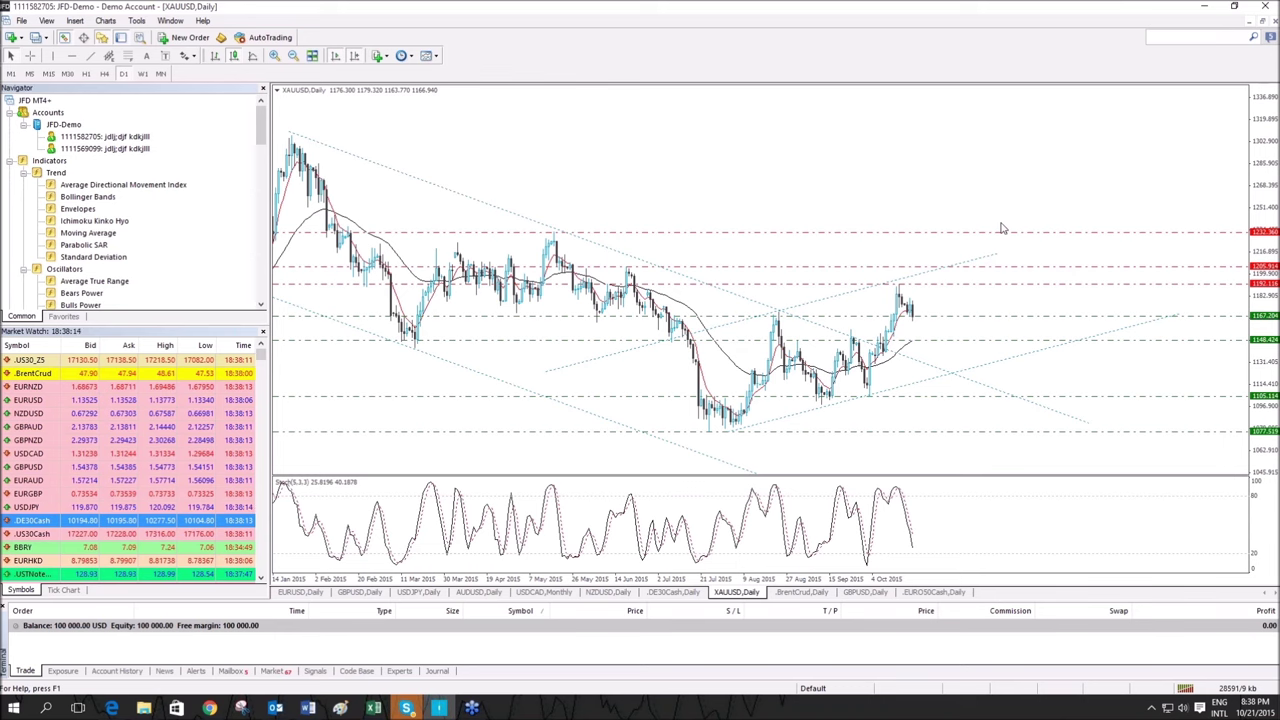
drag(1264, 206, 1268, 152)
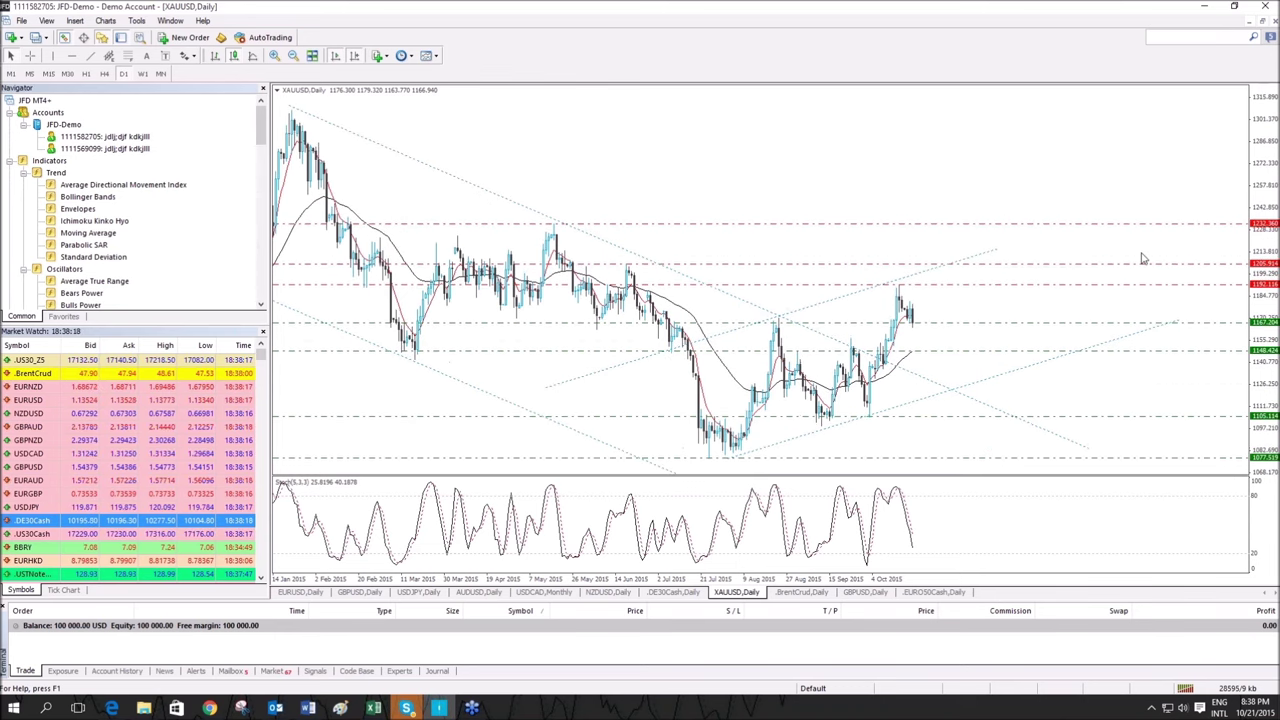
drag(1265, 130, 1263, 163)
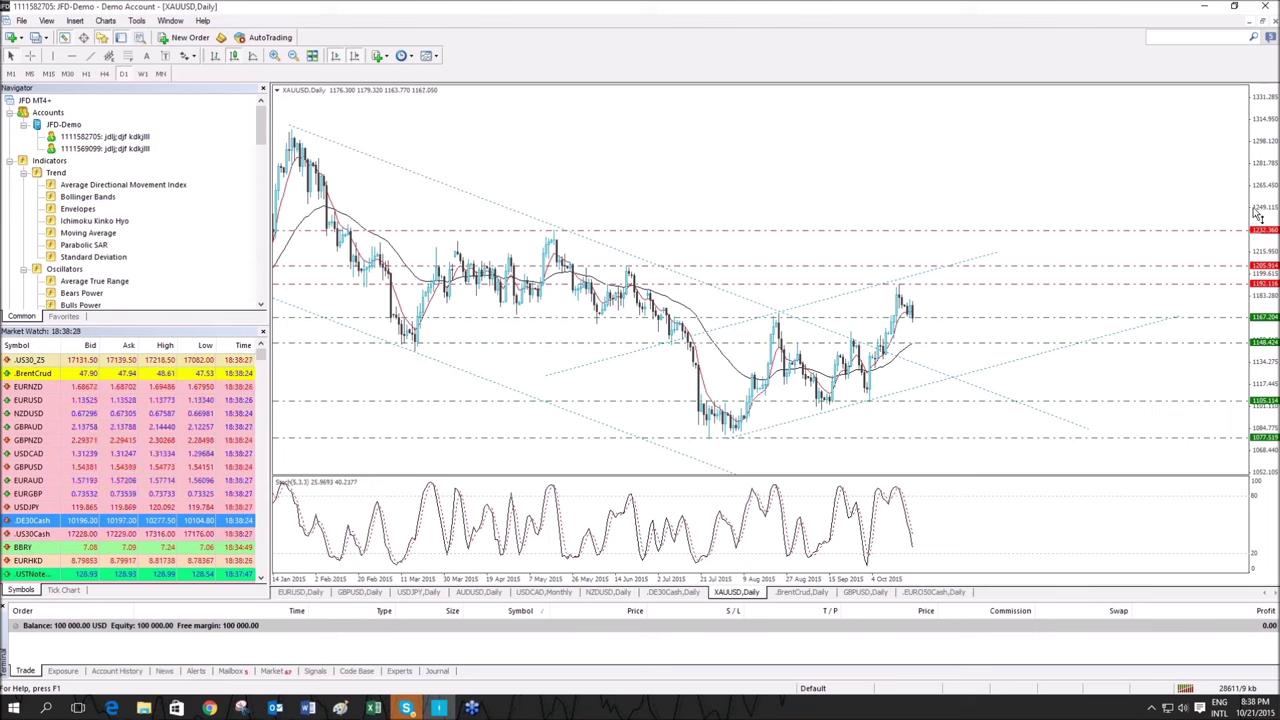
drag(1257, 205, 1257, 182)
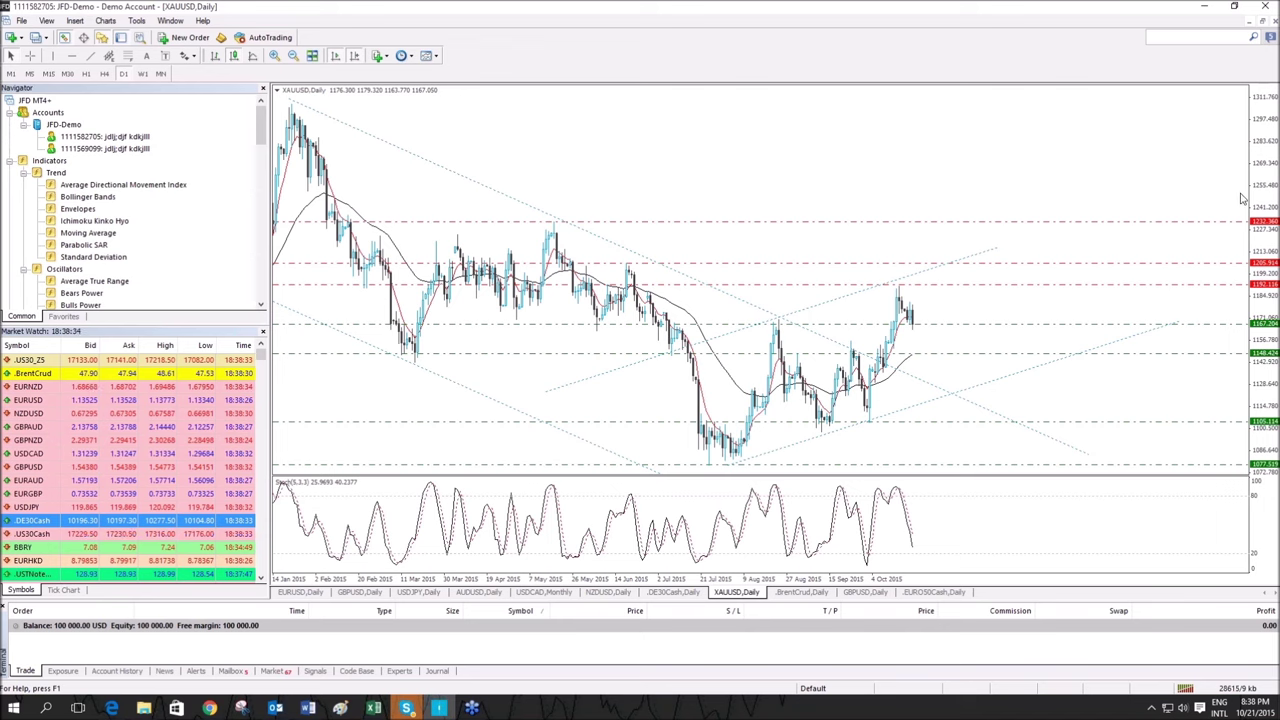
drag(1257, 195, 1257, 208)
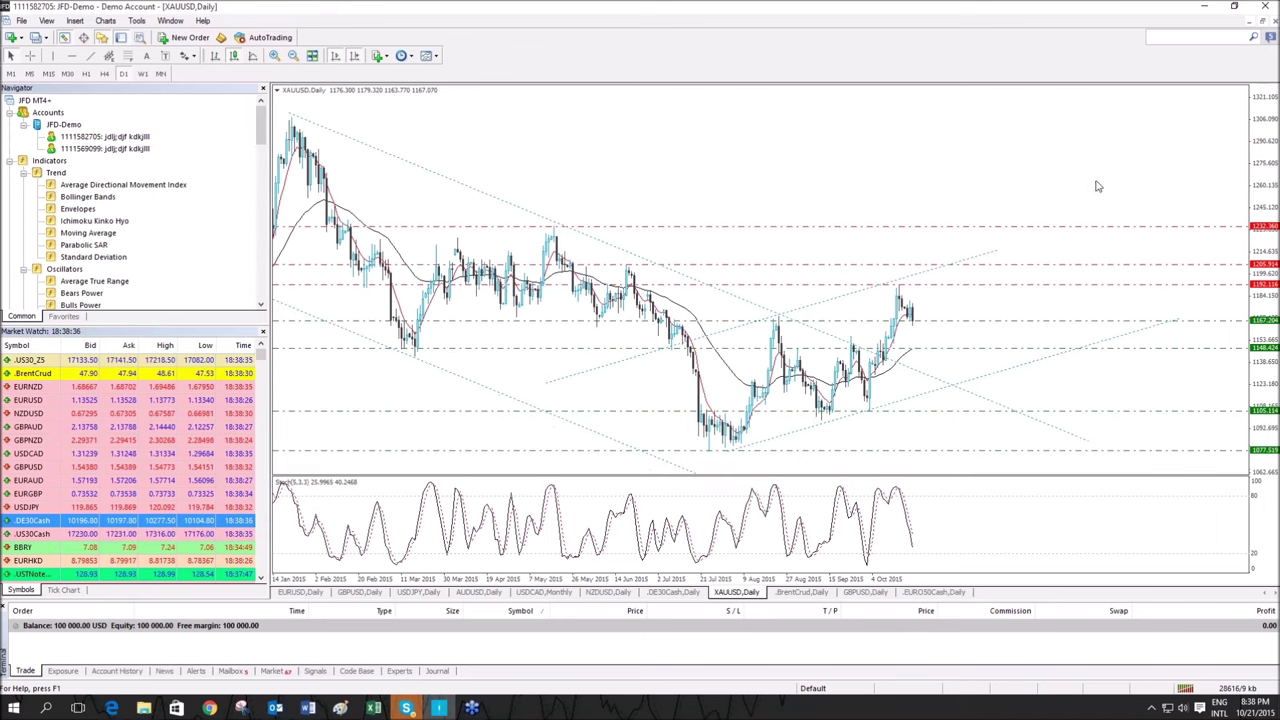